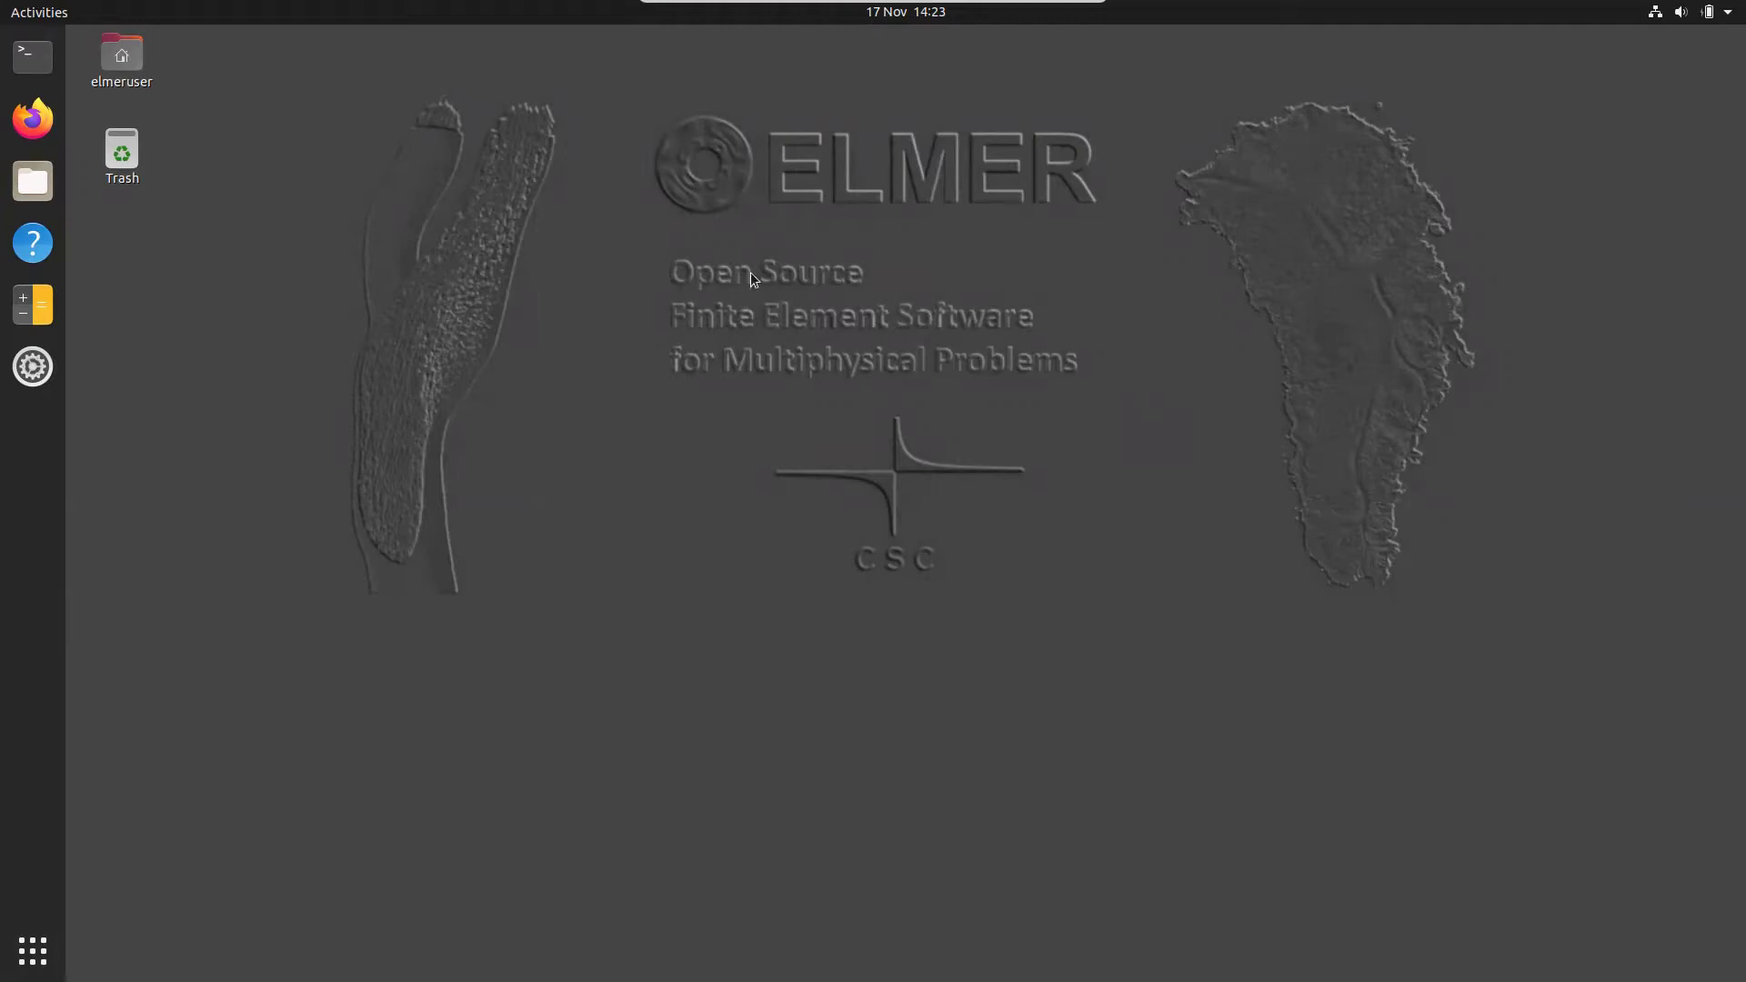
- Open a new terminal window with enlarged text and move it slightly lower
left_click(31, 69)
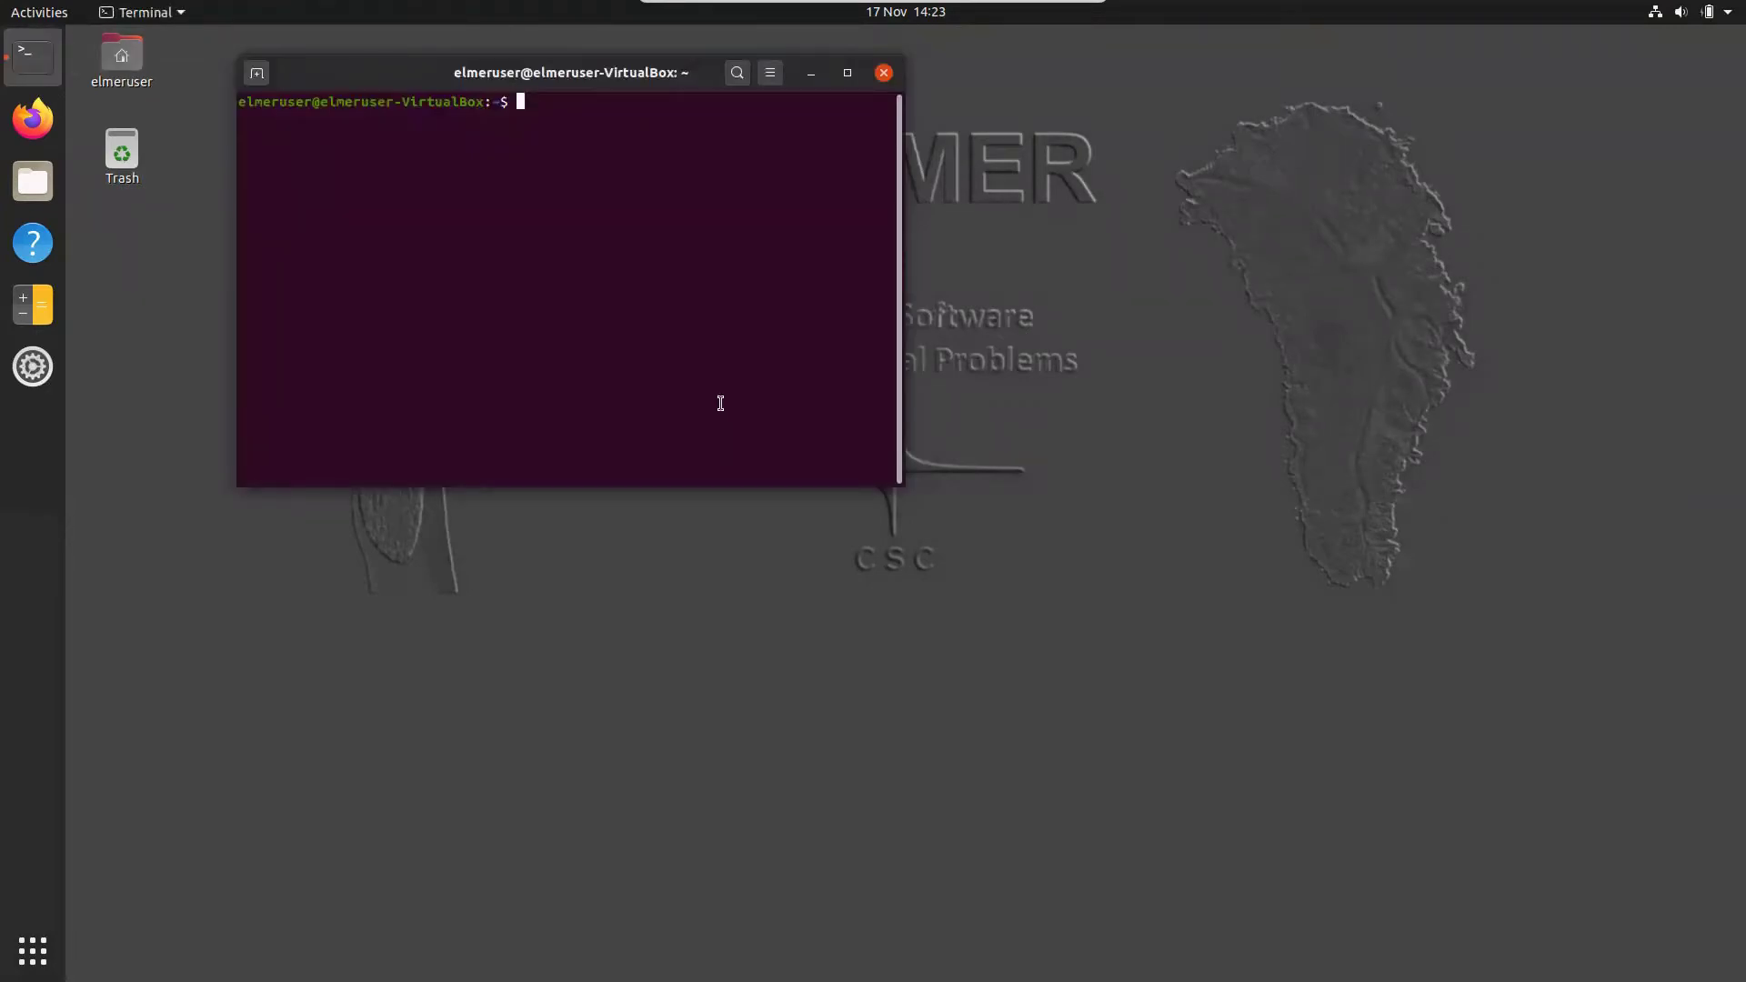
key("ctrl+plus")
key("ctrl+plus")
key("ctrl+plus")
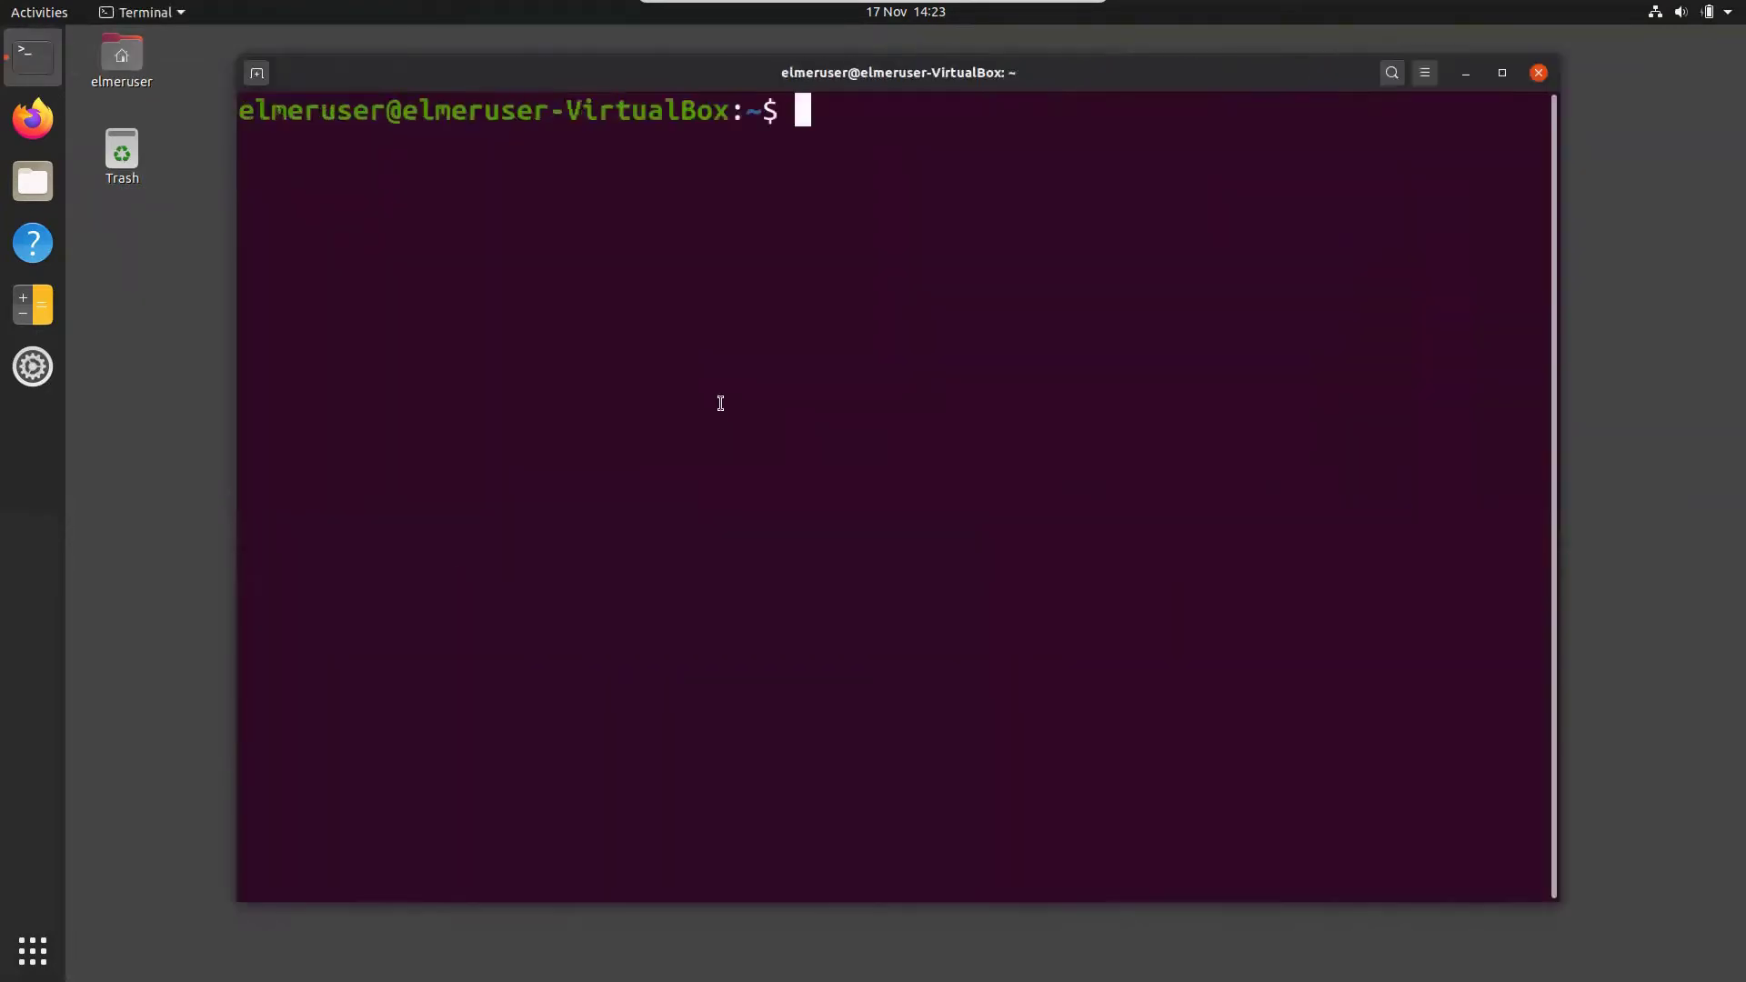
left_click_drag(1084, 79, 1081, 99)
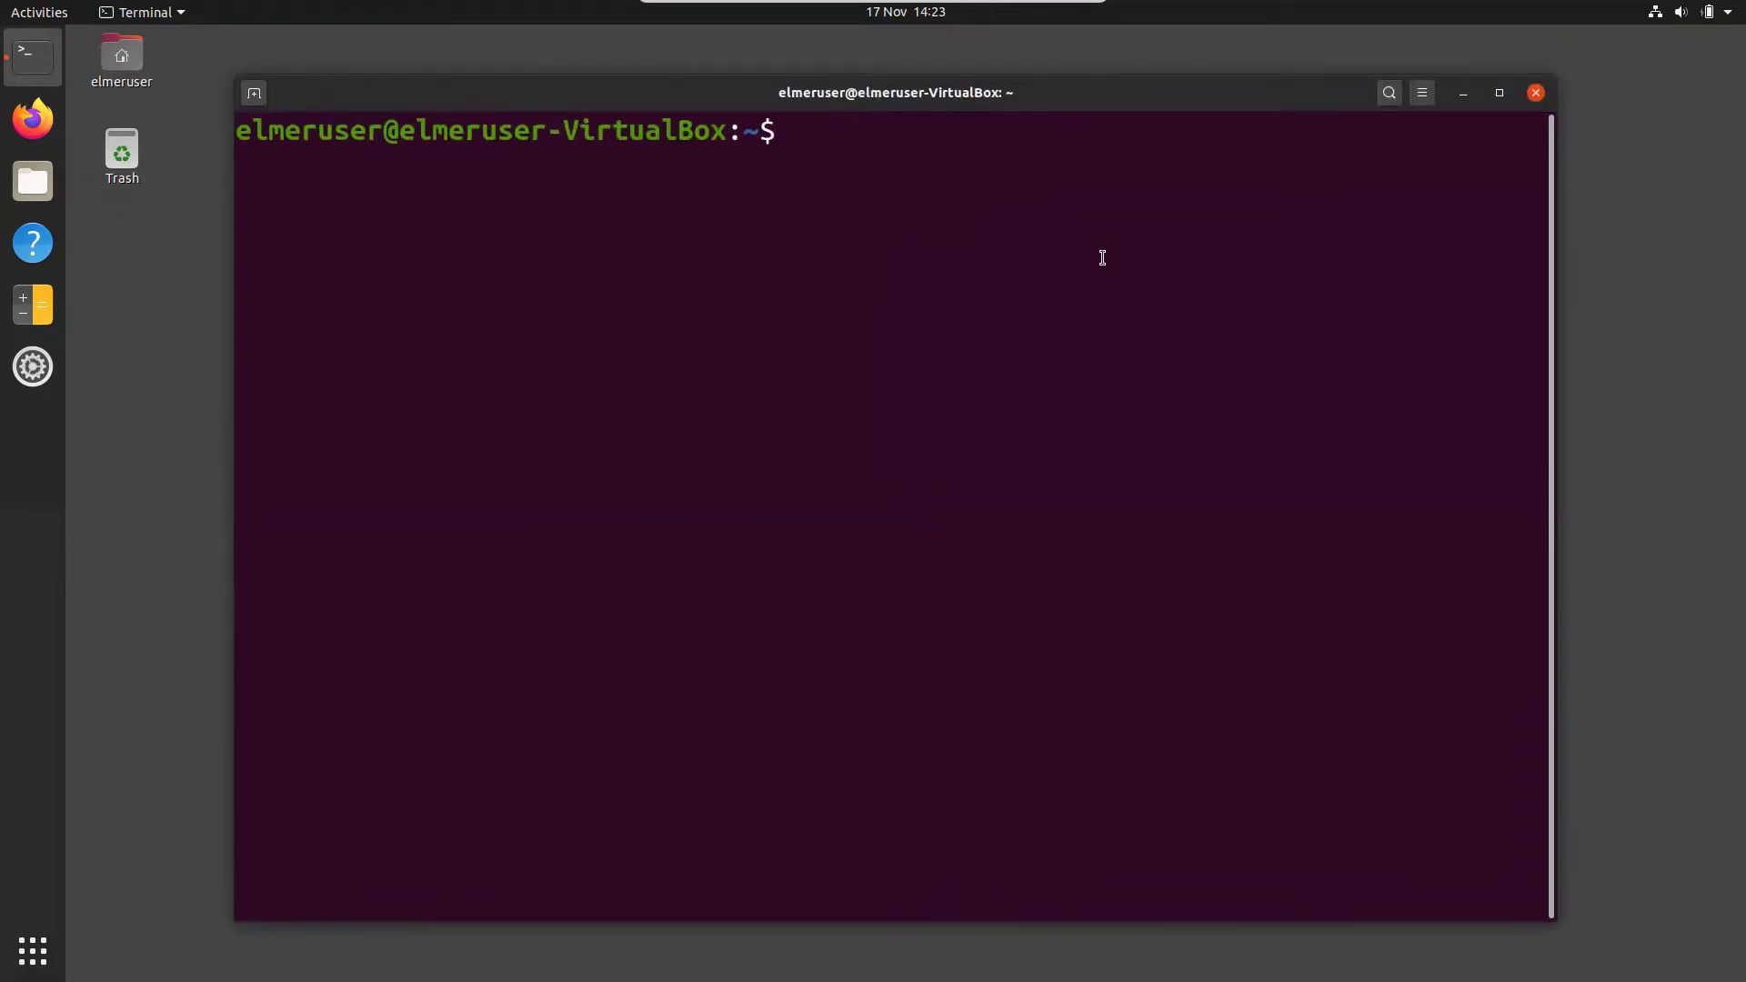
- Enter ~/elmerfem, list its contents and update the source with git pull
type("cd elm")
key("Tab")
key("Return")
type("ls")
key("Return")
type("git ")
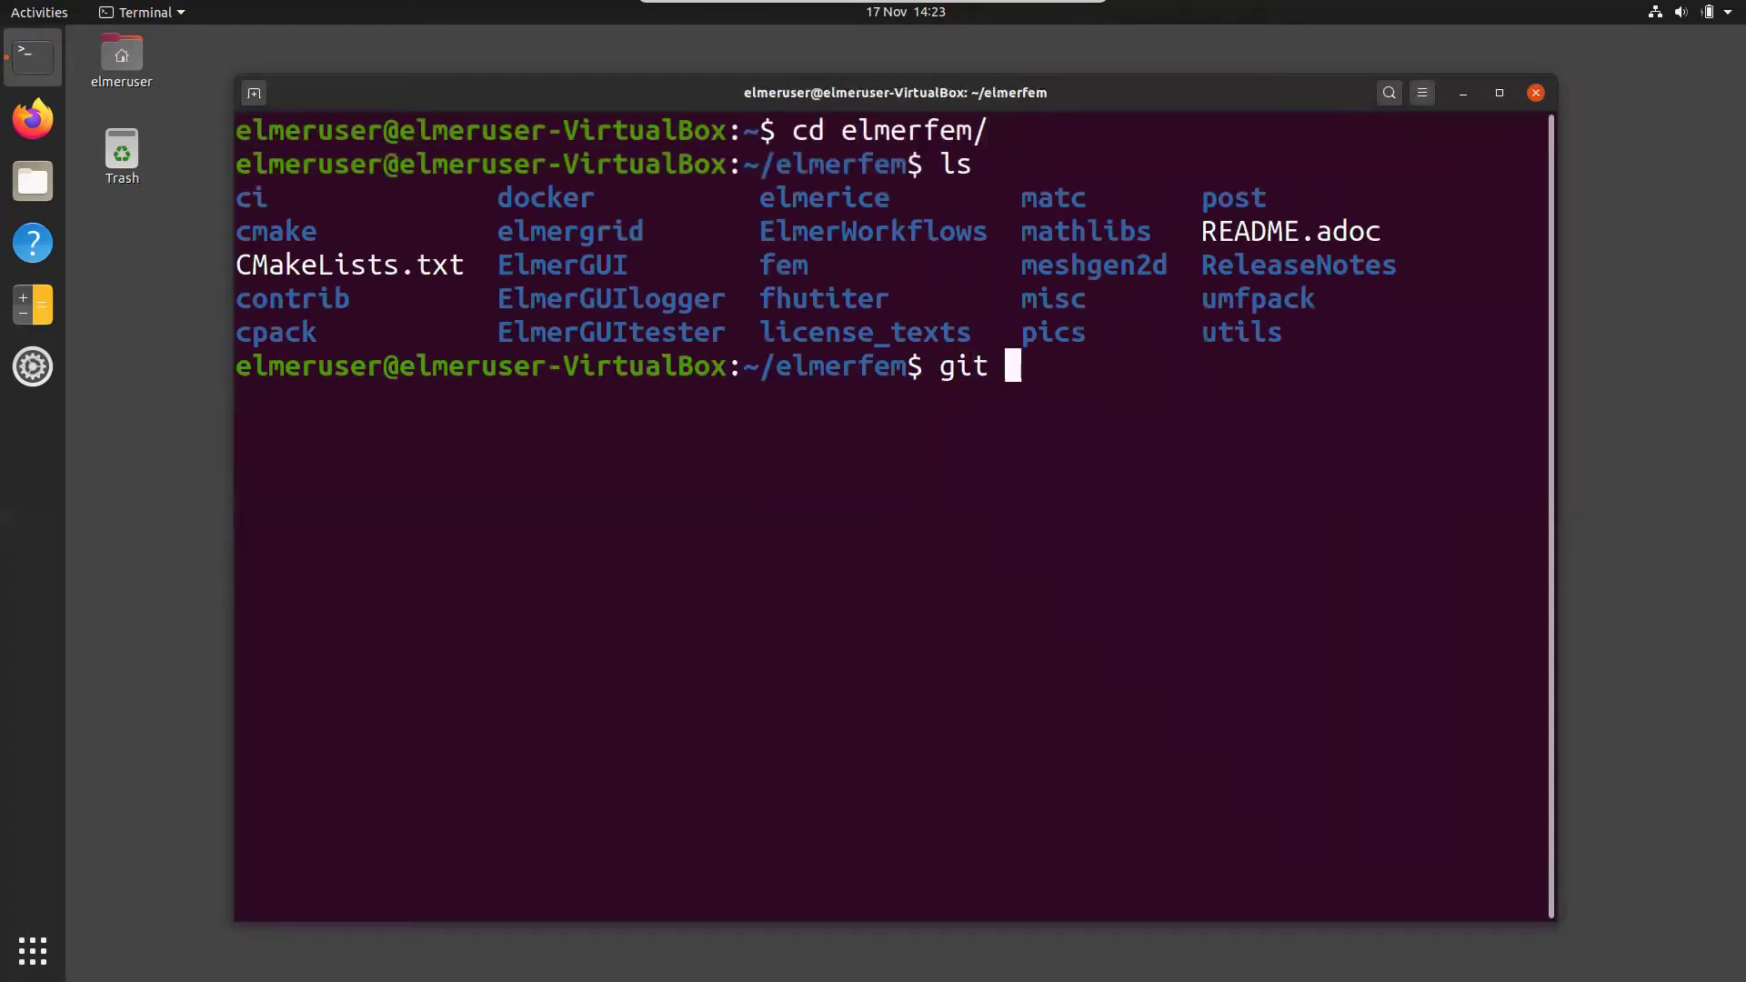
type("pull")
key("Return")
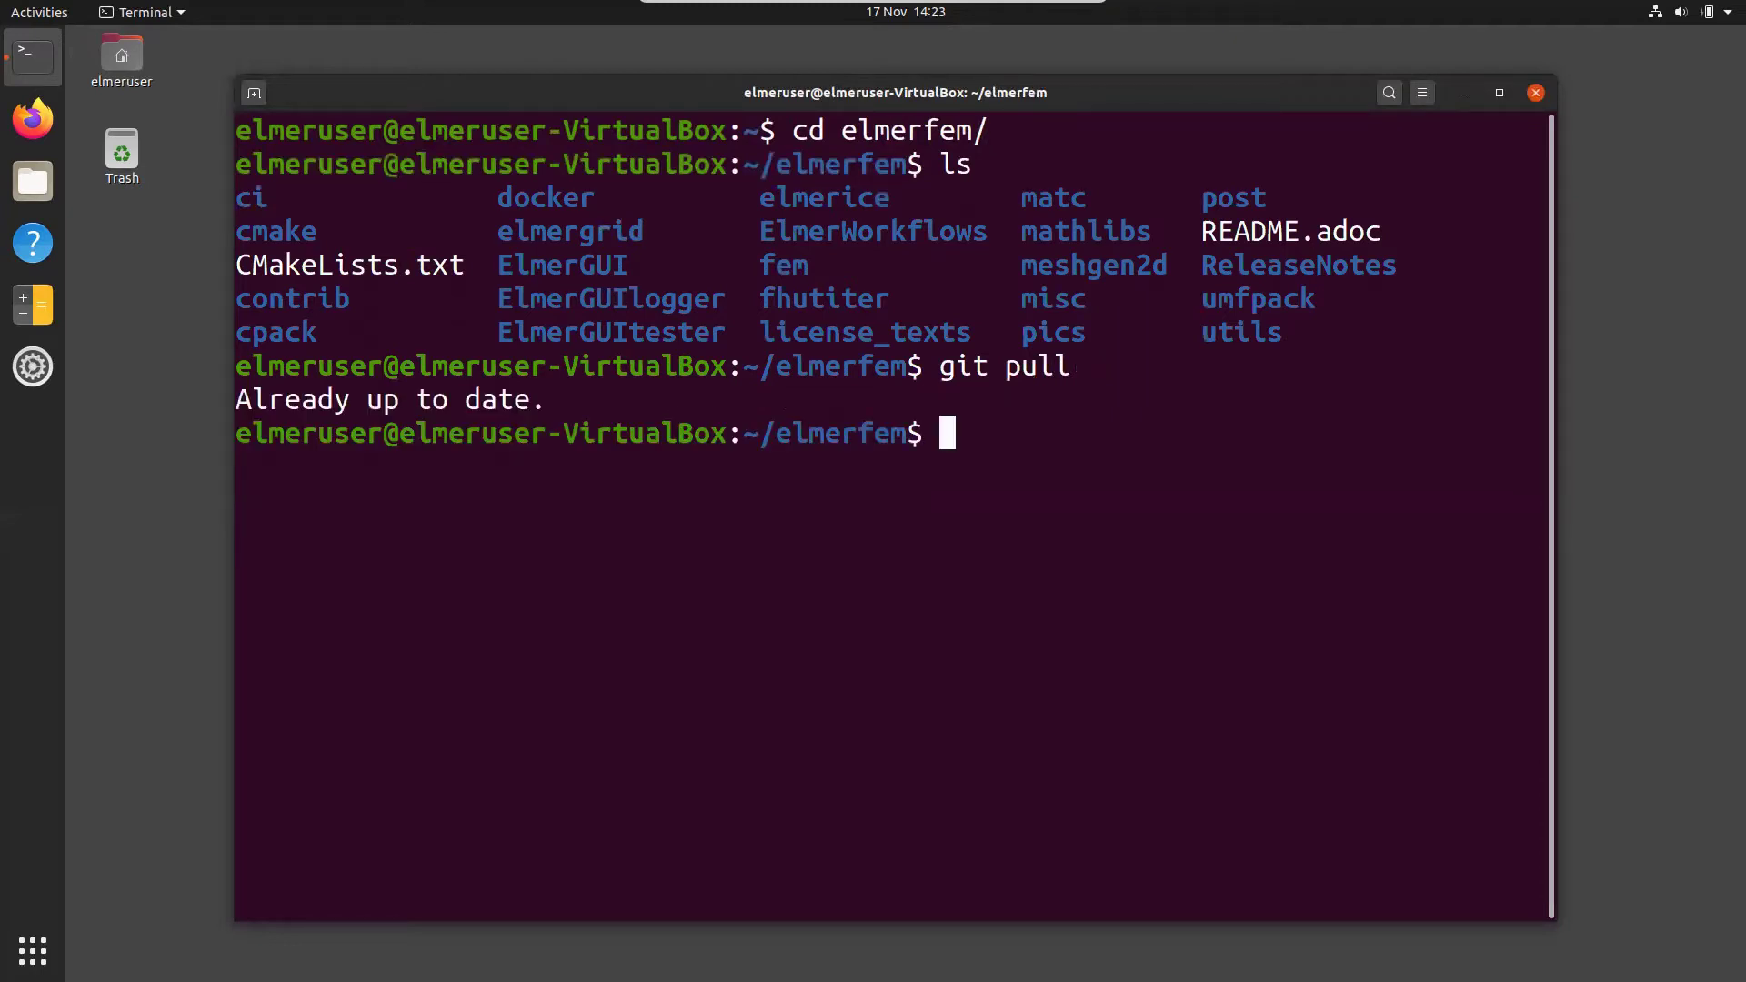
- Move into fem/tests and list all available test cases
type("cd fe")
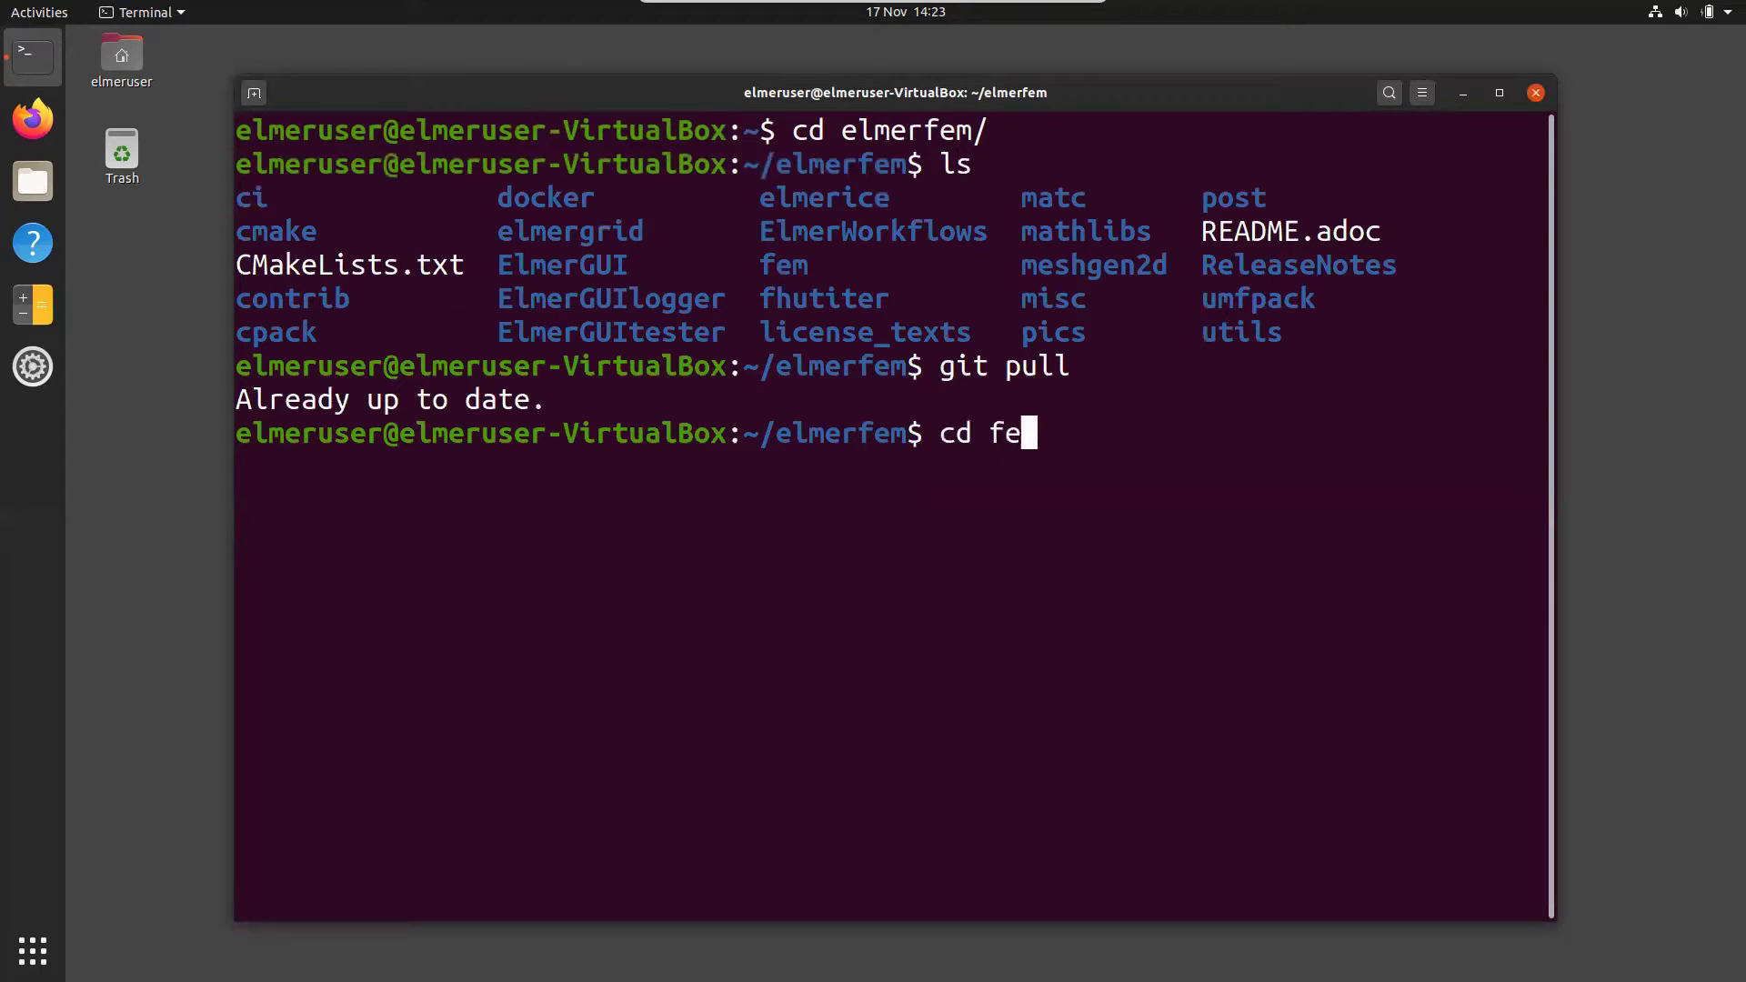
key("Tab")
type("te")
key("Tab")
key("Return")
type("ls")
key("Return")
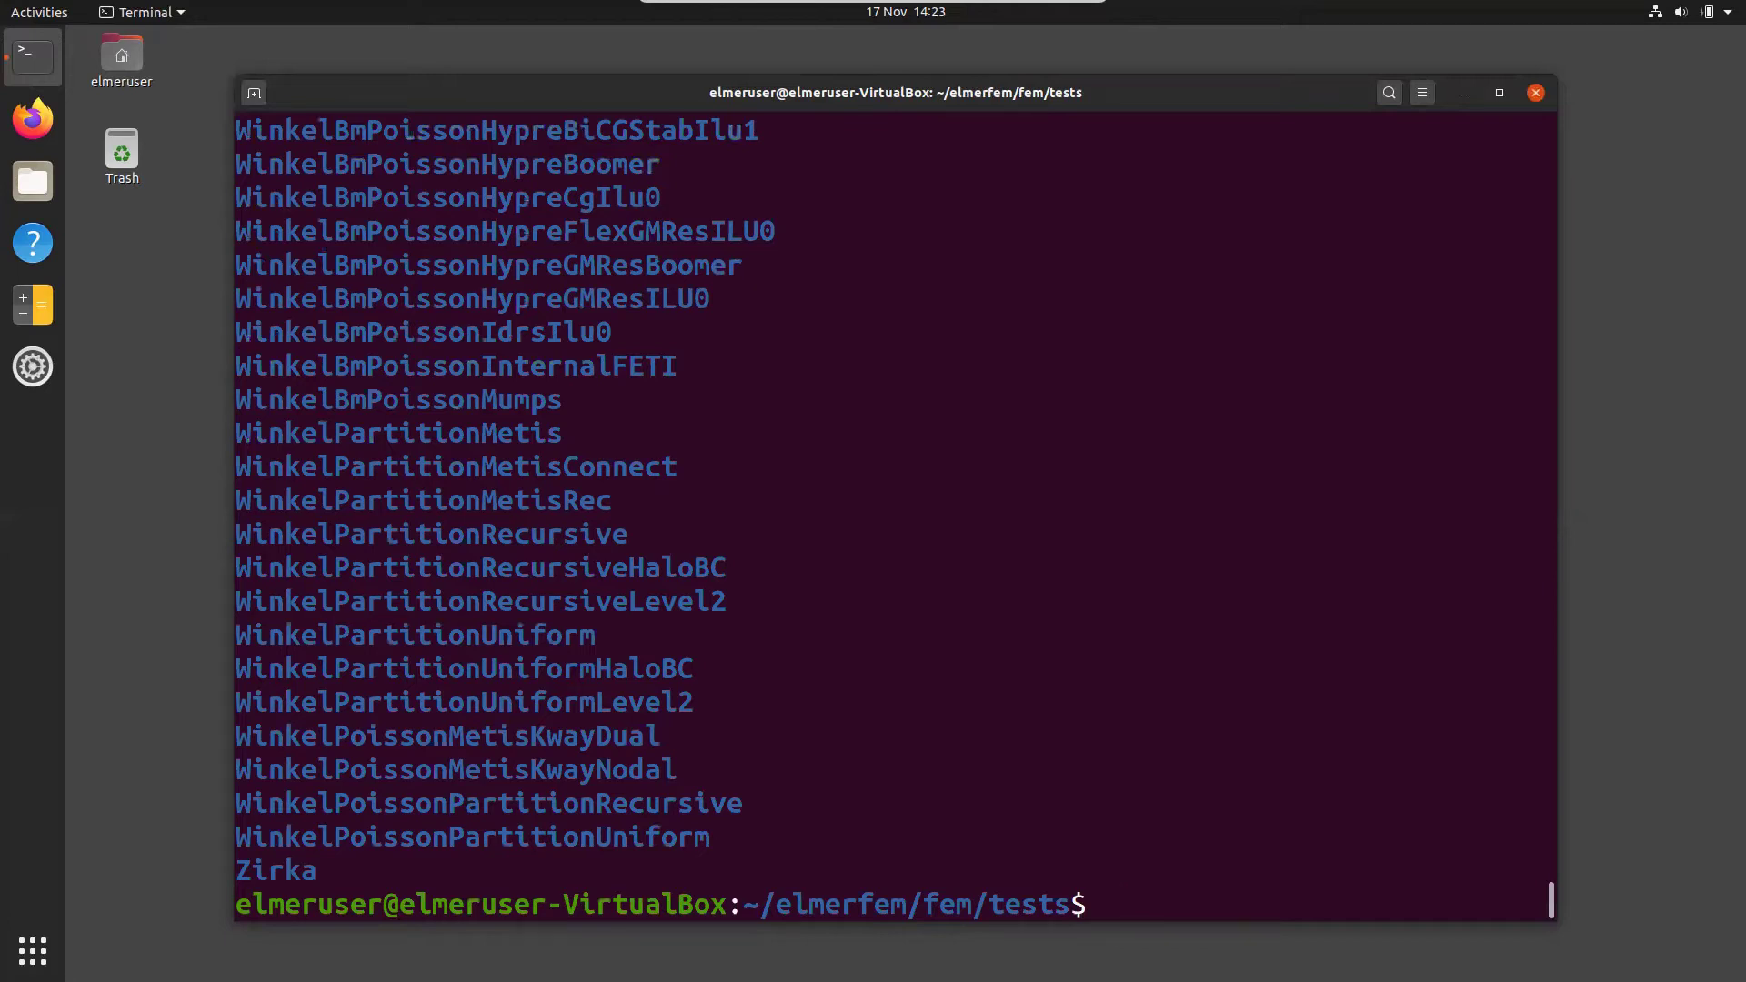
- Create ~/Demo and copy the ElasticBeamHinged3D and CurvedPipeHalf test folders into it
type("mkdir ~/Demo")
key("Return")
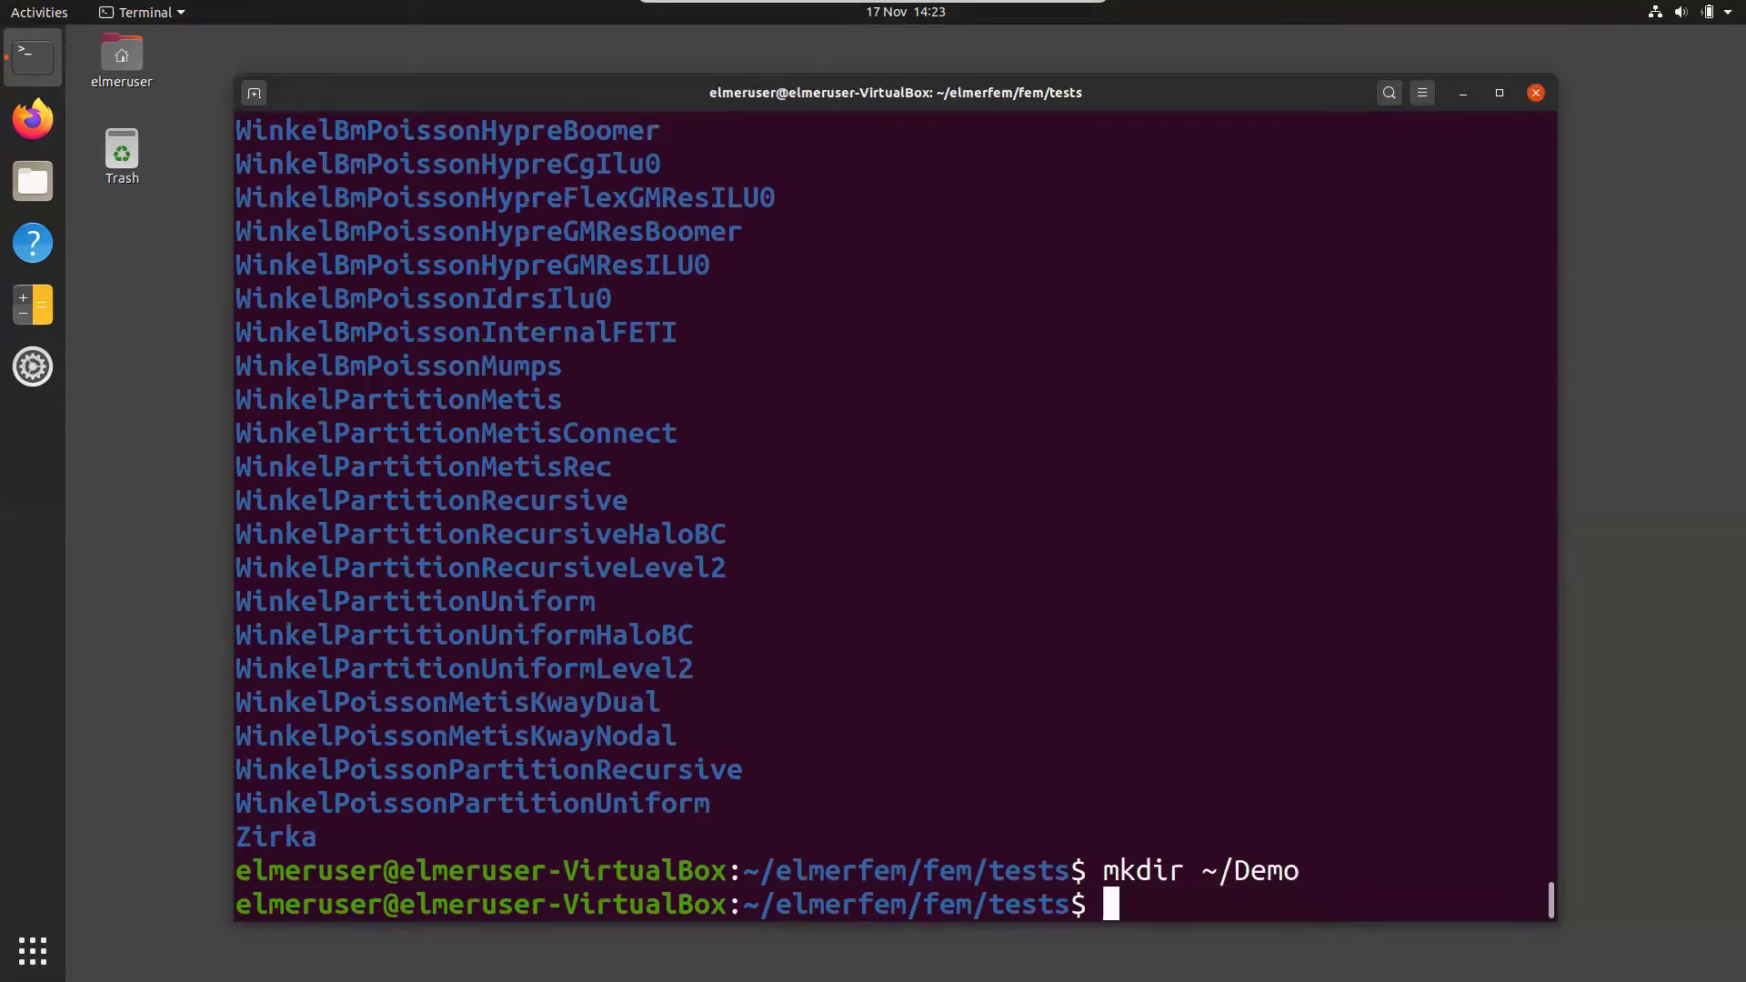
type("cp -r")
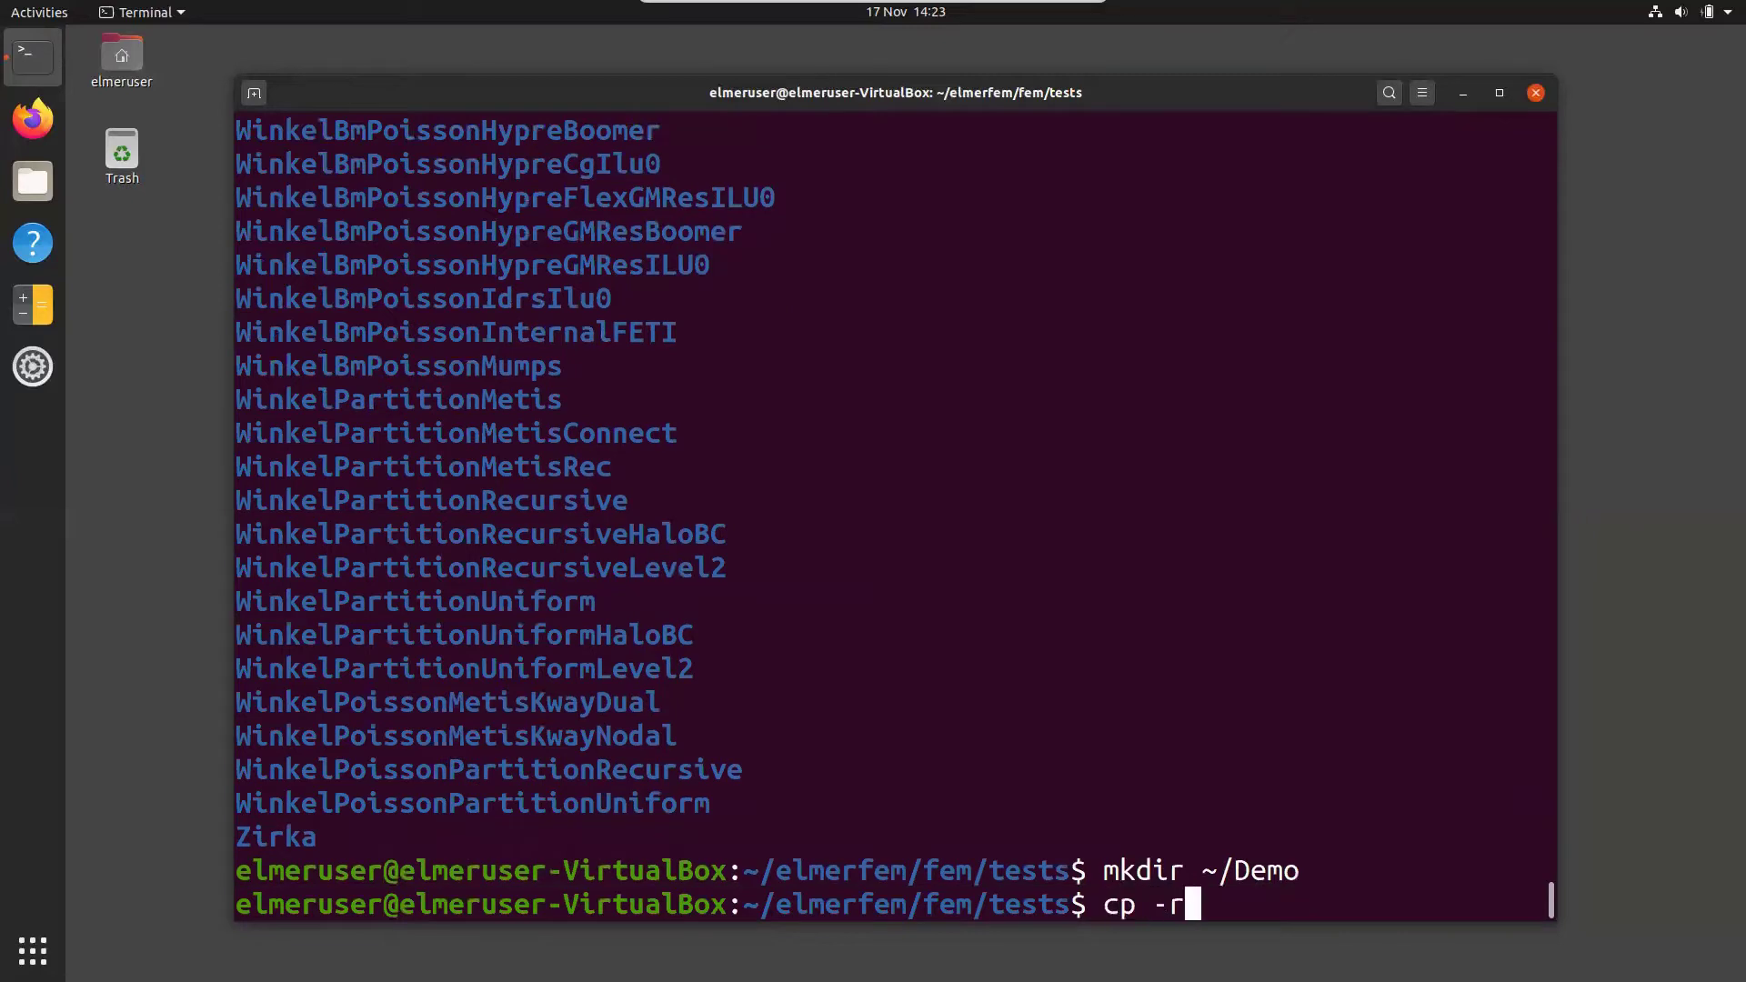
type(" Elast")
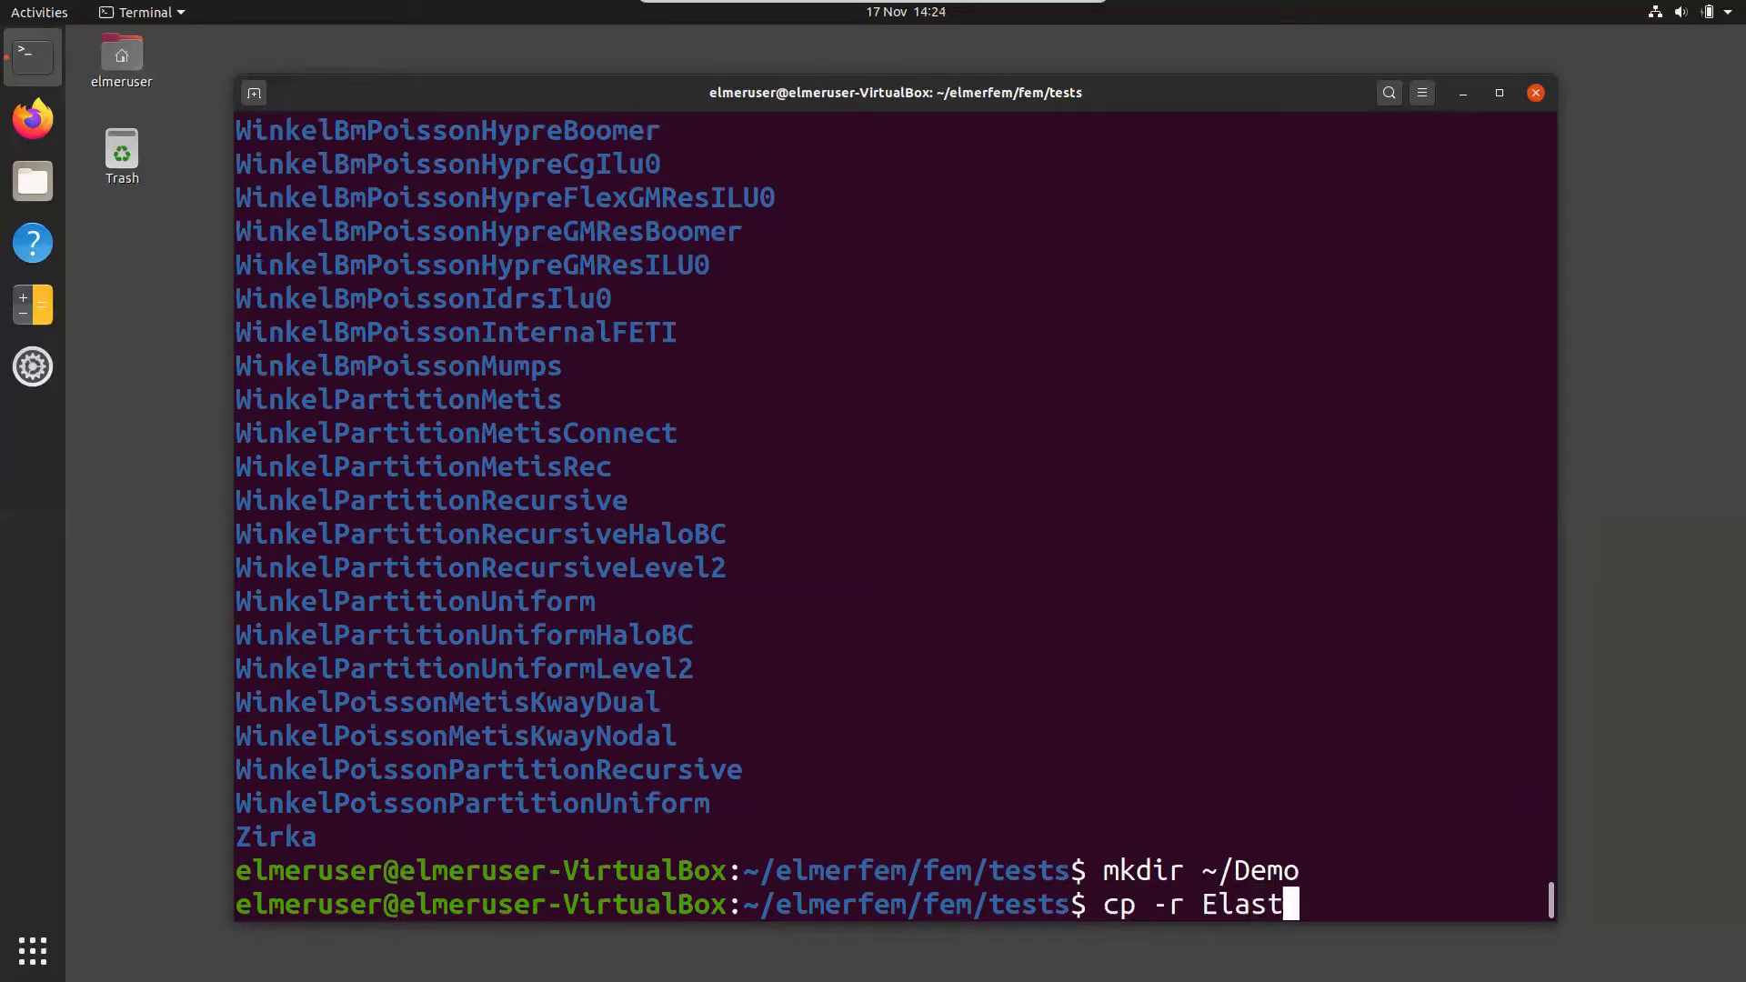
type("icBeamHinged3D/ ")
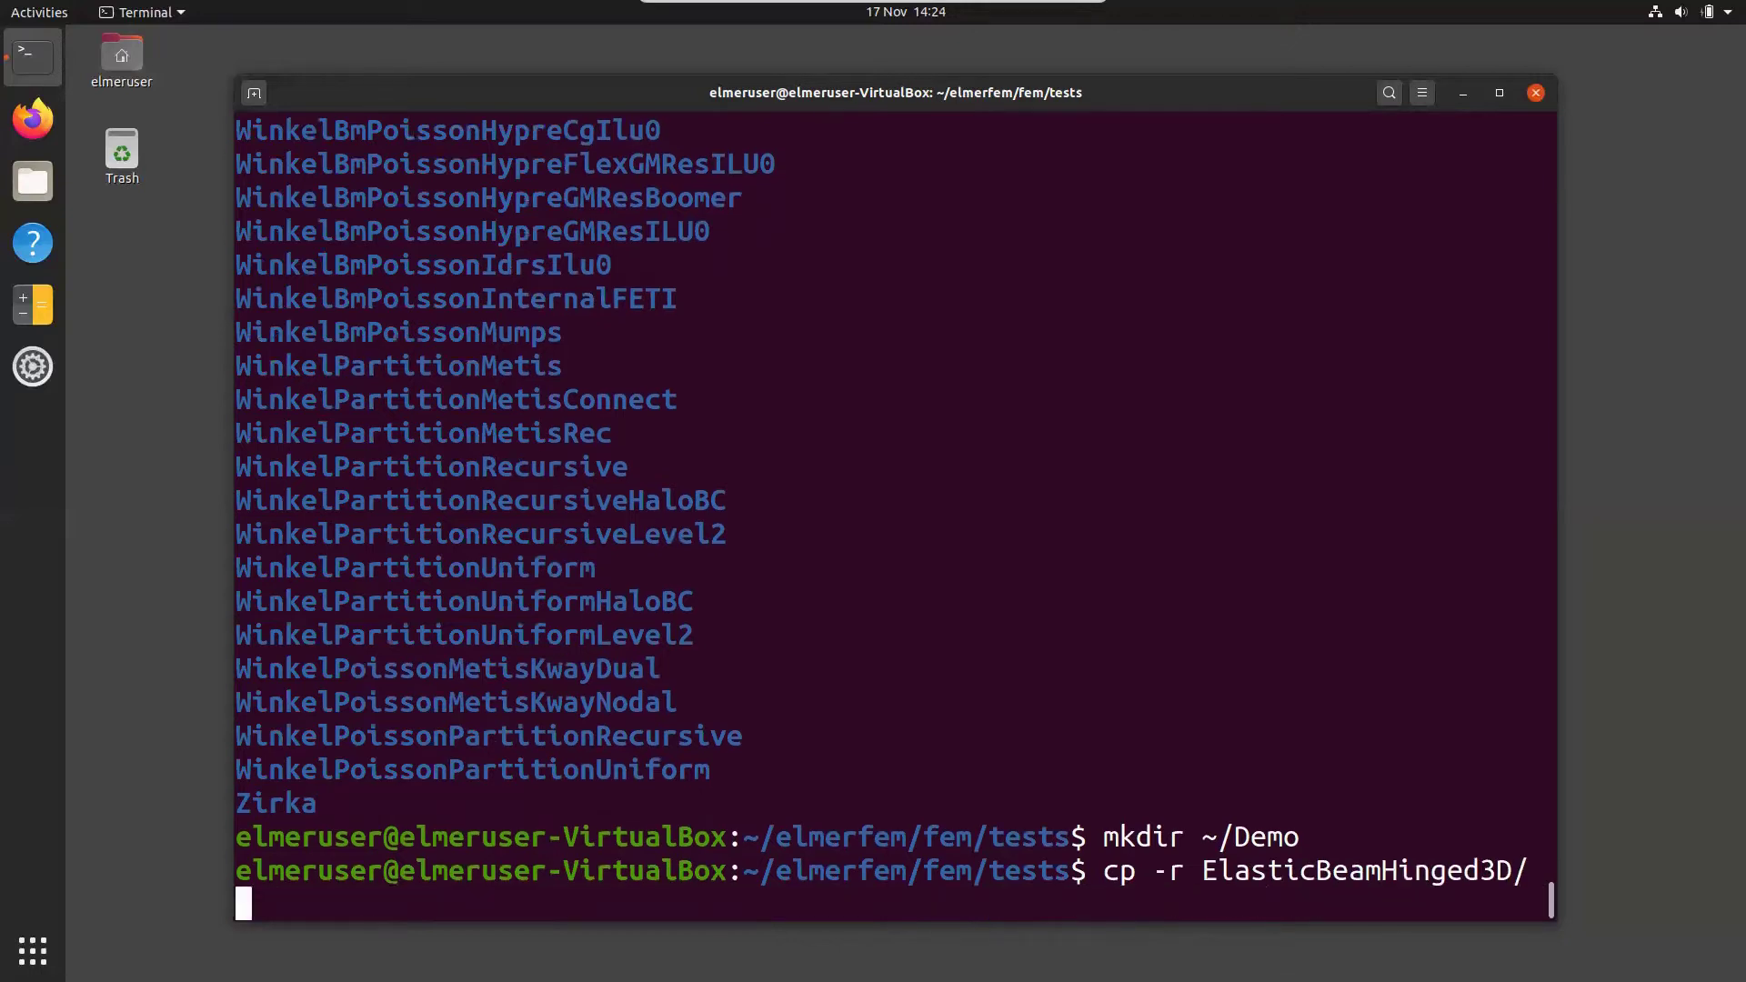
type("~/De")
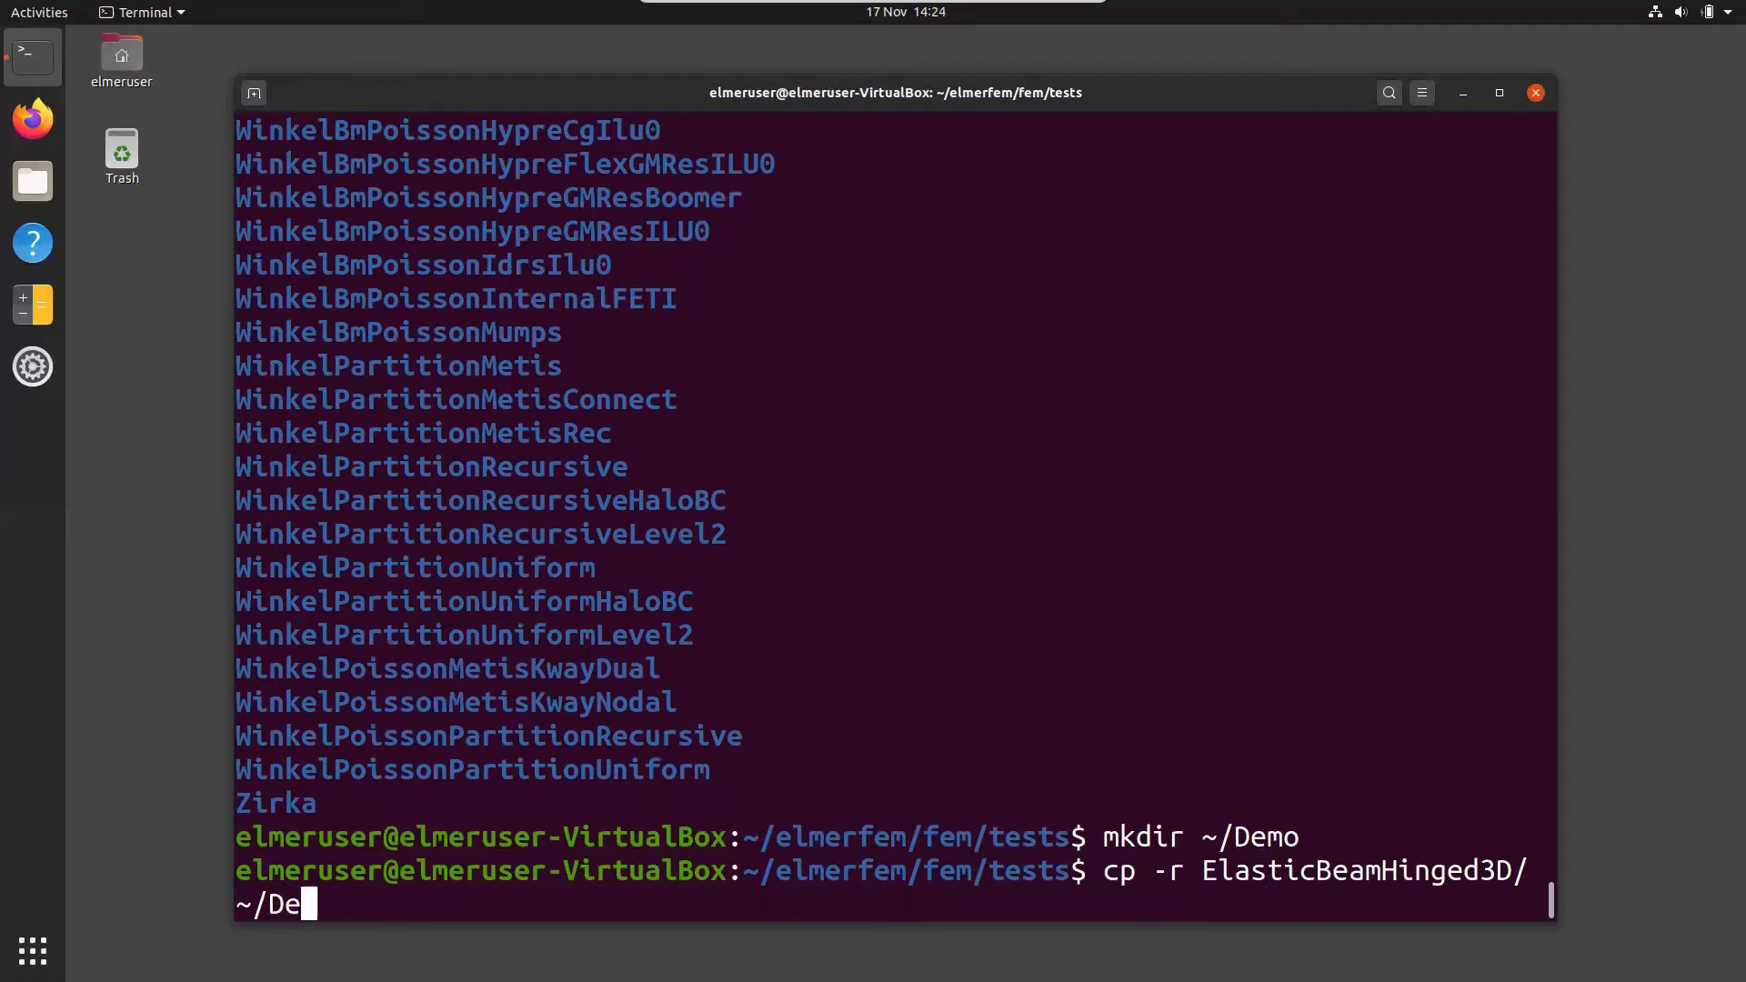
type("mo")
key("Return")
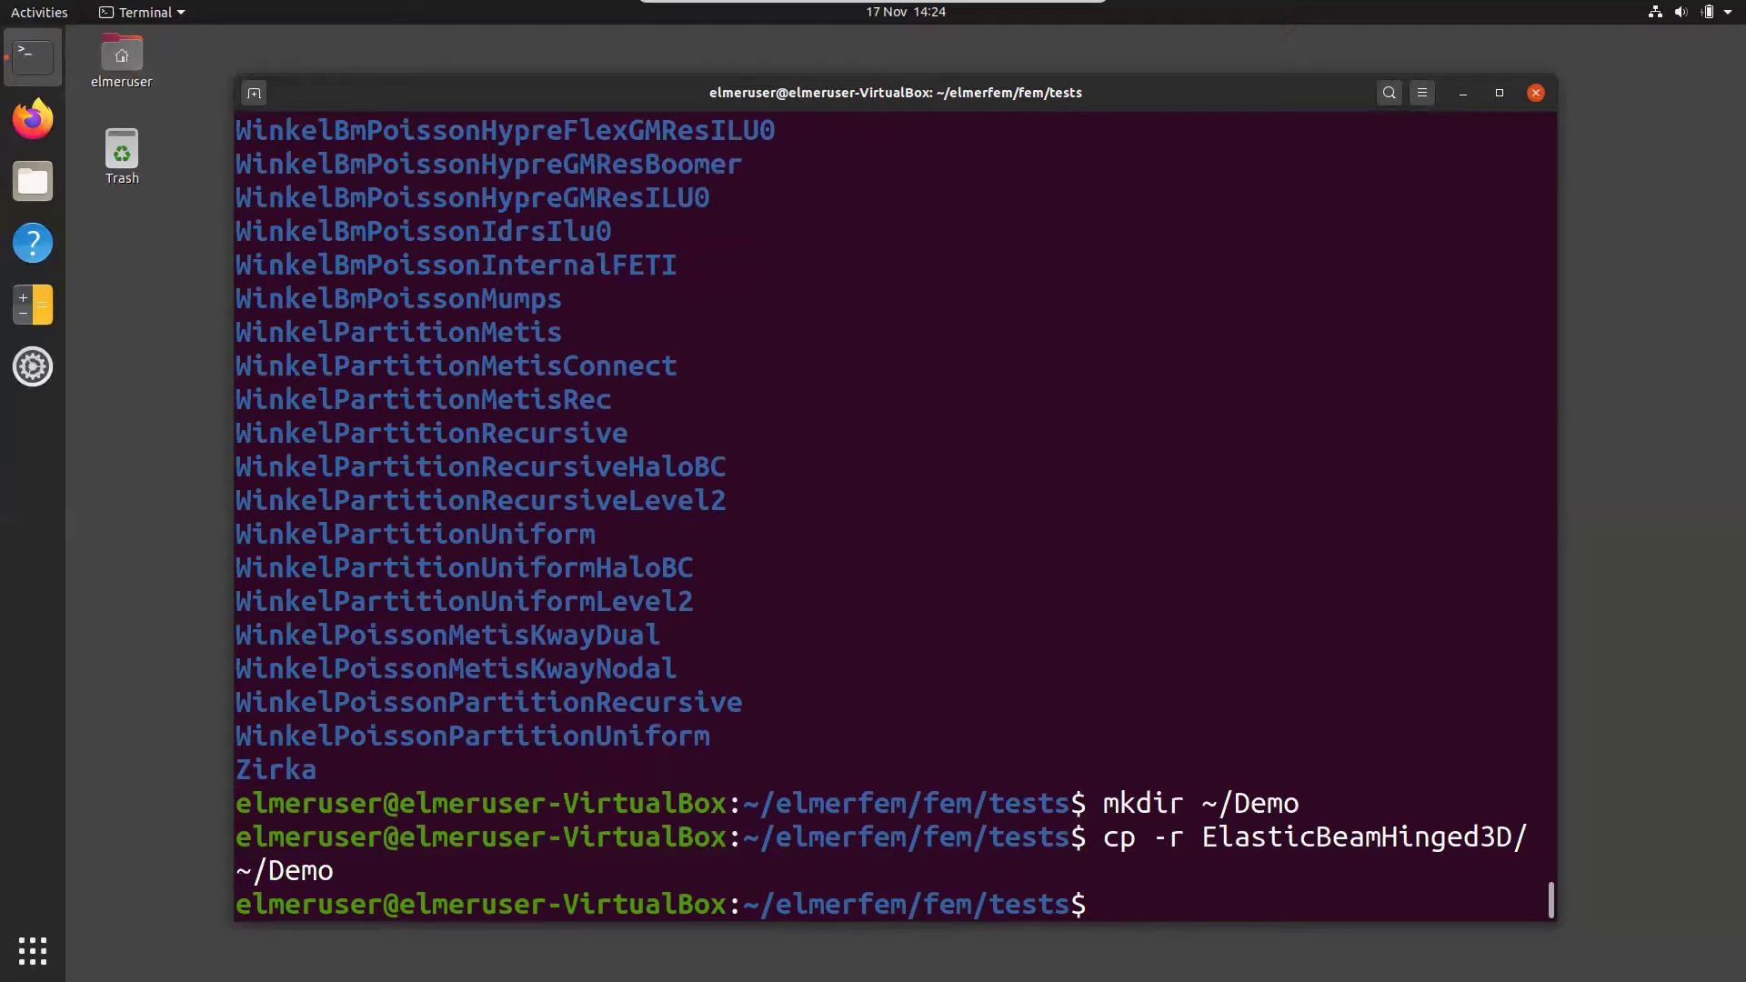
type("cp -r CurvedP")
key("Tab")
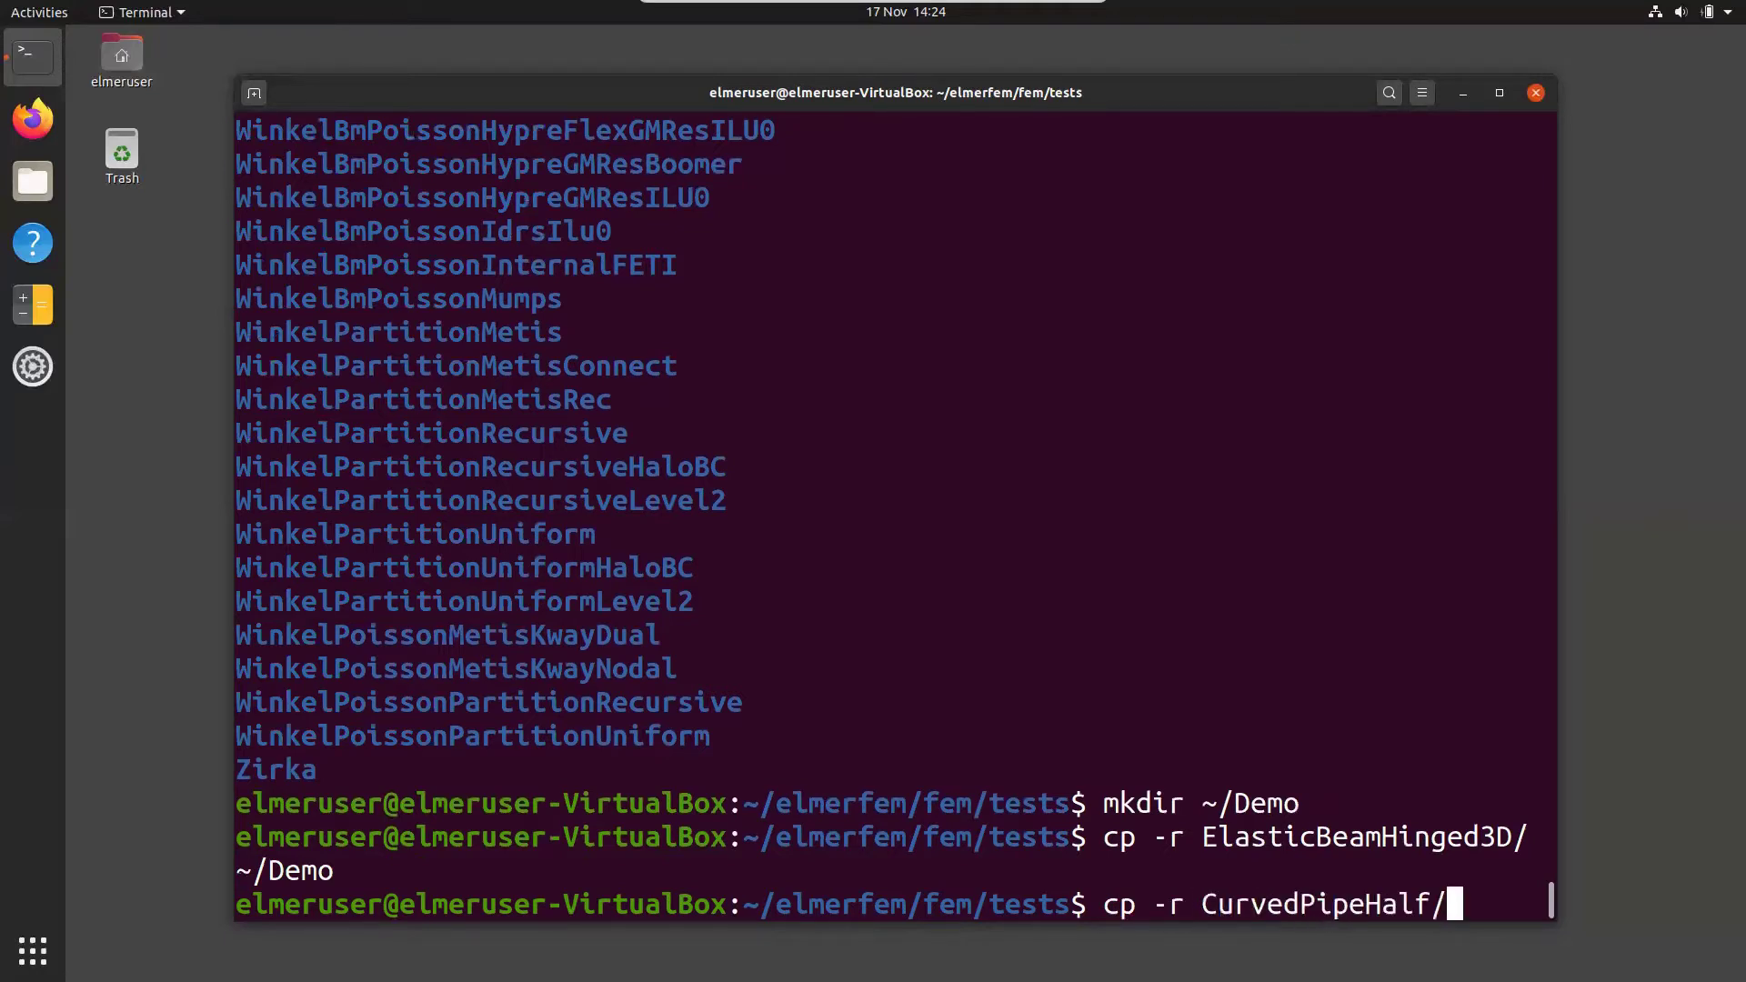
type("~/Demo")
key("Return")
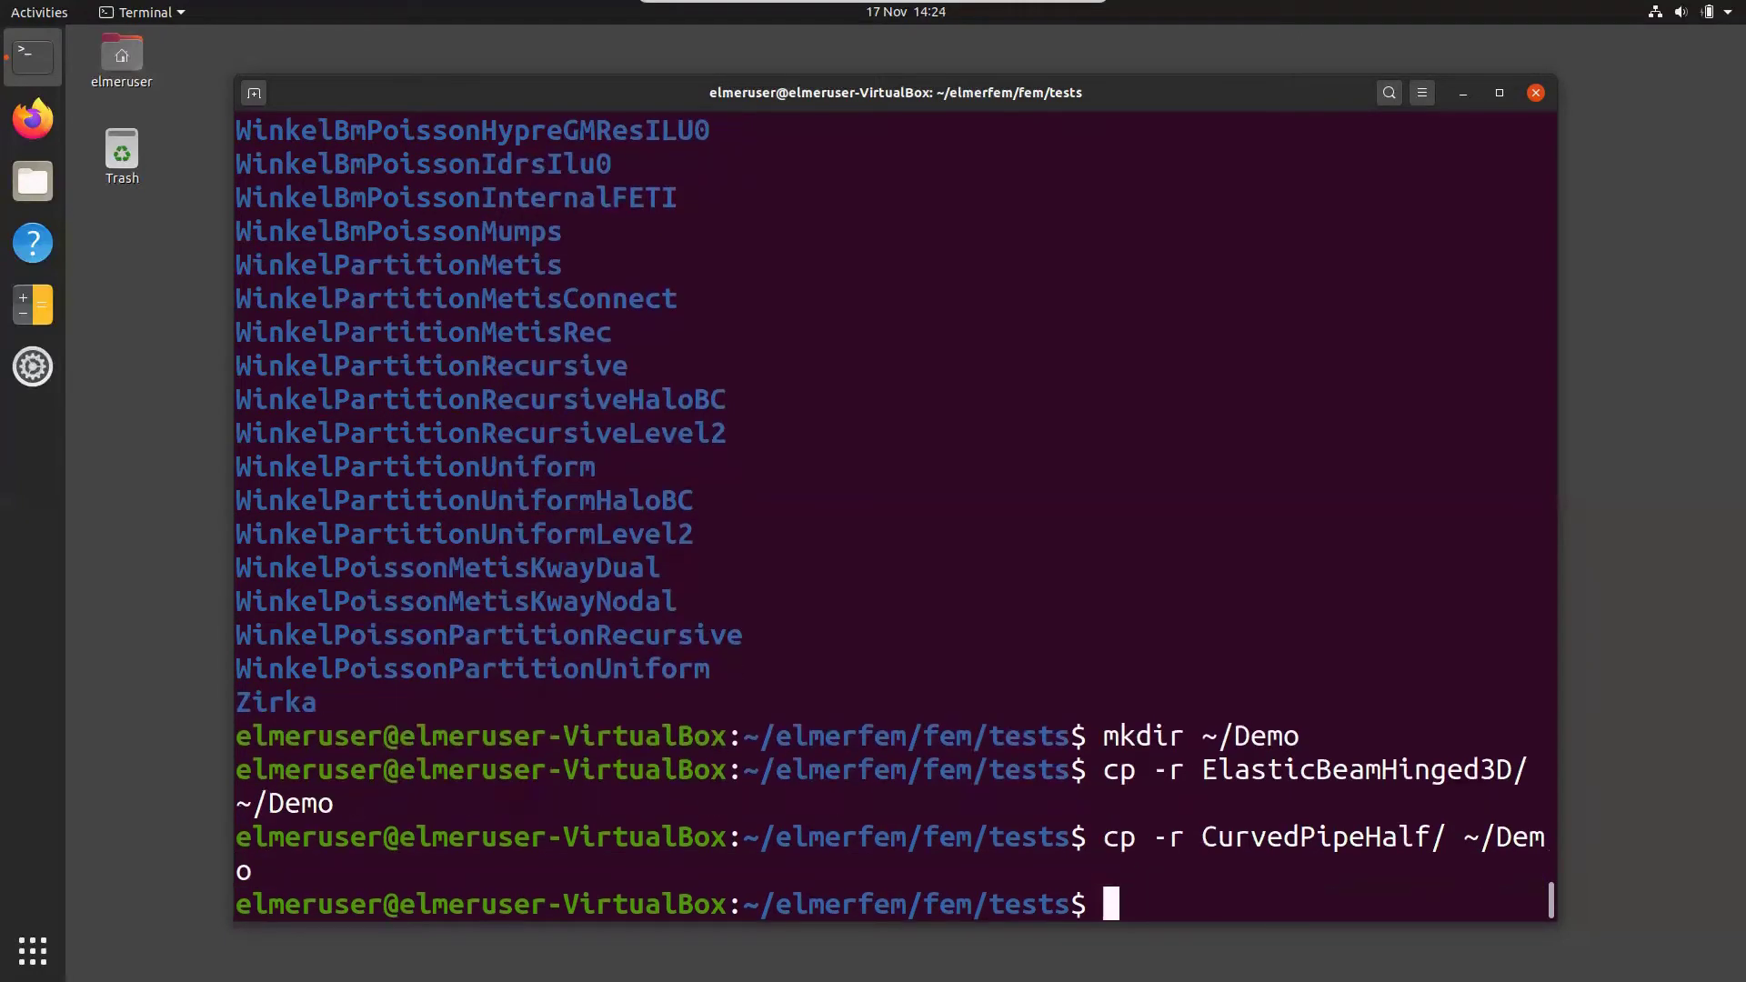
- Change into ~/Demo via the home folder and clear the terminal screen
type("cd")
key("Return")
type("cd")
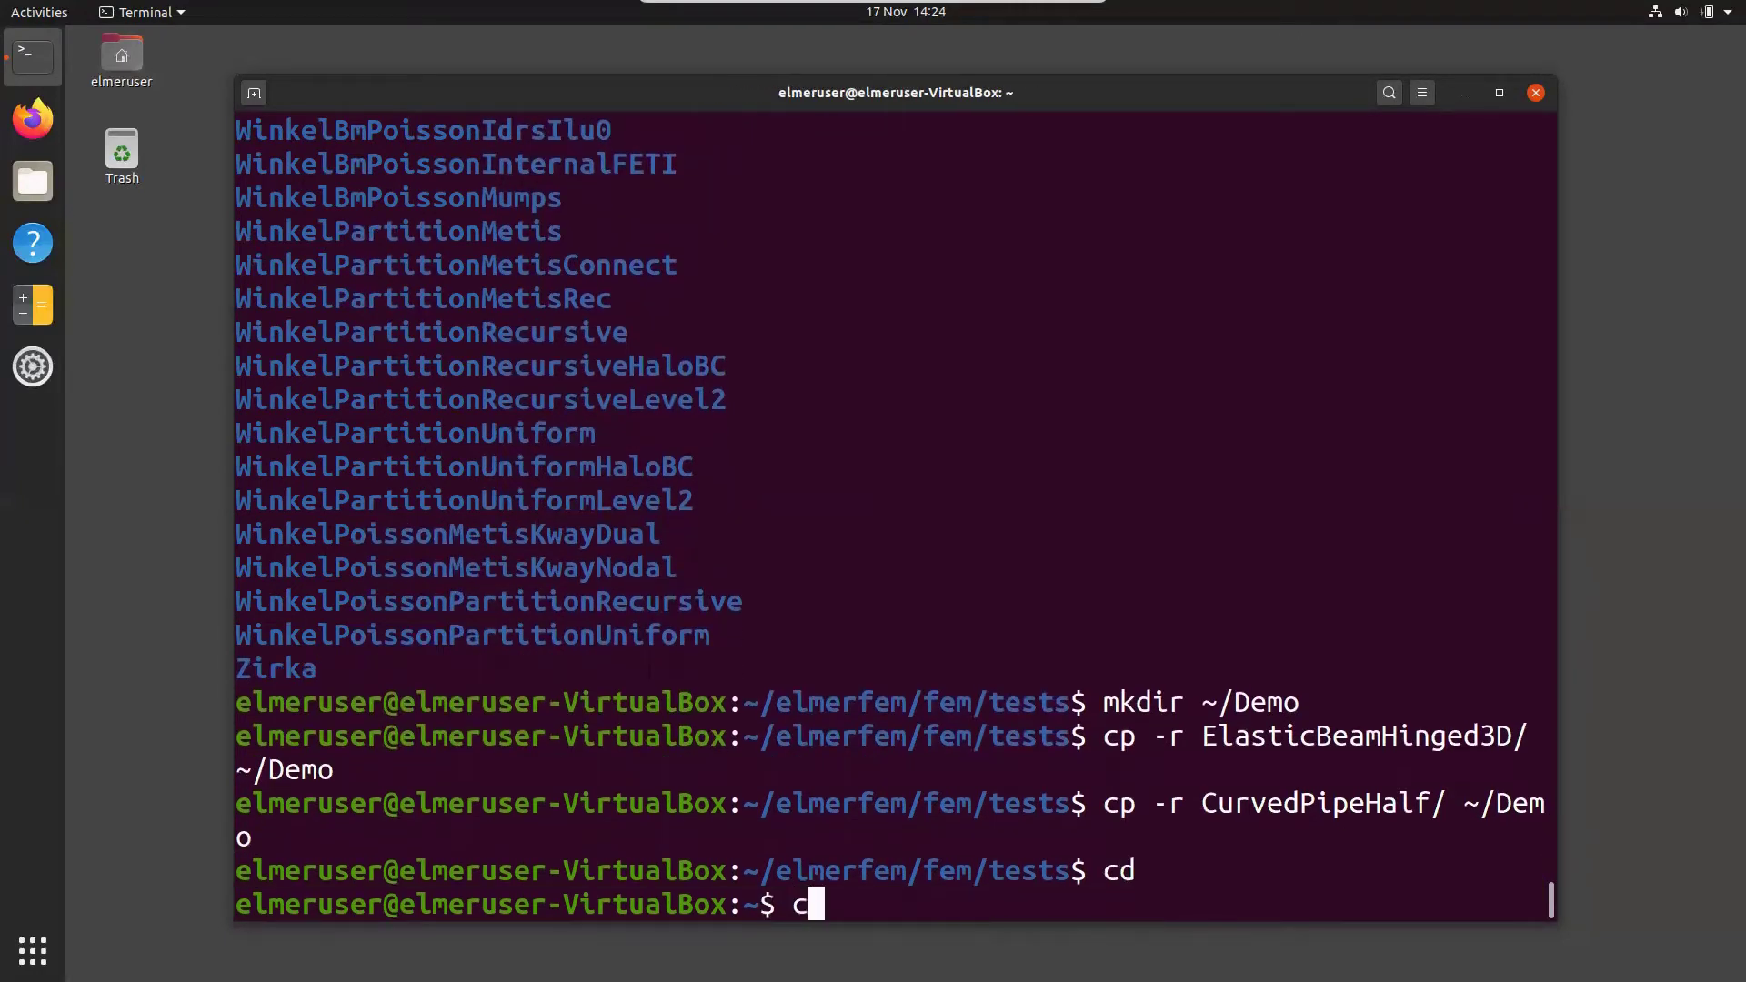
type(" Demo")
key("Return")
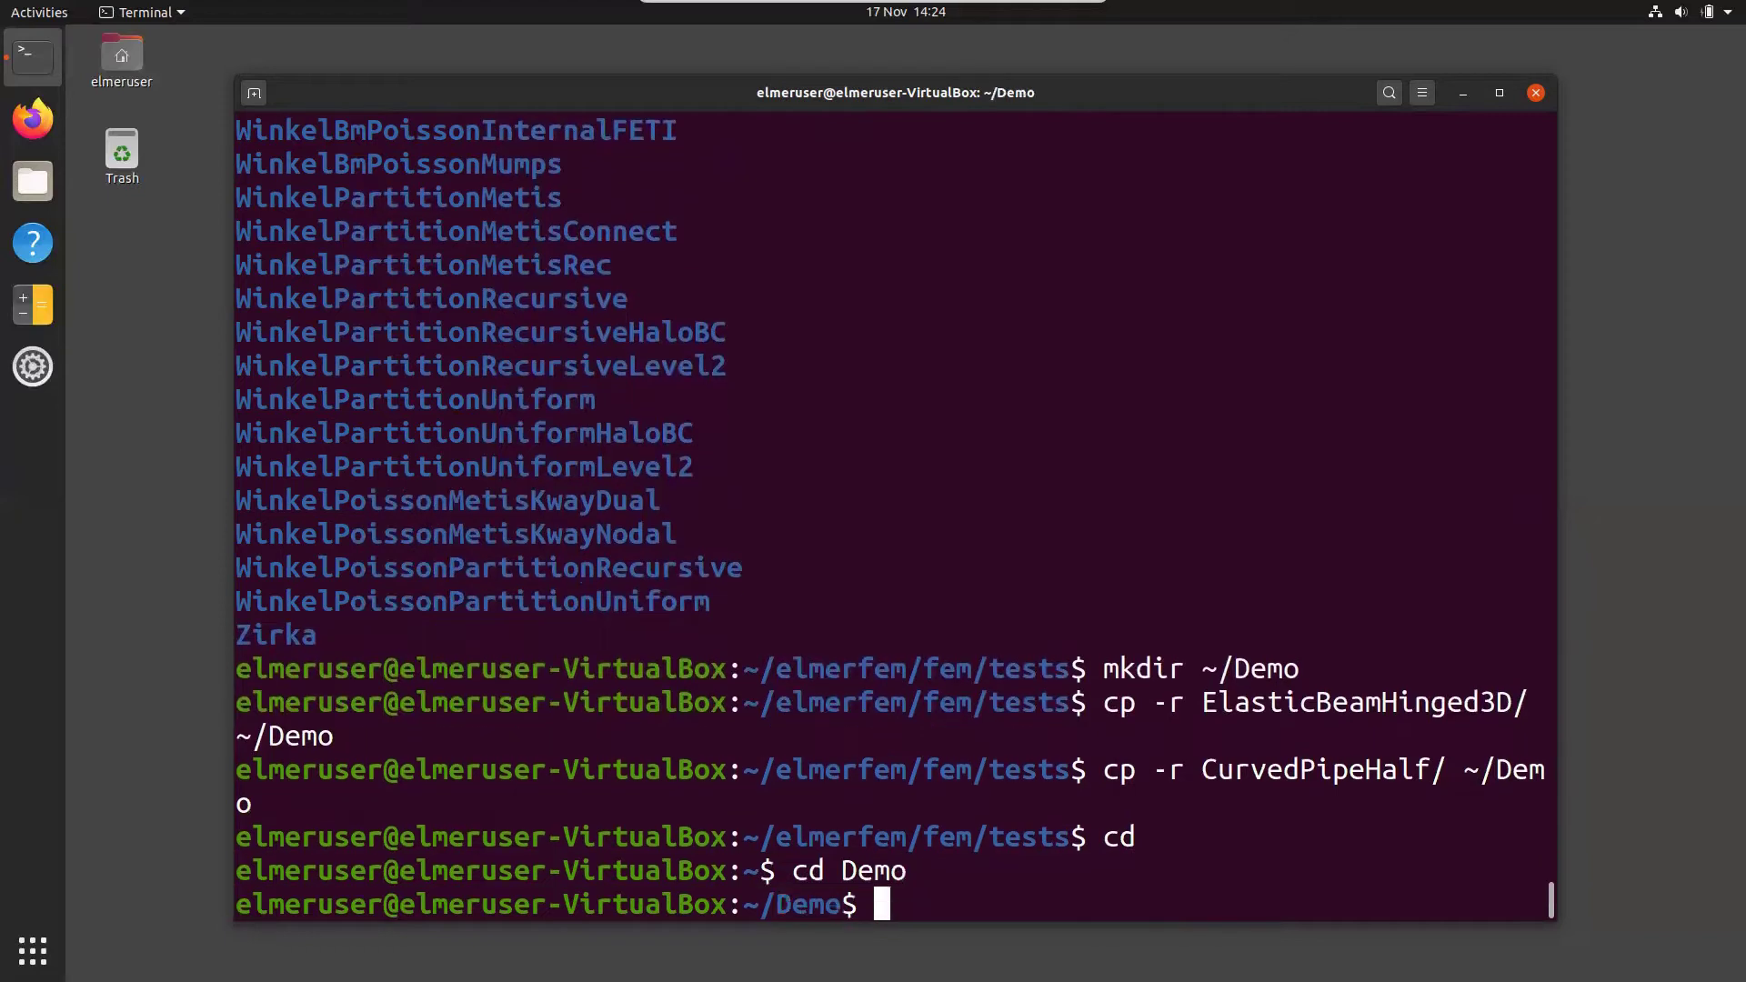
key("ctrl+l")
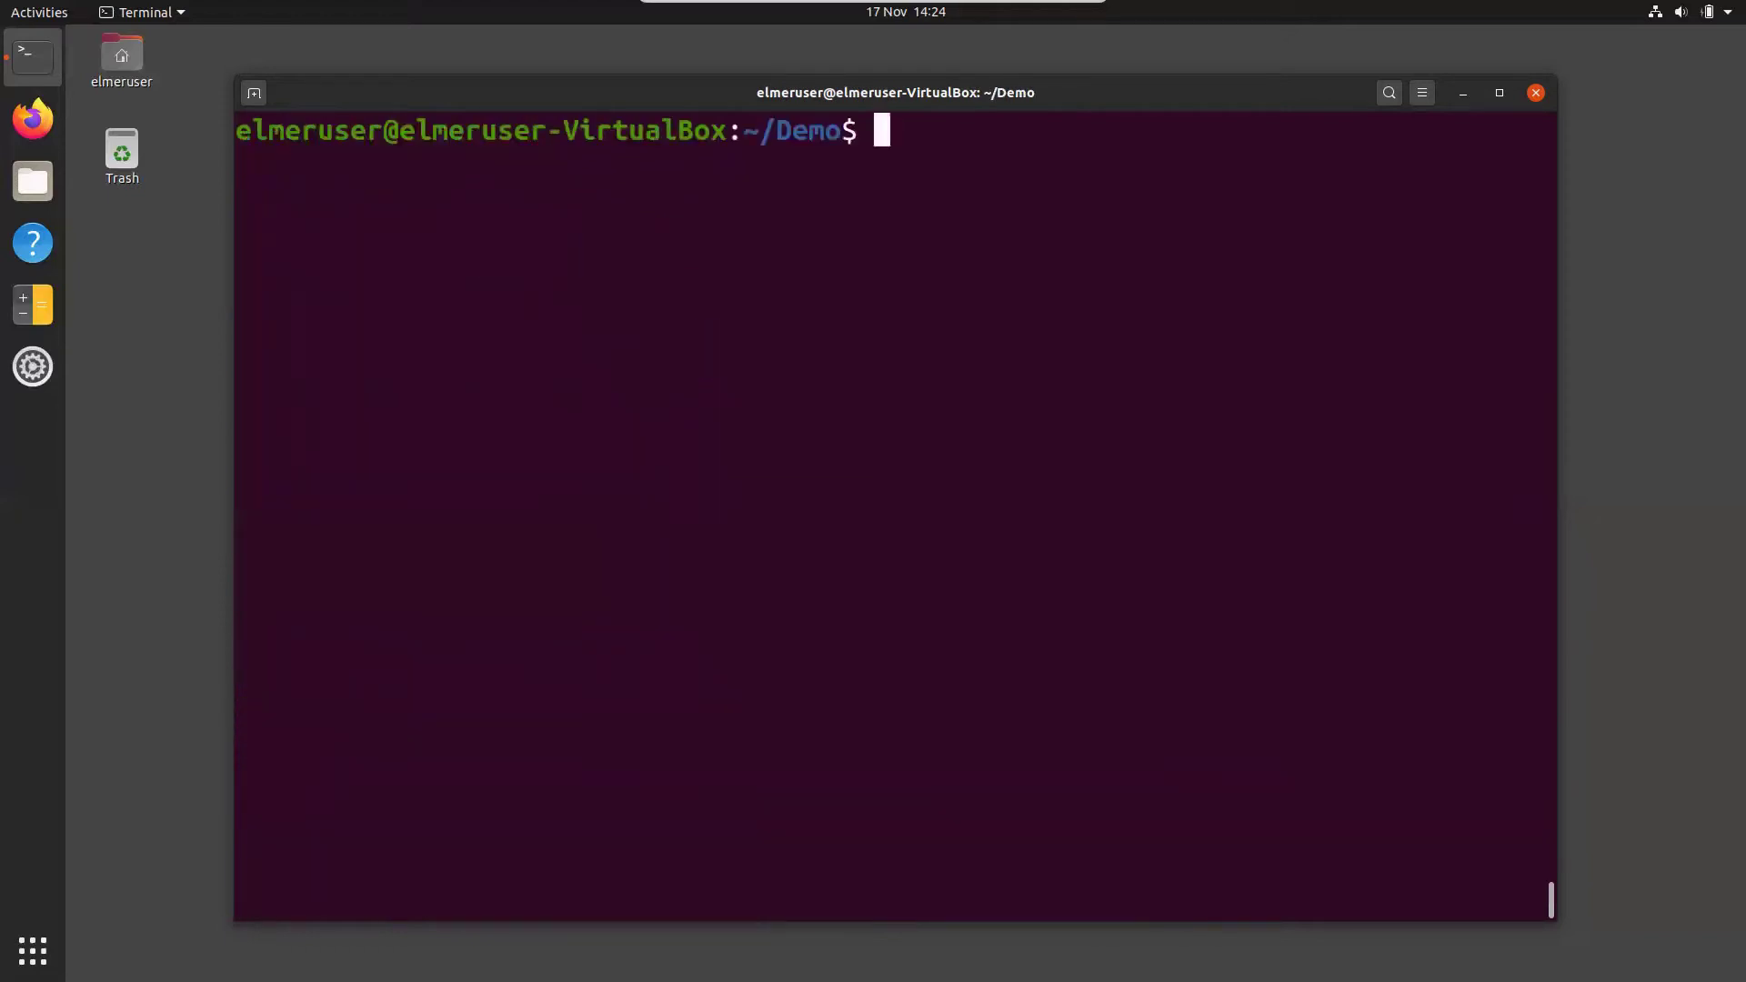
- Enter the ElasticBeamHinged3D case folder and list its files
type("cd El")
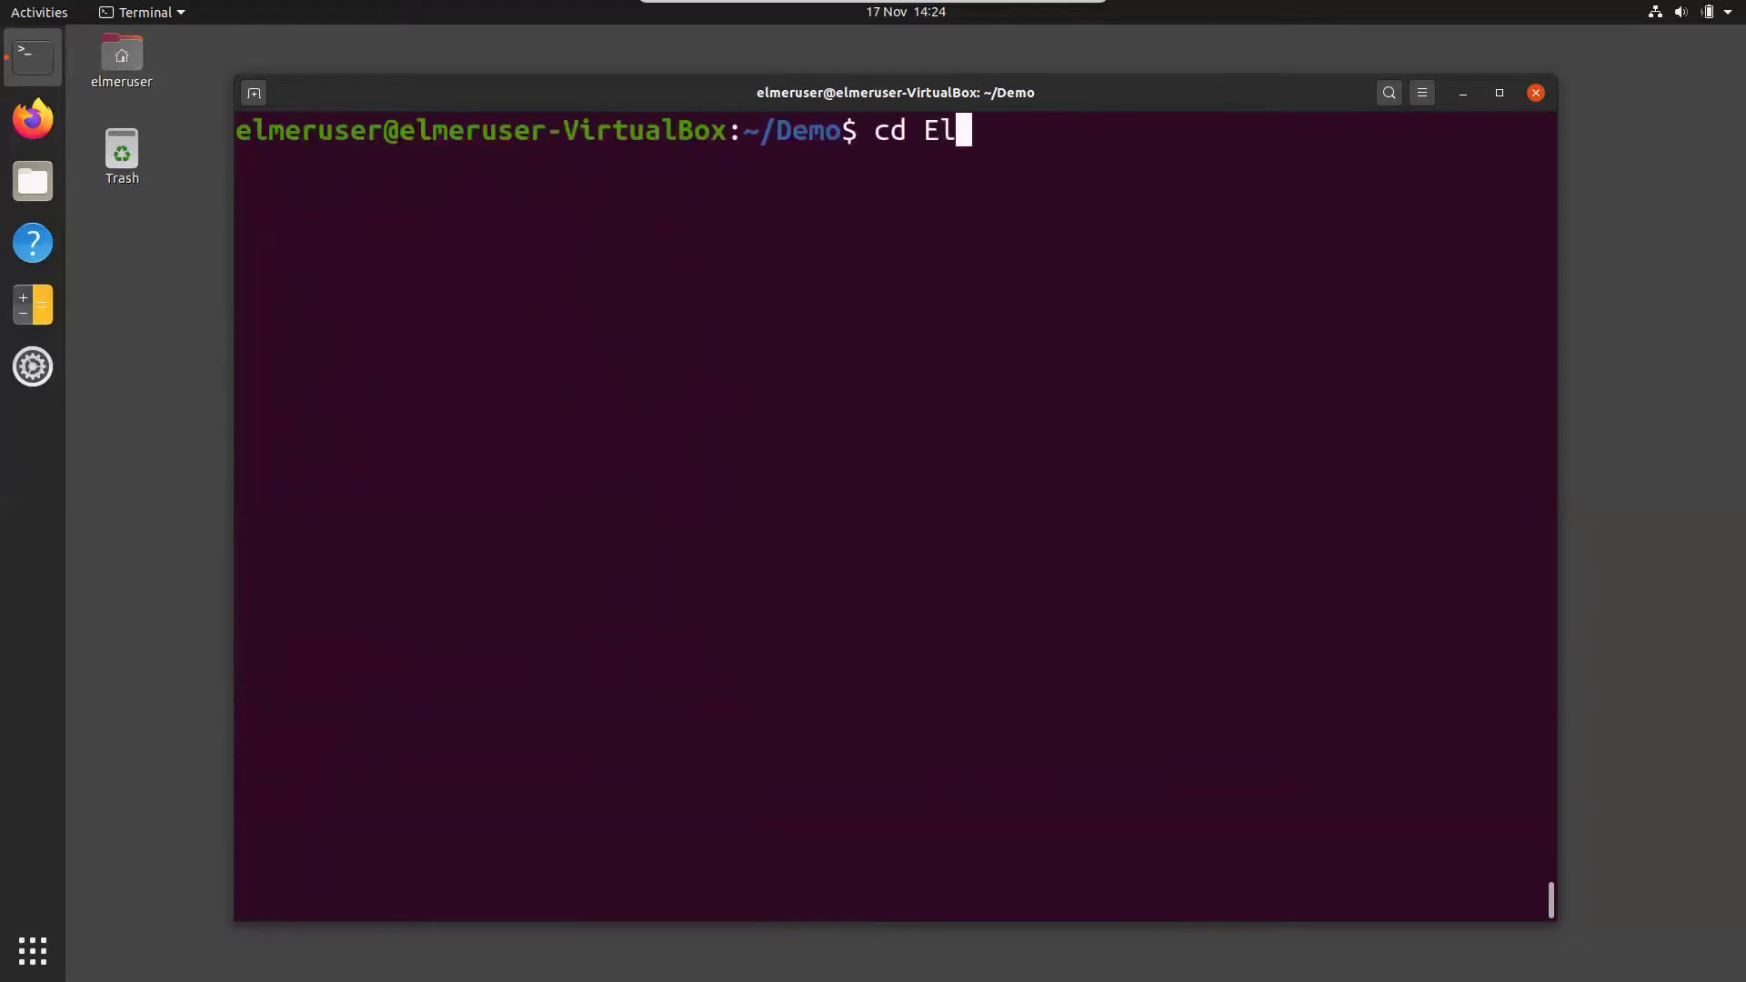
key("Tab")
key("Return")
type("ls")
key("Return")
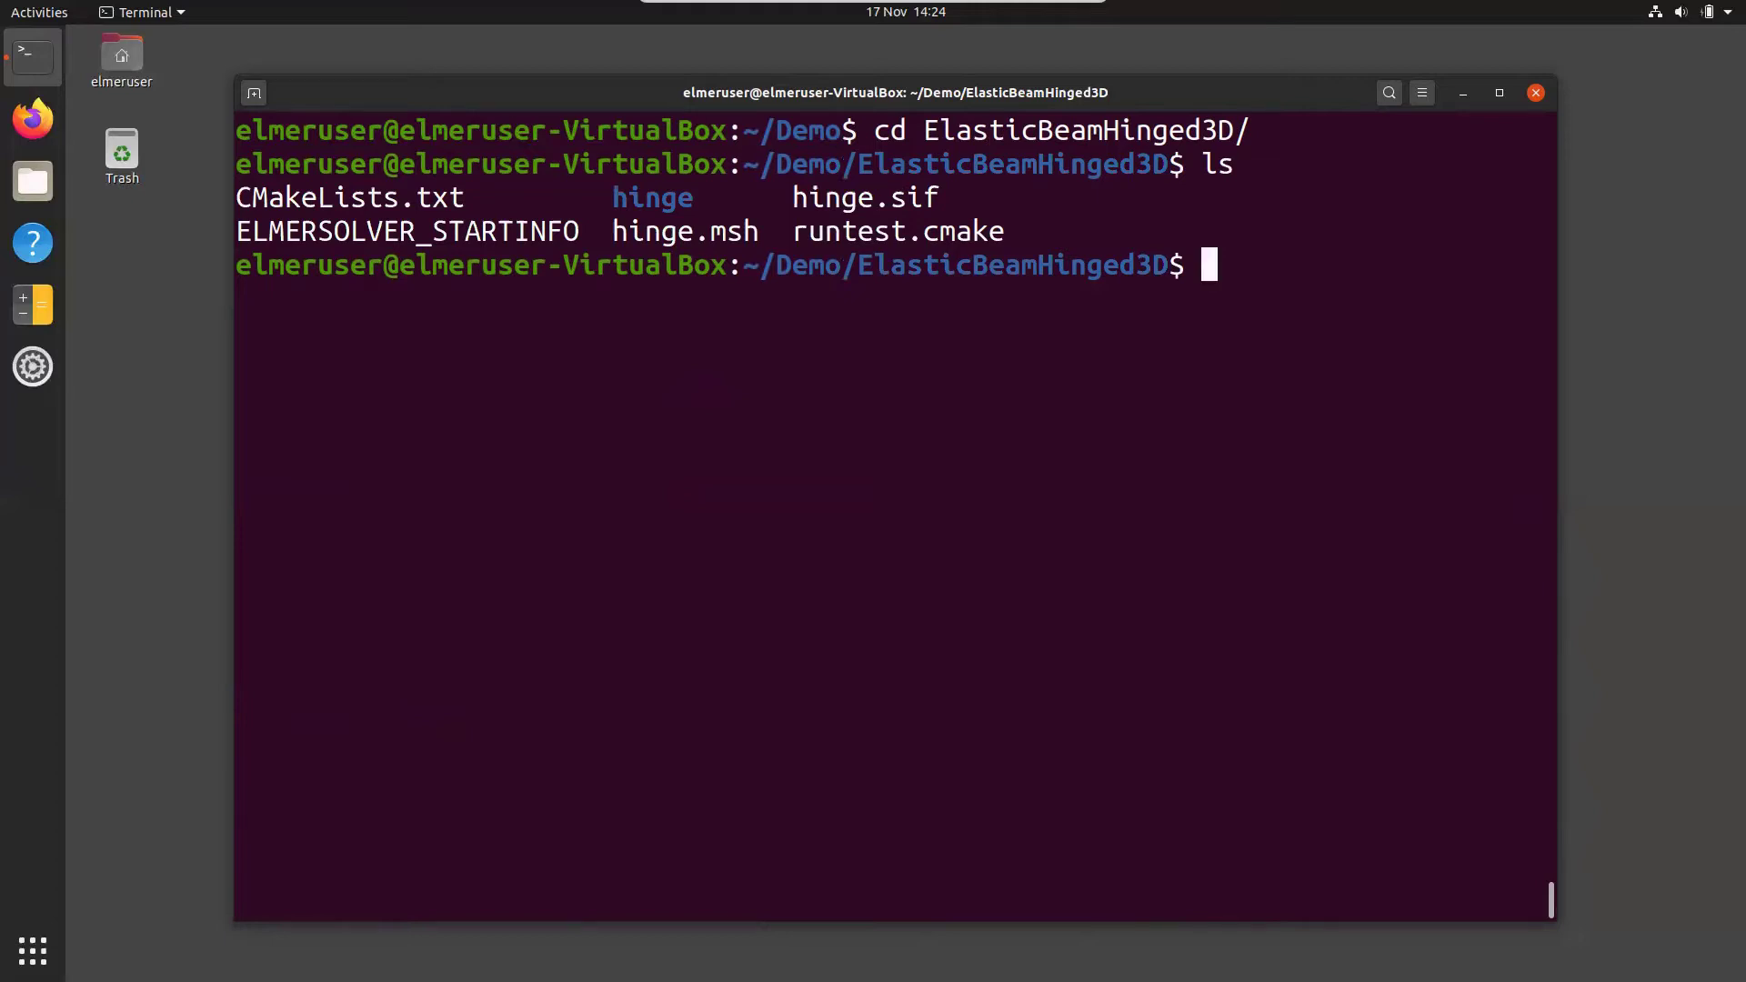
- View runtest.cmake with less to see its ElmerGrid call
type("less run")
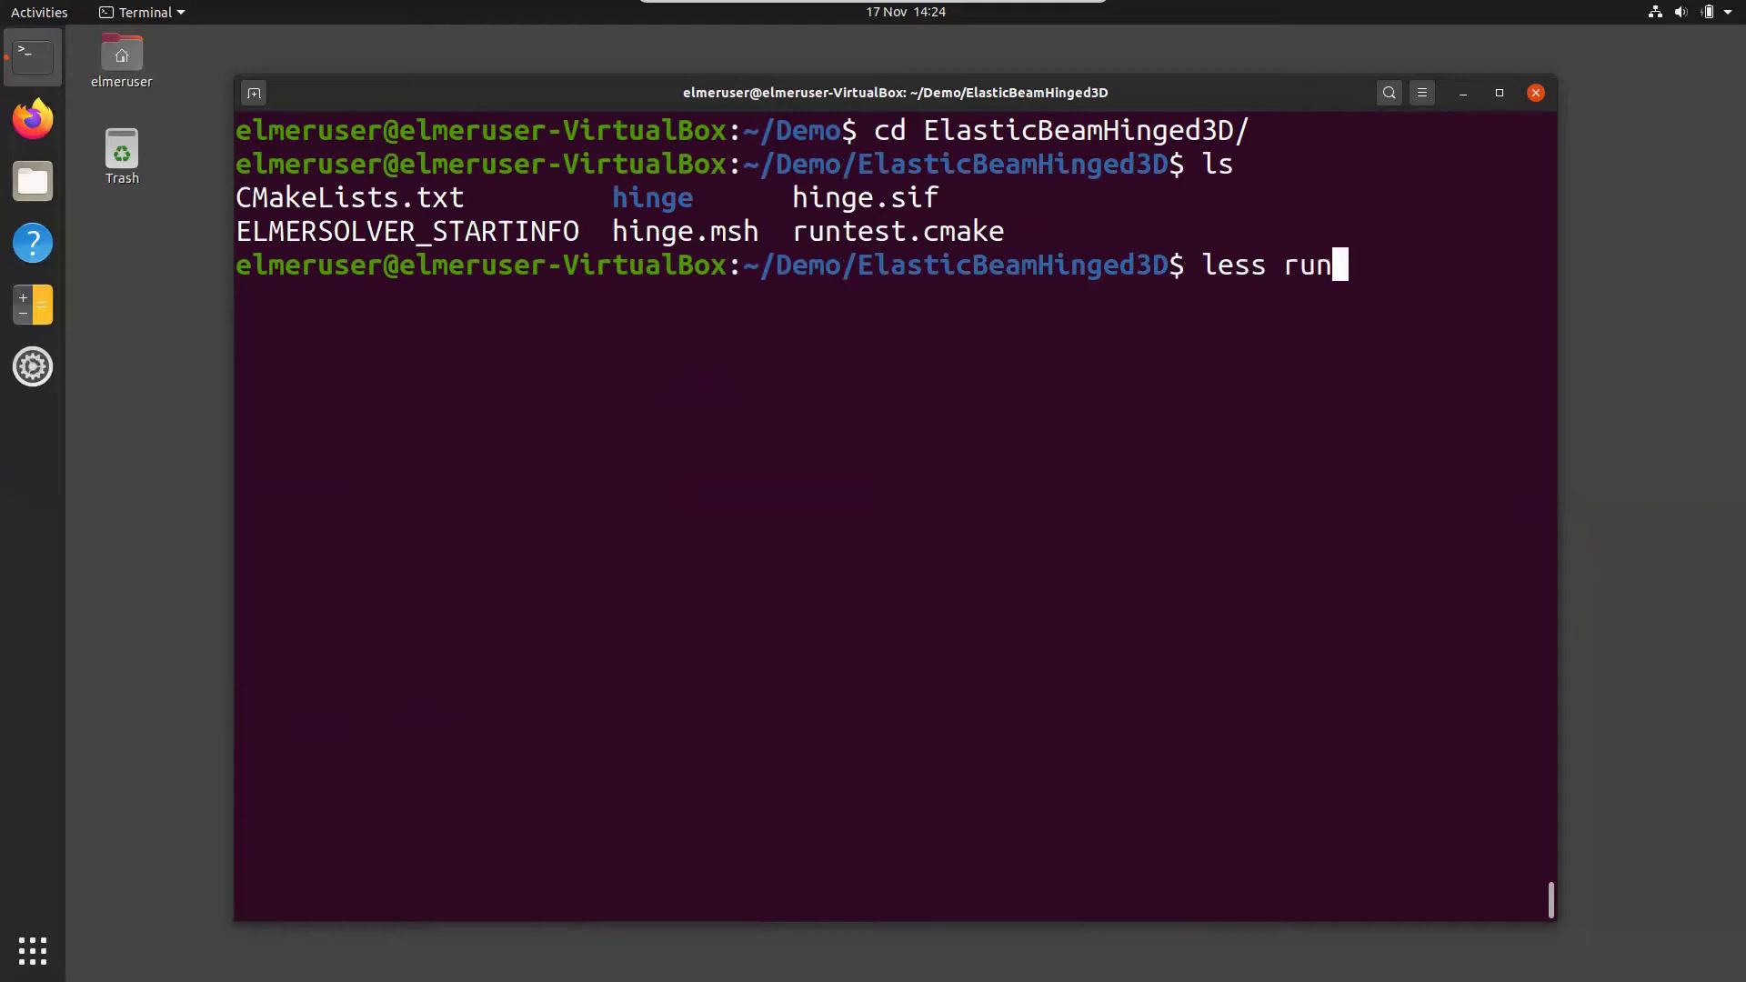
key("Tab")
key("Return")
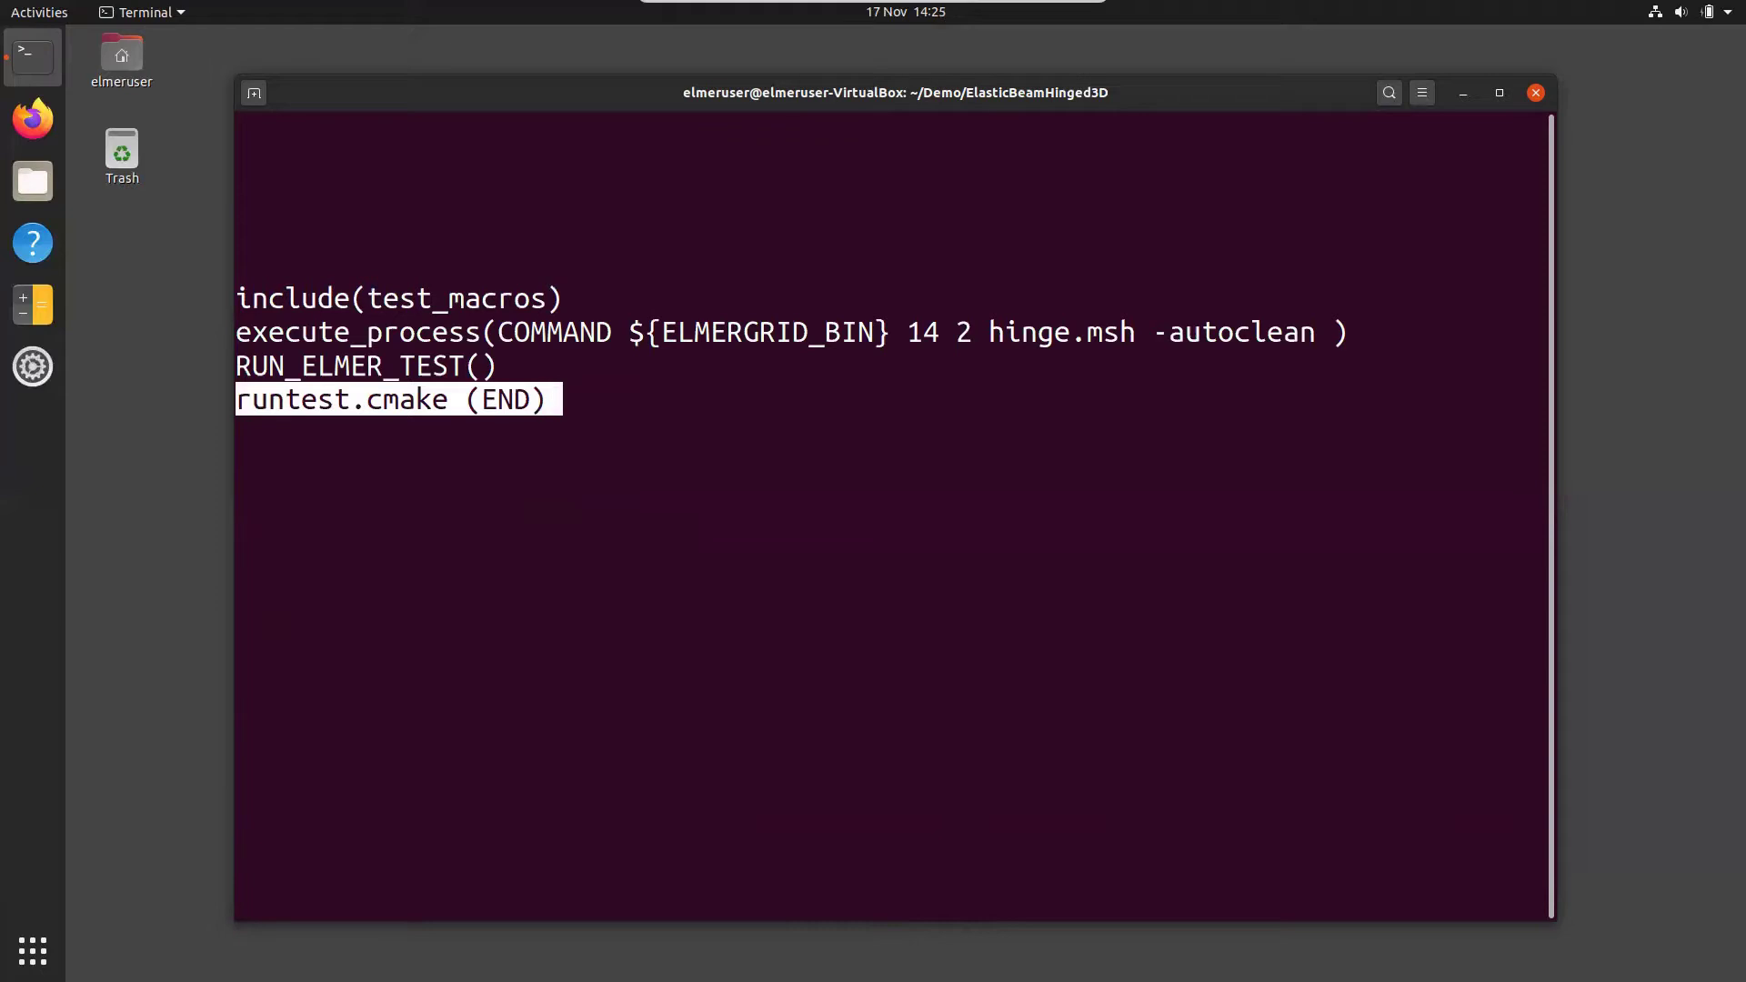
- Close runtest.cmake, run ElmerGrid 14 2 hinge.msh -autoclean, and list the case folder
key("q")
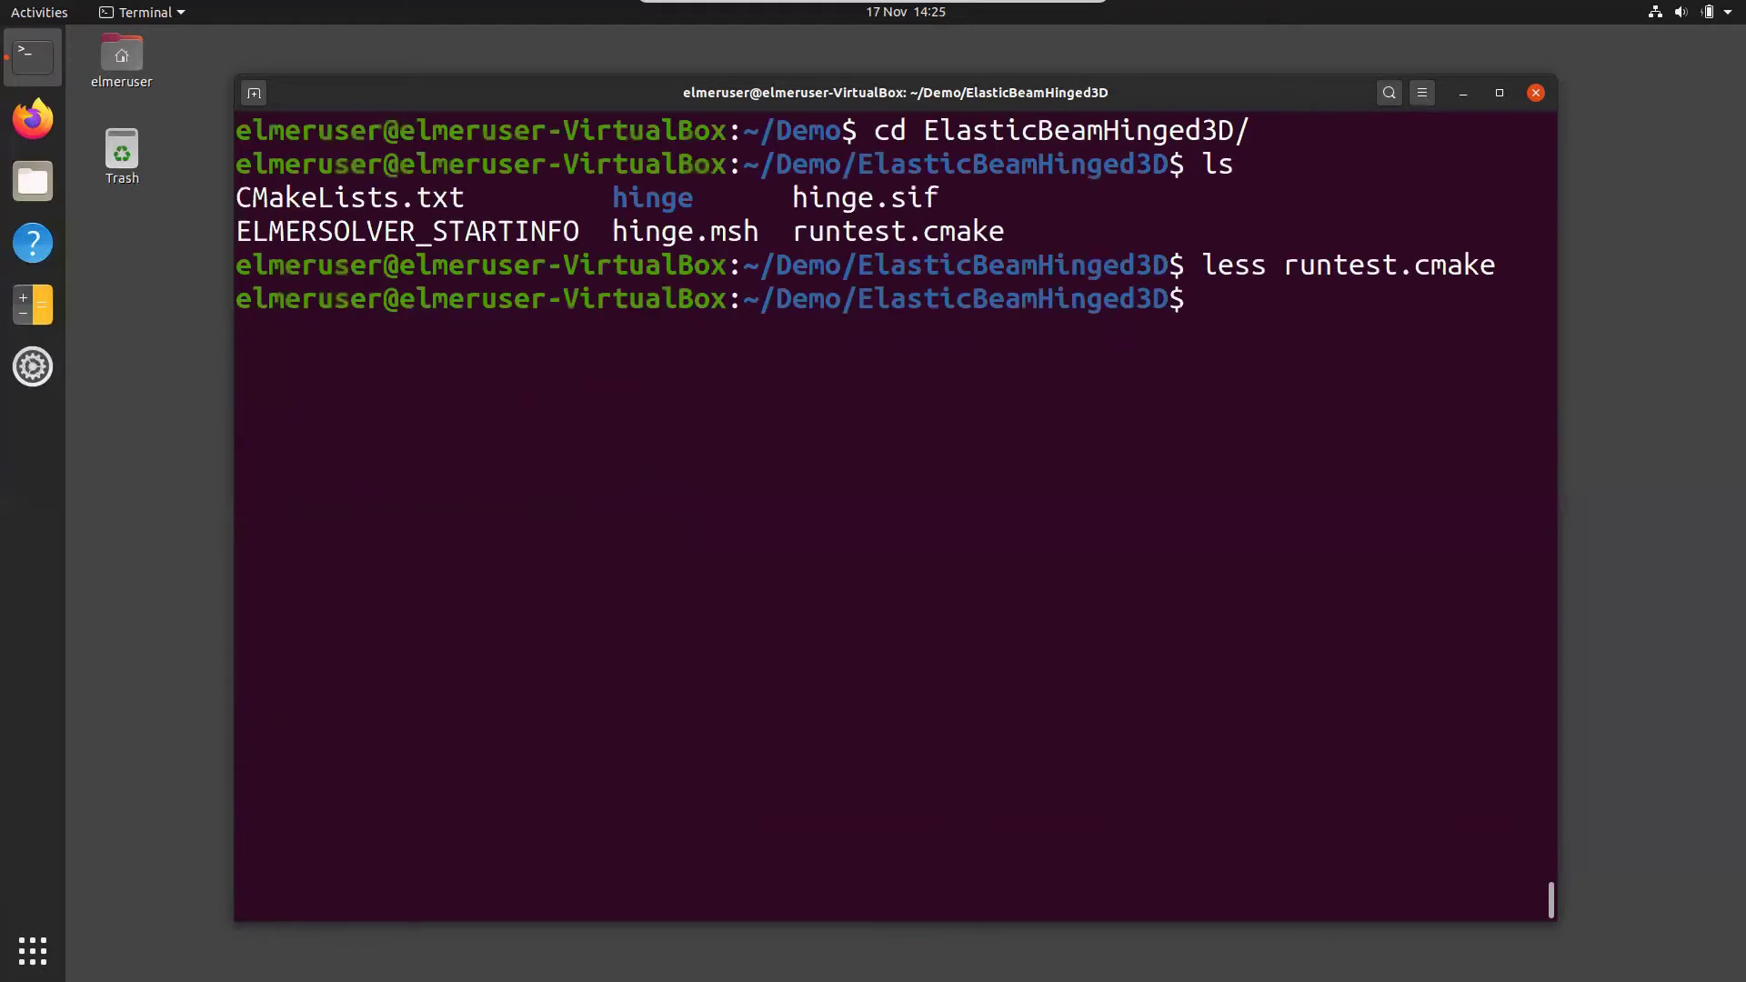
type("ElmerGrd")
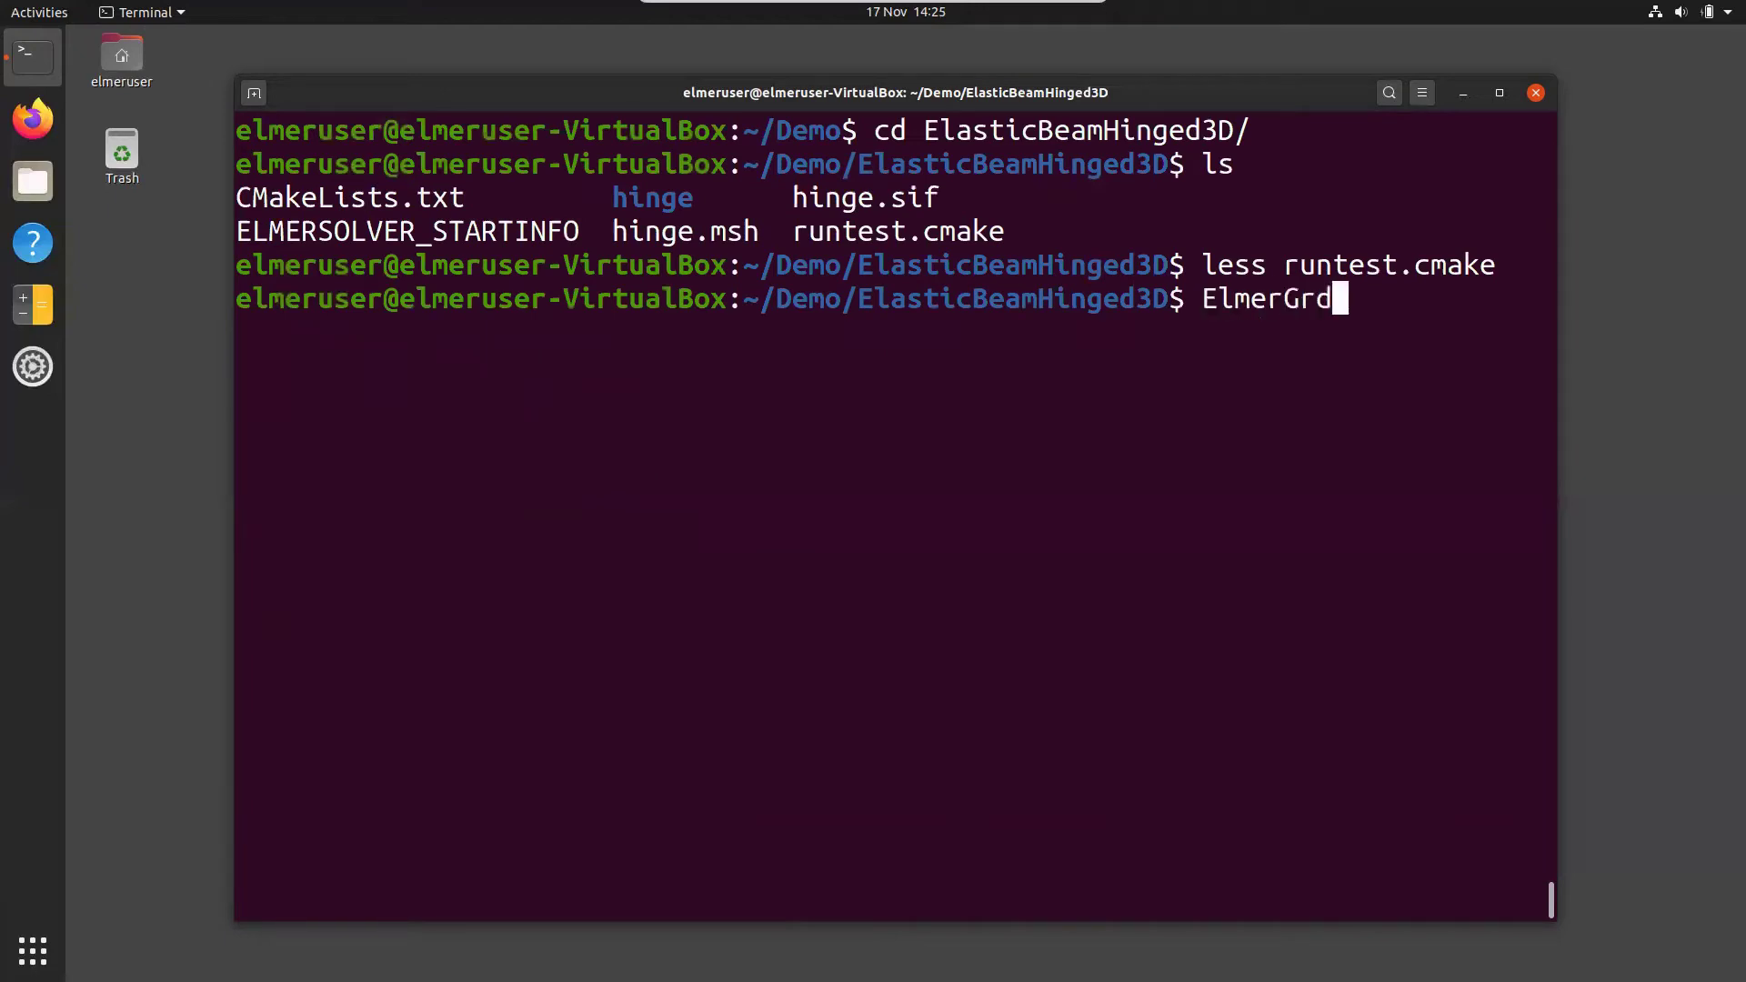
key("BackSpace")
type("id 14 2 ")
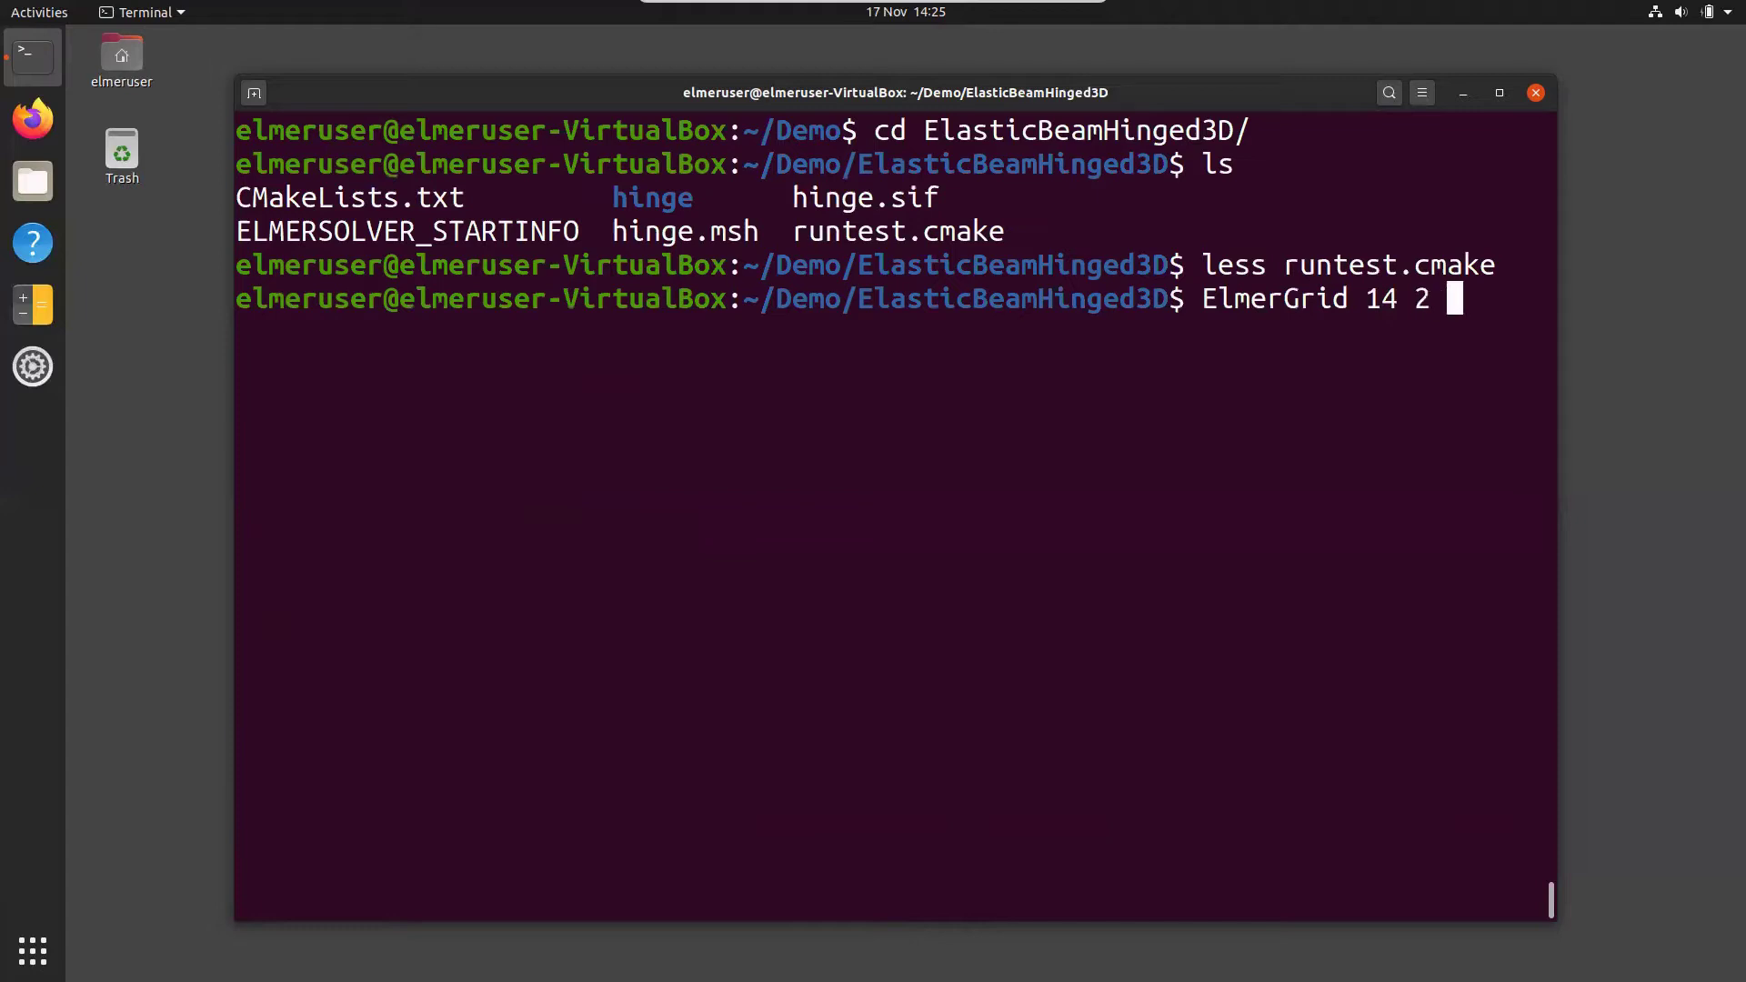
type("hinge.msh ")
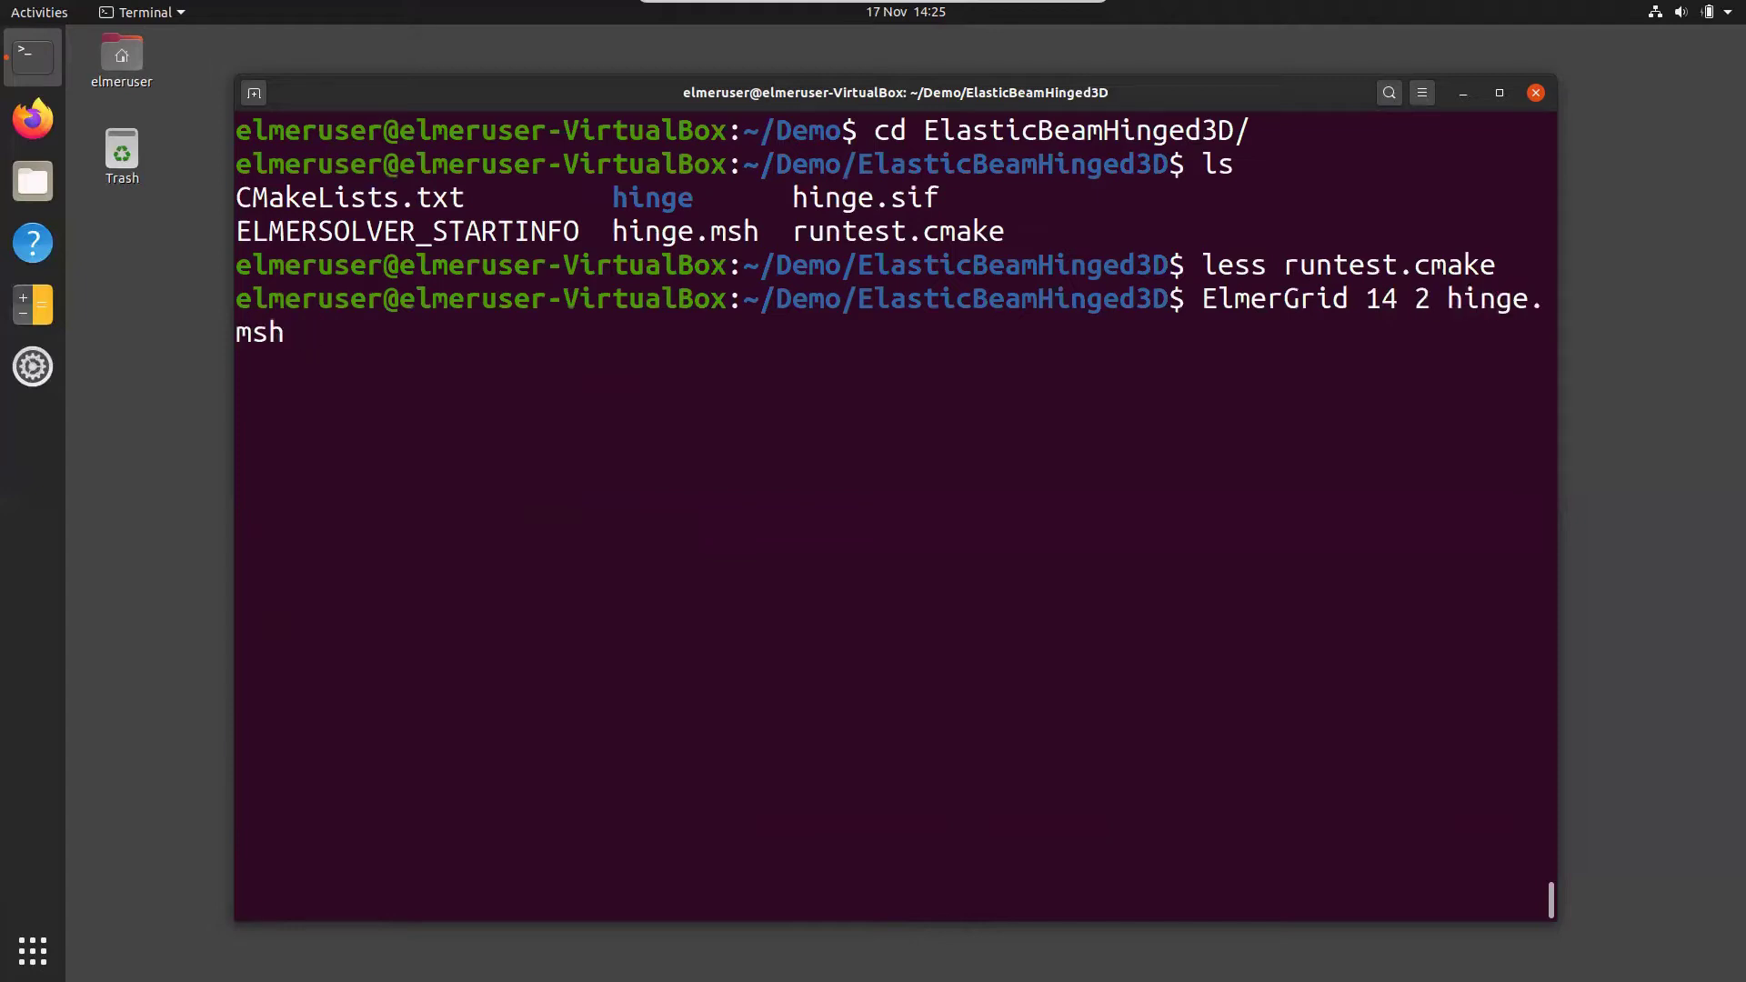
type("-autoclean")
key("Return")
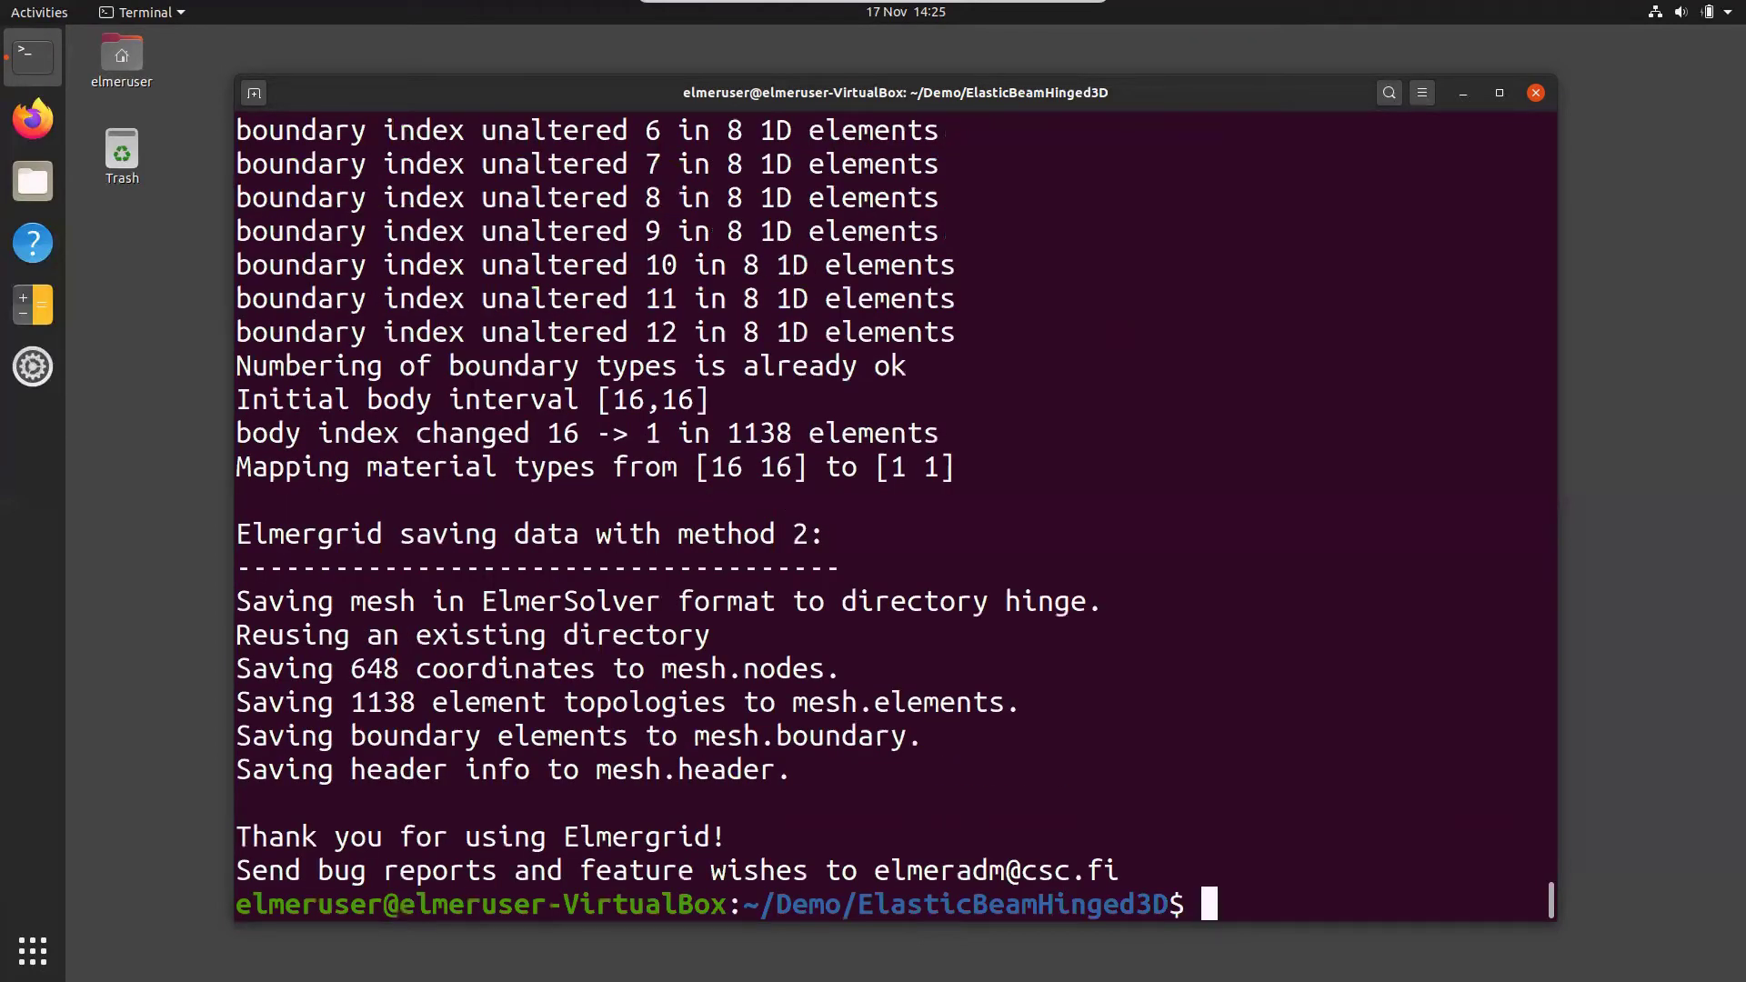
type("ls")
key("Return")
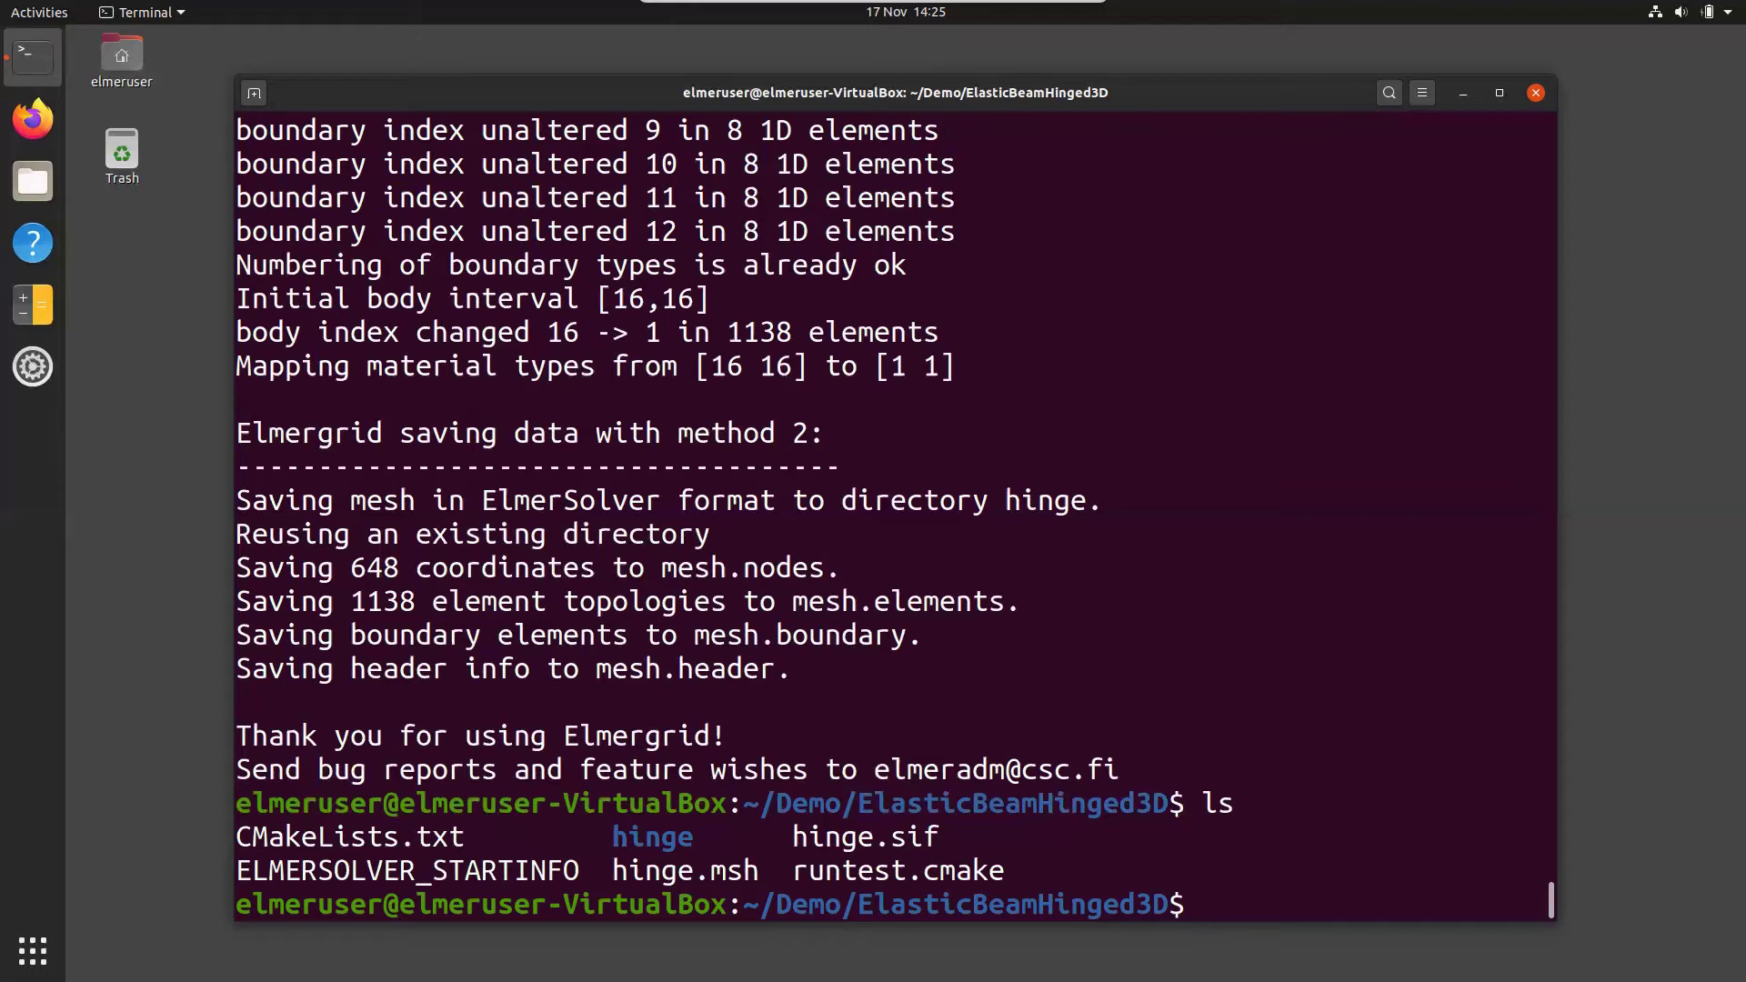
- Display ELMERSOLVER_STARTINFO with more to see which sif file the solver uses
type("moree")
key("BackSpace")
type("ELM")
key("Tab")
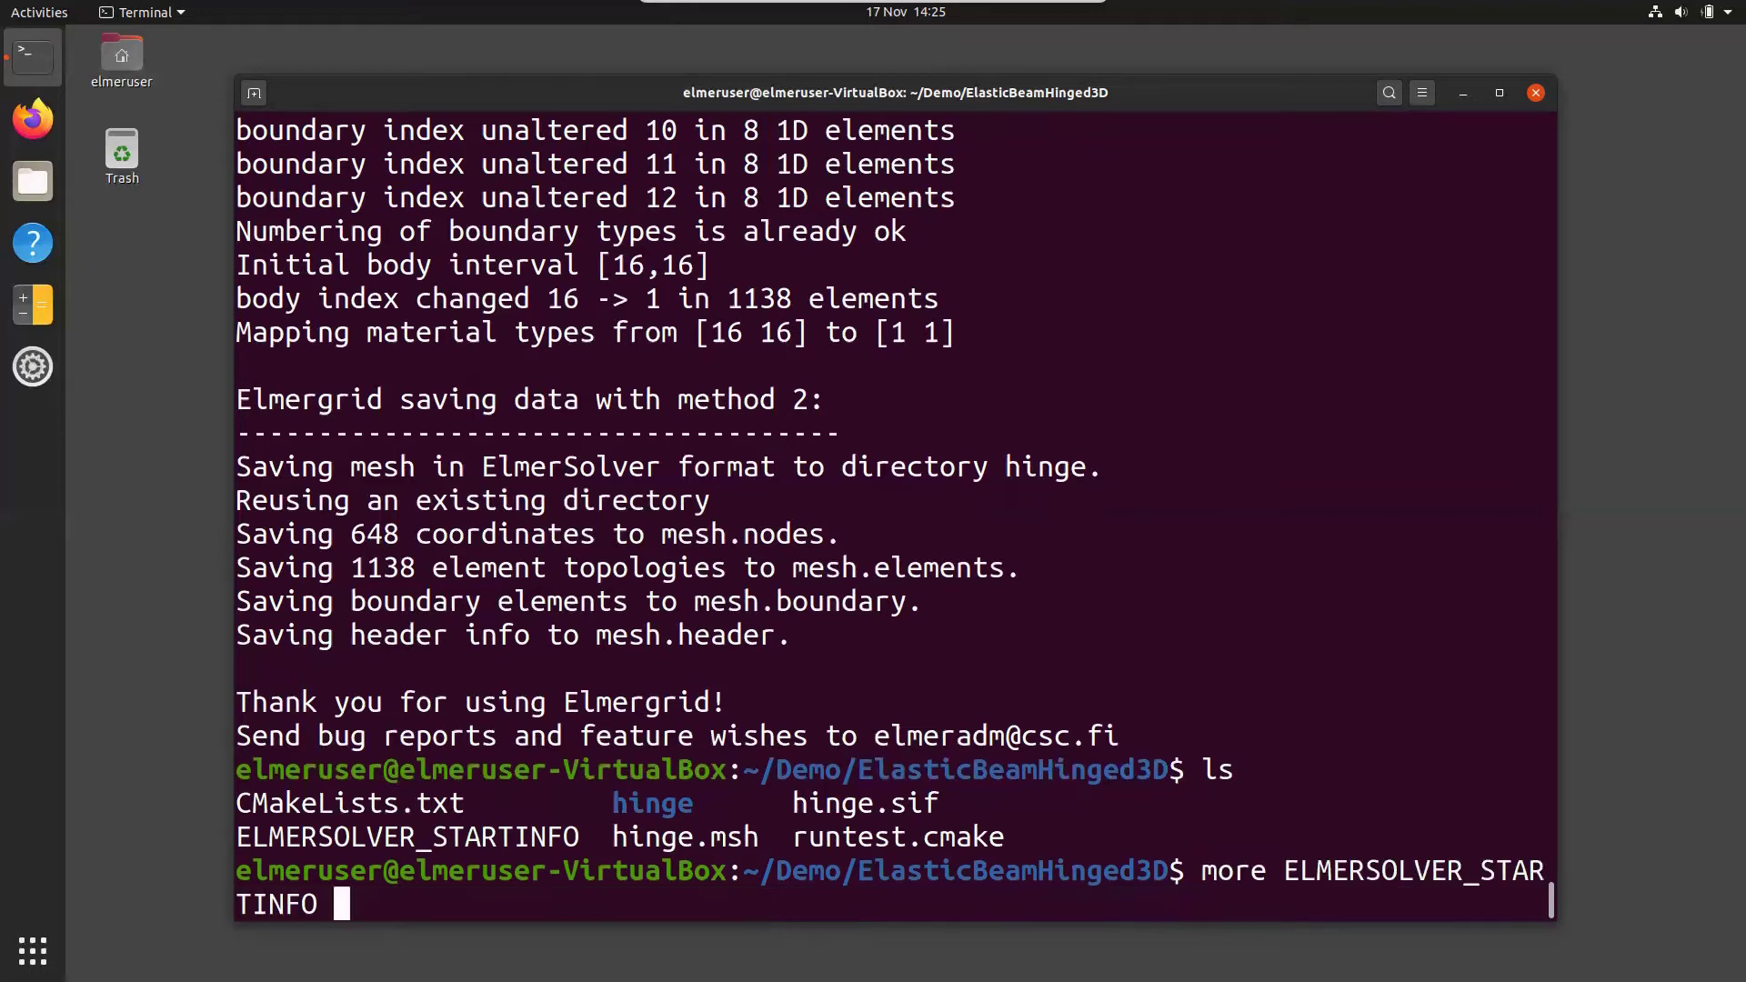
key("Return")
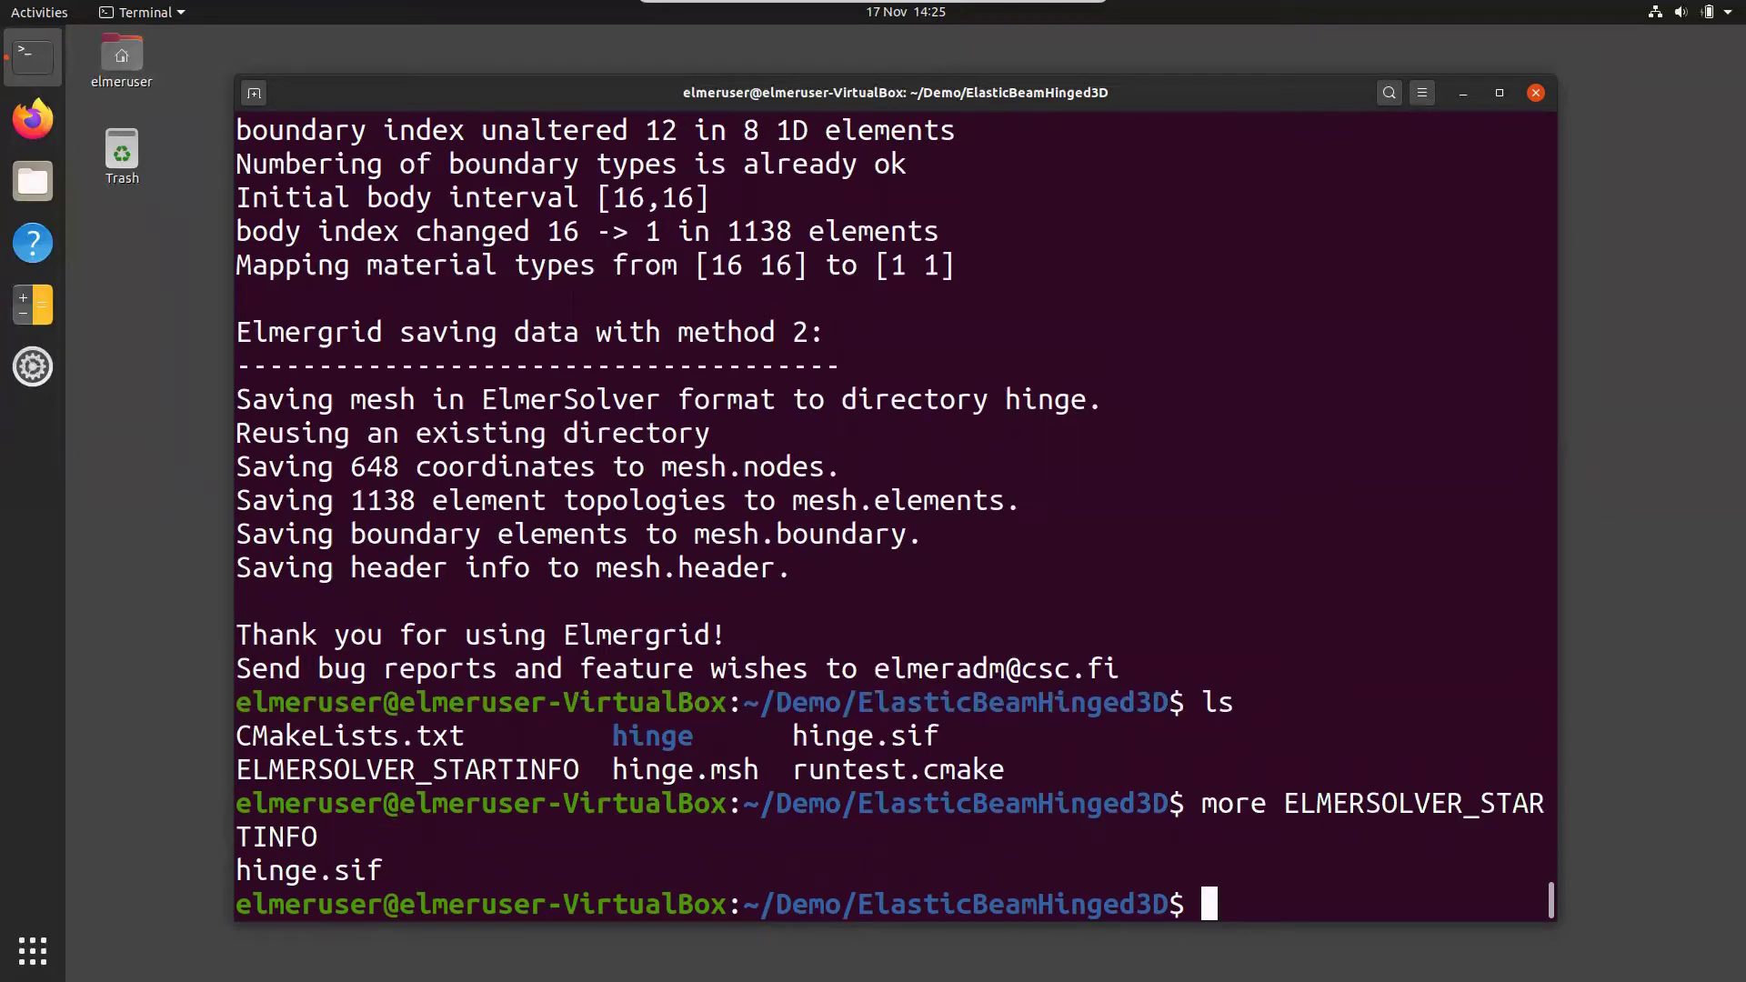
- Run ElmerSolver on the hinge case, then launch ParaView with 'paraview &'
type("ElmerSolver")
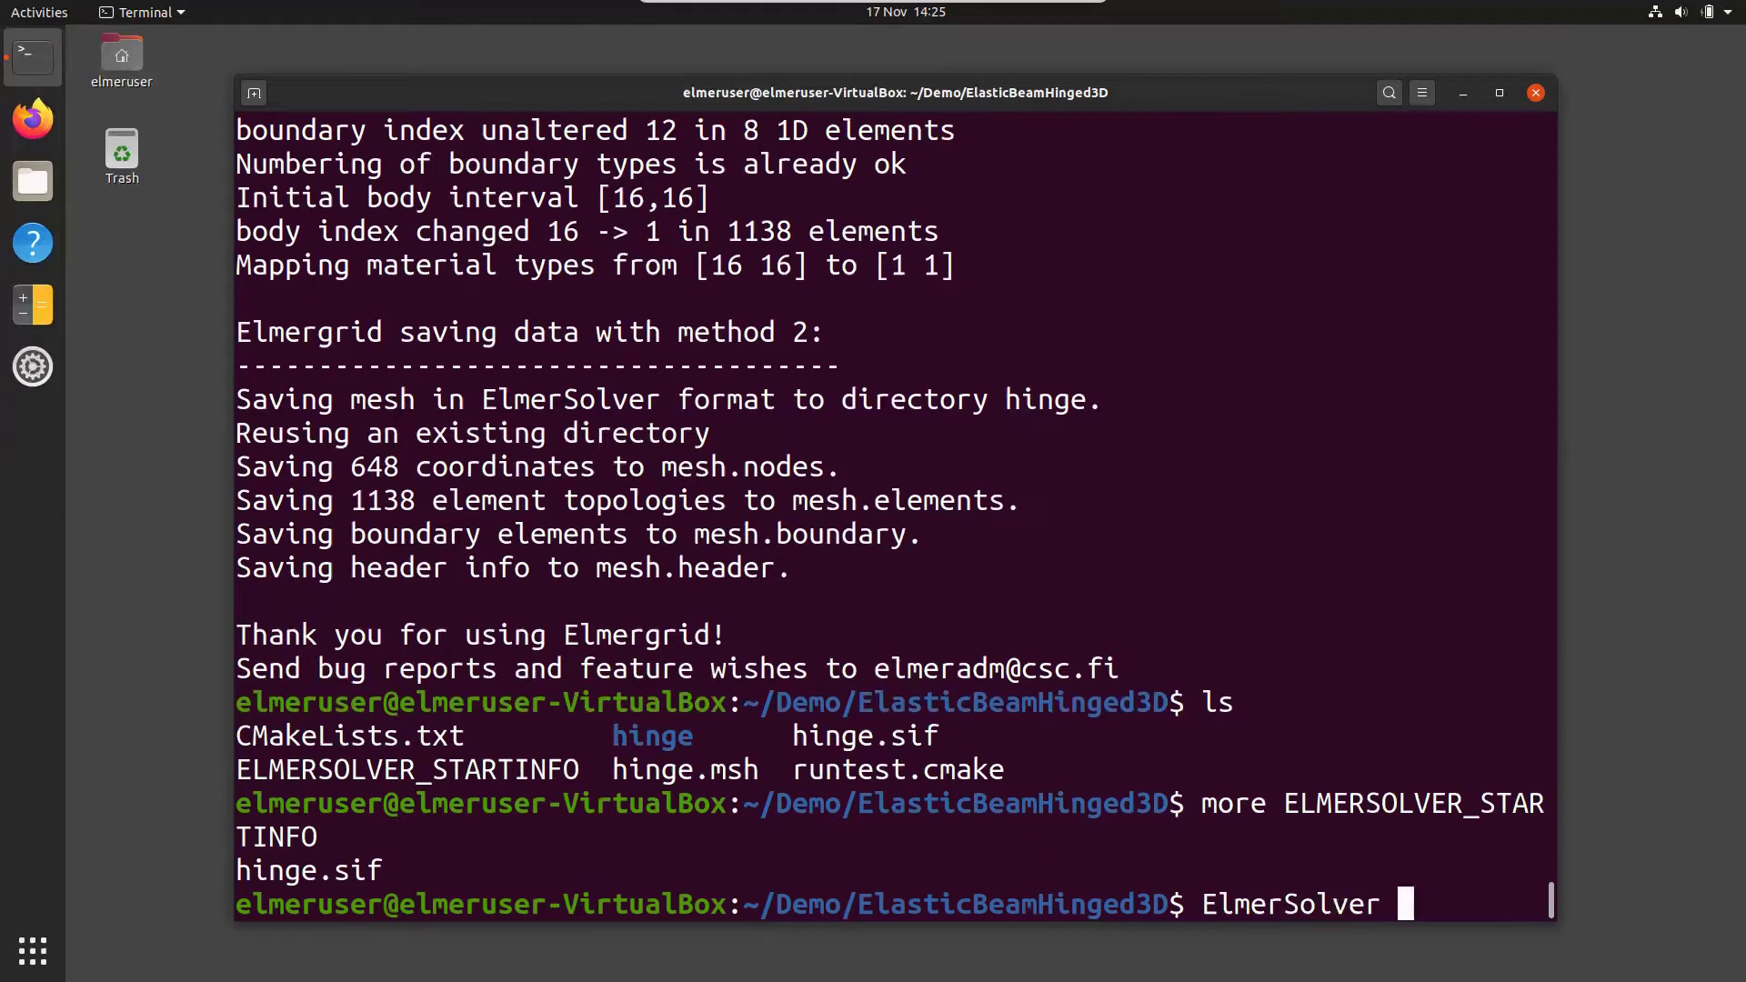
key("Return")
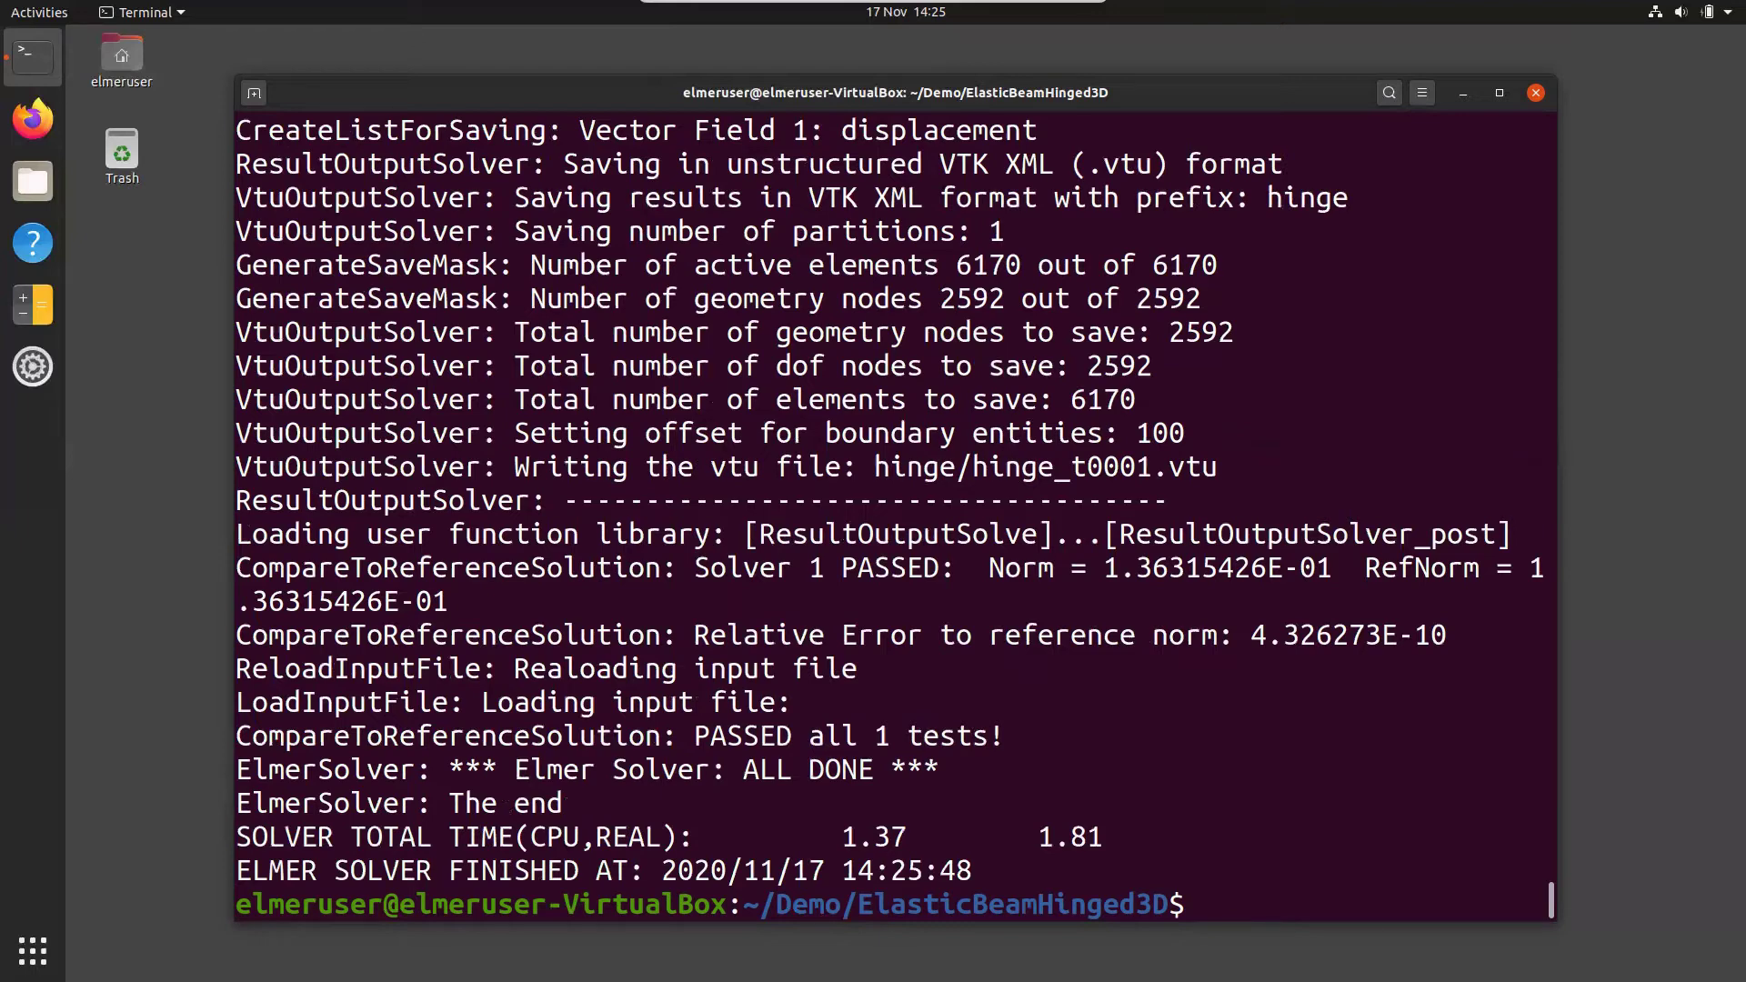
type("paraview  ")
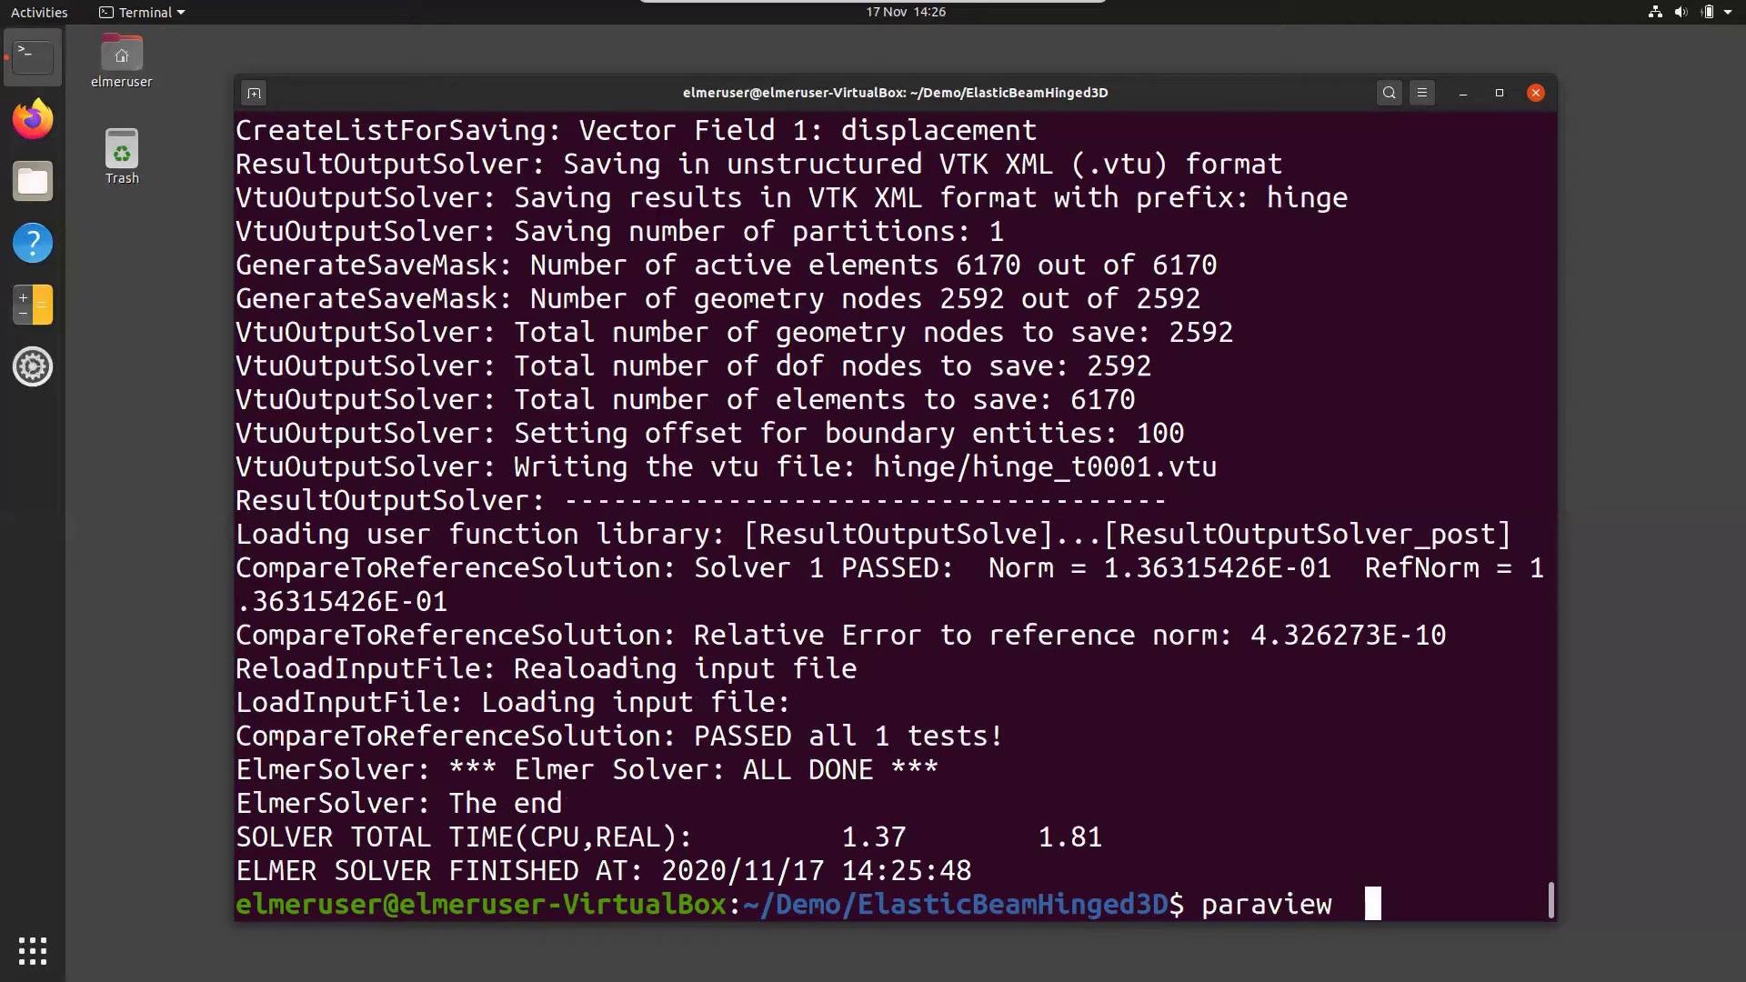
type("&")
key("Return")
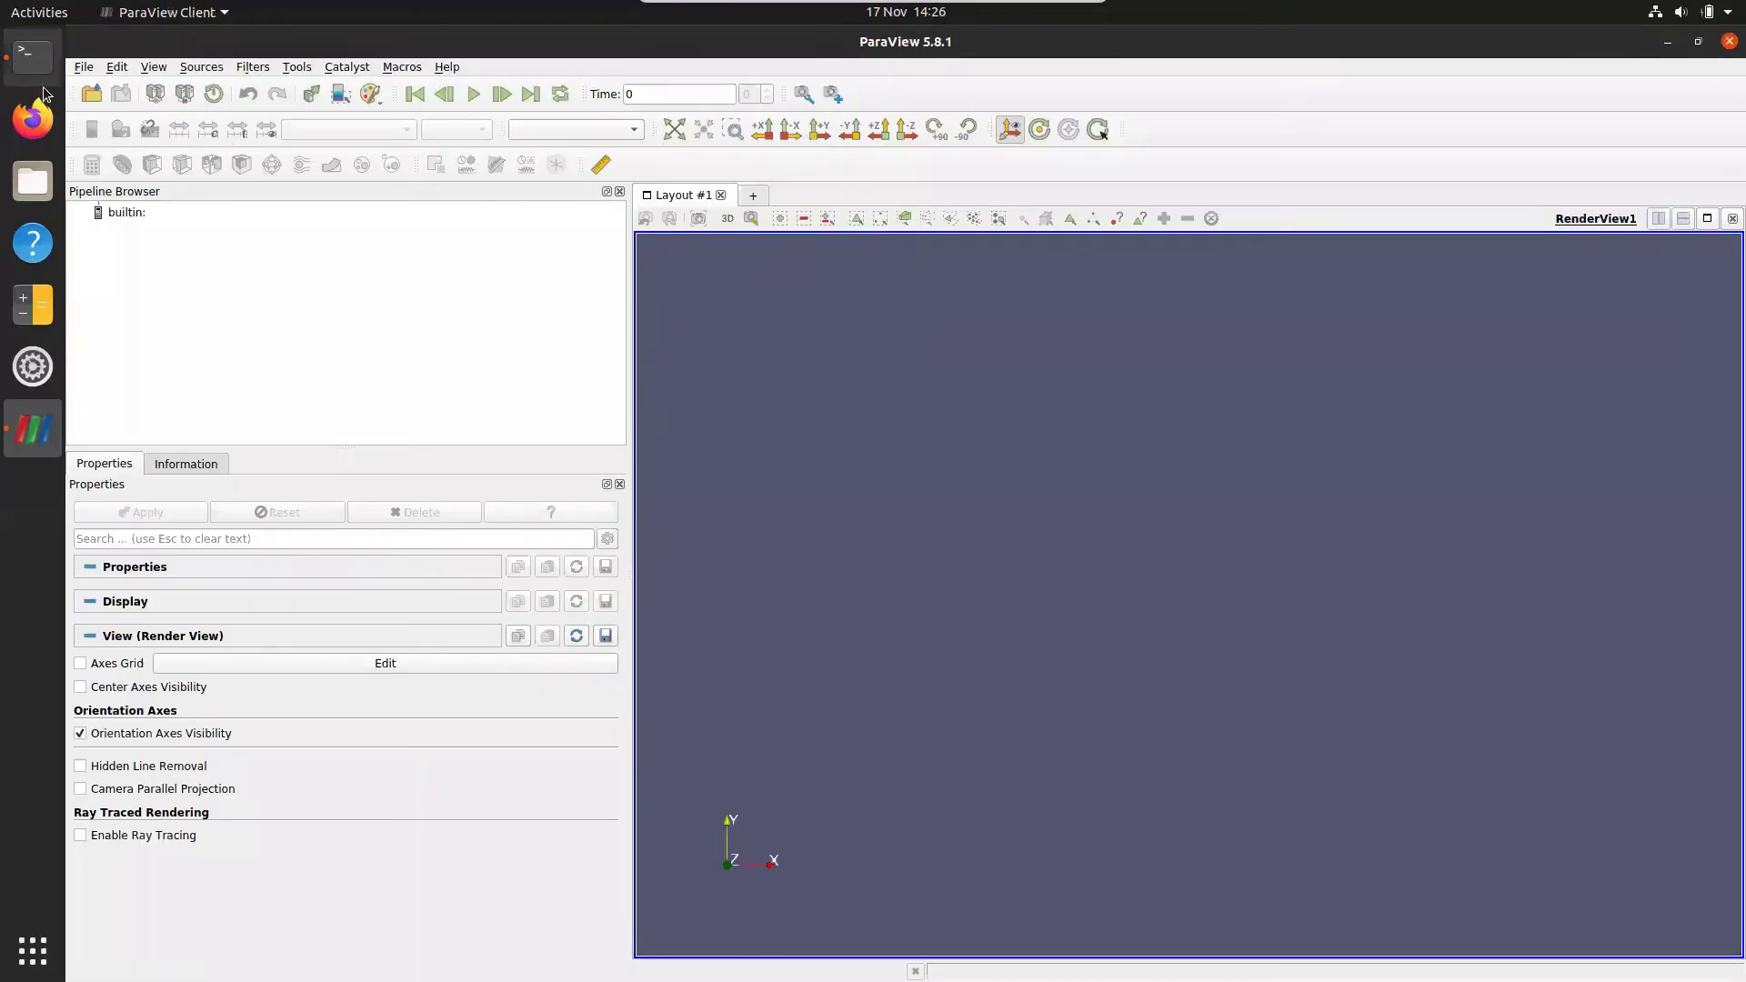
- Open hinge/hinge_t0001.vtu in ParaView and apply it to render the hinge mesh
left_click(83, 66)
left_click(105, 78)
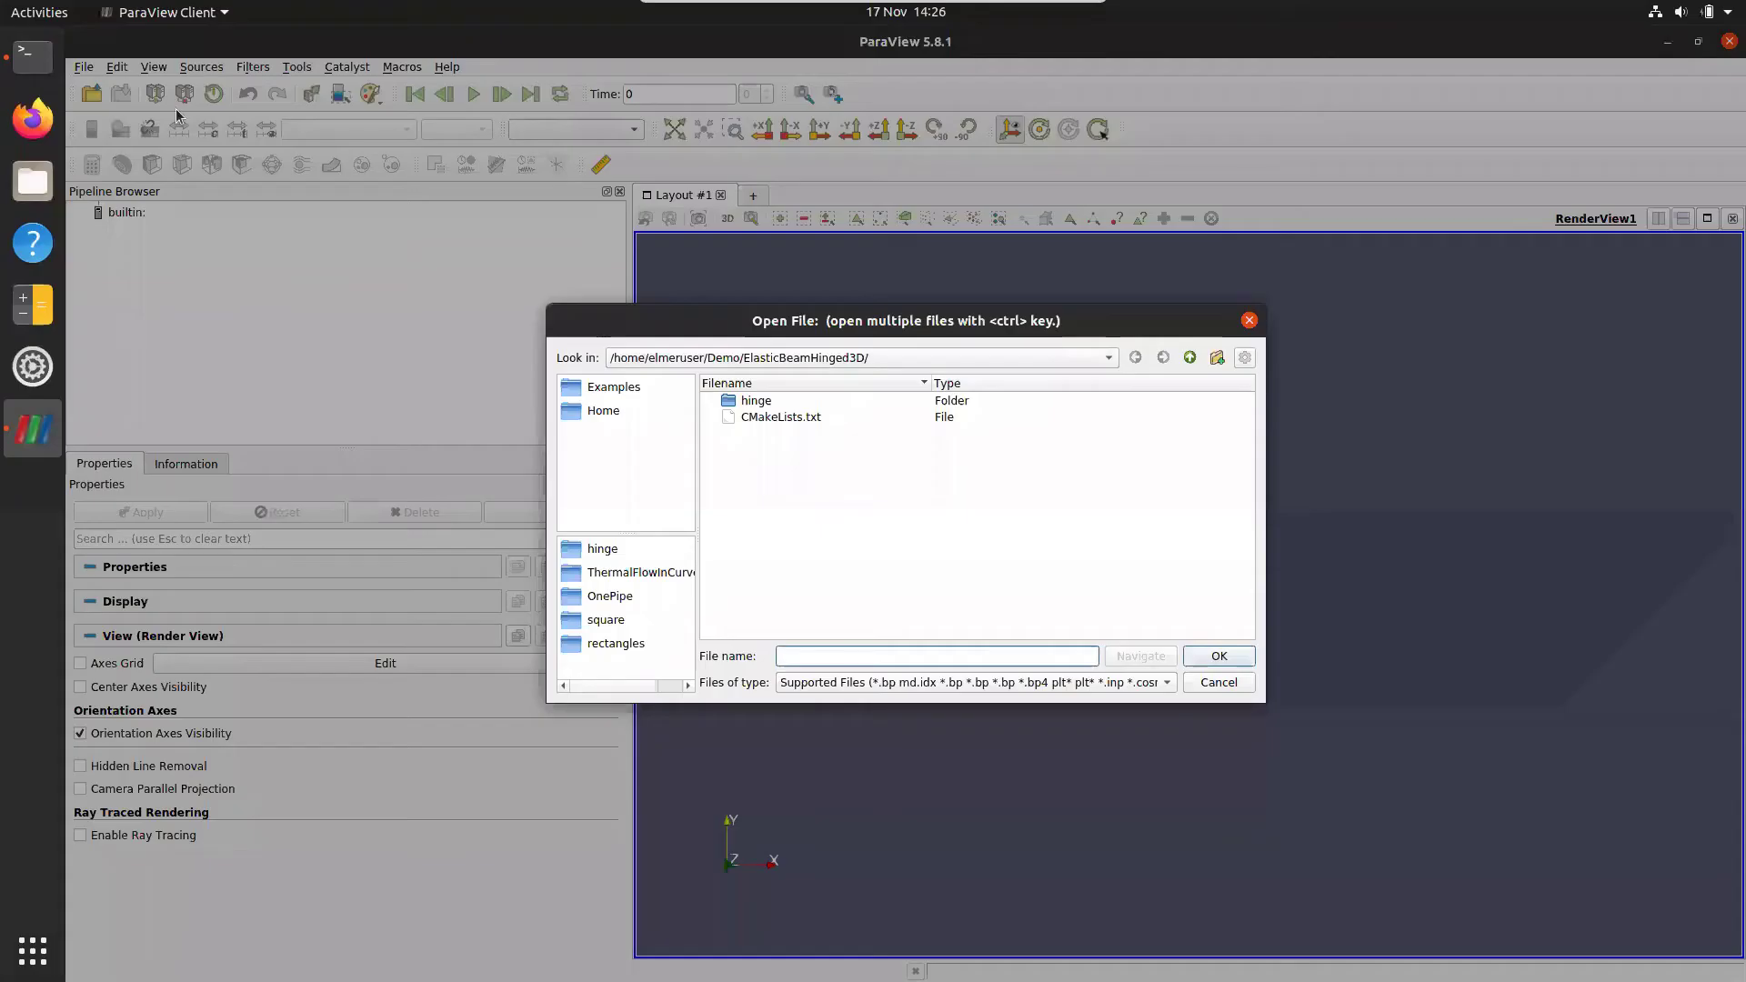
double_click(756, 401)
left_click(762, 402)
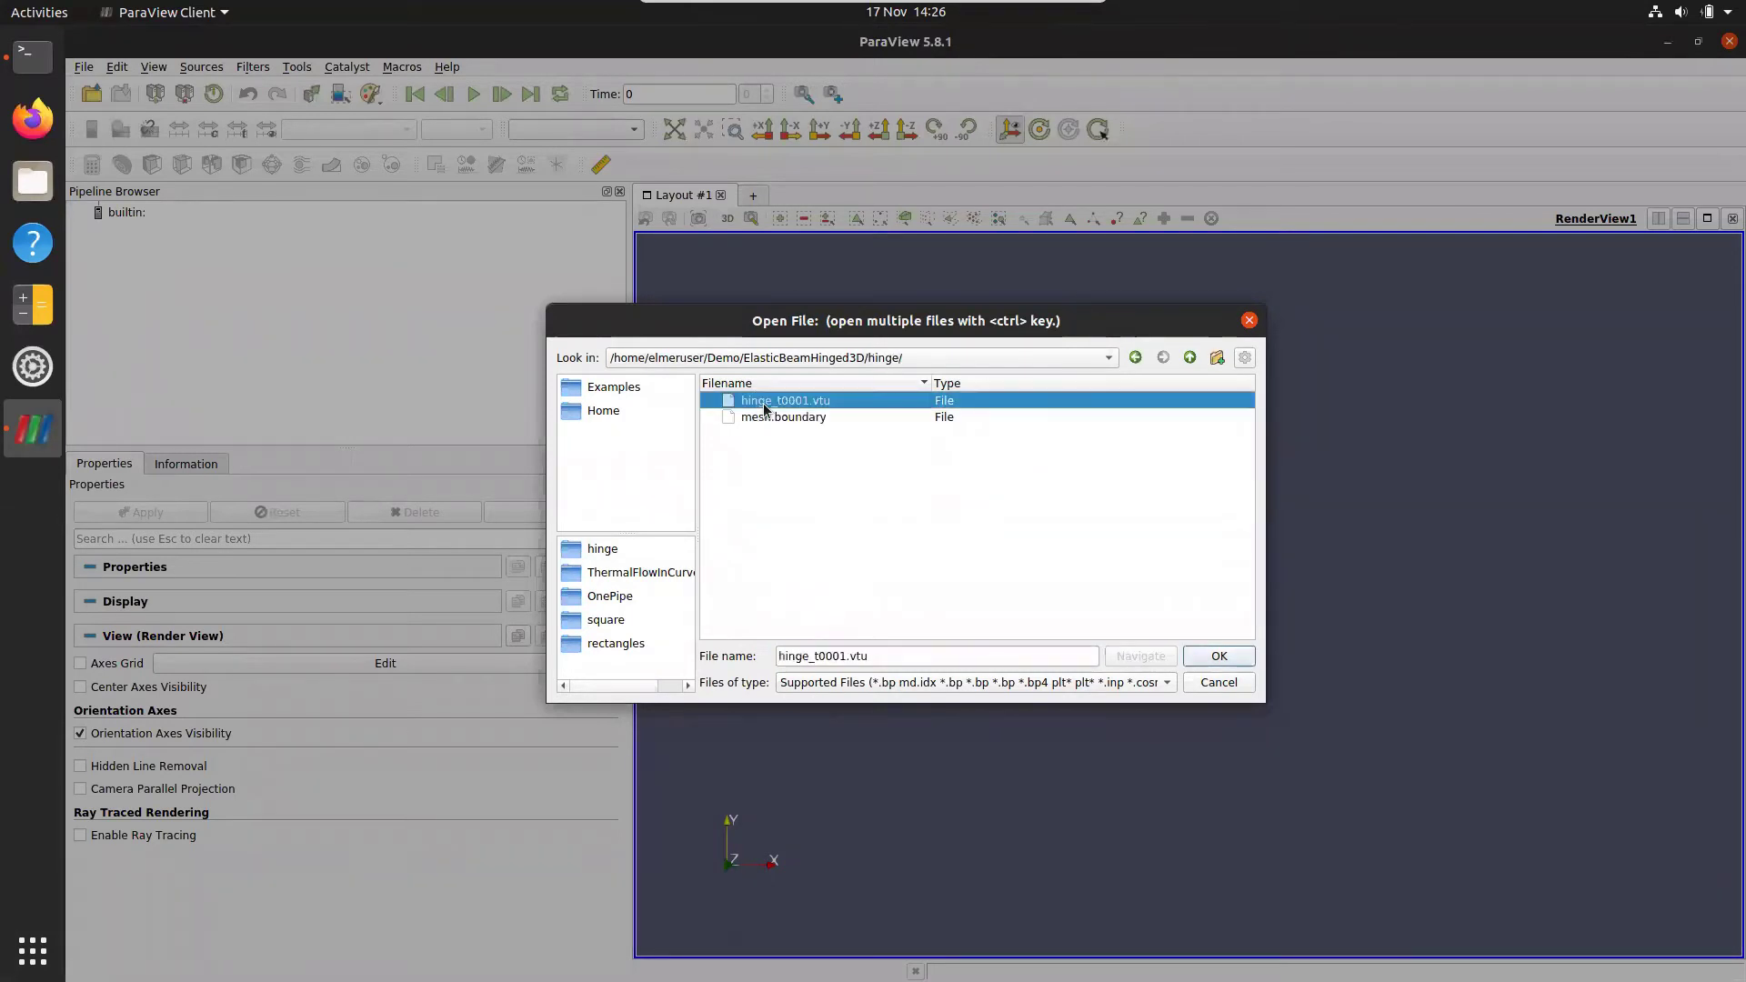
left_click(1216, 657)
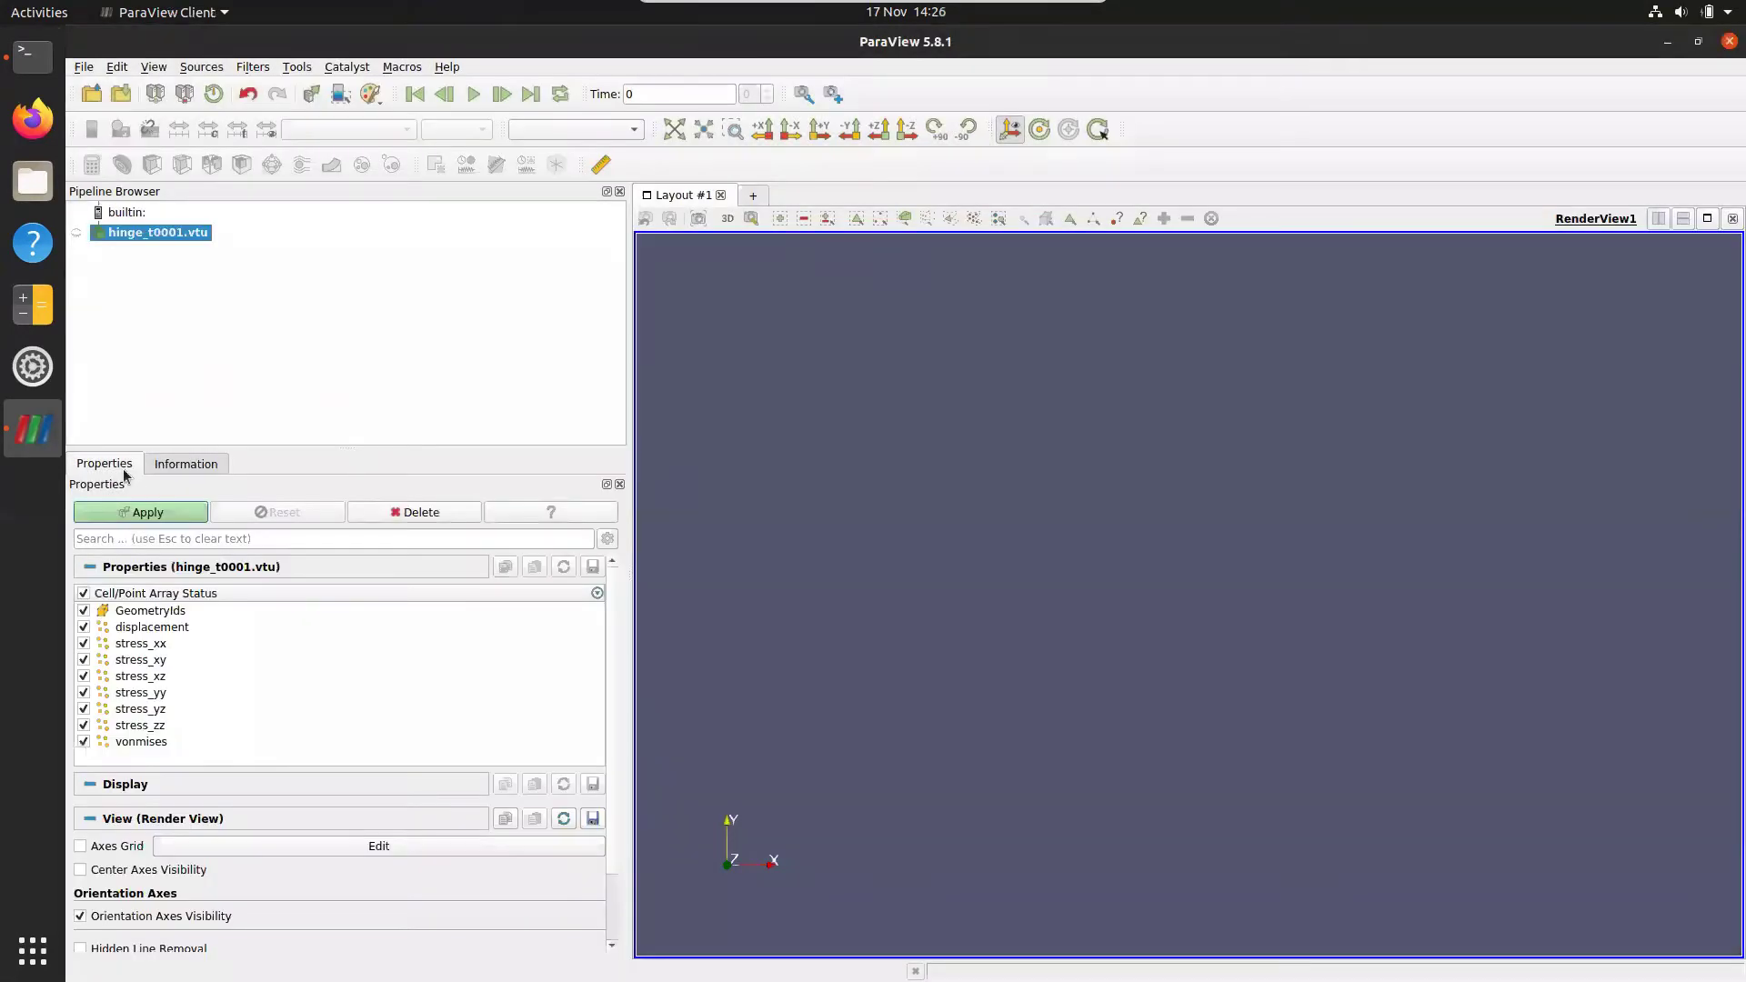
left_click(146, 514)
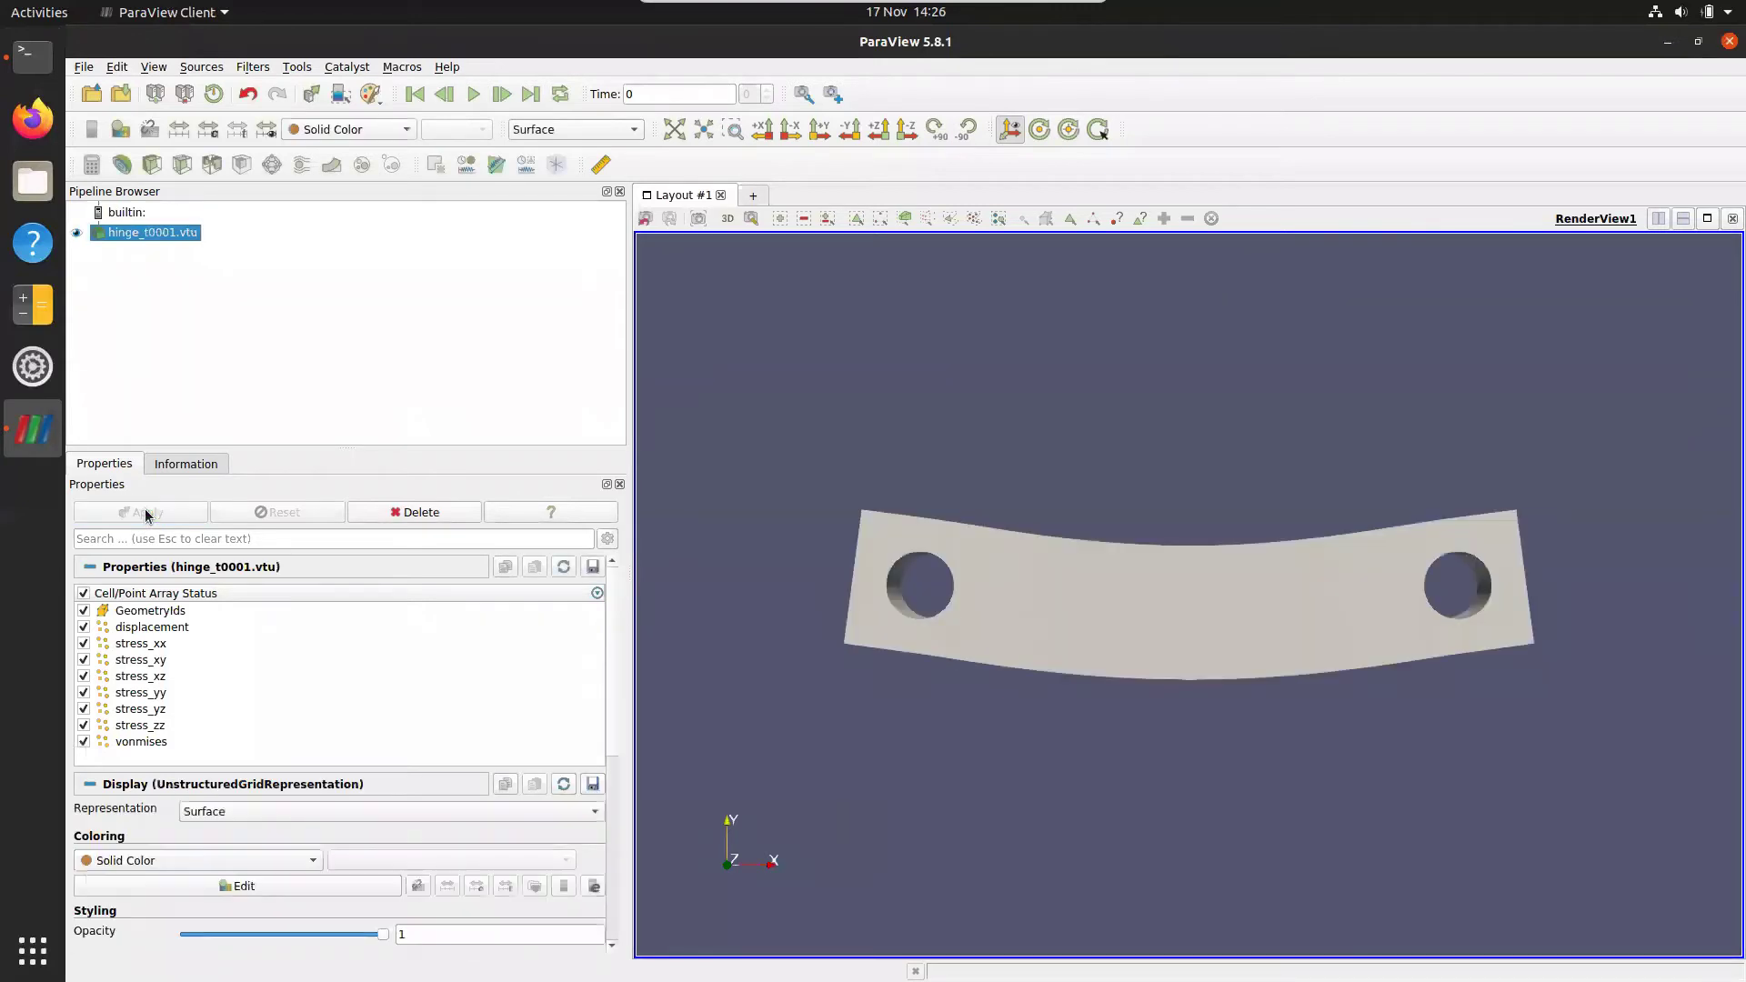
- Colour the hinge by displacement magnitude, then by vonmises stress, tilting the view slightly
left_click(319, 131)
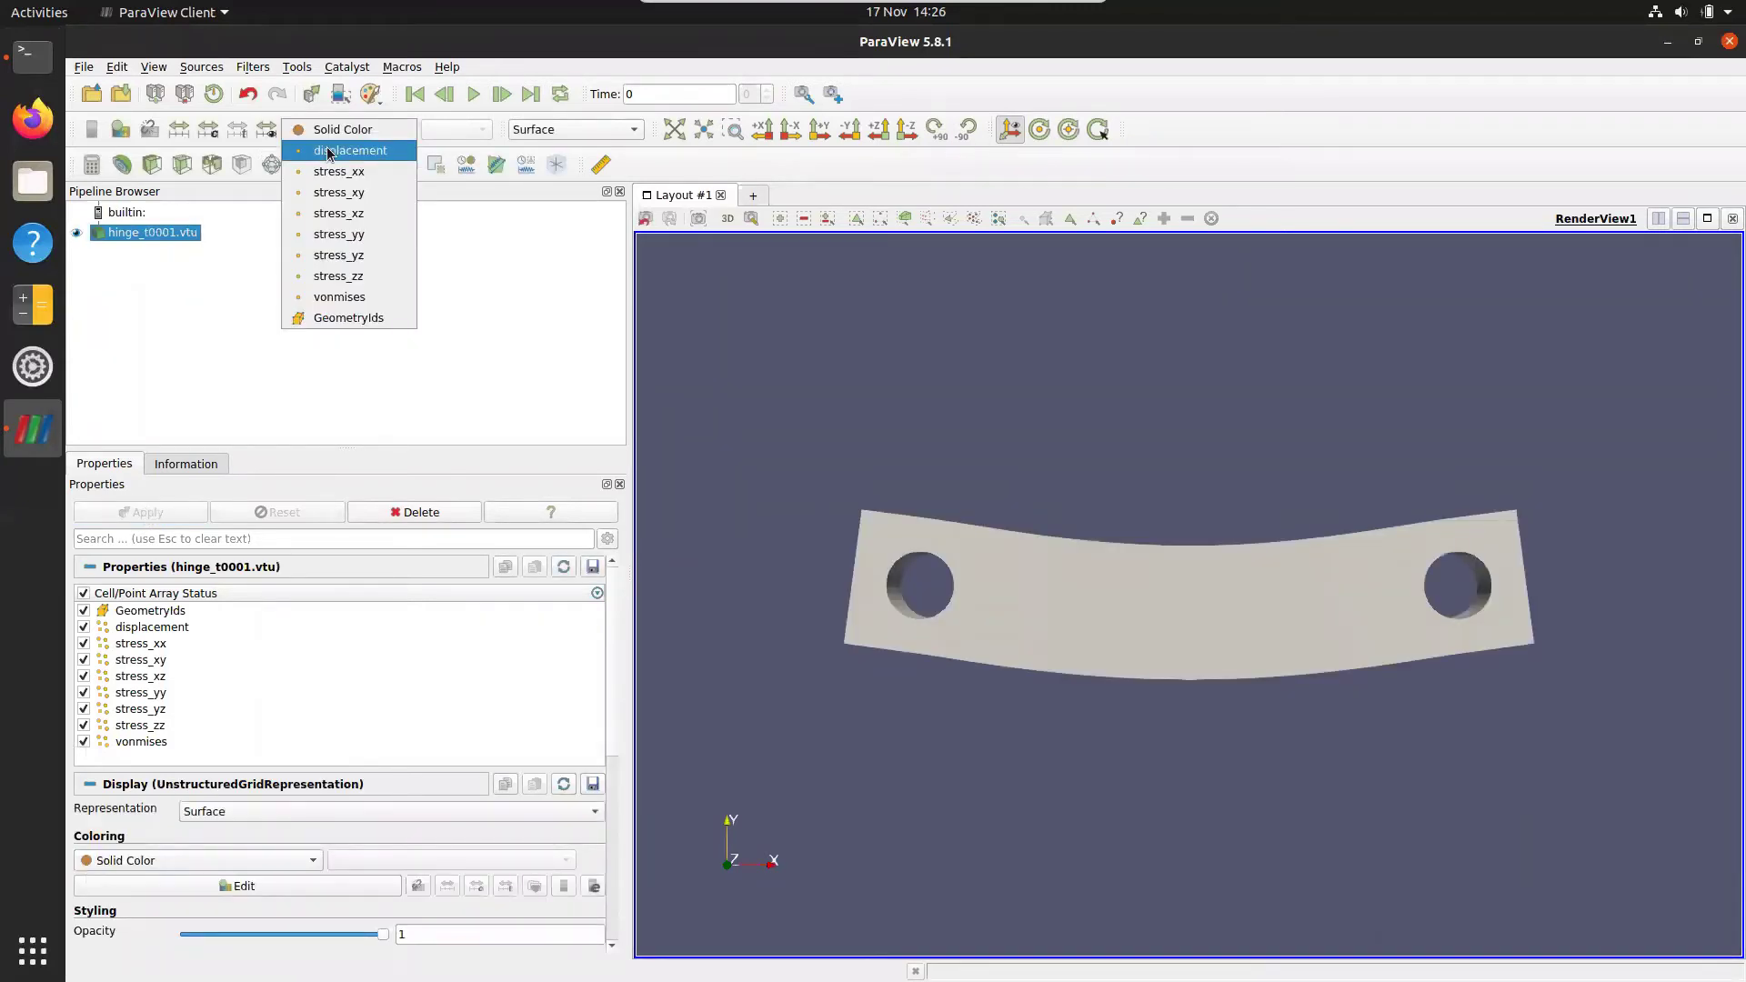
left_click(329, 152)
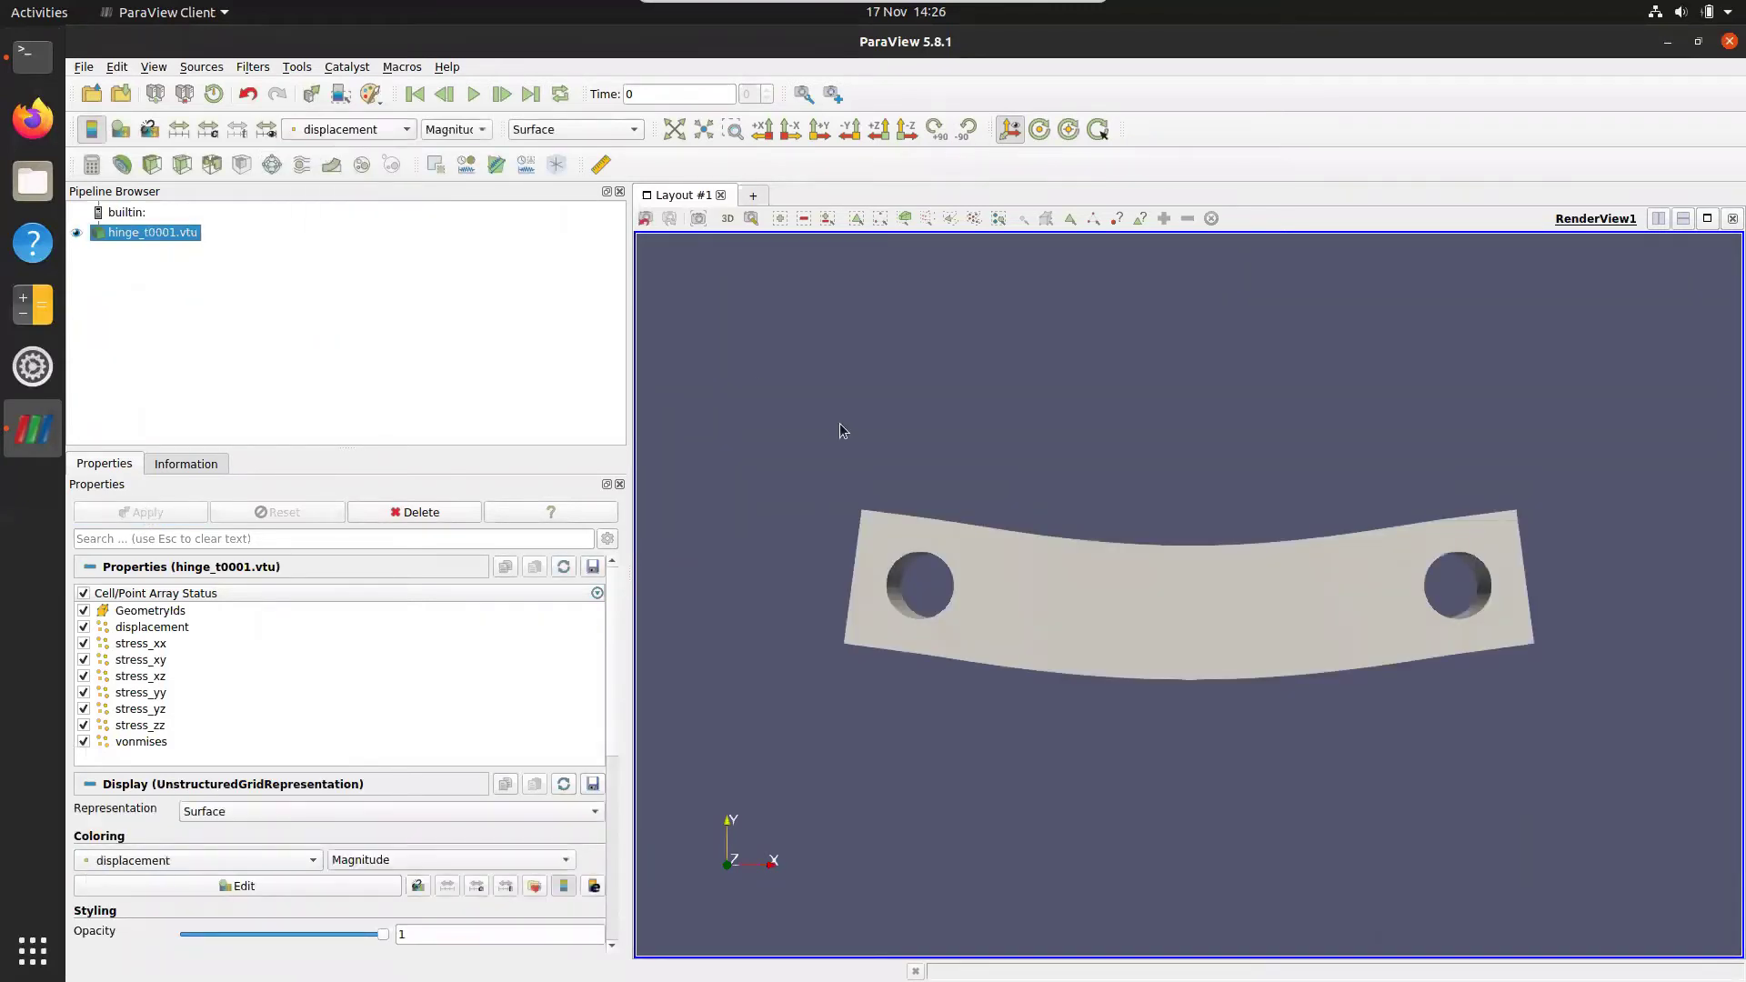
left_click(317, 134)
left_click(354, 276)
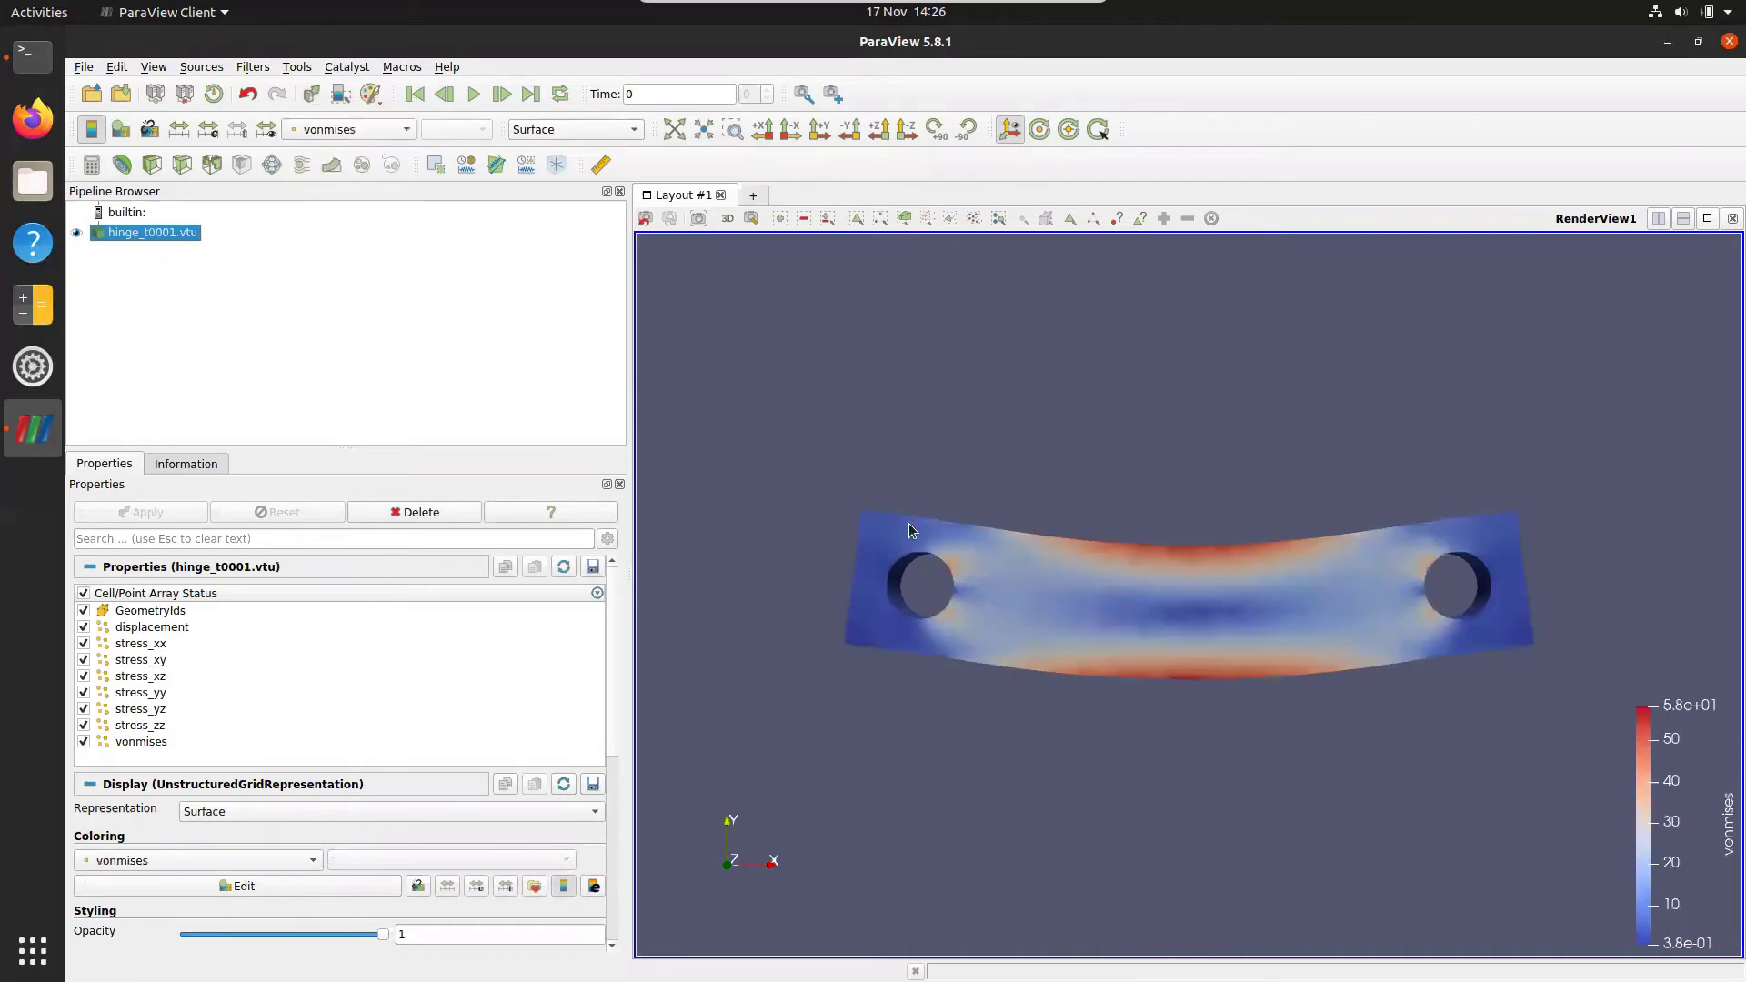
left_click_drag(1145, 657, 1143, 667)
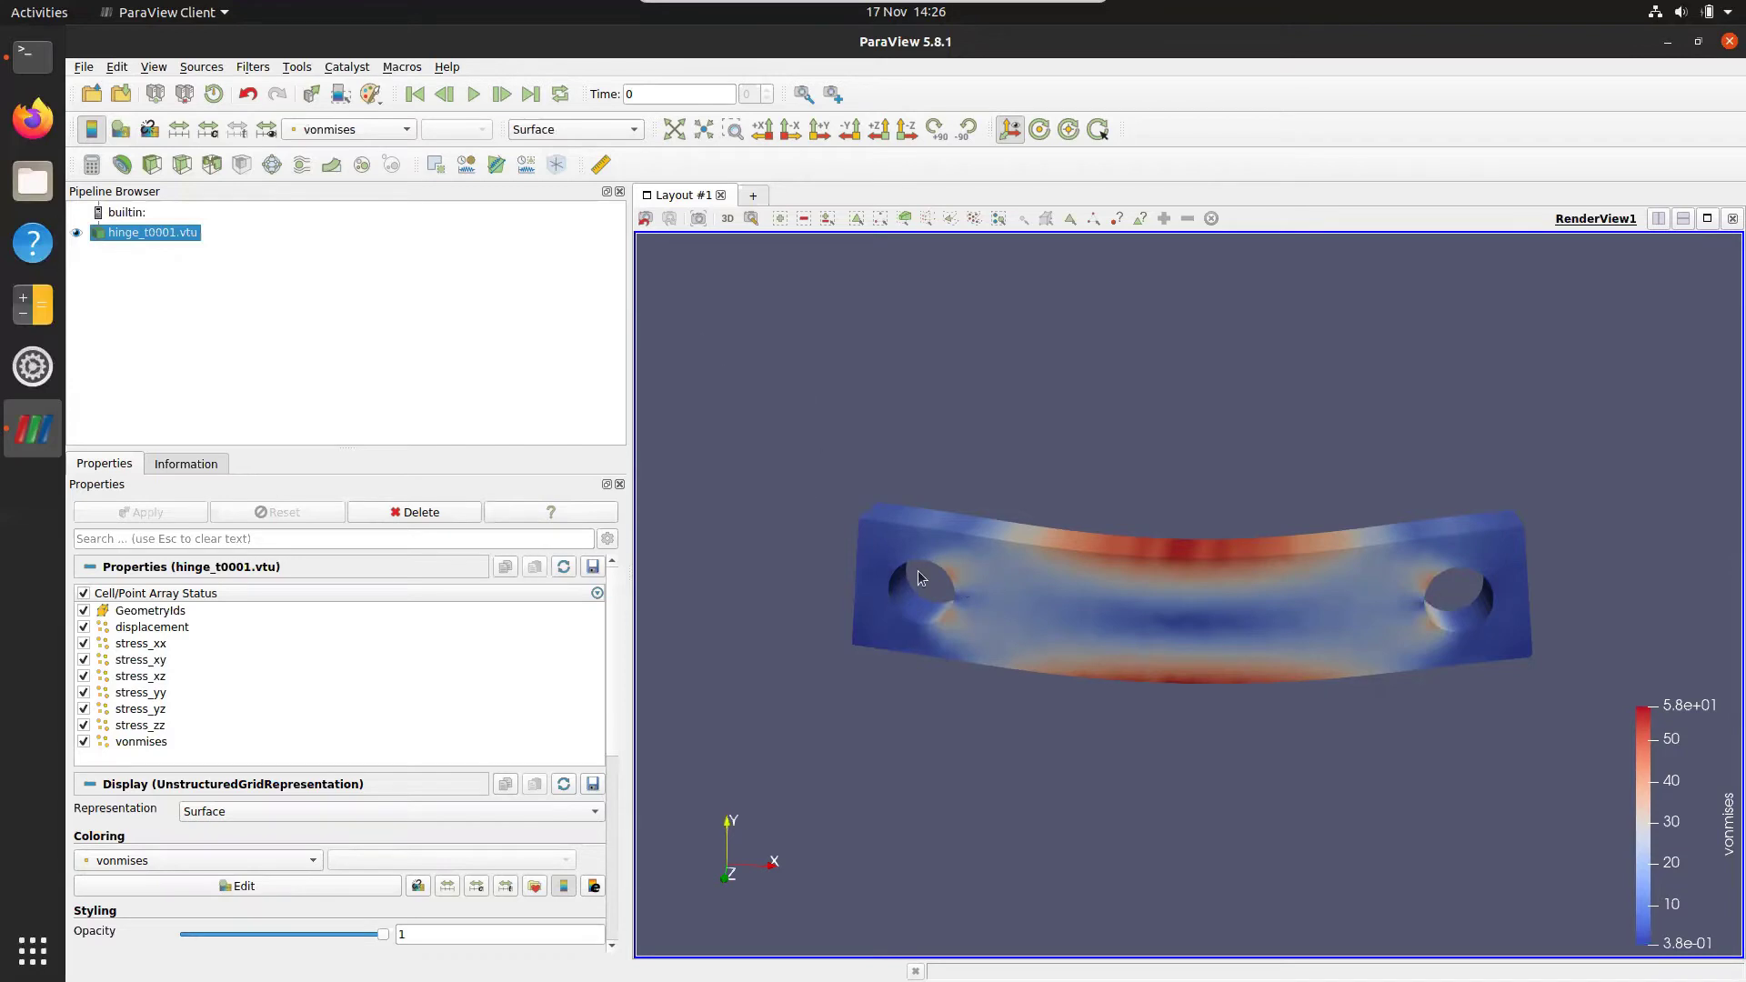
- Switch the hinge to Surface With Edges and rotate it to show the triangular elements
left_click(552, 132)
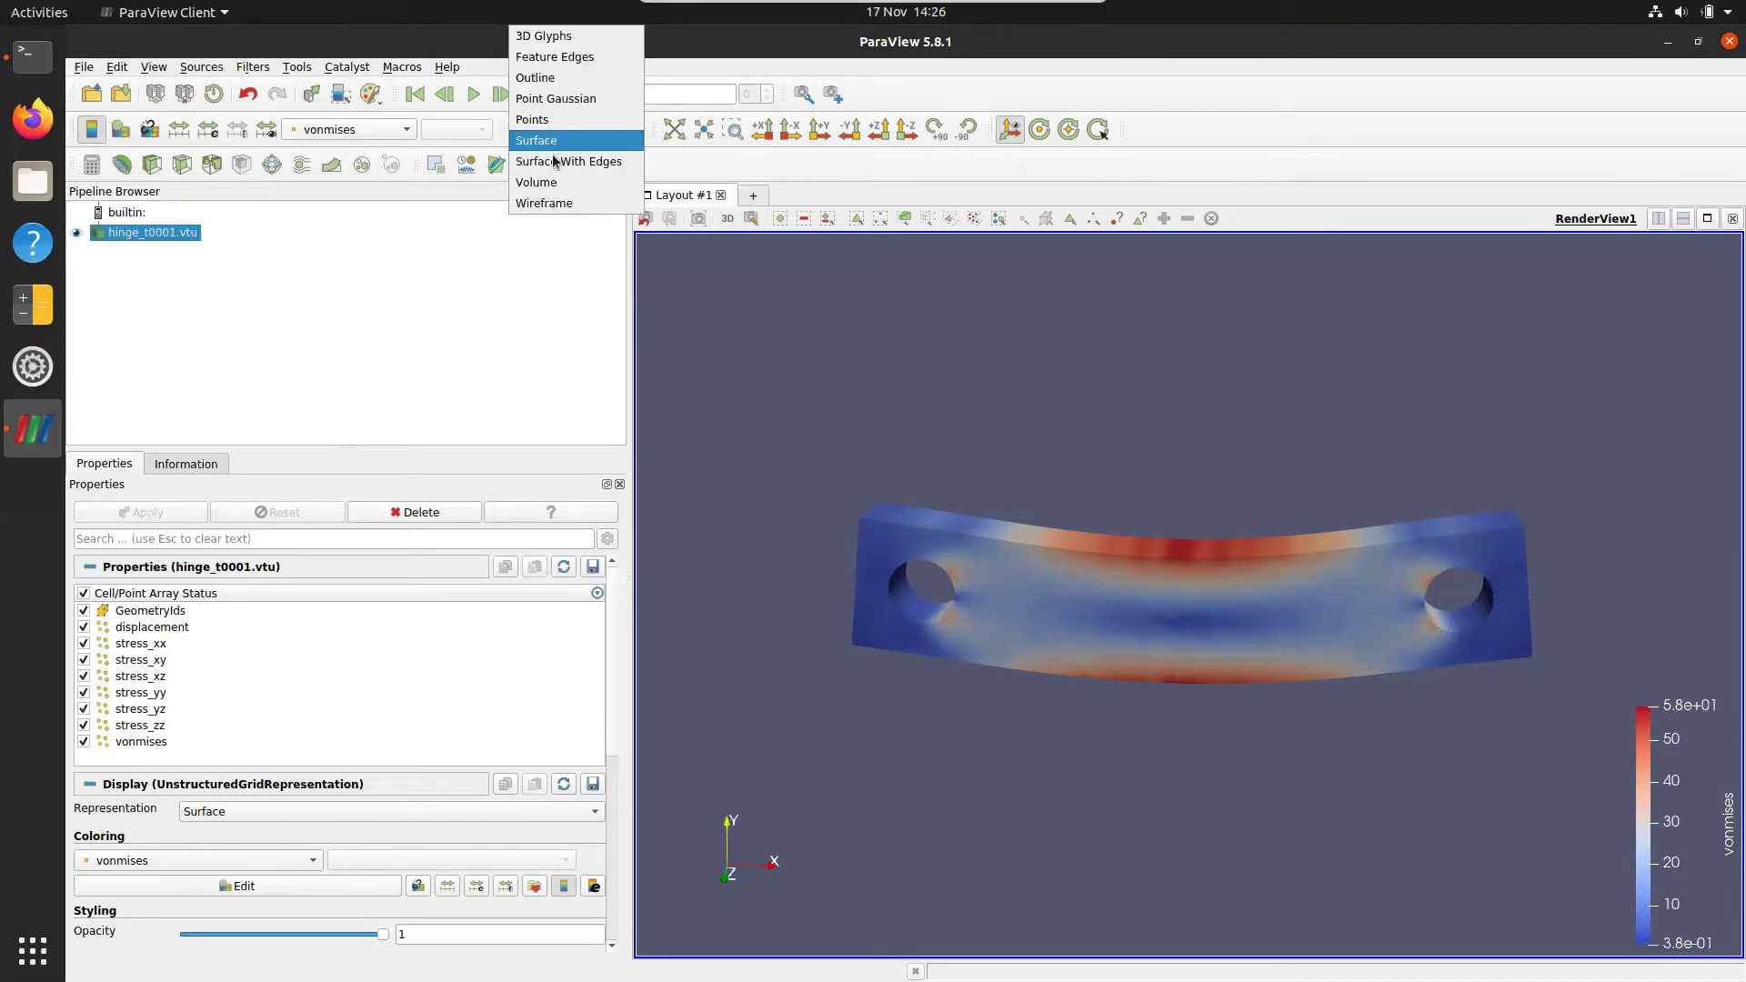
left_click(554, 161)
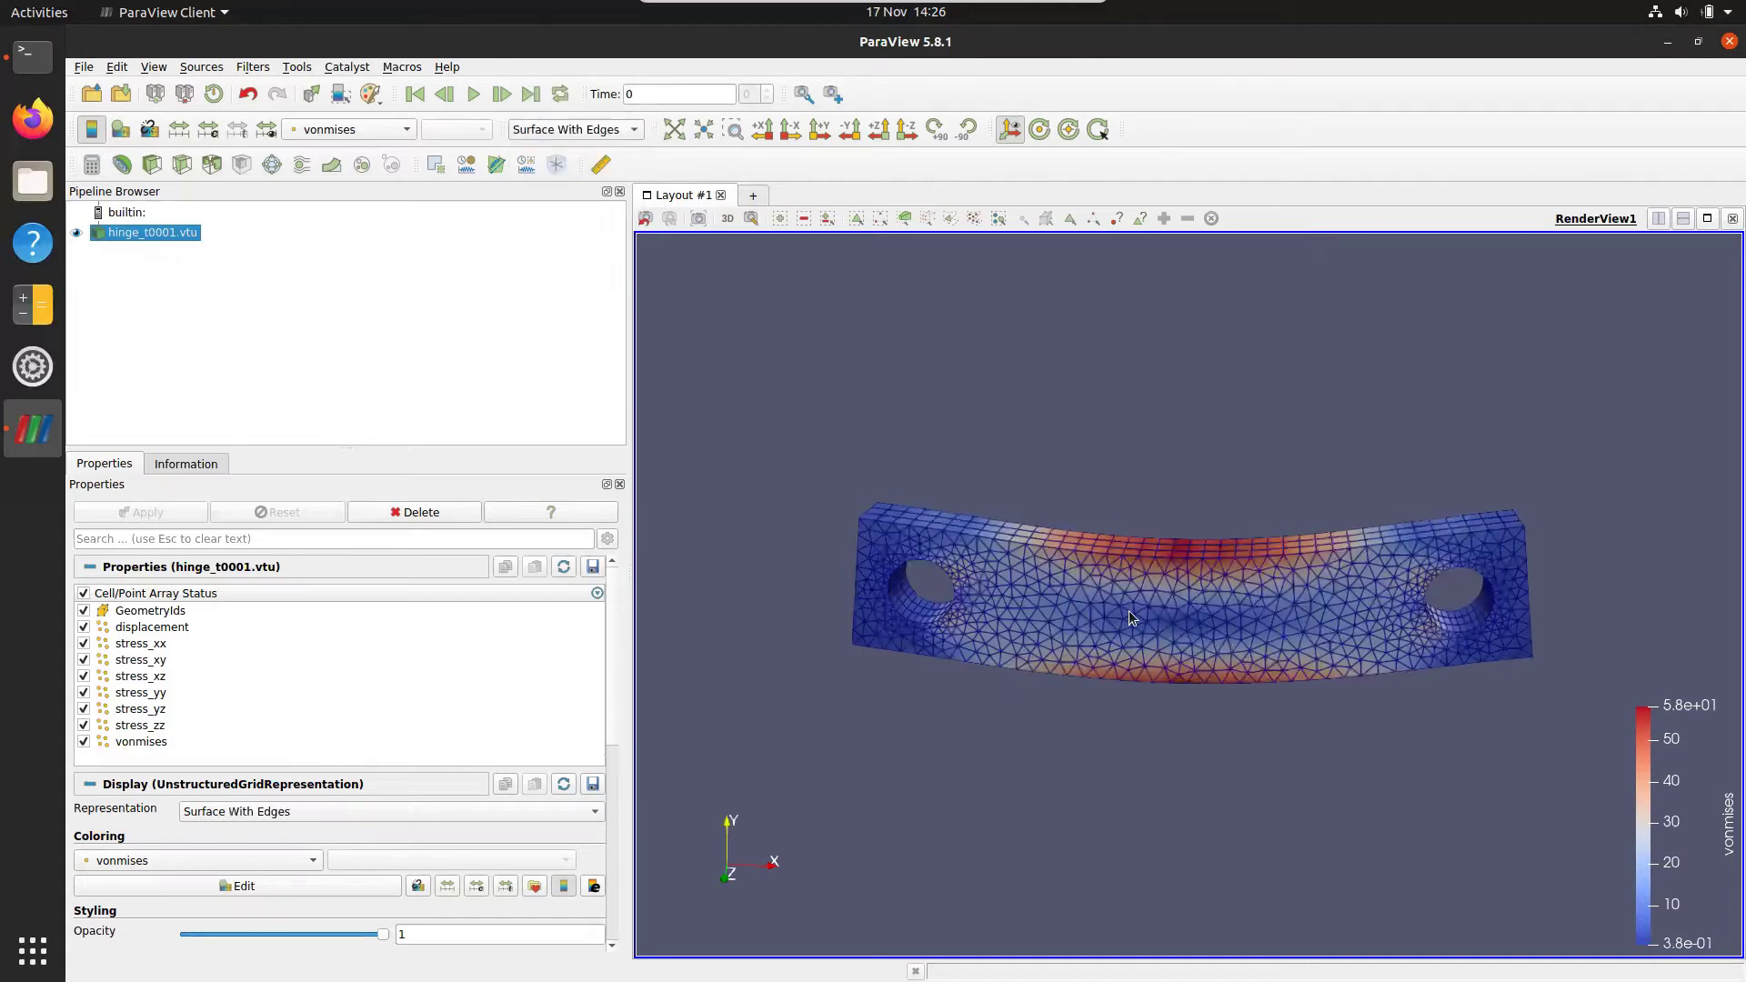
mouse_move(1127, 609)
left_mouse_down()
mouse_move(1115, 642)
mouse_move(1126, 620)
left_mouse_up()
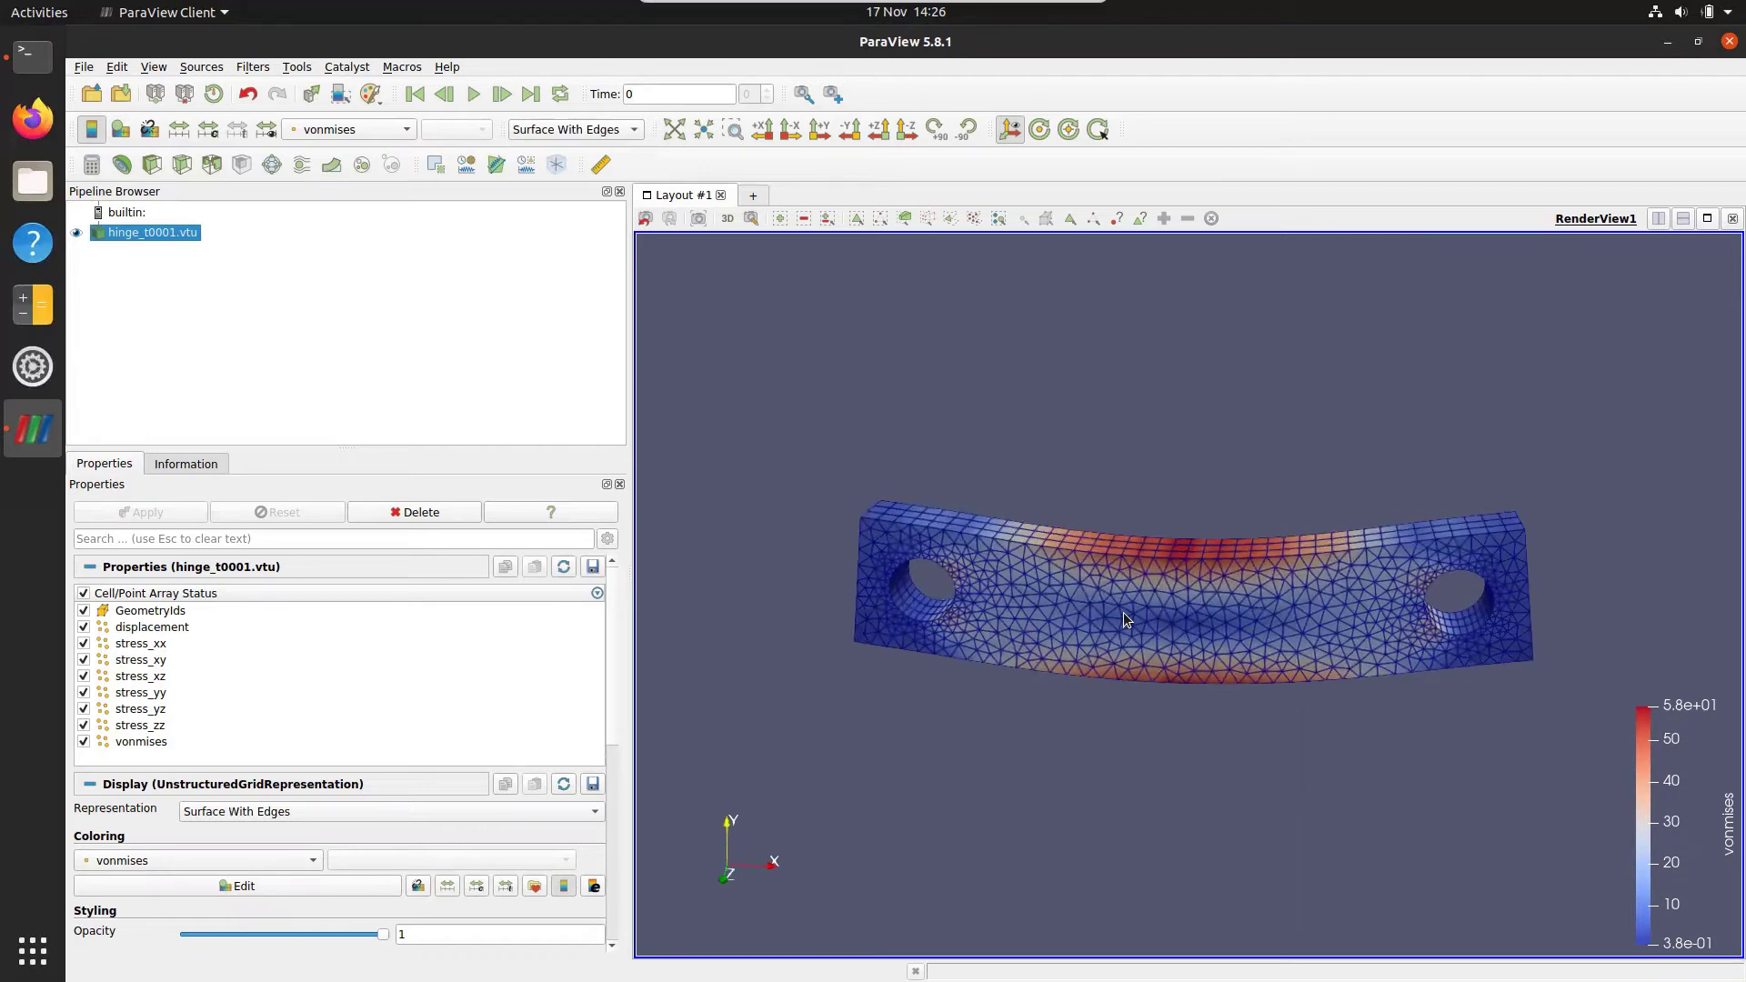
left_click_drag(1122, 613, 1129, 615)
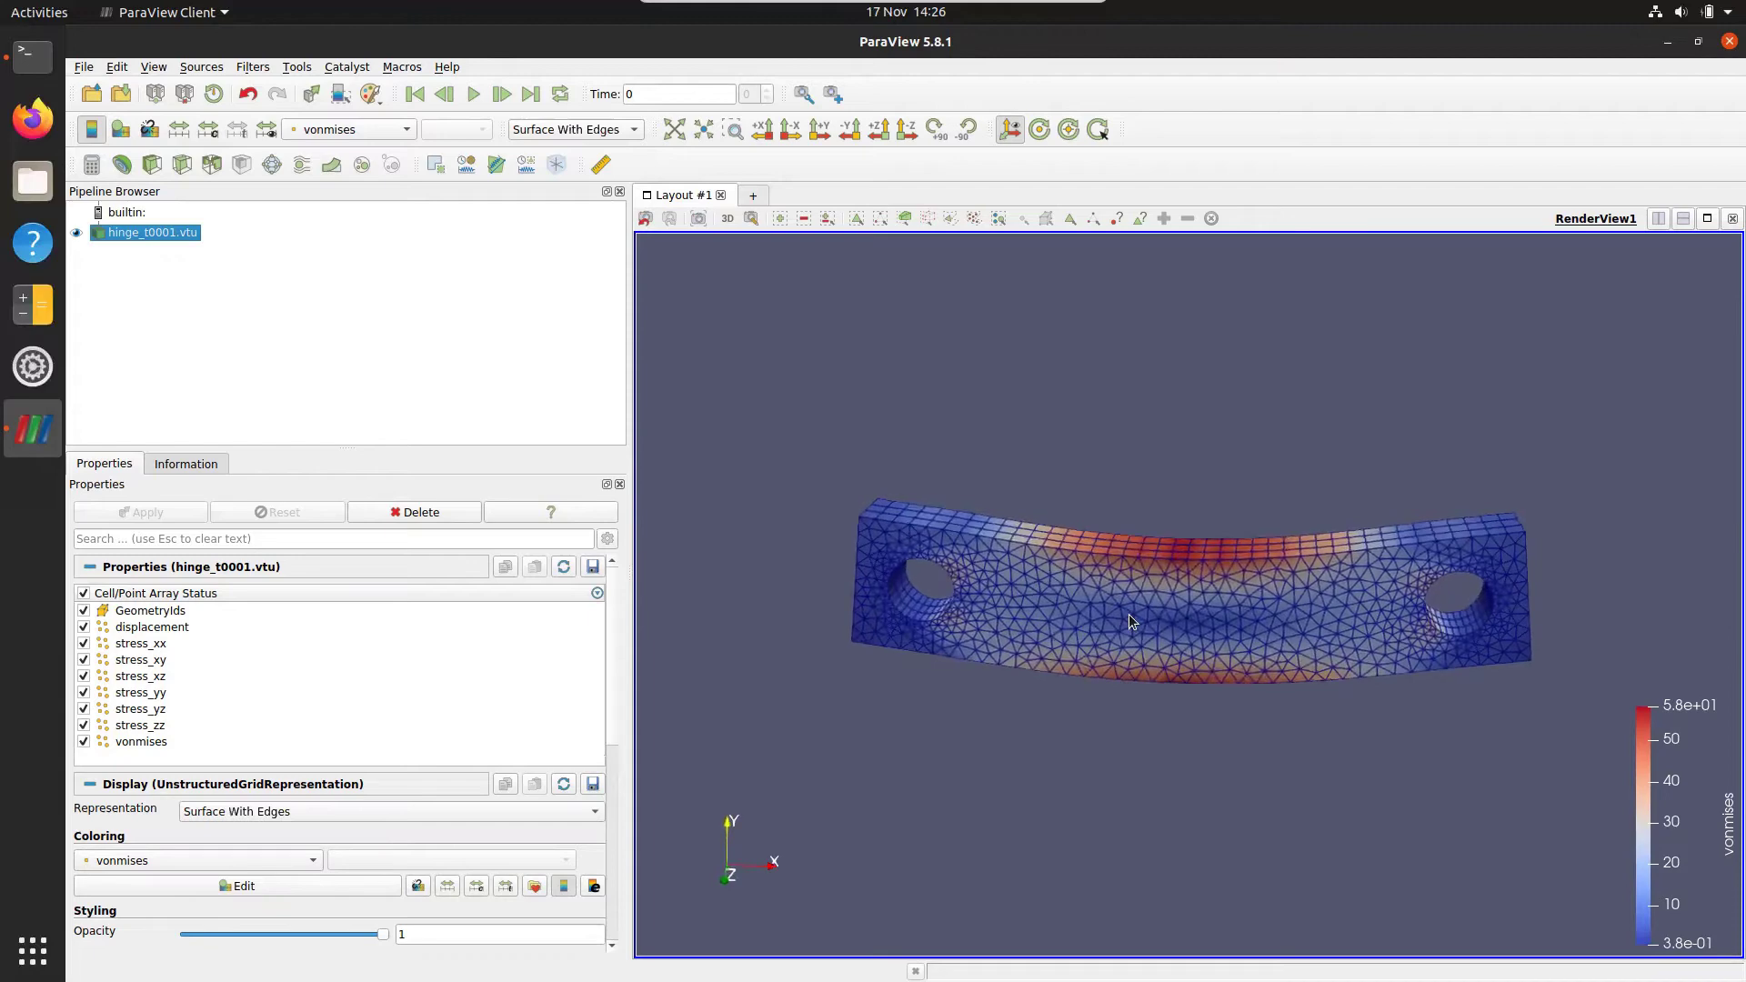
- Minimise ParaView and open hinge.sif in the terminal with emacs -nw *.sif
left_click(1669, 43)
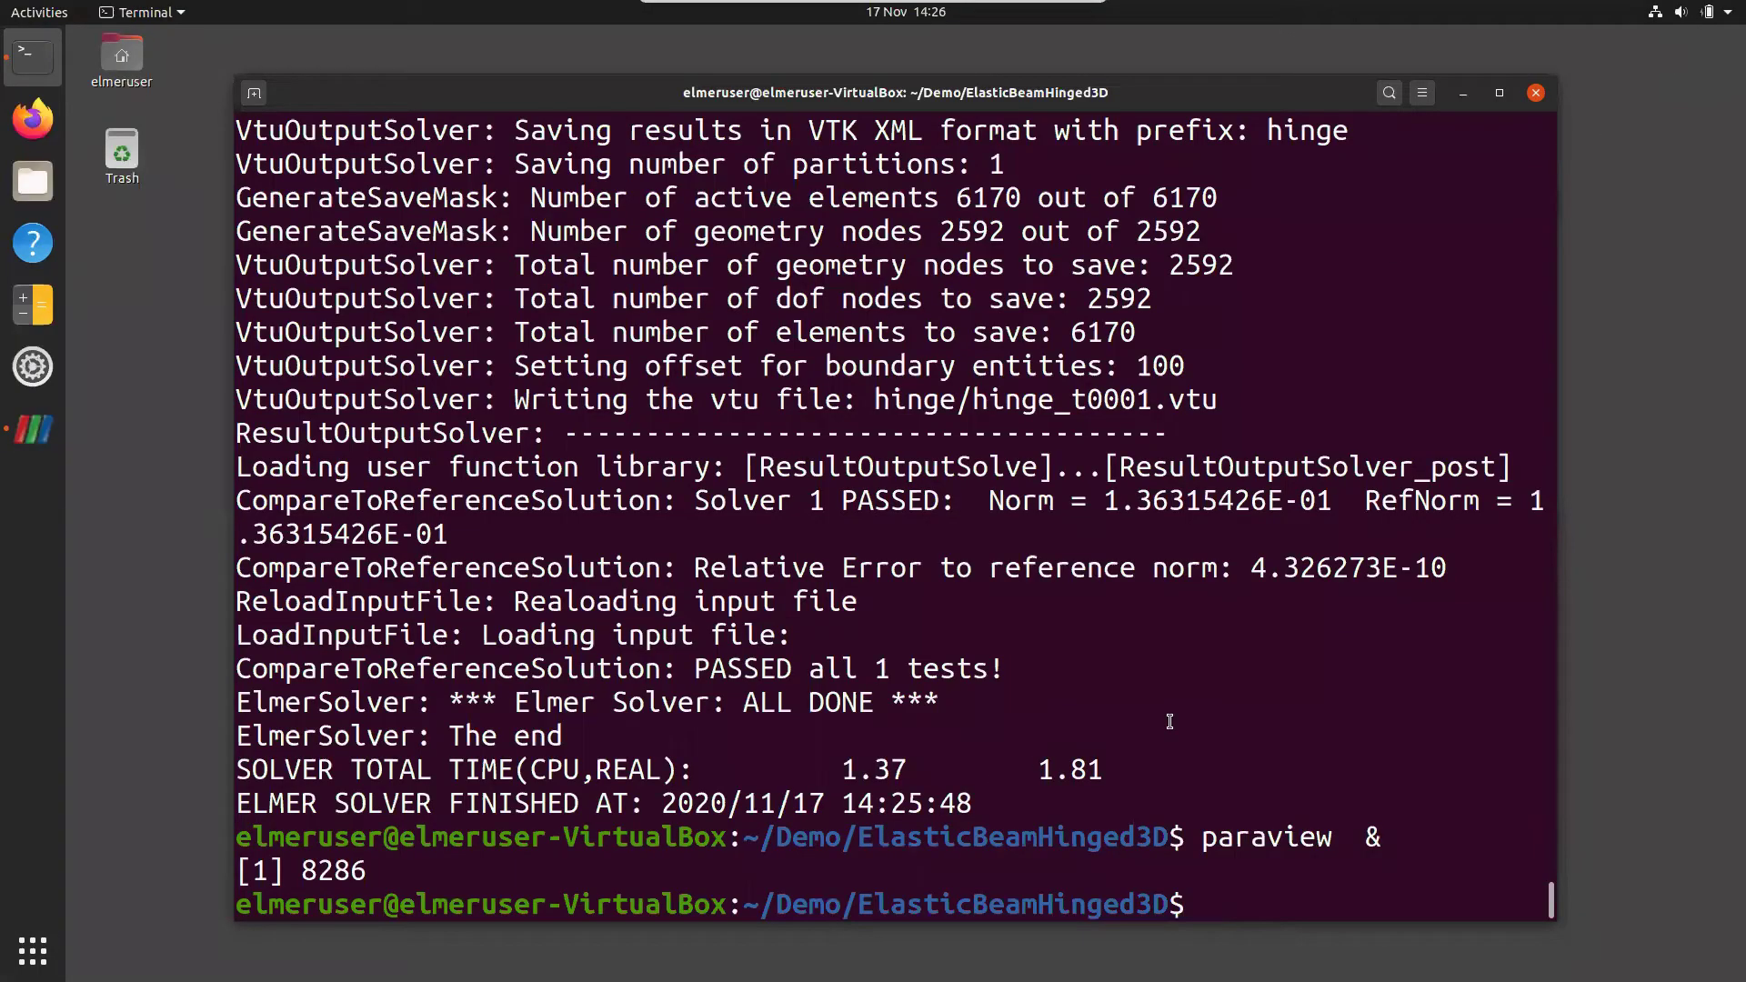
type("emacs -nw ")
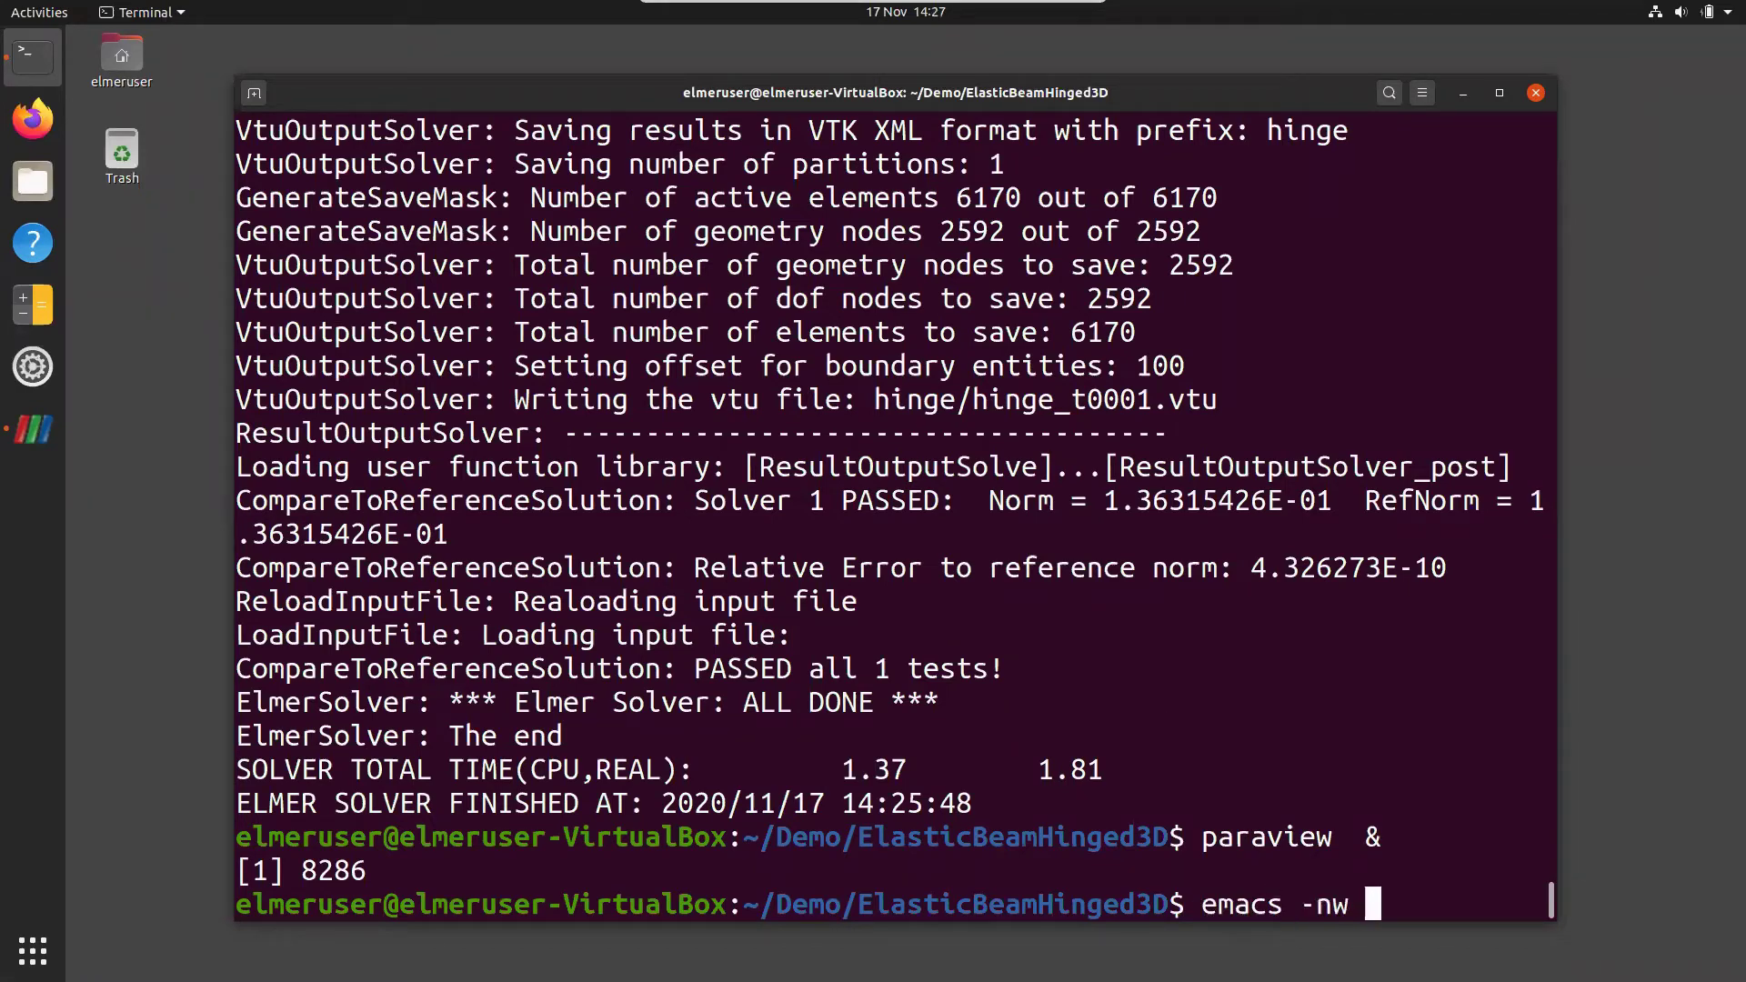
type("*.sif")
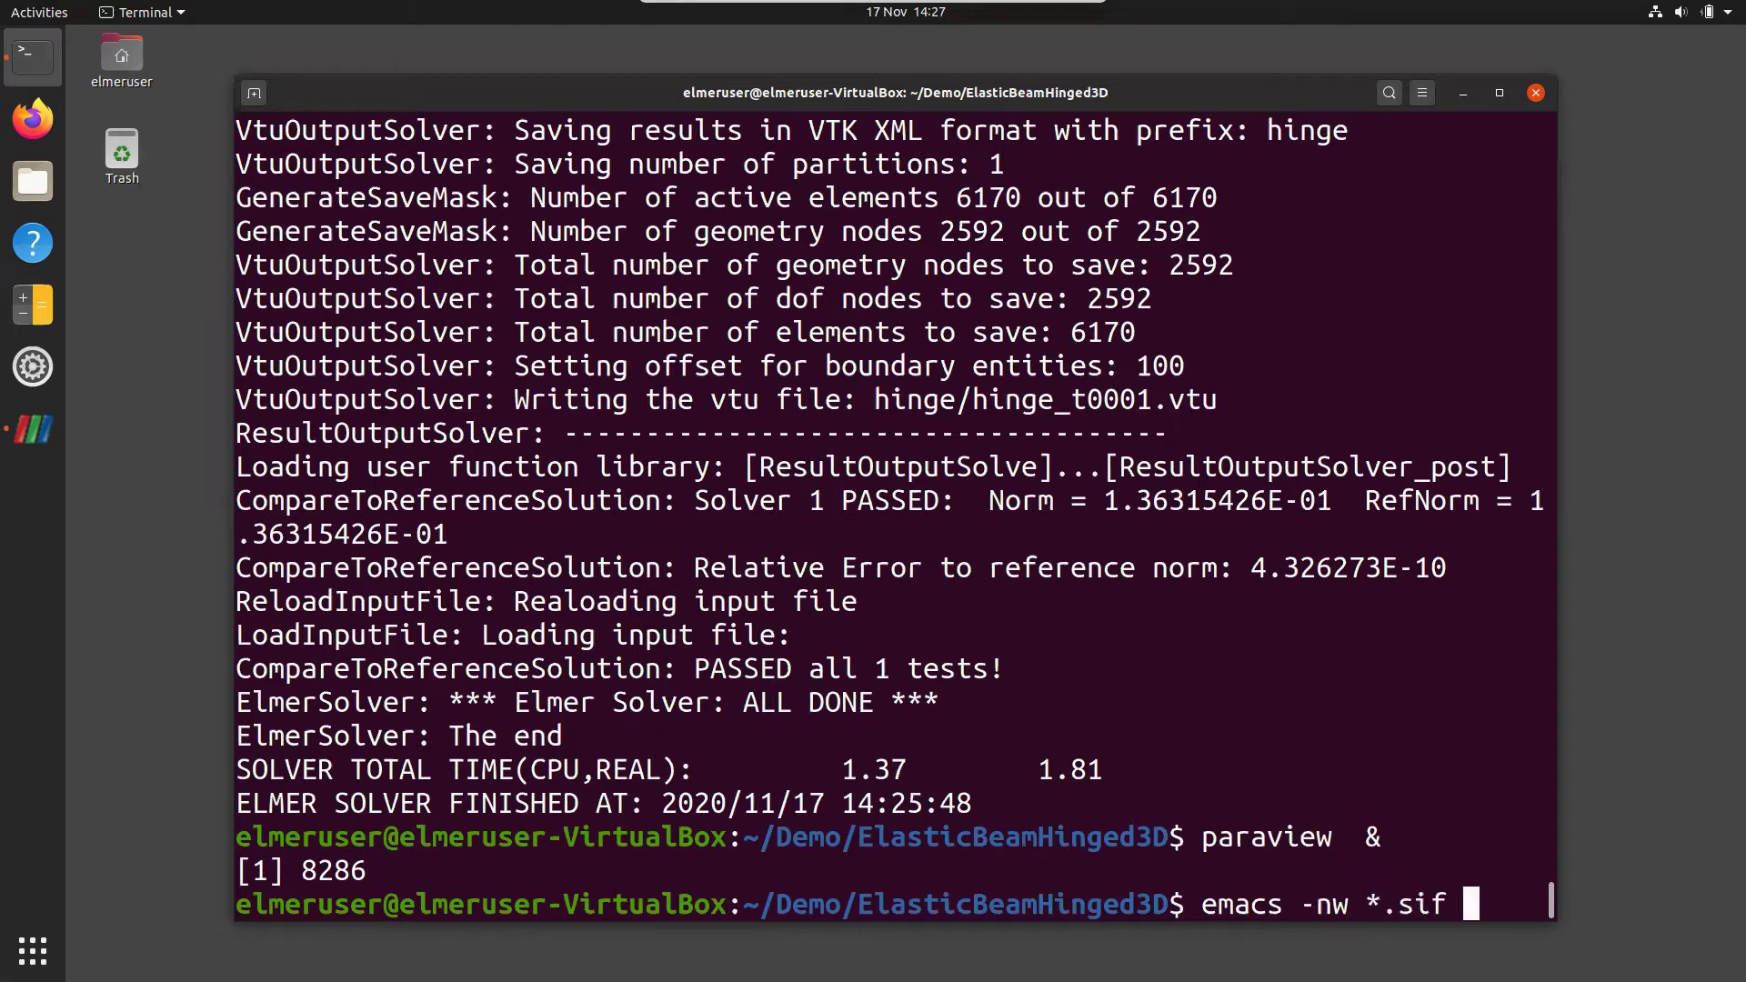
key("Return")
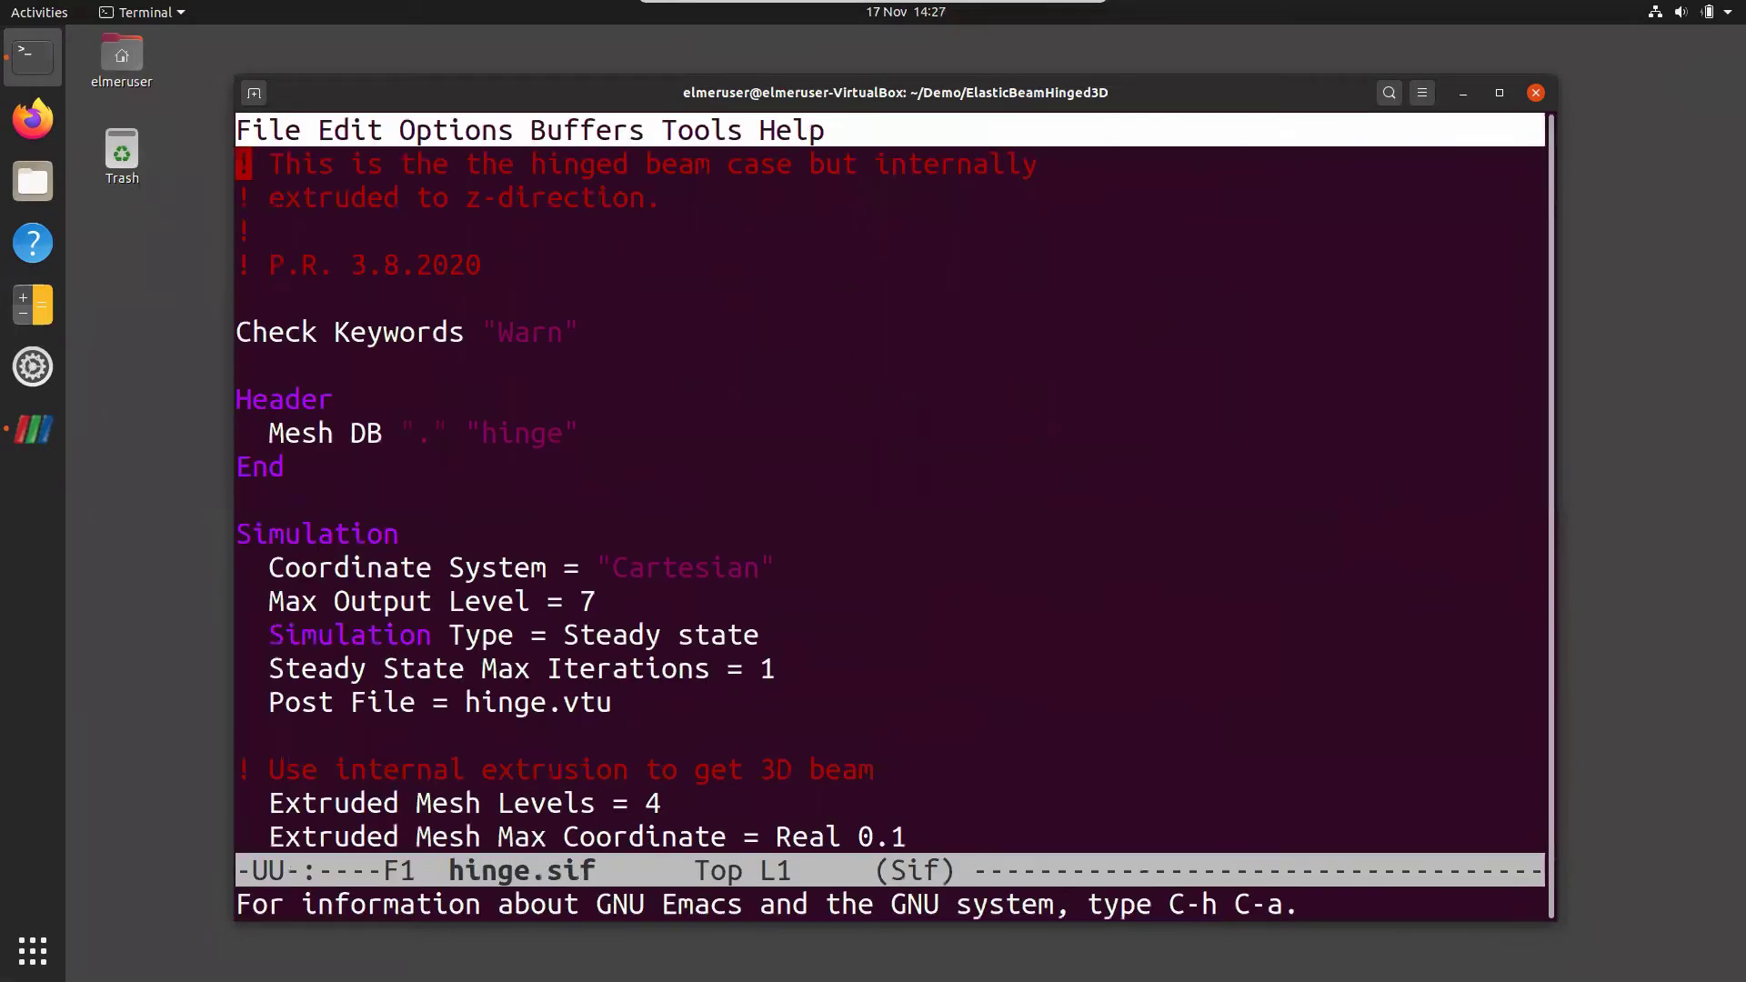
- Move through hinge.sif from Mesh DB "hinge" down to Youngs modulus 1.0e3 and Poisson ratio 0.3
key("Down")
key("Down")
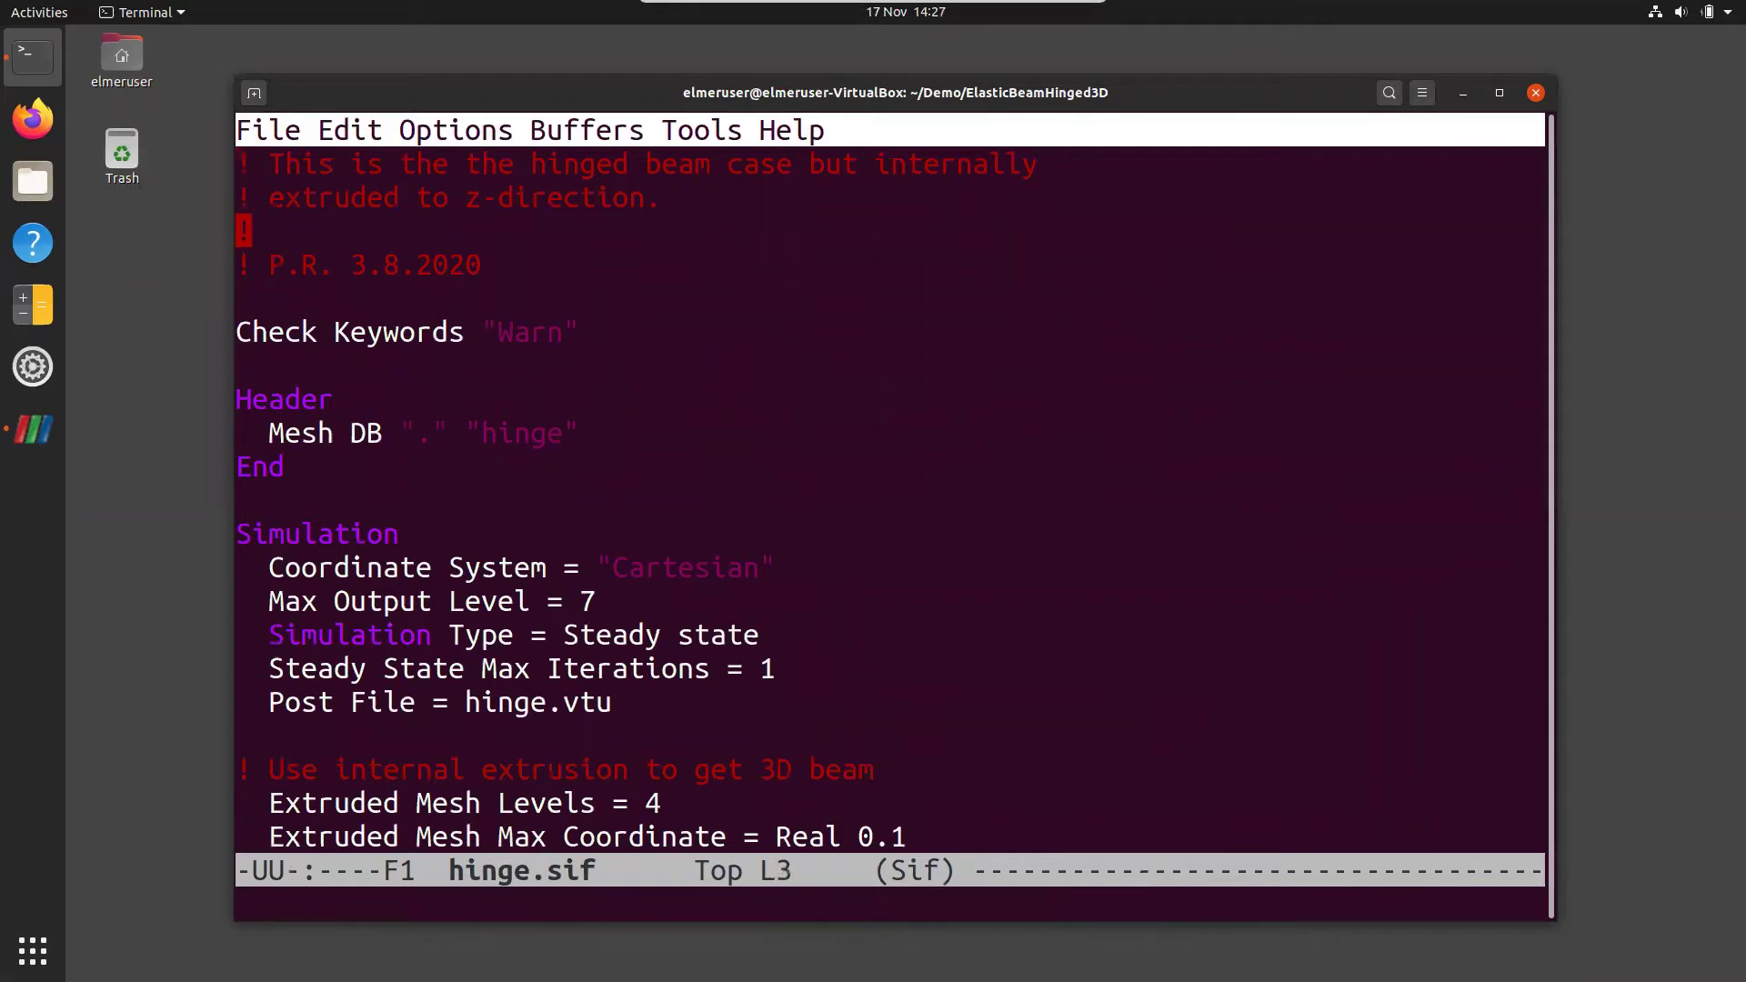
key("Down")
key("Down")
key("Down")
key("Down")
key("Down")
key("Down")
key("Down")
key("Up")
key("Right")
key("Right")
key("Right")
key("Right")
key("Right")
key("Right")
key("Right")
key("Right")
key("Right")
key("Right")
key("Right")
key("Right")
key("Right")
key("Right")
key("Down")
key("Up")
key("Down")
key("Down")
key("Down")
key("Down")
key("Down")
key("Down")
key("Down")
key("Down")
key("Down")
key("Down")
key("Down")
key("Down")
key("Down")
key("Down")
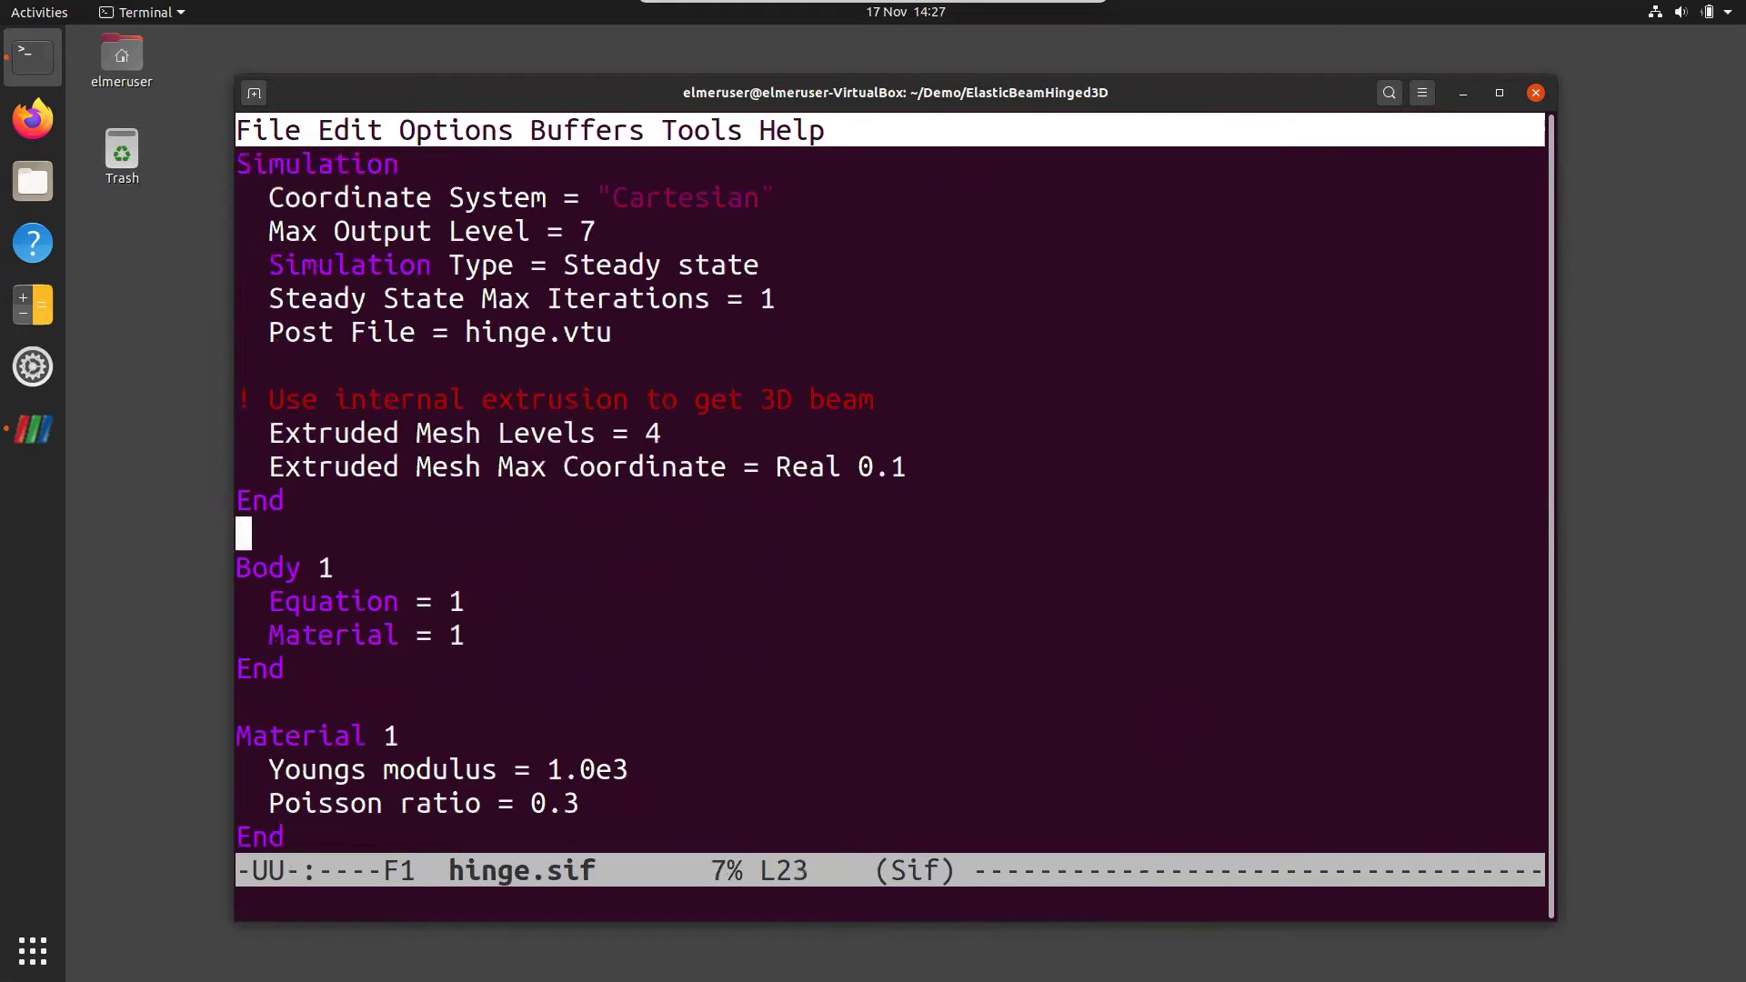
key("Up")
key("Up")
key("Up")
key("Down")
key("Down")
key("Down")
key("Down")
key("Down")
key("Down")
key("Down")
key("Down")
key("Down")
key("Down")
key("Down")
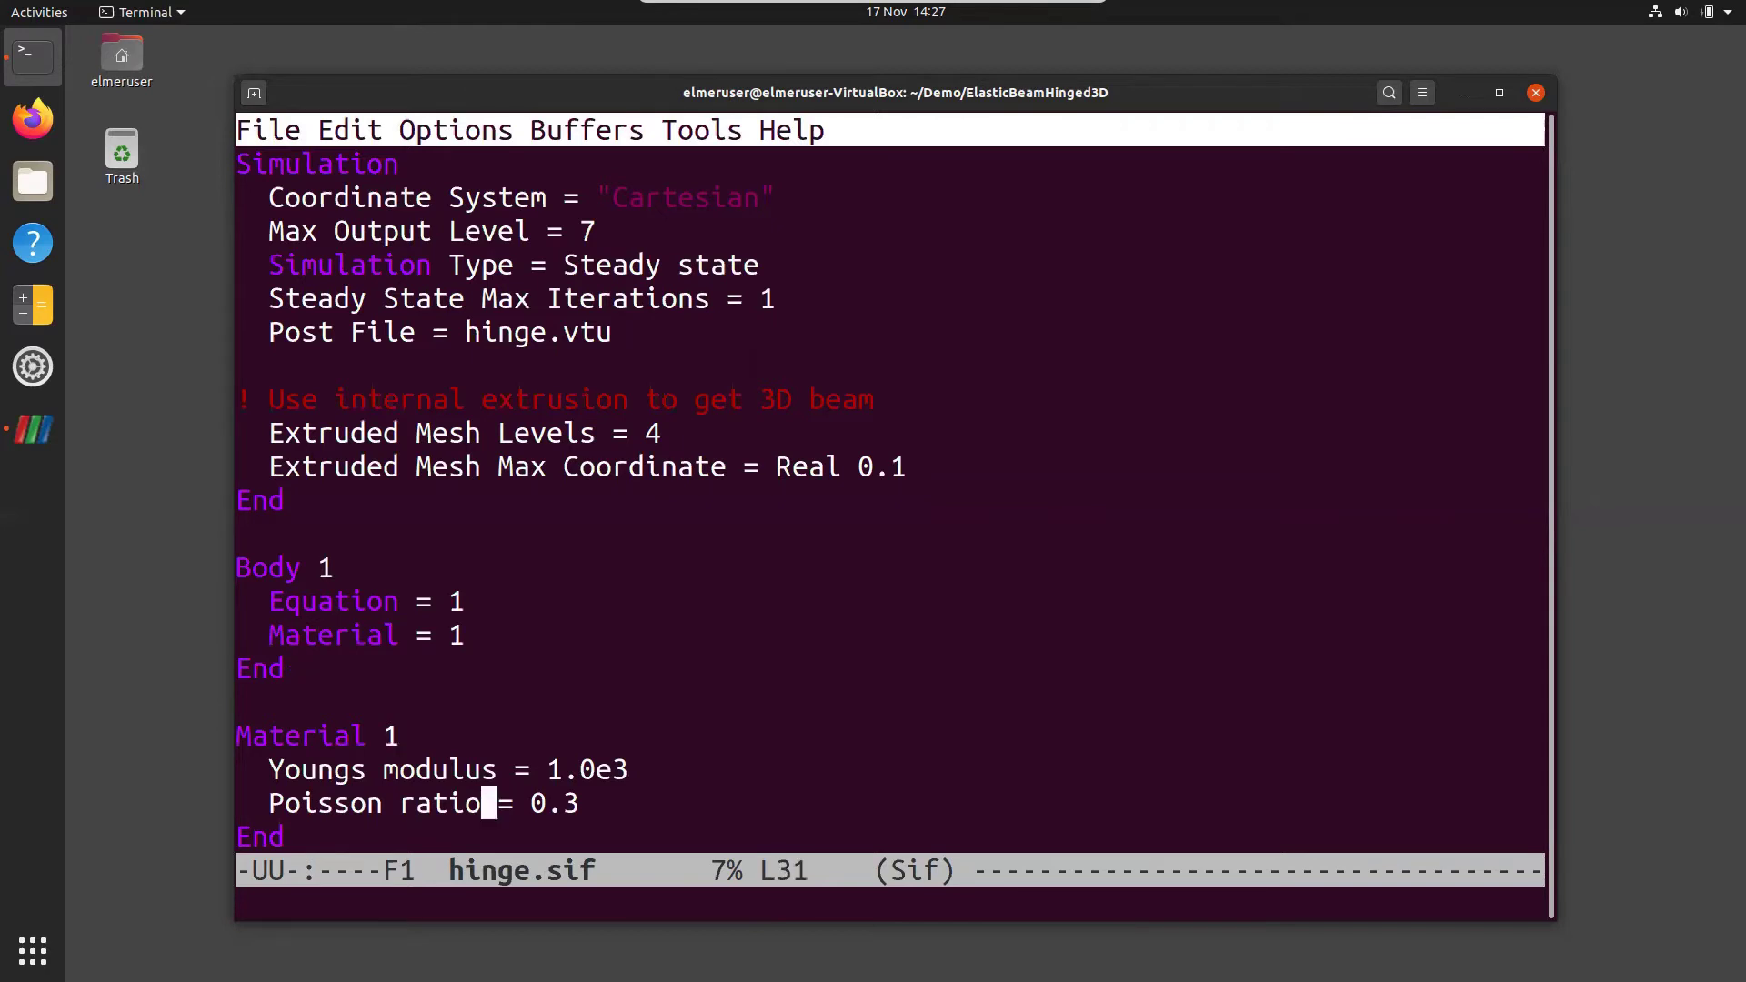
key("Down")
- Read hinge.sif's Solver 1 block: StressSolver, BiCGstabL with ILU1, 1.0e-8 tolerance, one nonlinear iteration
key("Down")
key("Down")
key("Down")
key("Down")
key("Down")
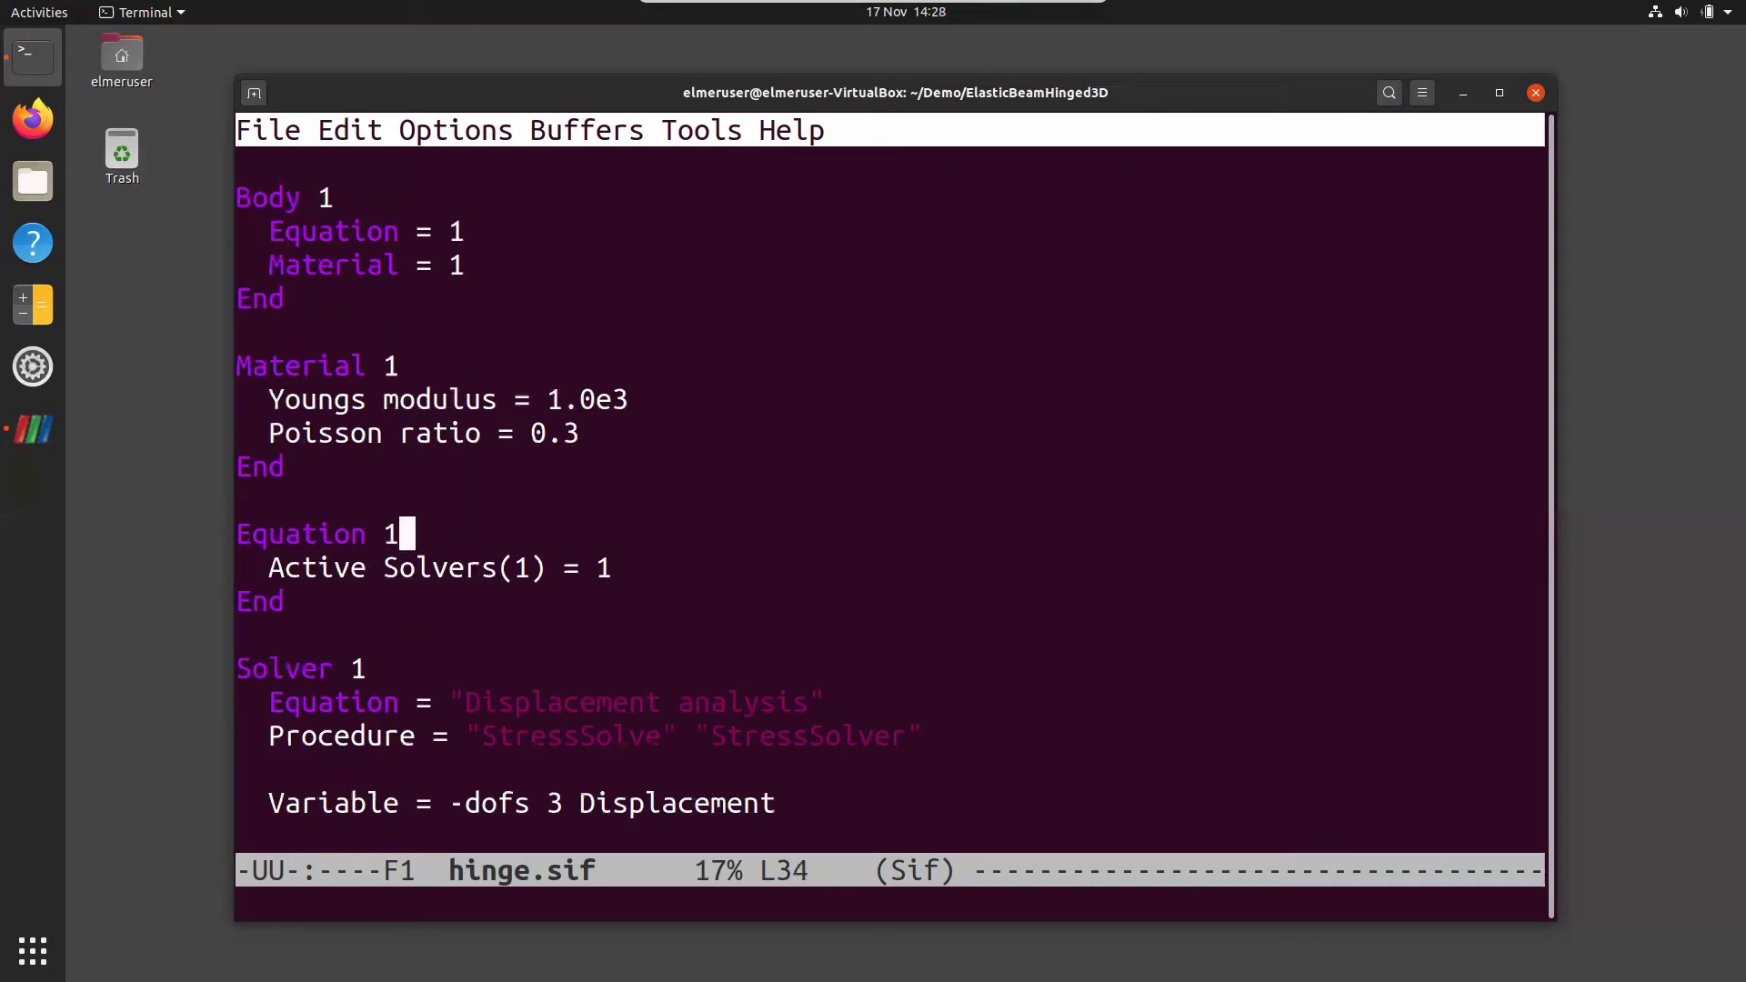
key("Down")
key("Down")
key("Down")
key("Down")
key("Down")
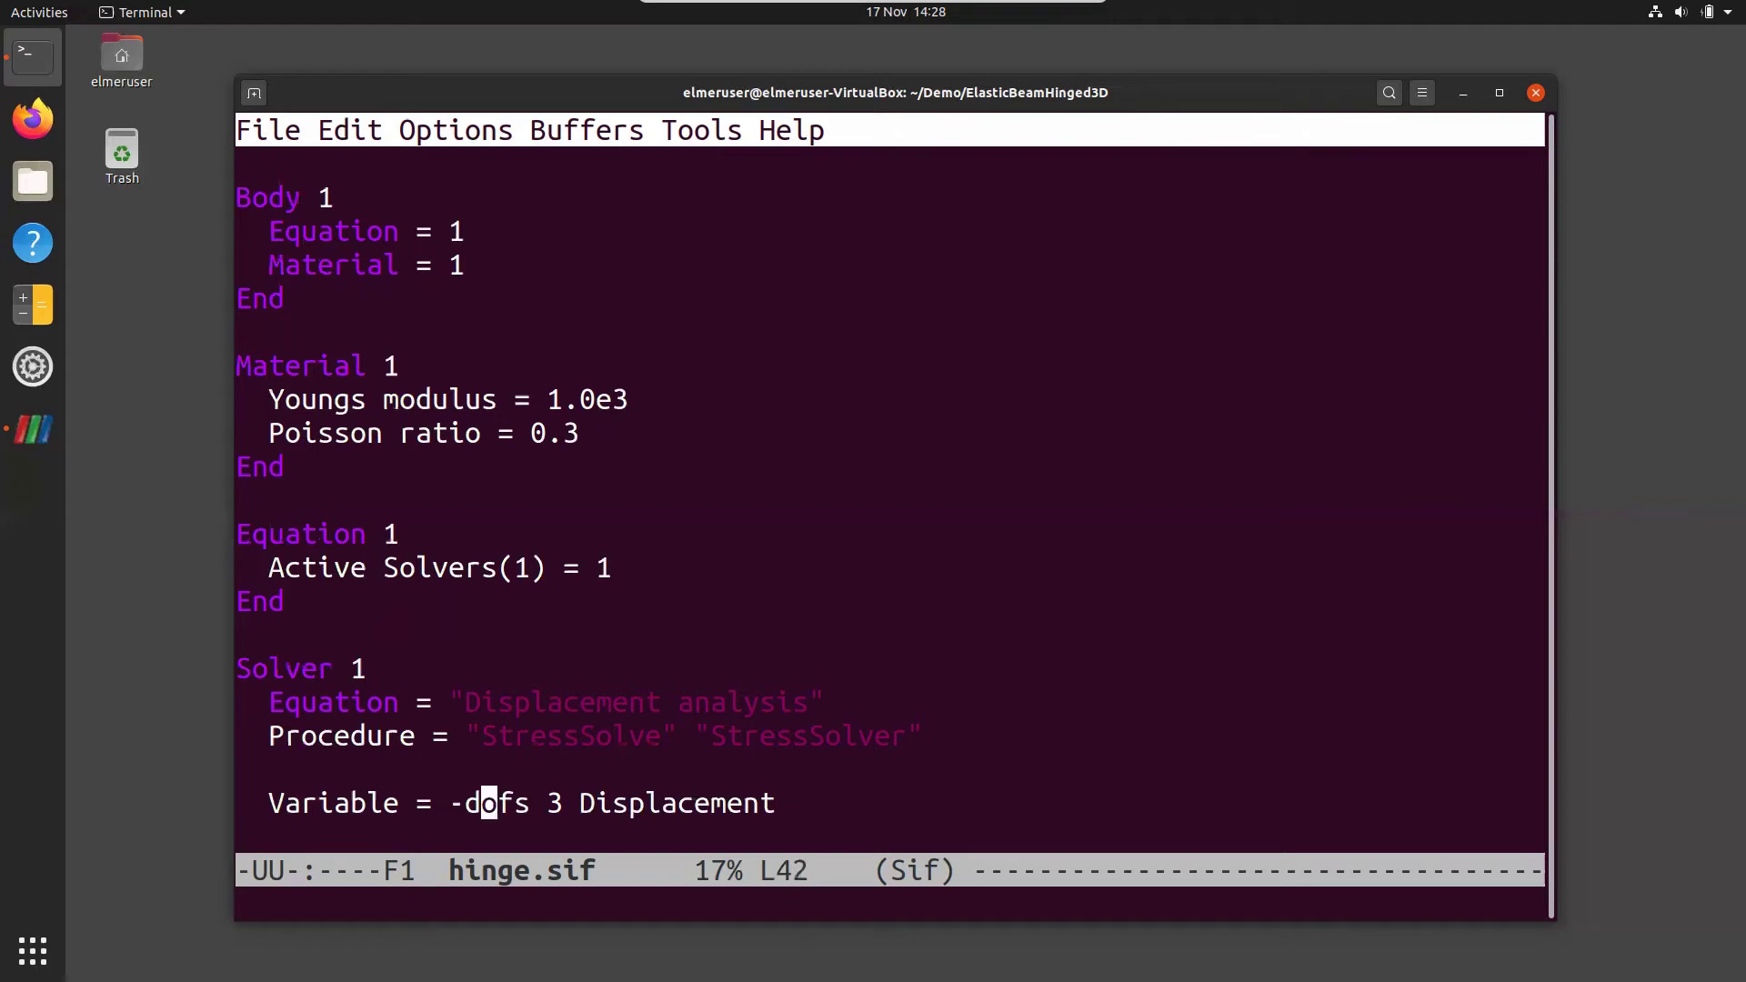
key("Down")
key("Down")
key("Down")
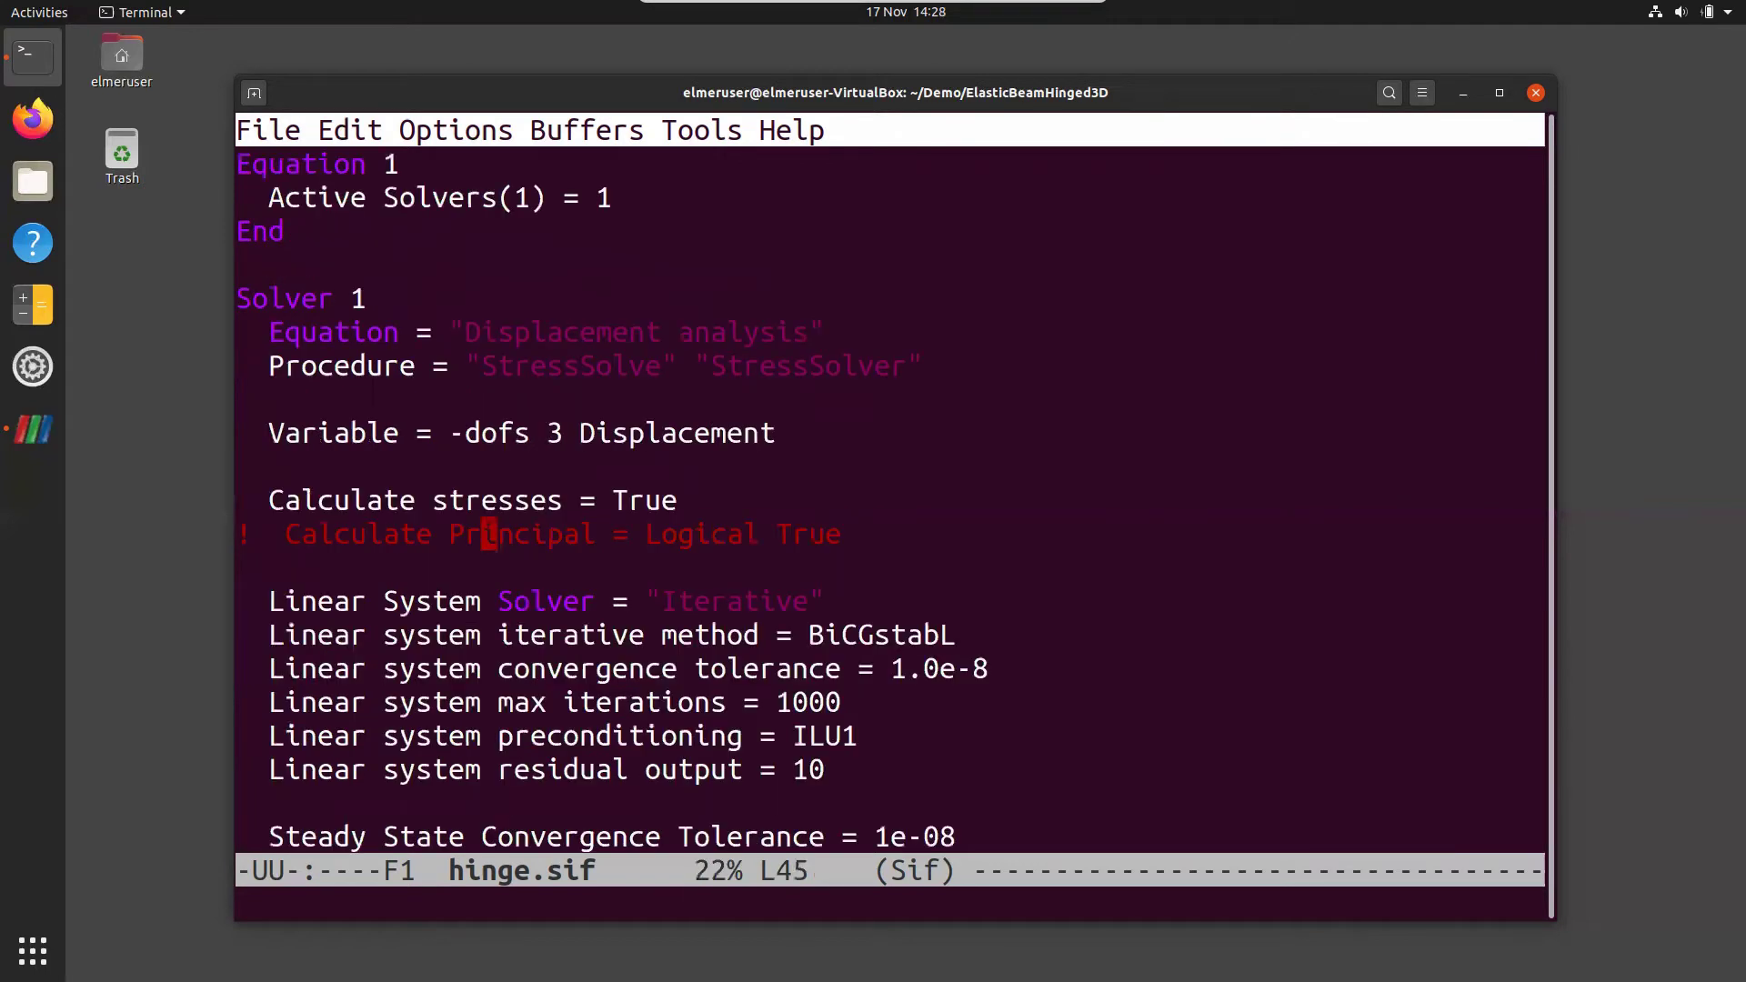
key("Down")
key("Down")
key("Down")
key("Down")
key("Down")
key("Down")
key("Down")
key("Down")
key("Down")
key("Down")
key("Down")
key("Down")
key("Up")
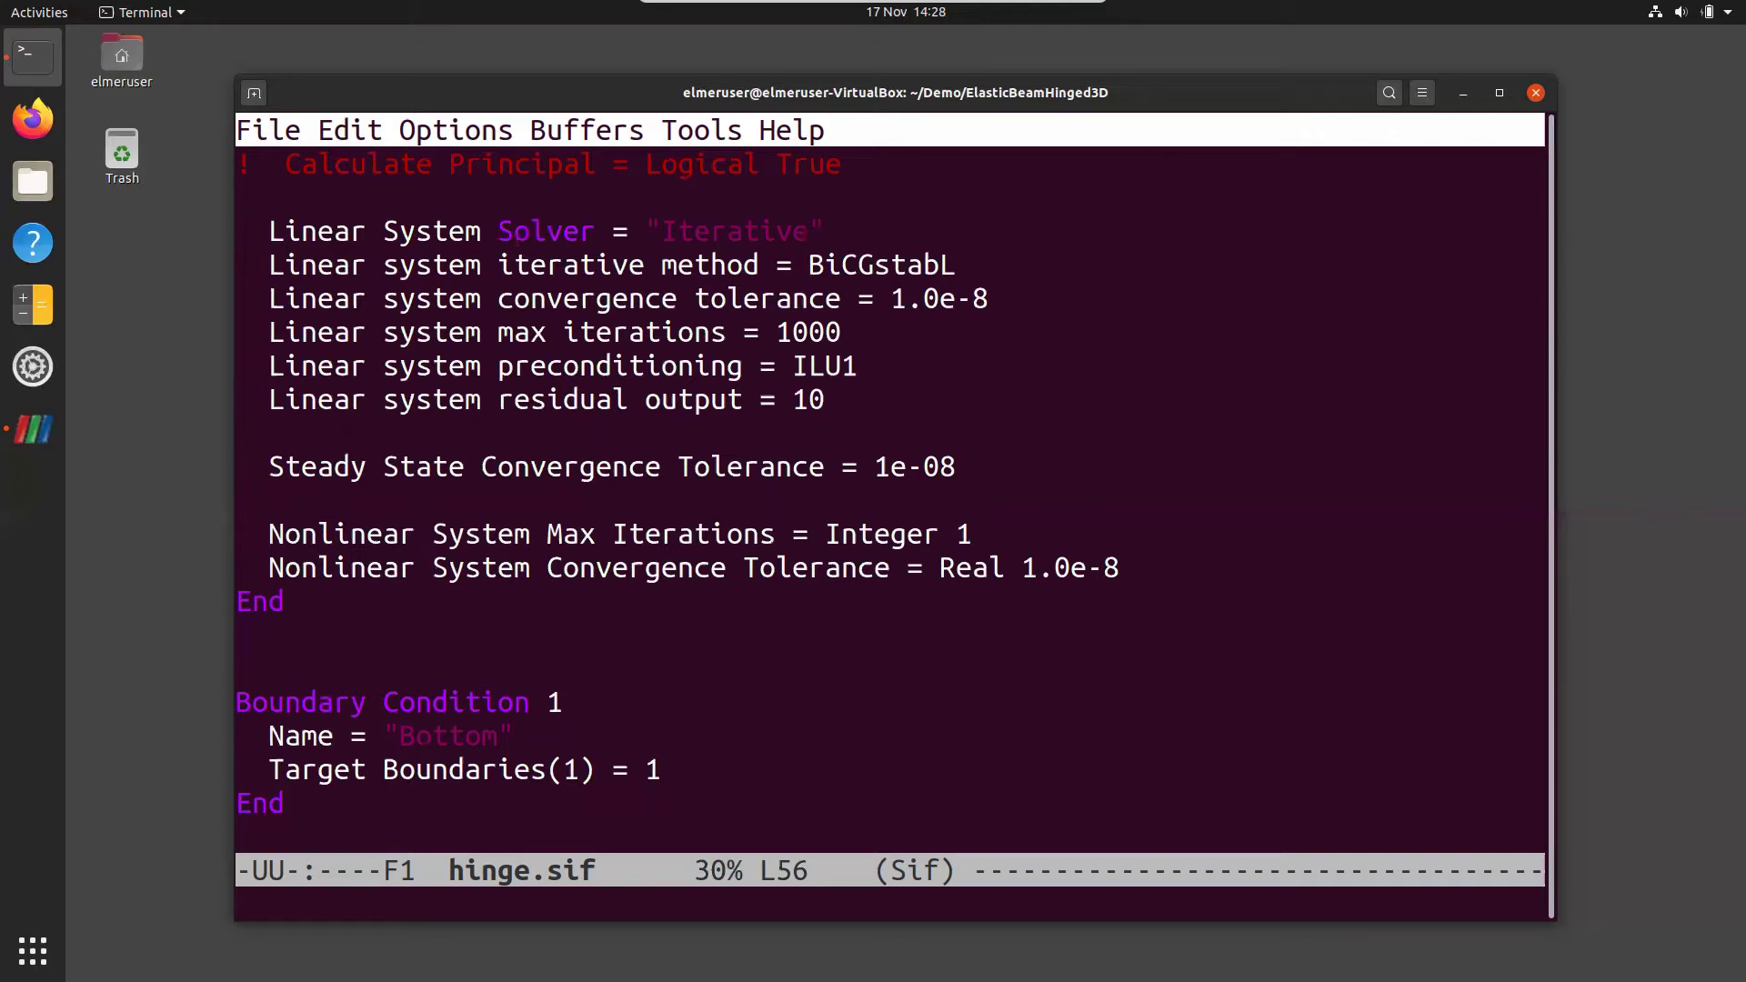
- Read Boundary Conditions 2–5: Sides, Top, then LeftCircle and RightCircle normal-tangential slip on boundaries 9 10 11 12
key("Down")
key("Down")
key("Down")
key("Down")
key("Down")
key("Down")
key("Down")
key("Down")
key("Down")
key("Down")
key("Down")
key("Down")
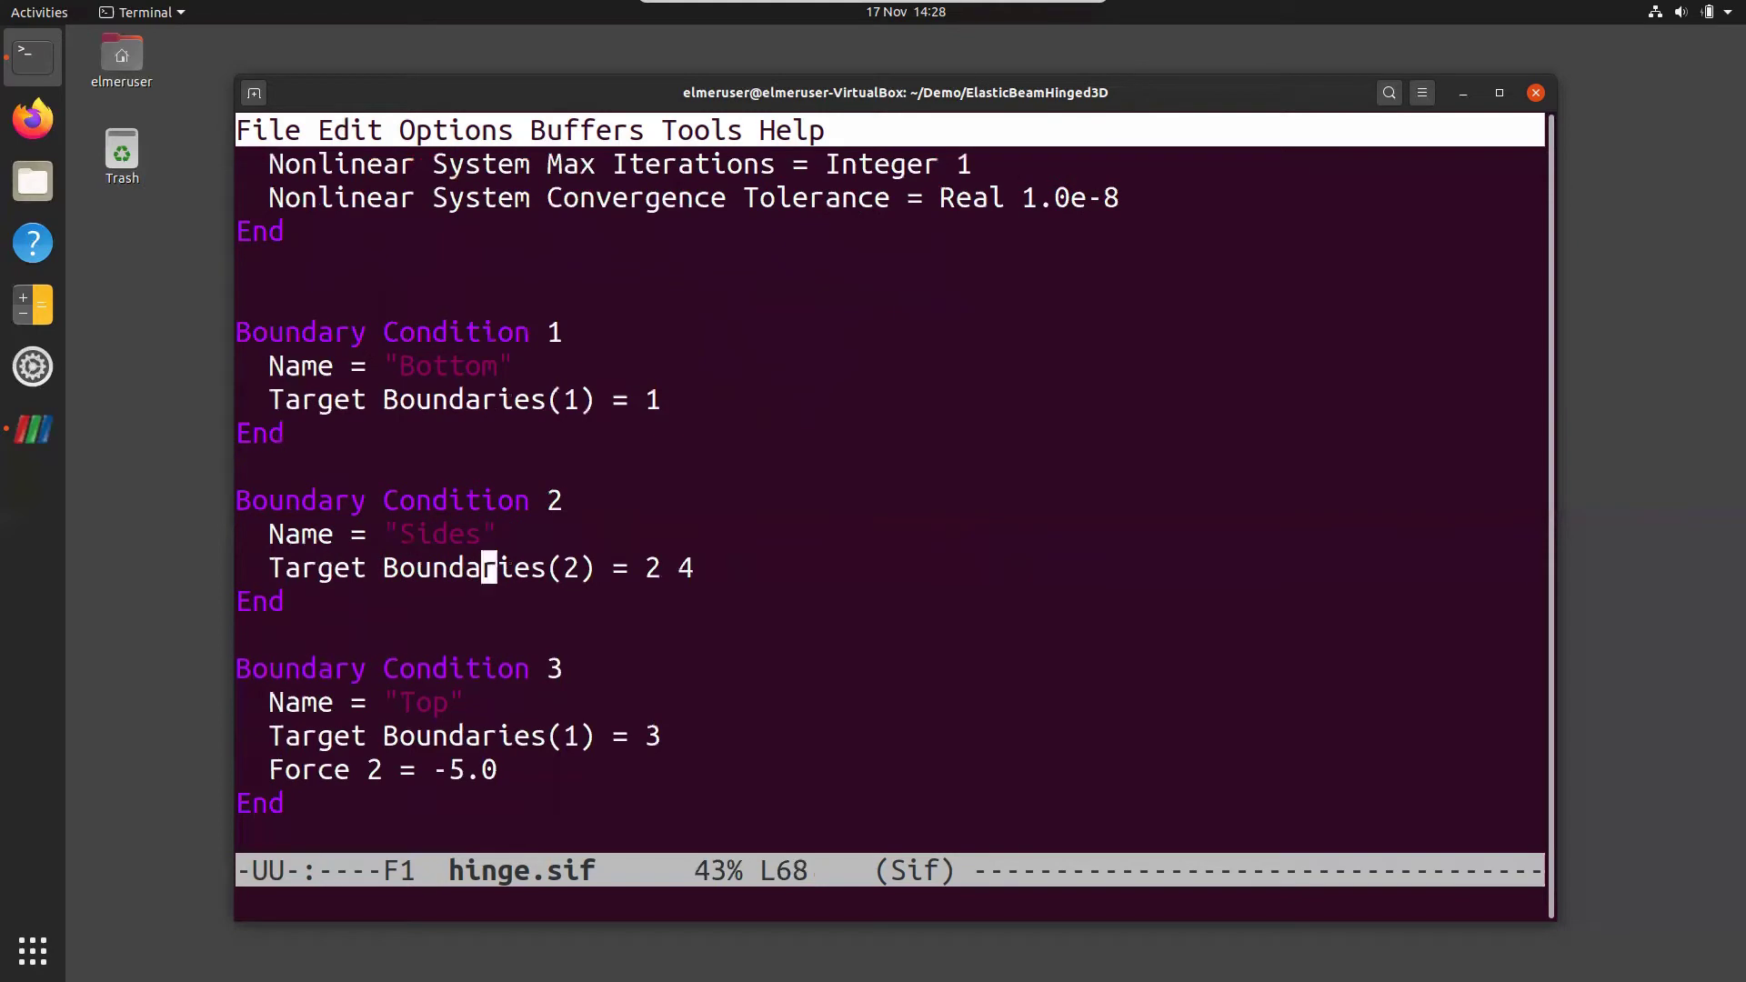
key("Down")
key("Down")
key("Down")
key("Down")
key("Down")
key("Down")
key("Down")
key("Down")
key("Down")
key("Down")
key("Up")
key("Up")
key("Up")
key("Up")
key("Up")
key("Down")
key("Down")
key("Down")
key("Down")
key("Down")
key("Down")
key("Down")
key("Down")
key("Down")
key("Up")
key("Up")
key("Up")
key("Up")
key("Up")
key("Down")
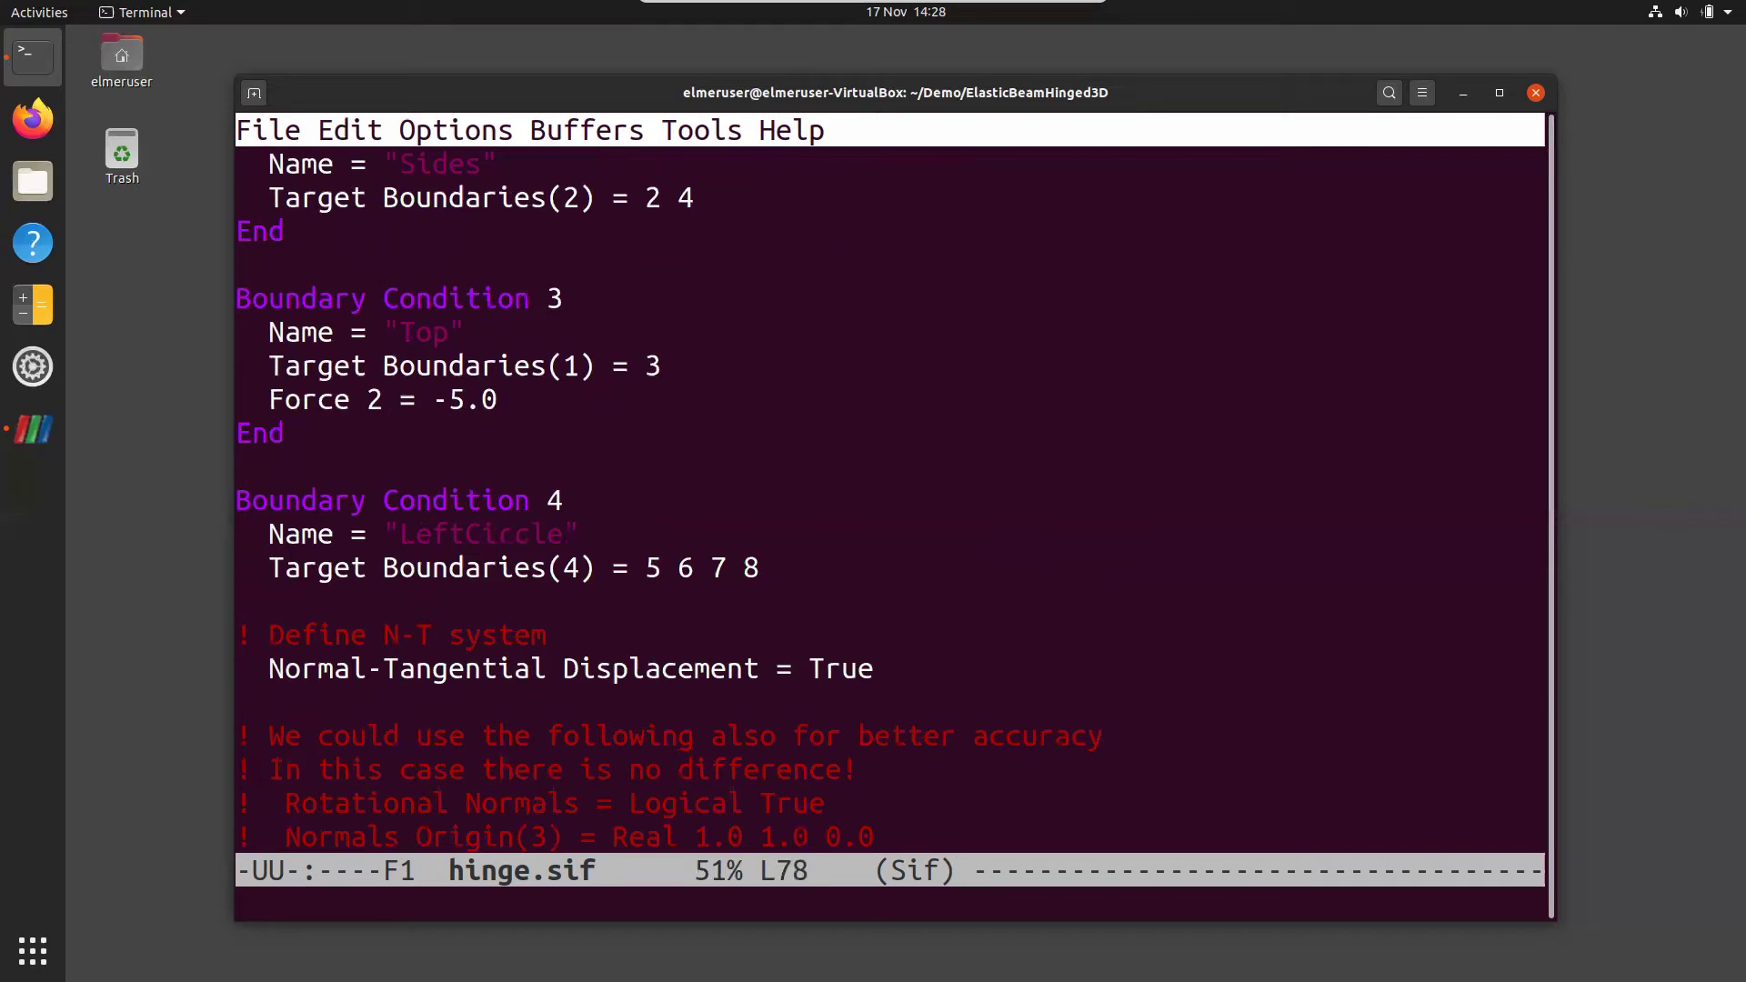
key("Down")
key("Down")
key("Down")
key("Down")
key("Down")
key("Down")
key("Down")
key("Down")
key("Down")
key("Down")
key("Down")
key("Down")
key("Down")
key("Down")
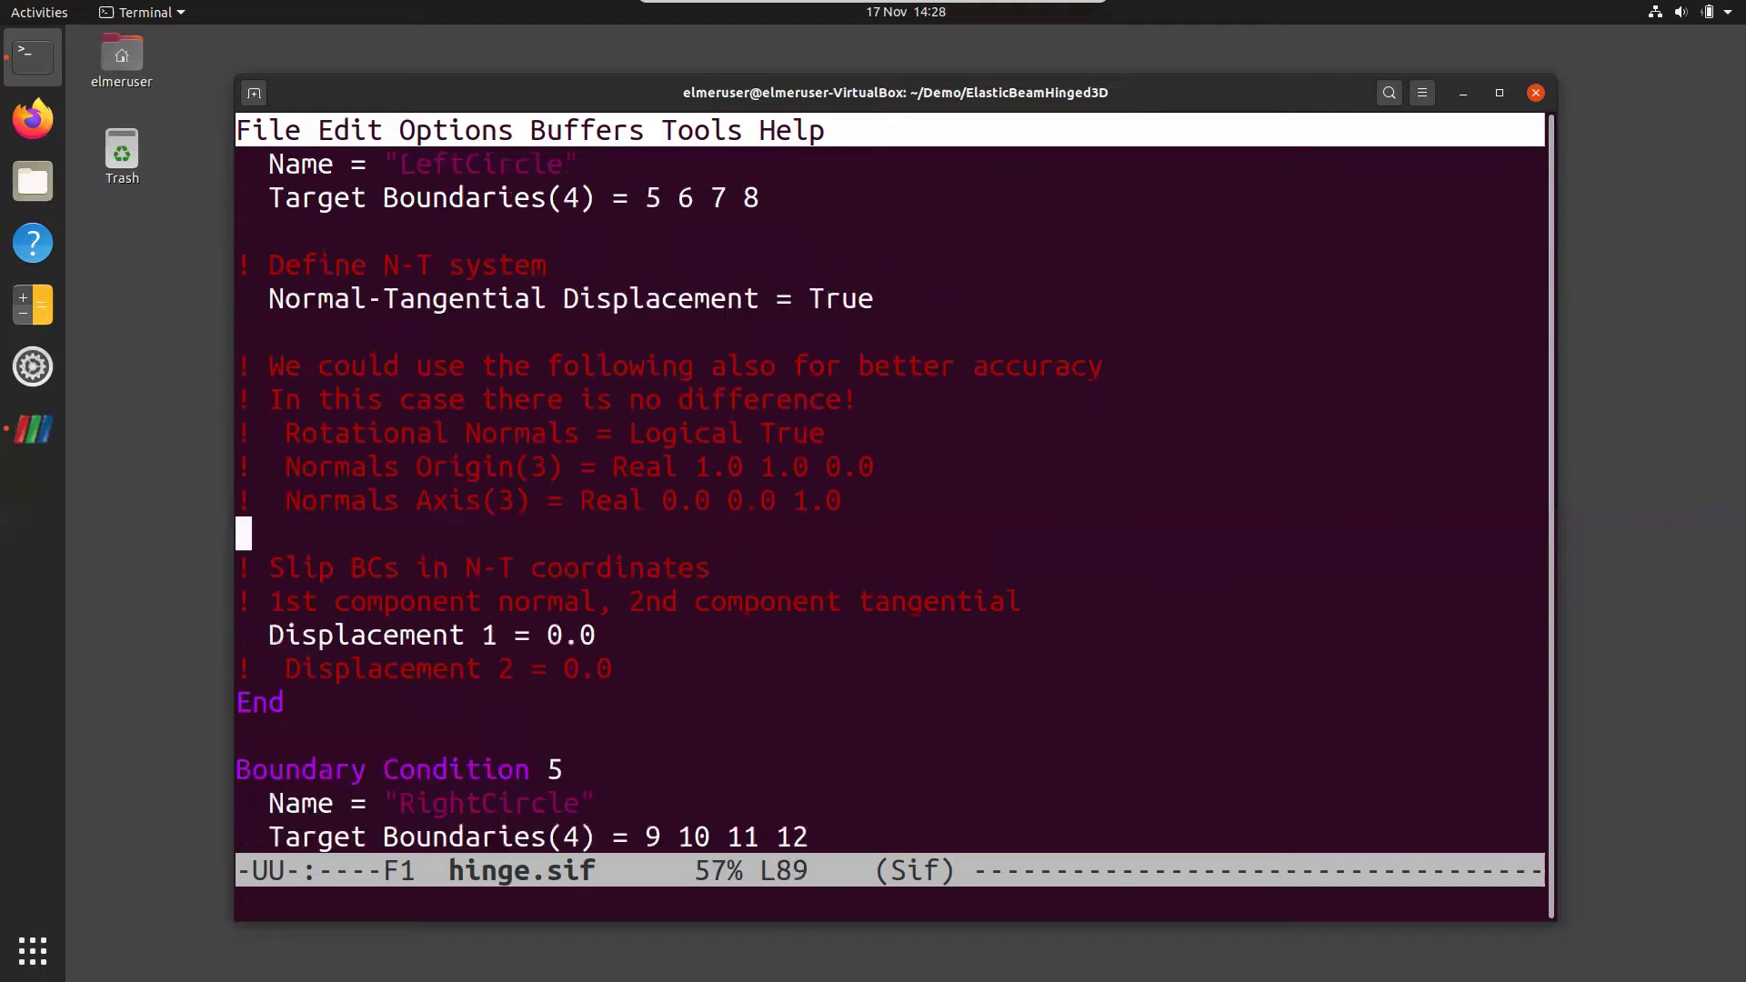
key("Up")
key("Down")
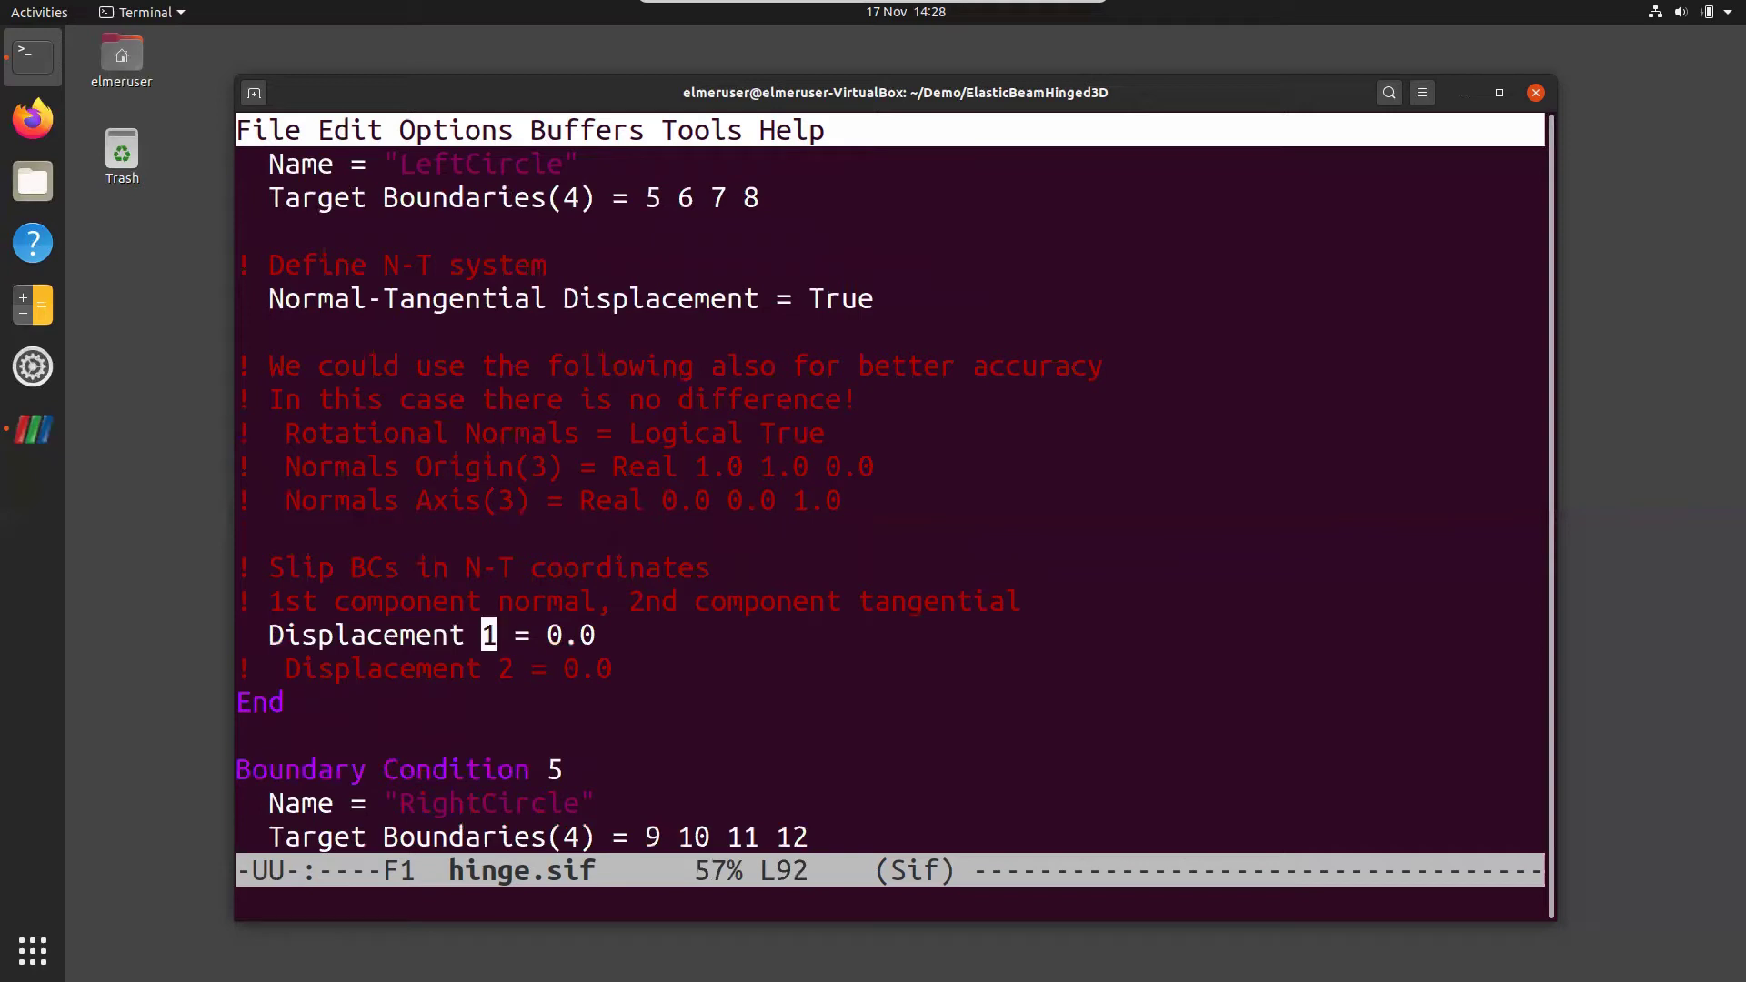
key("Up")
key("Up")
key("Up")
key("Up")
key("Up")
key("Up")
key("Up")
key("Up")
key("Up")
key("Up")
key("Down")
key("Down")
key("Down")
key("Down")
key("Down")
key("Down")
key("Down")
key("Down")
key("Down")
key("Down")
key("Down")
key("Down")
key("Down")
key("Down")
key("Down")
key("Down")
key("Down")
key("Down")
key("Down")
key("Down")
key("Down")
key("Down")
key("Down")
key("Down")
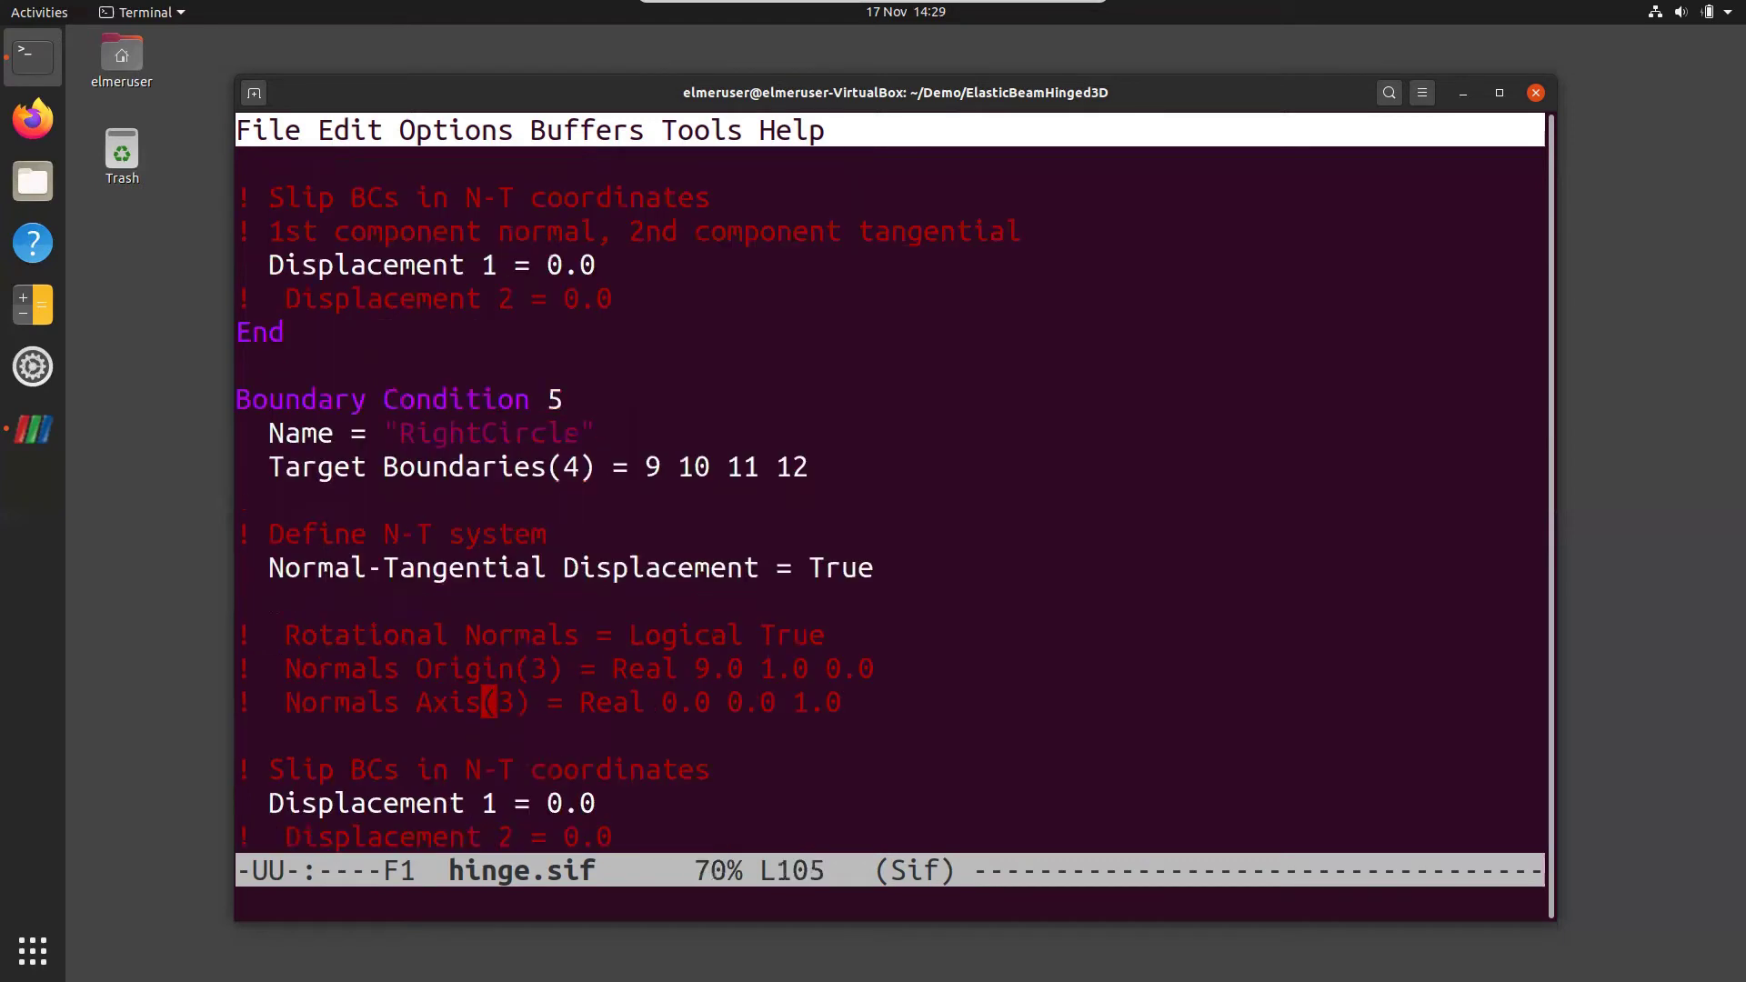
key("Down")
key("Down")
- Scroll to the end of hinge.sif (Reference Norm 1.36315426E-01) and quit Emacs to the shell
key("Down")
key("Down")
key("Down")
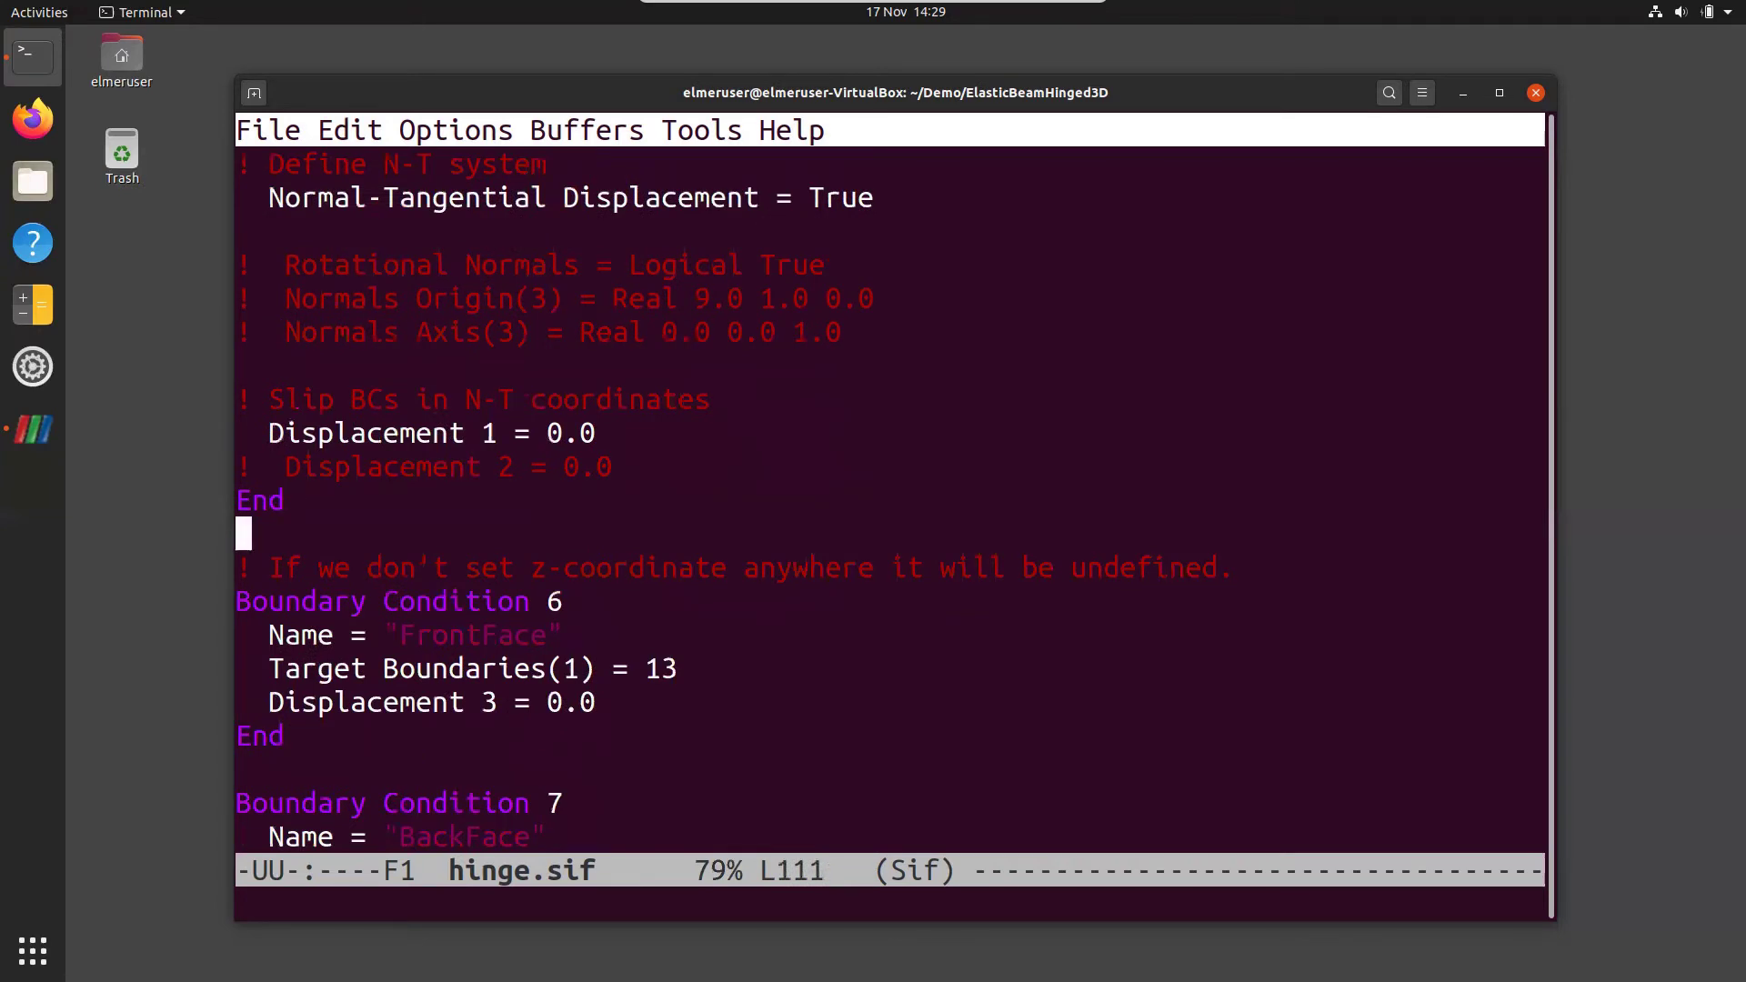
key("Down")
key("Down")
key("Down")
key("Down")
key("Down")
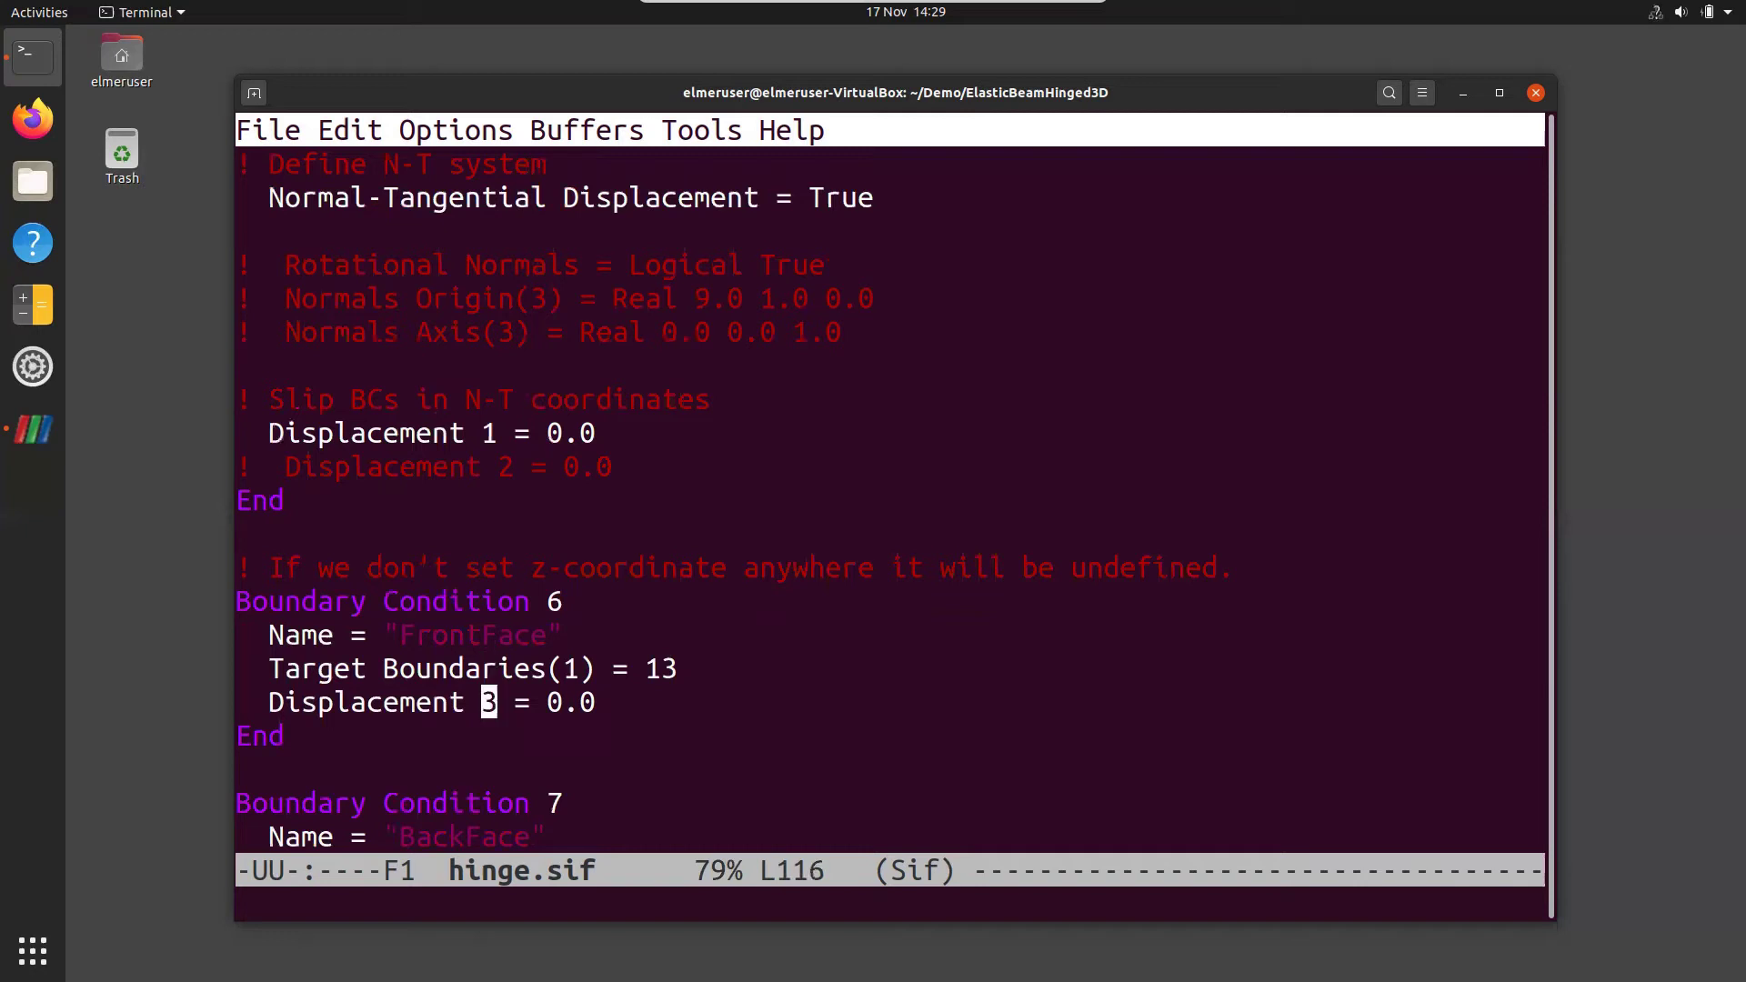
key("Down")
key("Down")
key("Down")
key("Down")
key("Down")
key("Down")
key("Down")
key("Down")
key("Down")
key("Down")
key("Down")
key("Up")
key("Up")
key("Up")
key("Up")
key("Up")
key("Up")
key("Up")
key("Up")
key("Up")
key("Up")
key("Up")
key("Up")
key("Down")
key("Down")
key("Down")
key("Down")
key("Down")
key("Down")
key("Down")
key("Down")
key("Down")
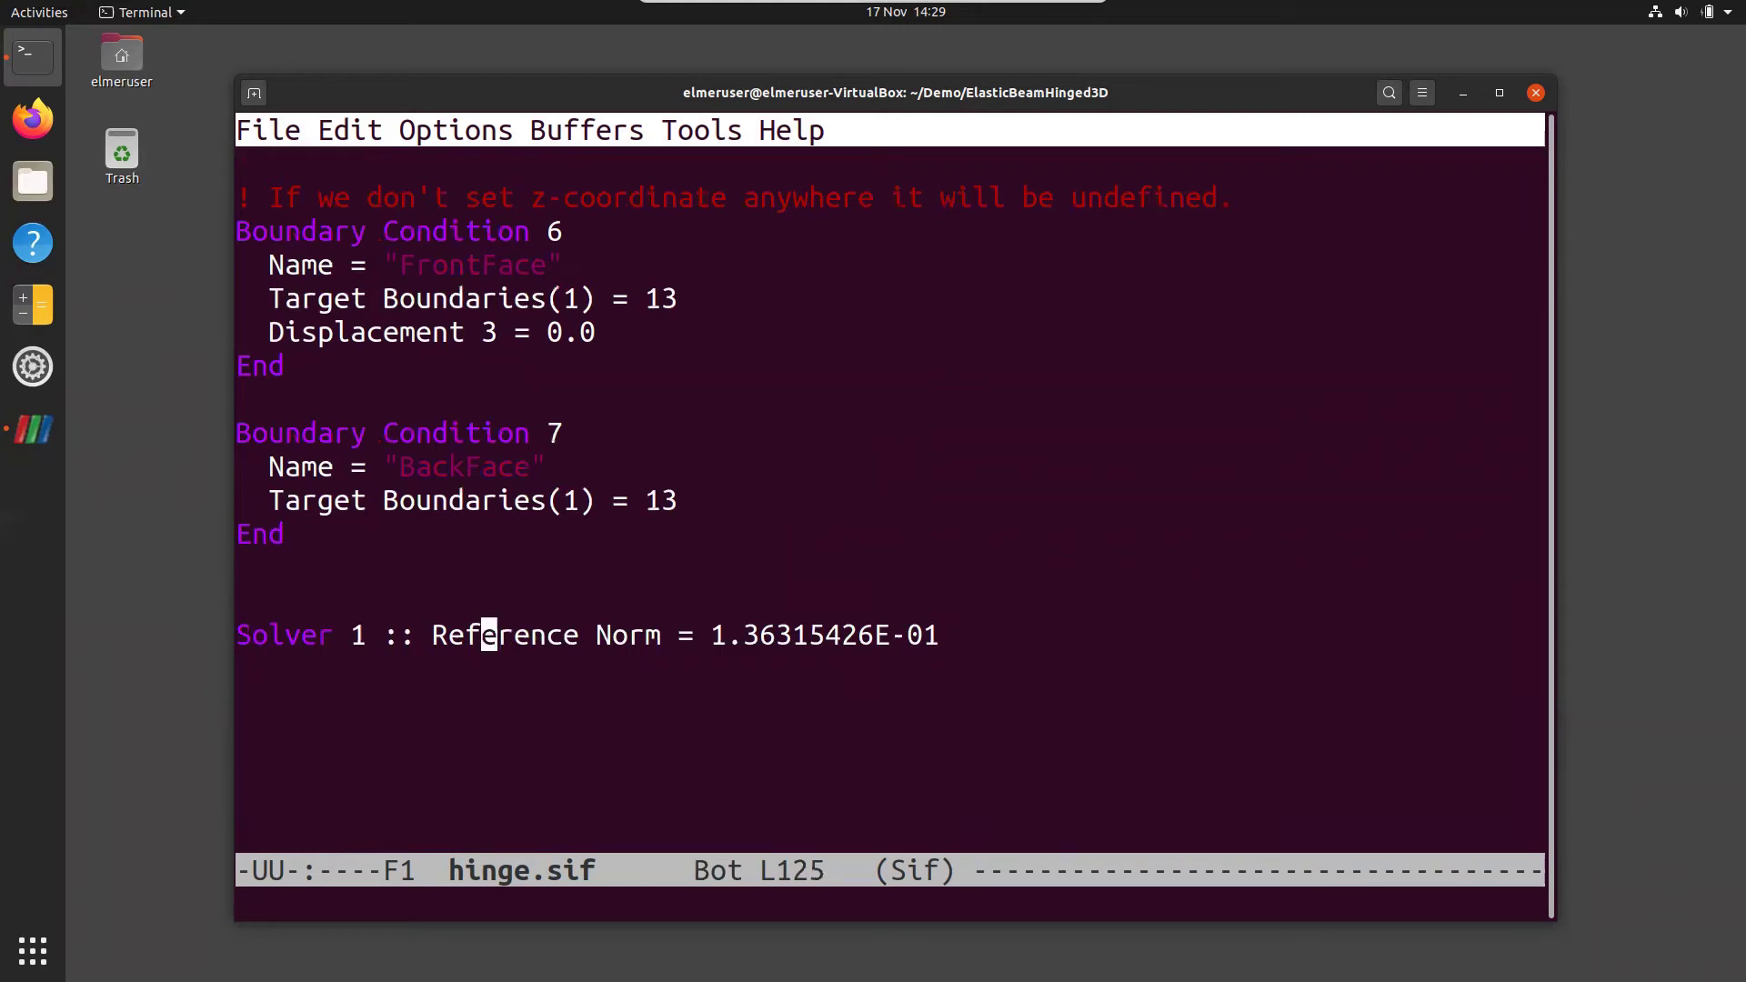
key("ctrl+x")
key("ctrl+c")
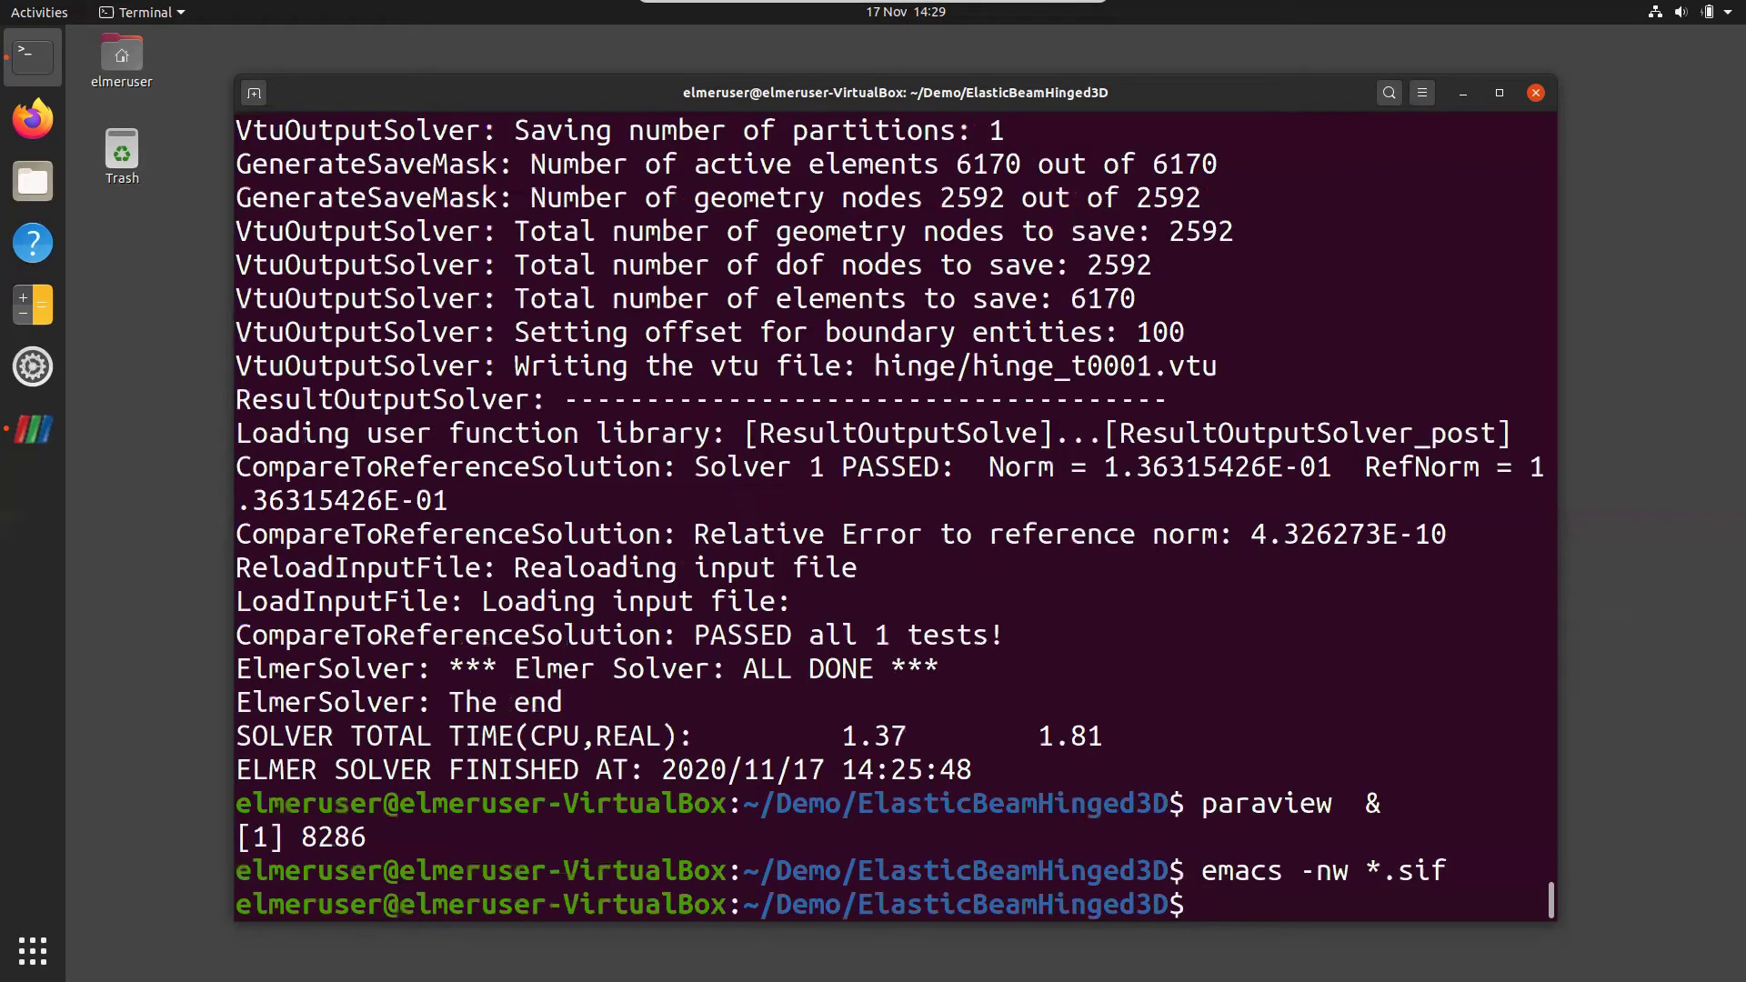
left_click(33, 428)
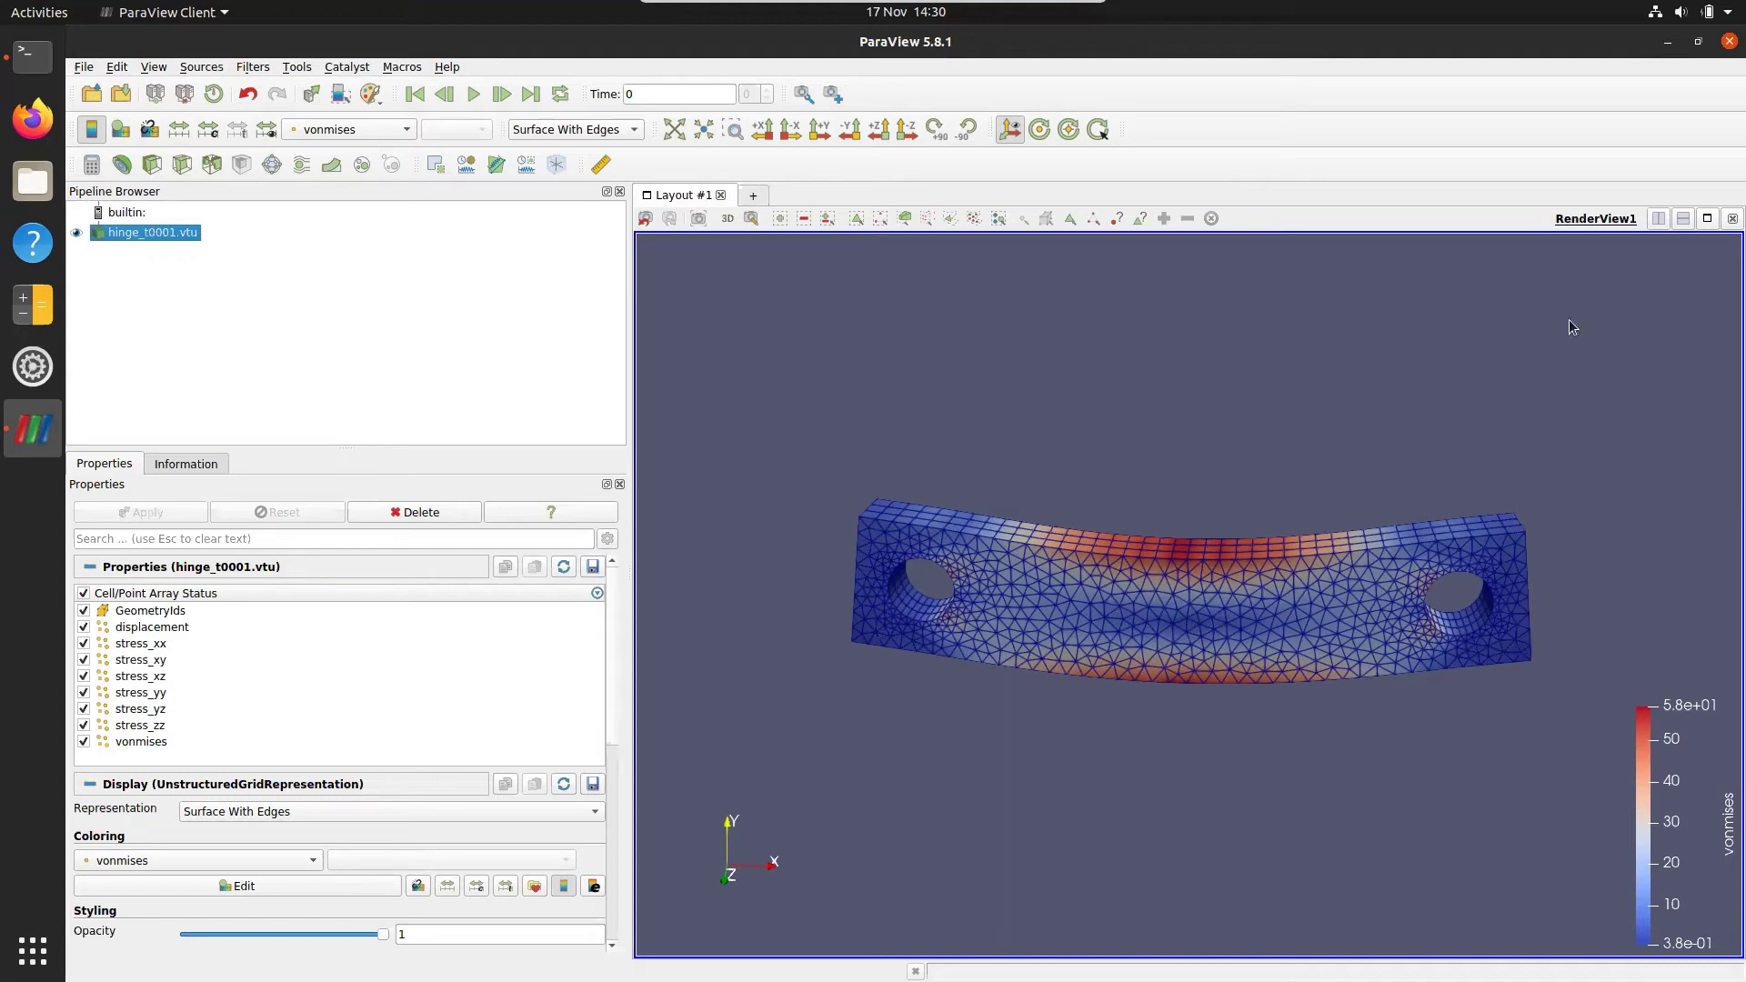
left_click(1667, 42)
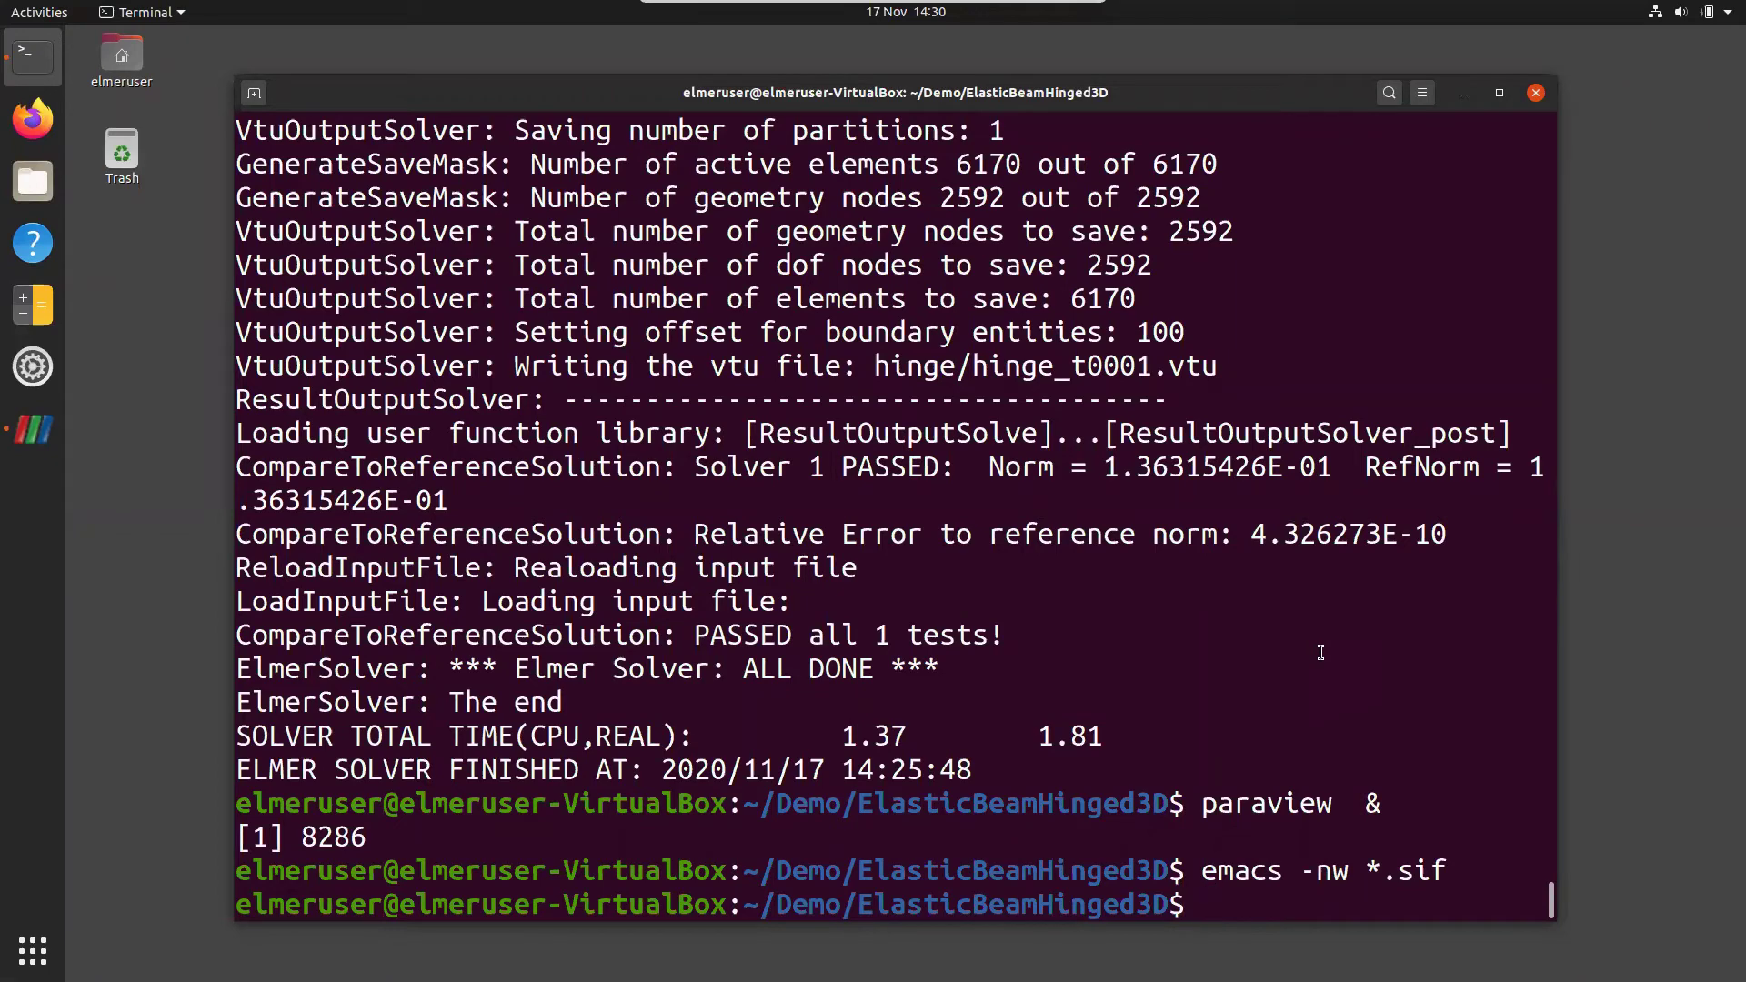
- Go up to the Demo folder and clear the terminal
type("cd ..")
key("Return")
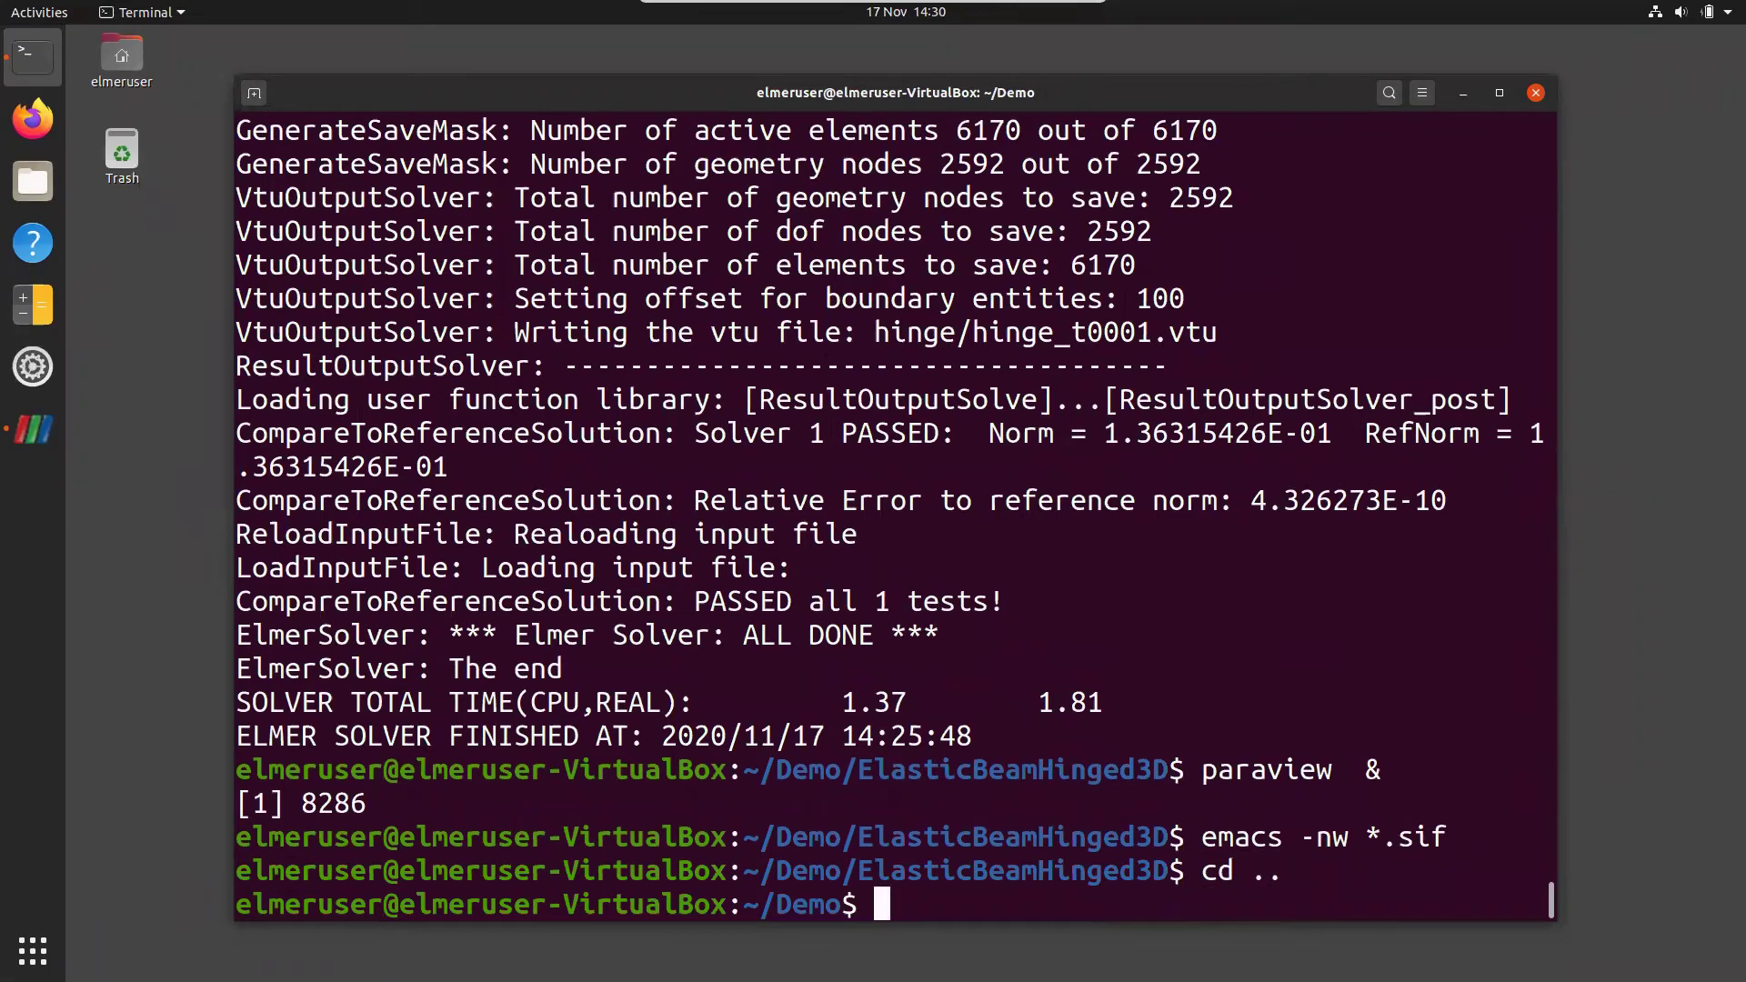
key("ctrl+l")
- Recursively copy ~/elmerfem/fem/tests/CurvedPipeHalf into the Demo folder
type("cp ~")
key("BackSpace")
type("-r ")
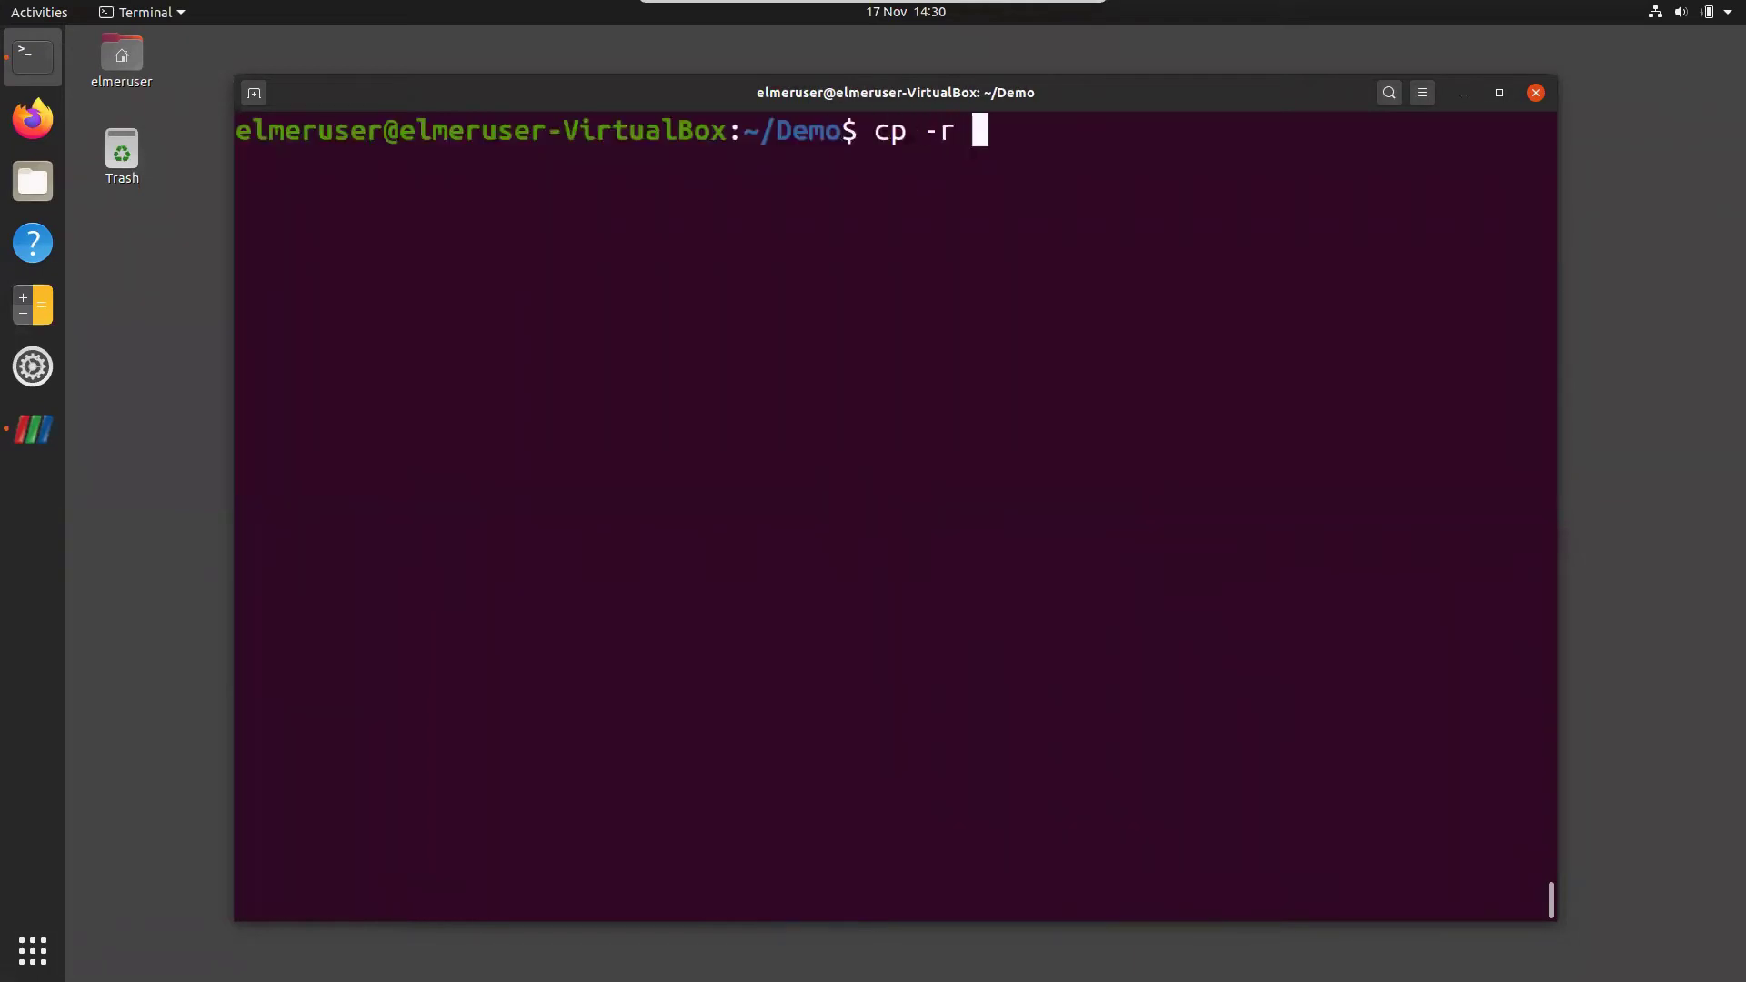
type("~/el")
key("Tab")
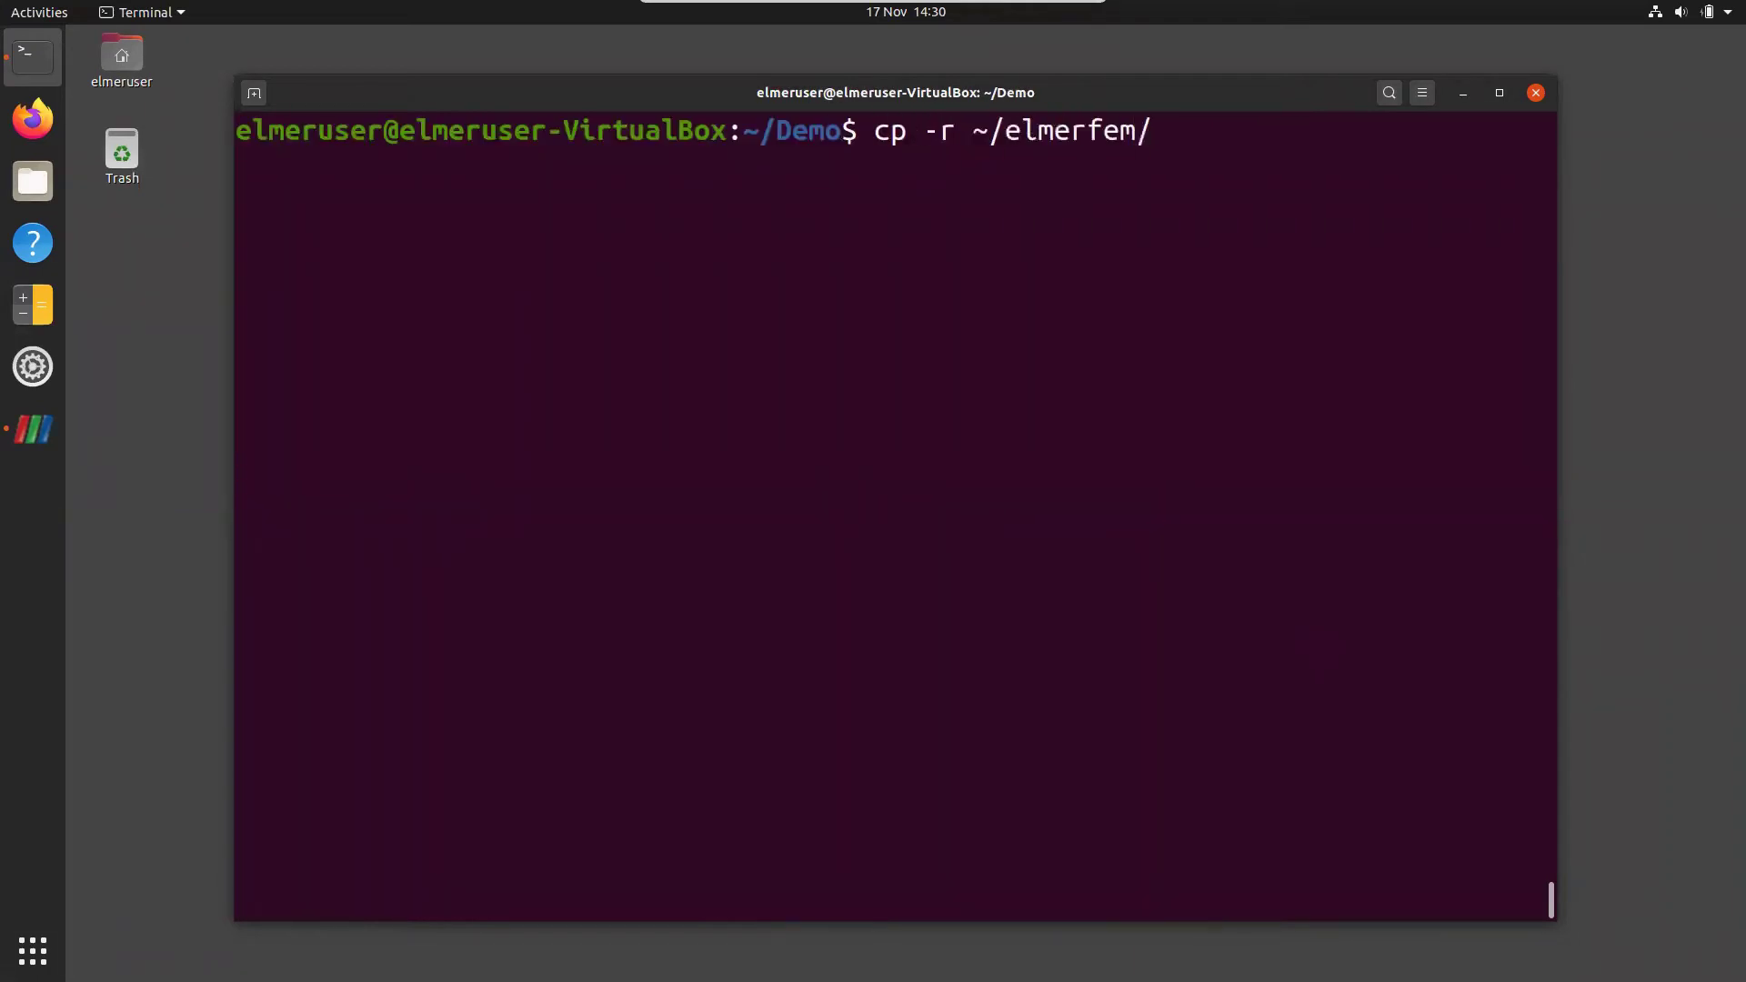
type("fe")
key("Tab")
type("tes")
key("Tab")
type("Cu")
key("Tab")
type("Pi")
key("Tab")
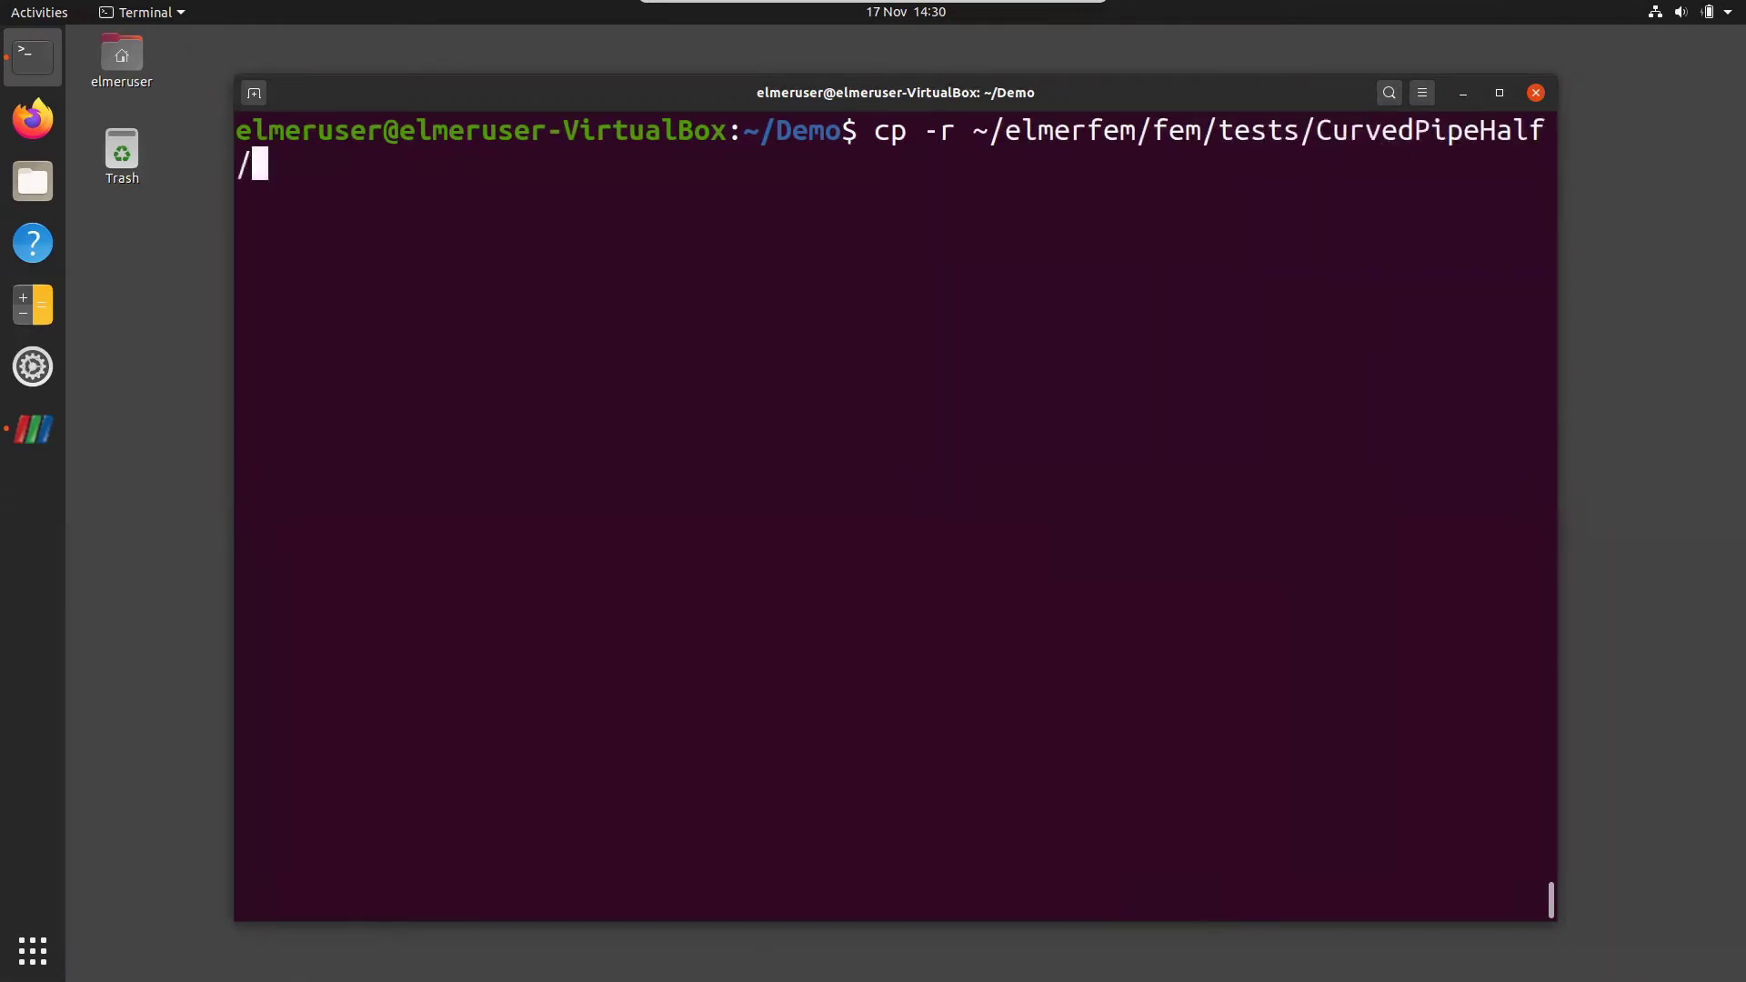
type(".")
key("Return")
- Enter CurvedPipeHalf and list its files, including case.sif, curved_pipe_half.grd and InletVelo.F90
type("cd Cu")
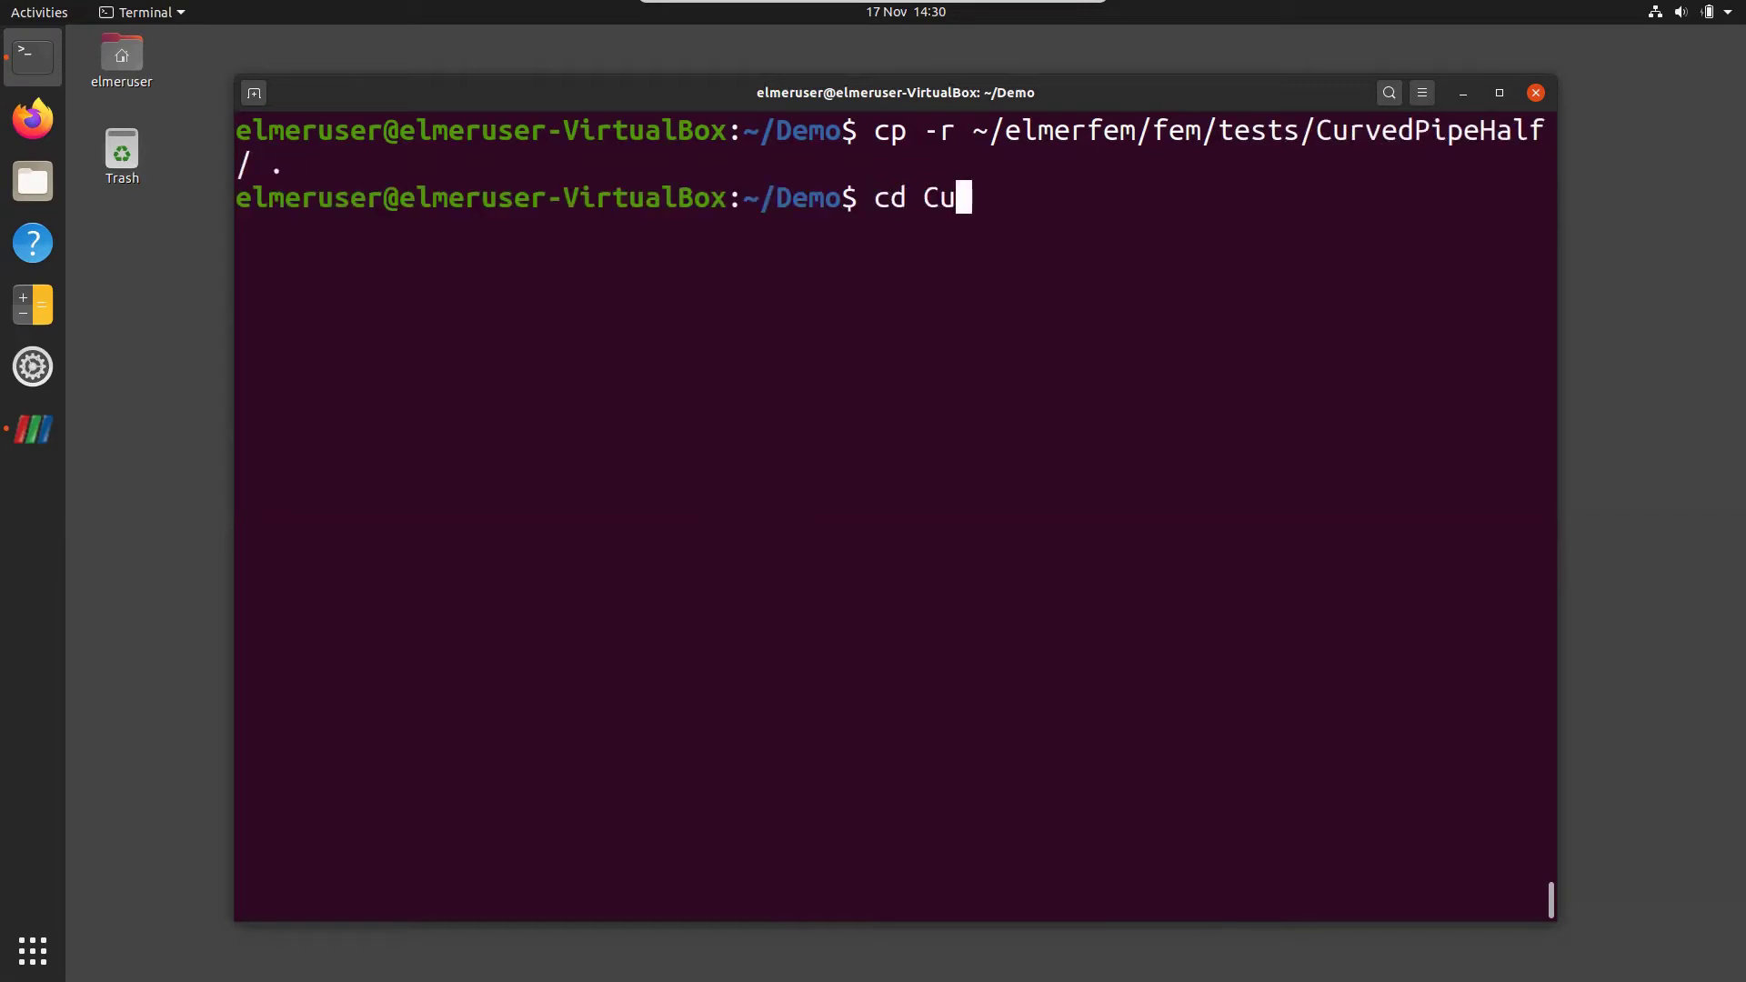
key("Tab")
key("Return")
type("ls")
key("Return")
type("cd")
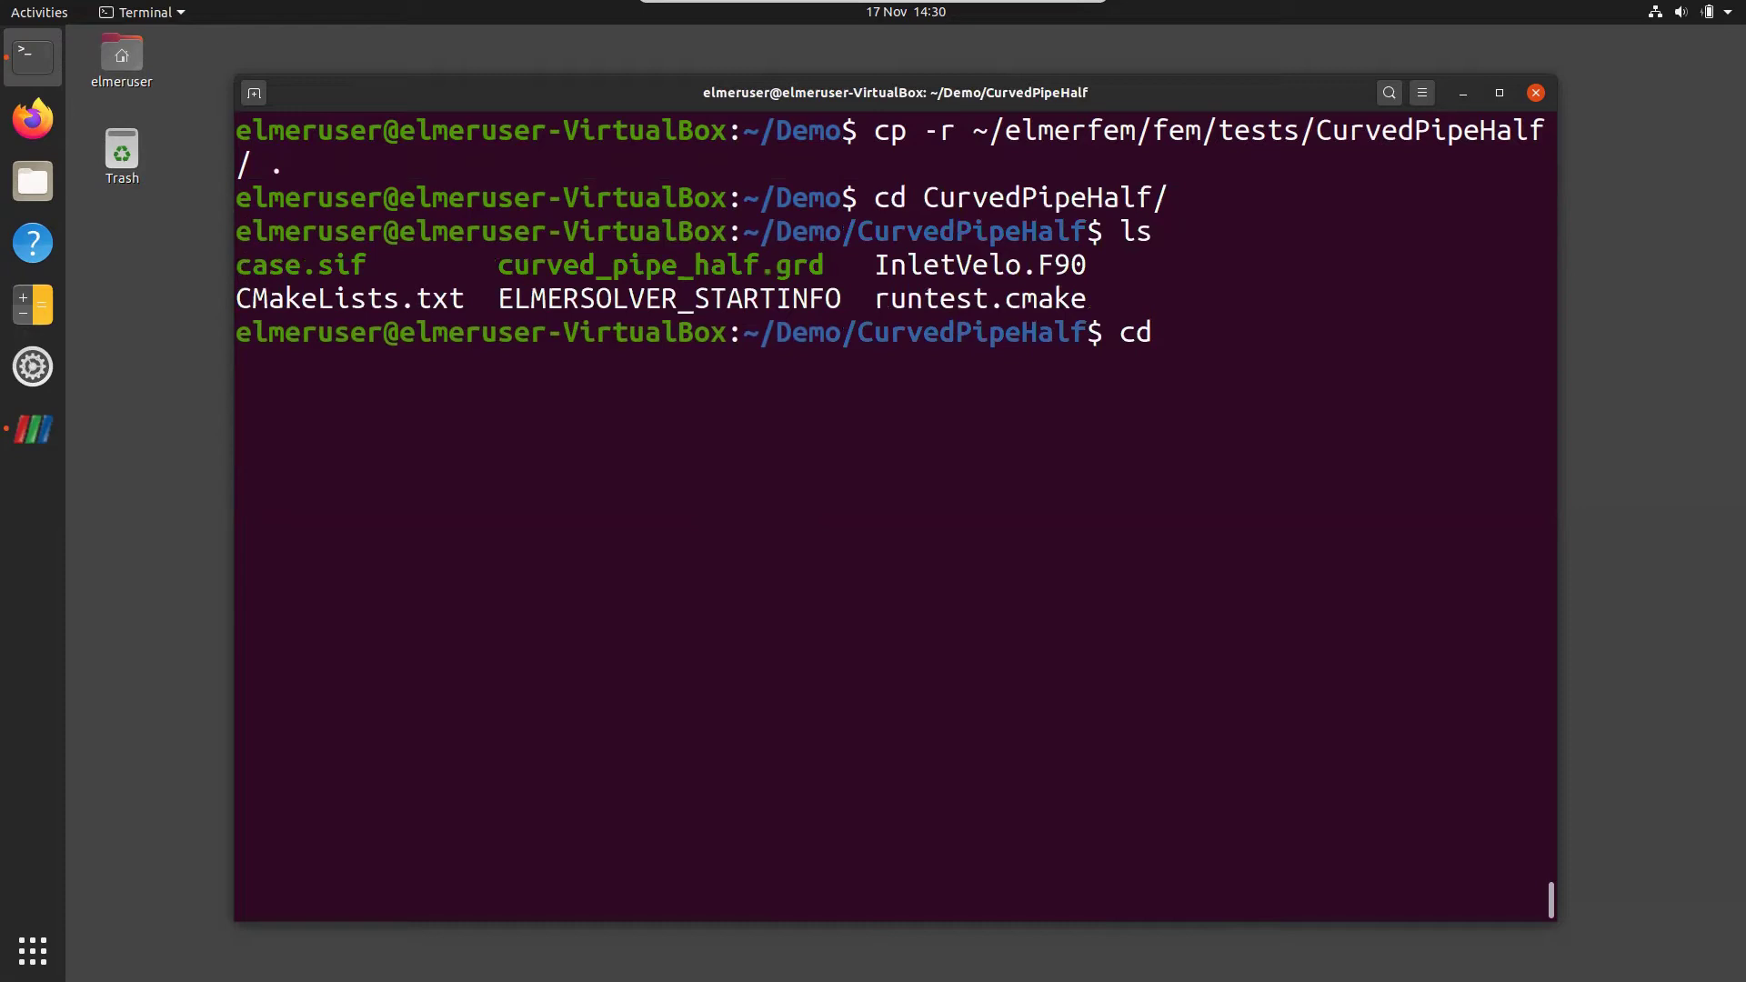
- Display the contents of runtest.cmake with more
key("BackSpace")
key("BackSpace")
key("BackSpace")
type("more run")
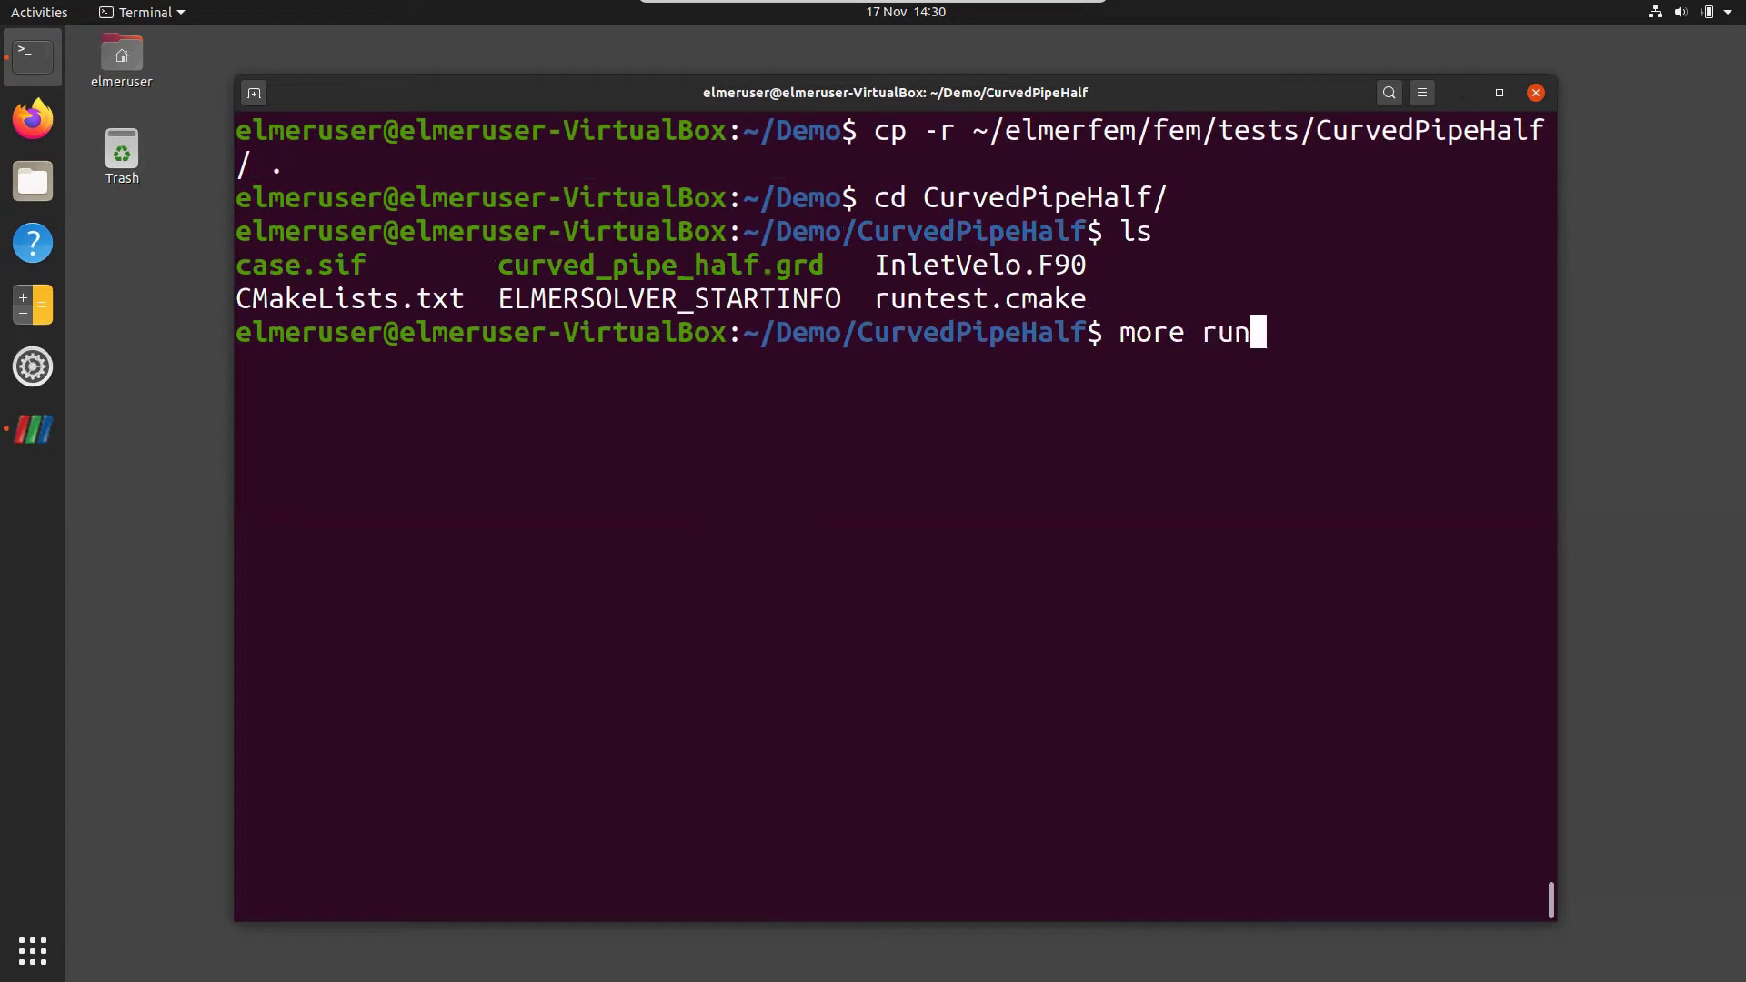
key("Tab")
key("Return")
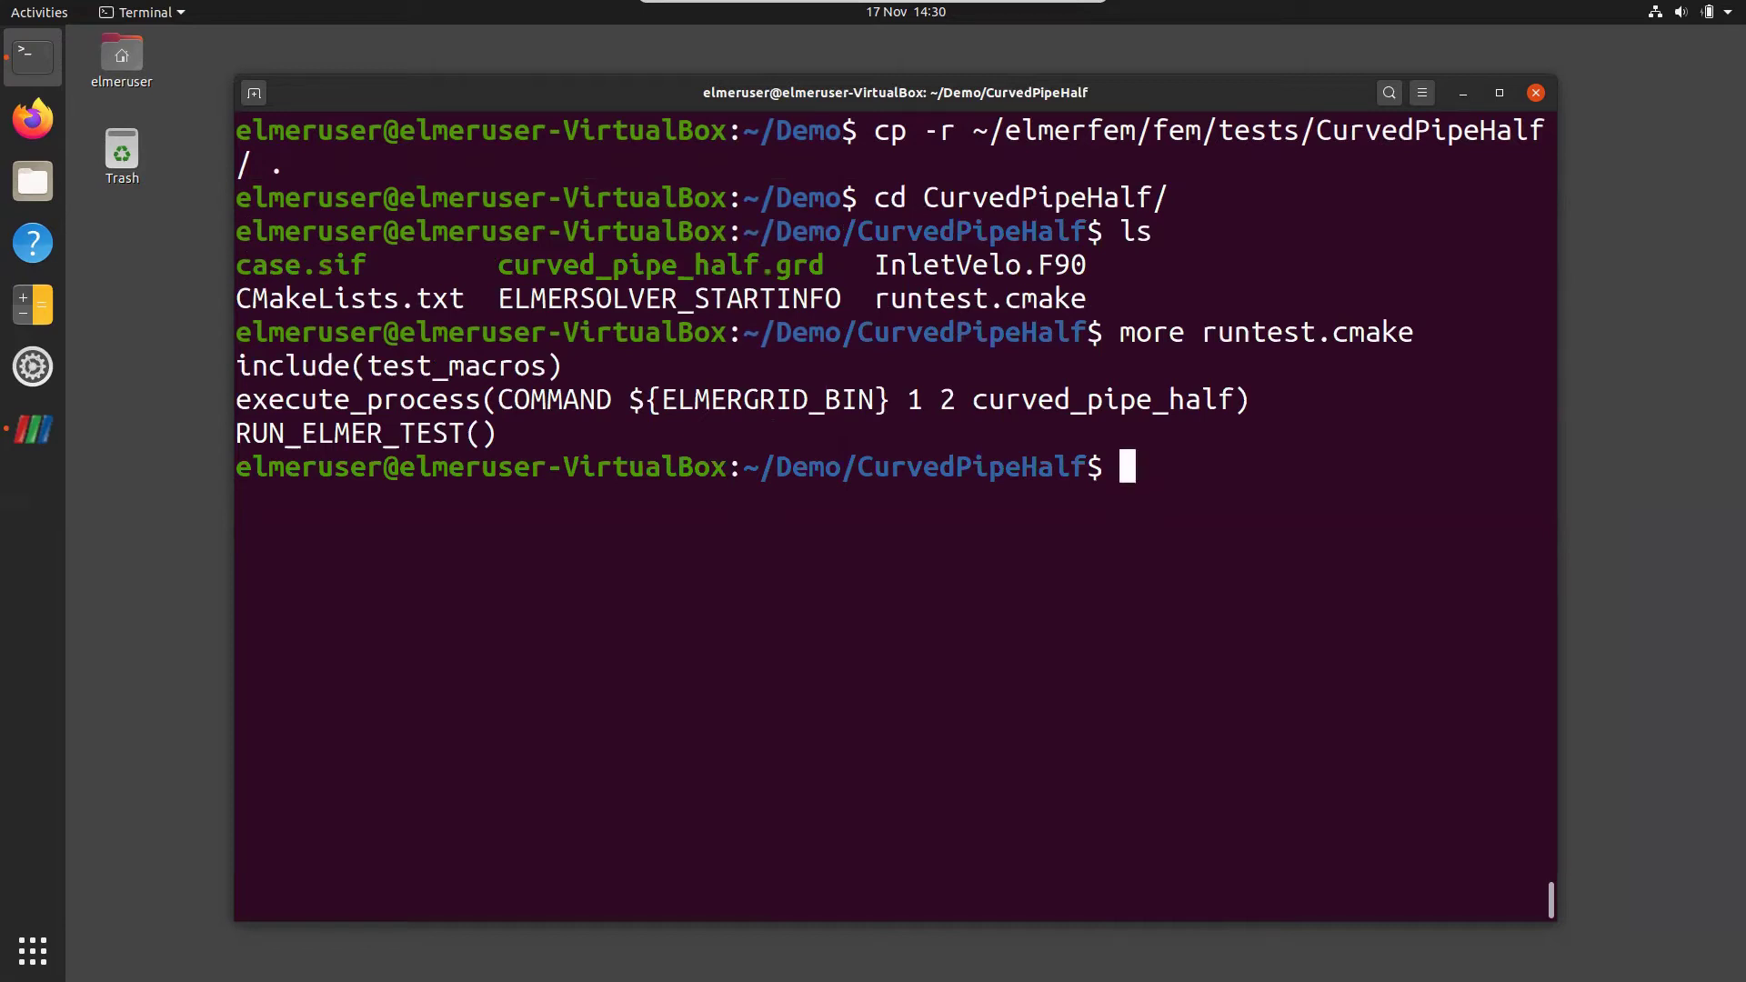
- Build the mesh with ElmerGrid 1 2 curved_pipe_half.grd (13365 nodes, 11880 elements)
type("ElmerGriu")
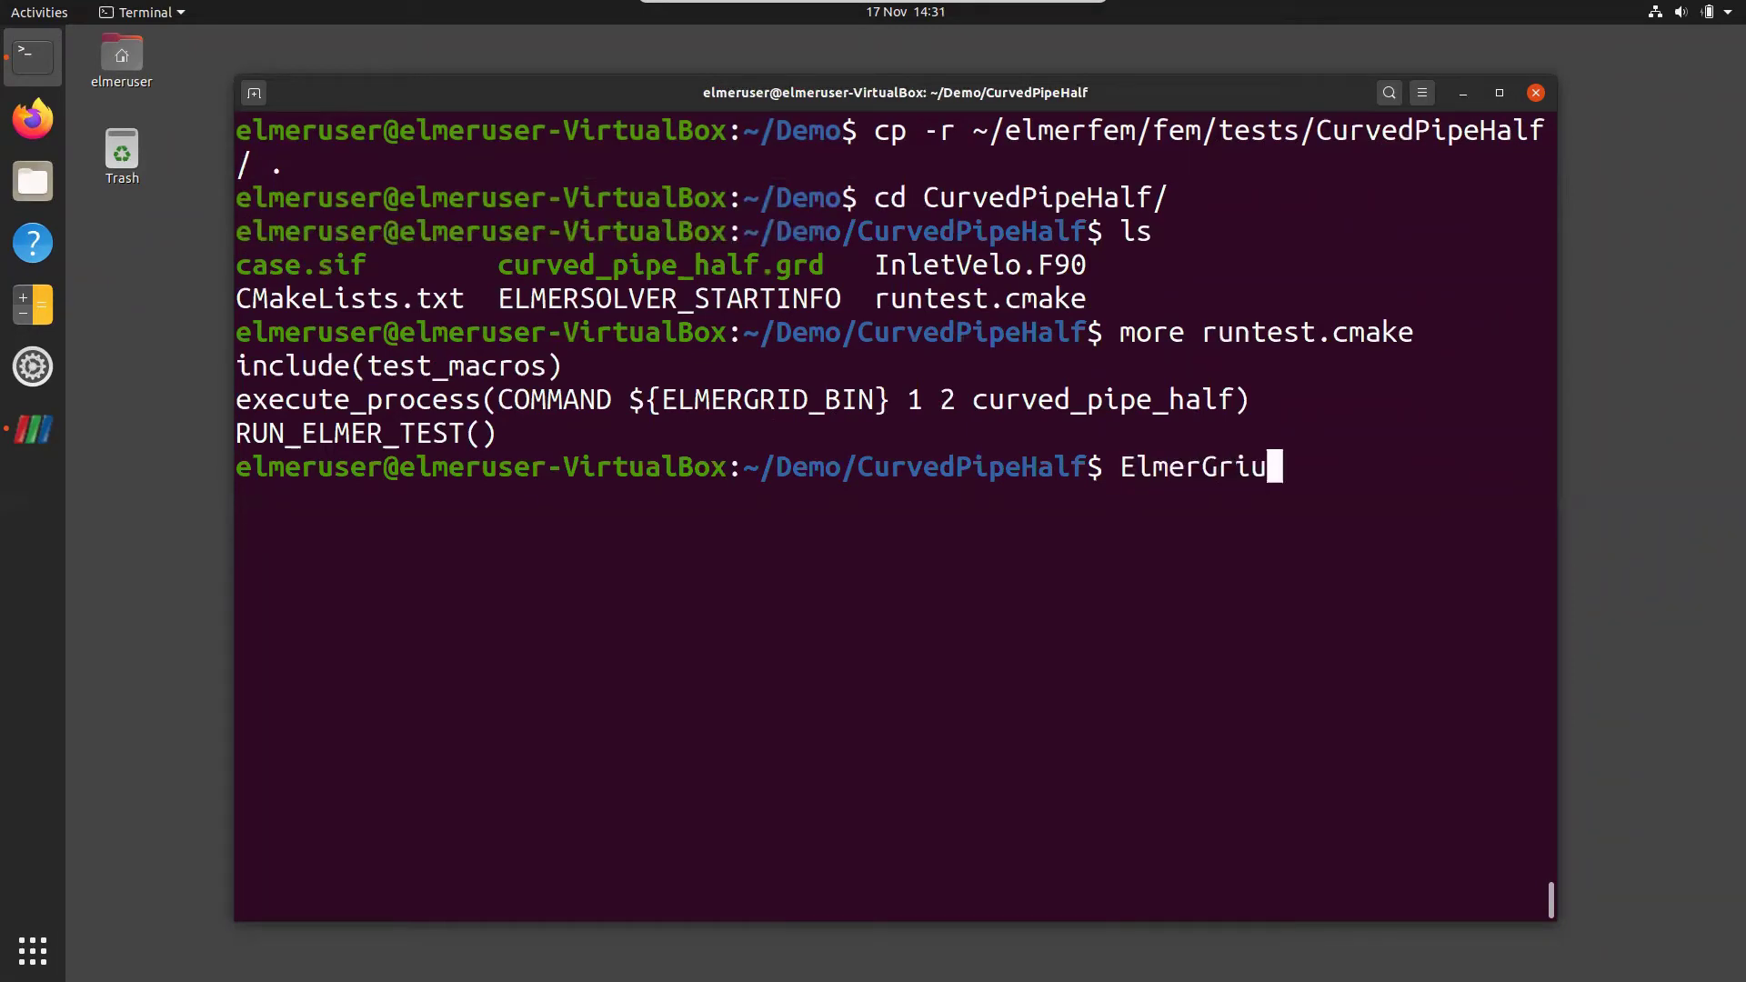
key("BackSpace")
type("d 1 2 cu")
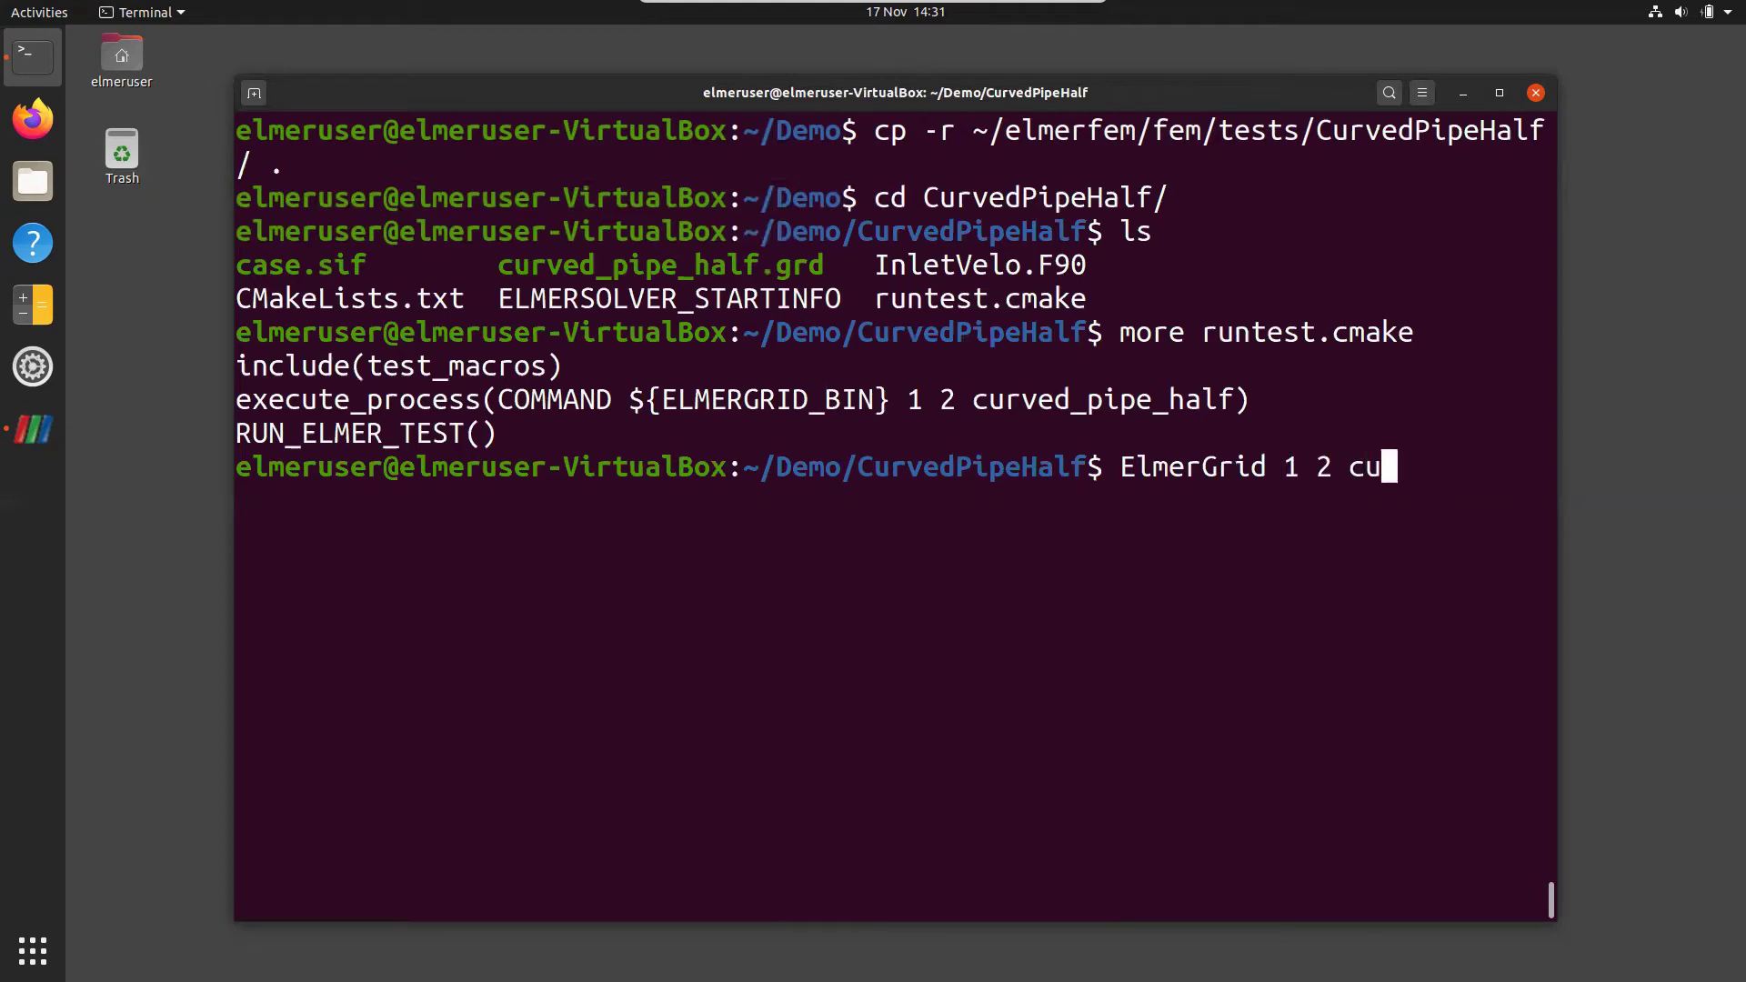
key("Tab")
key("Return")
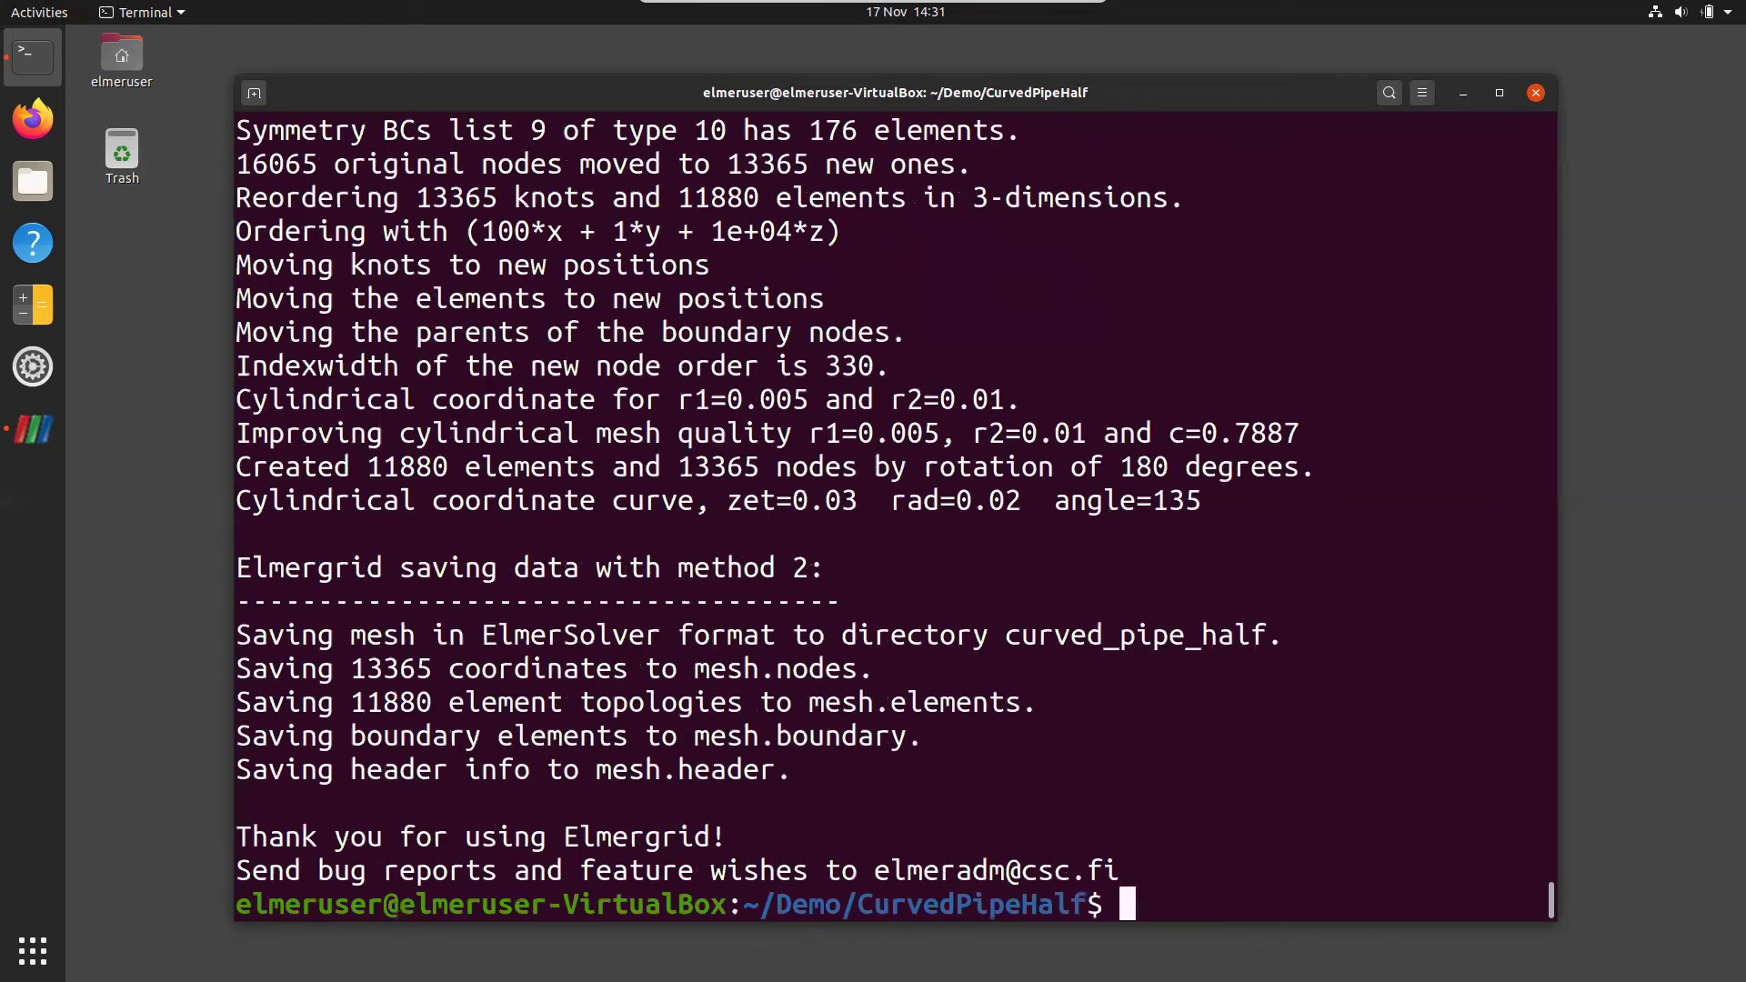
- Clear the screen, list the folder, and confirm ELMERSOLVER_STARTINFO names case.sif
key("ctrl+l")
type("ls")
key("Return")
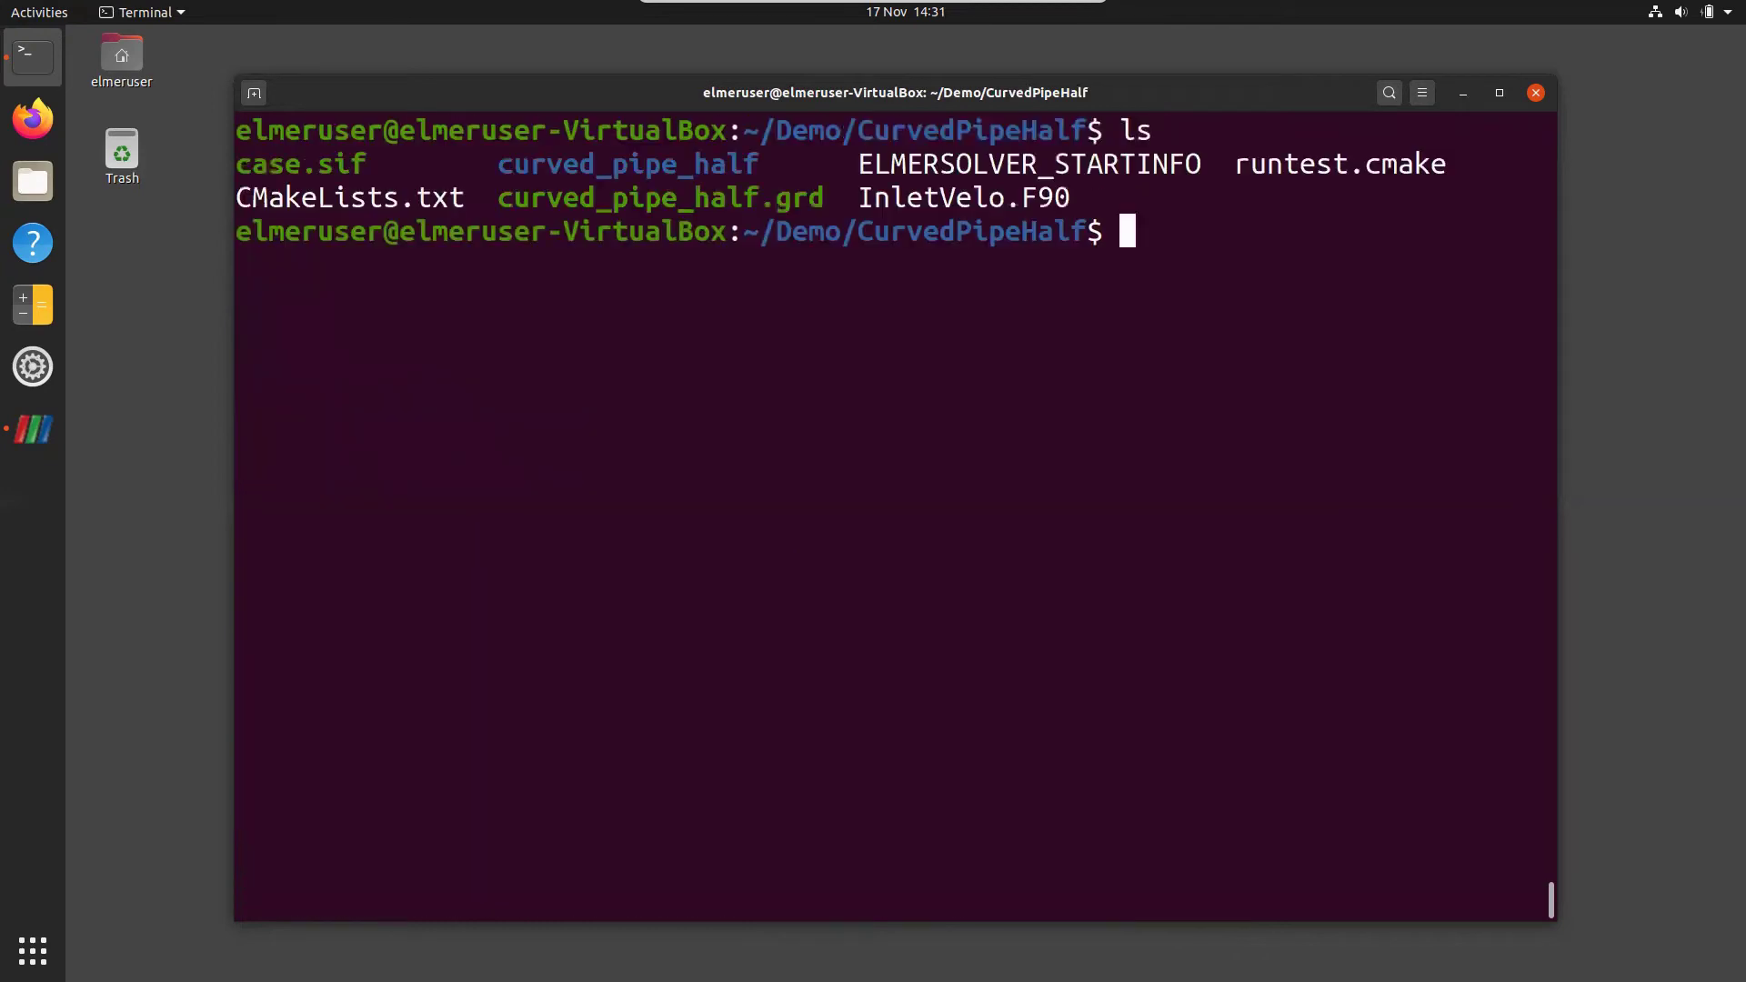
type("more ELM")
key("Tab")
key("Return")
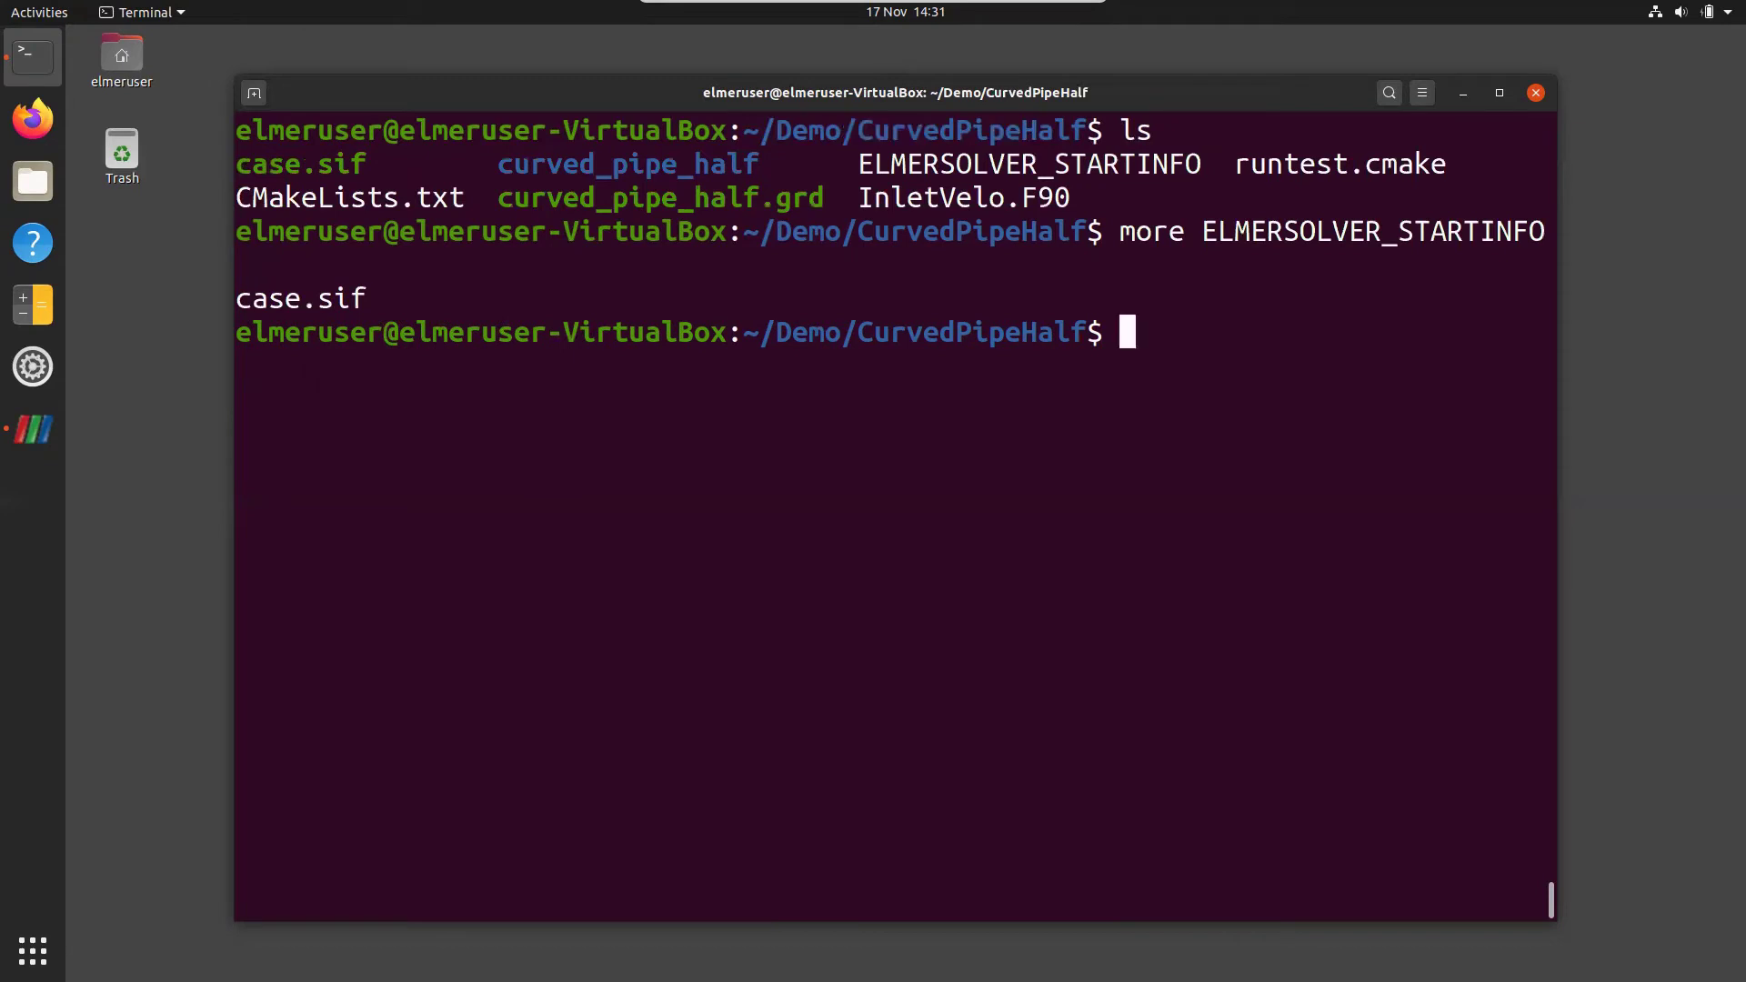
- Run ElmerSolver case.sif, saving case .vtu results and passing both reference tests
type("ElmerSo")
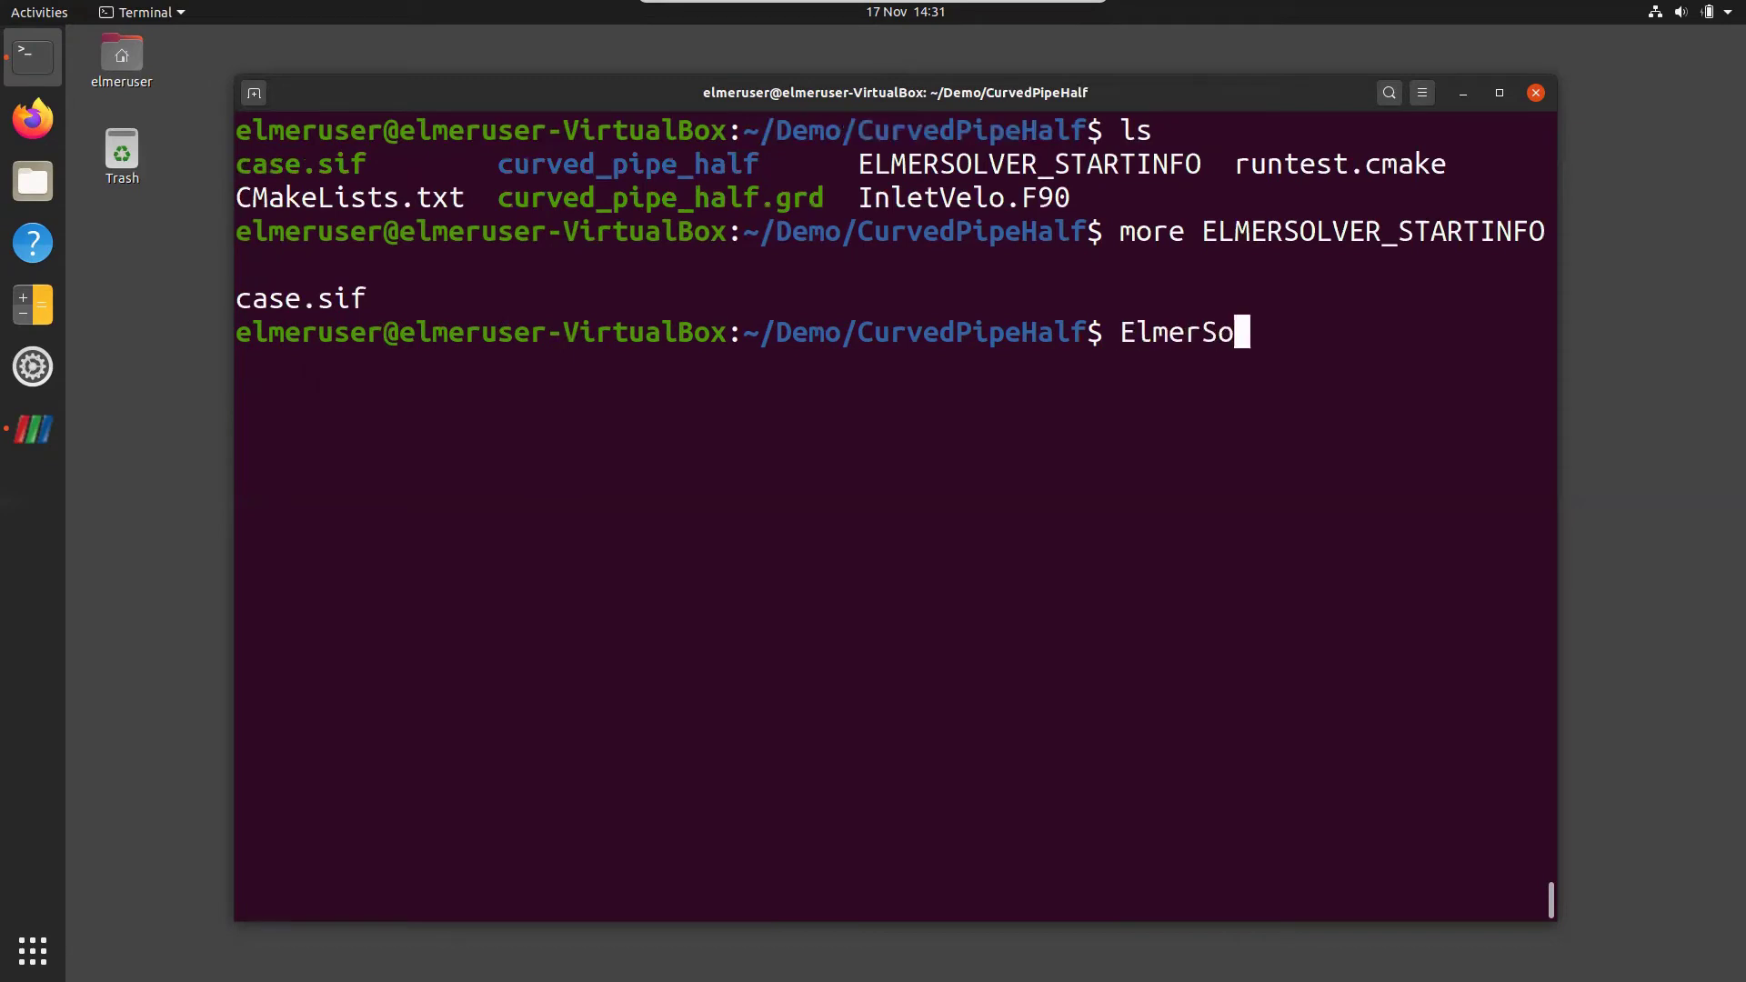
type("lver case.sif")
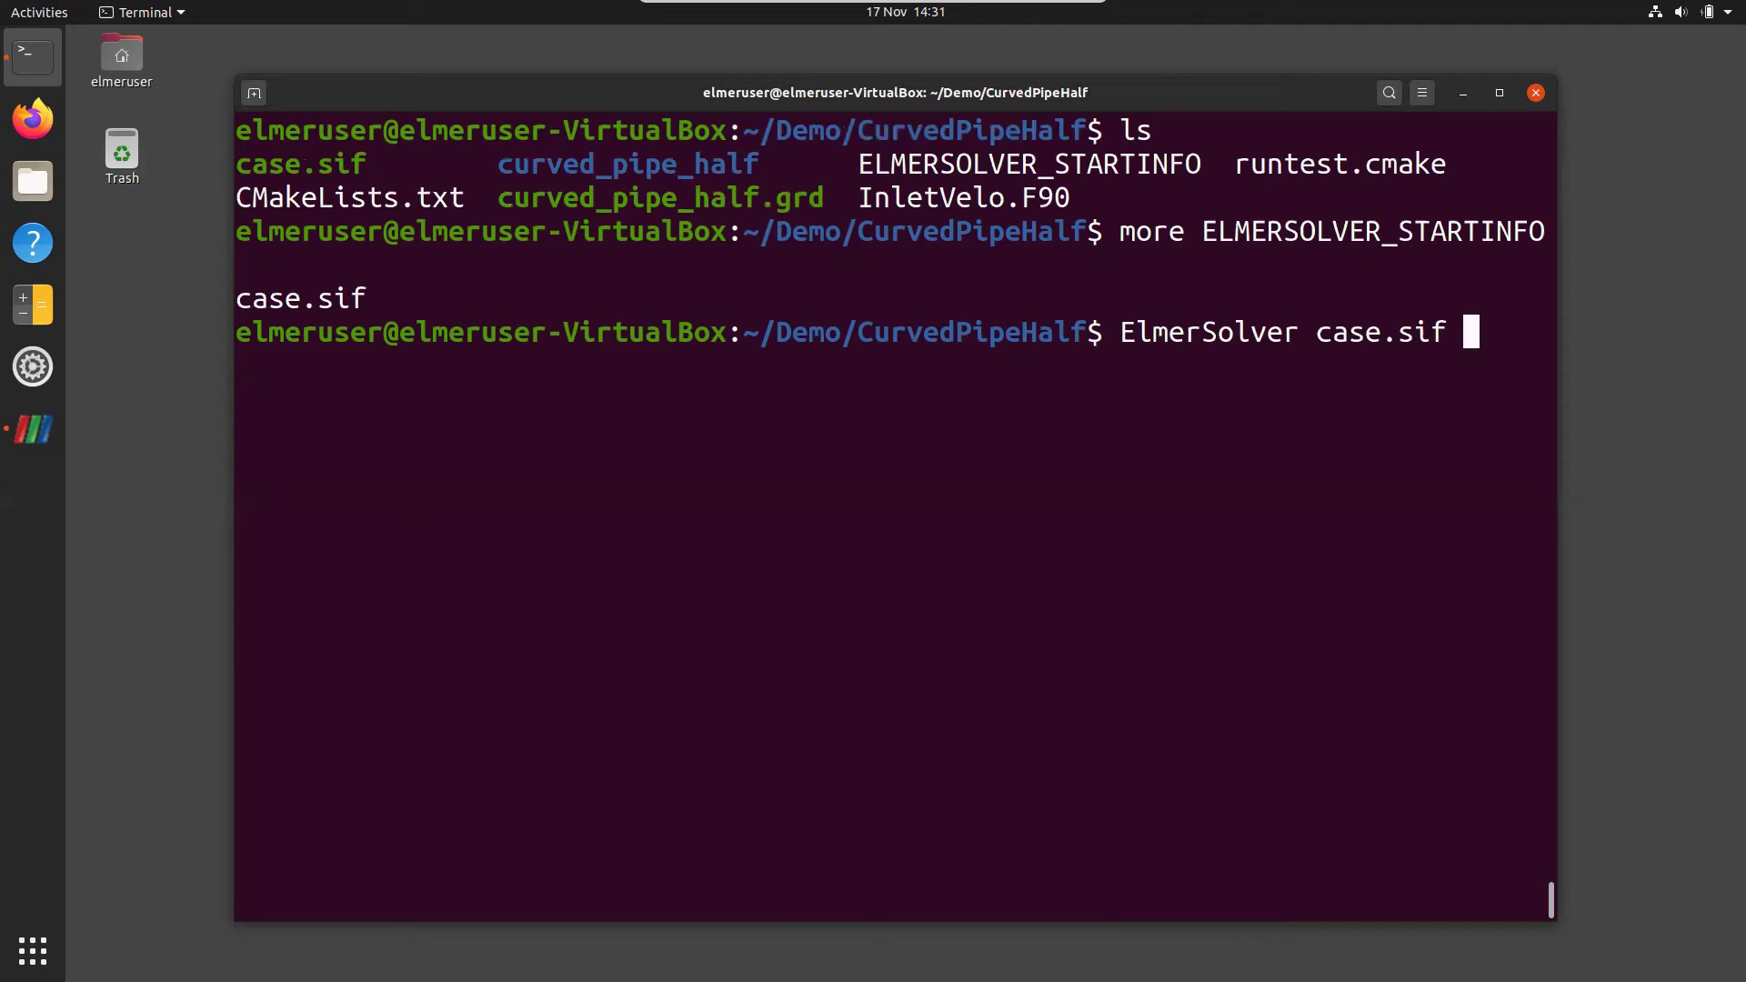
key("Return")
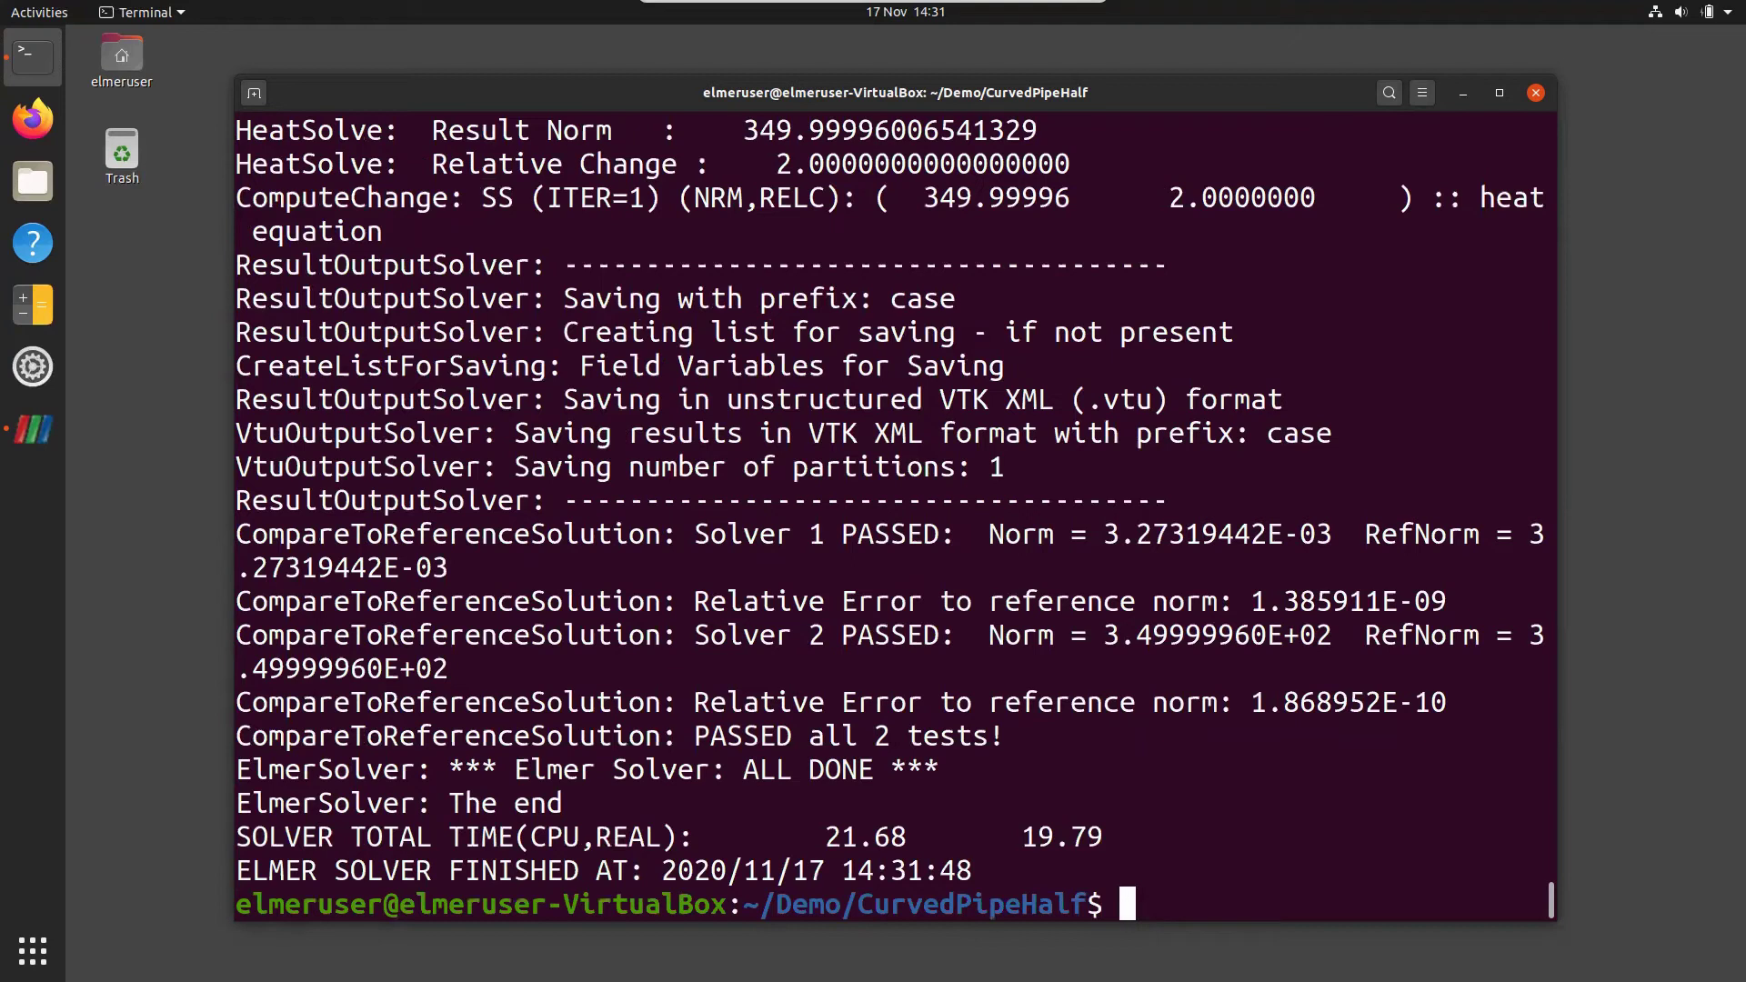
- Remove hinge_t0001.vtu and load Demo/CurvedPipeHalf/curved_pipe_half/case_t0001.vtu into ParaView
left_click(26, 426)
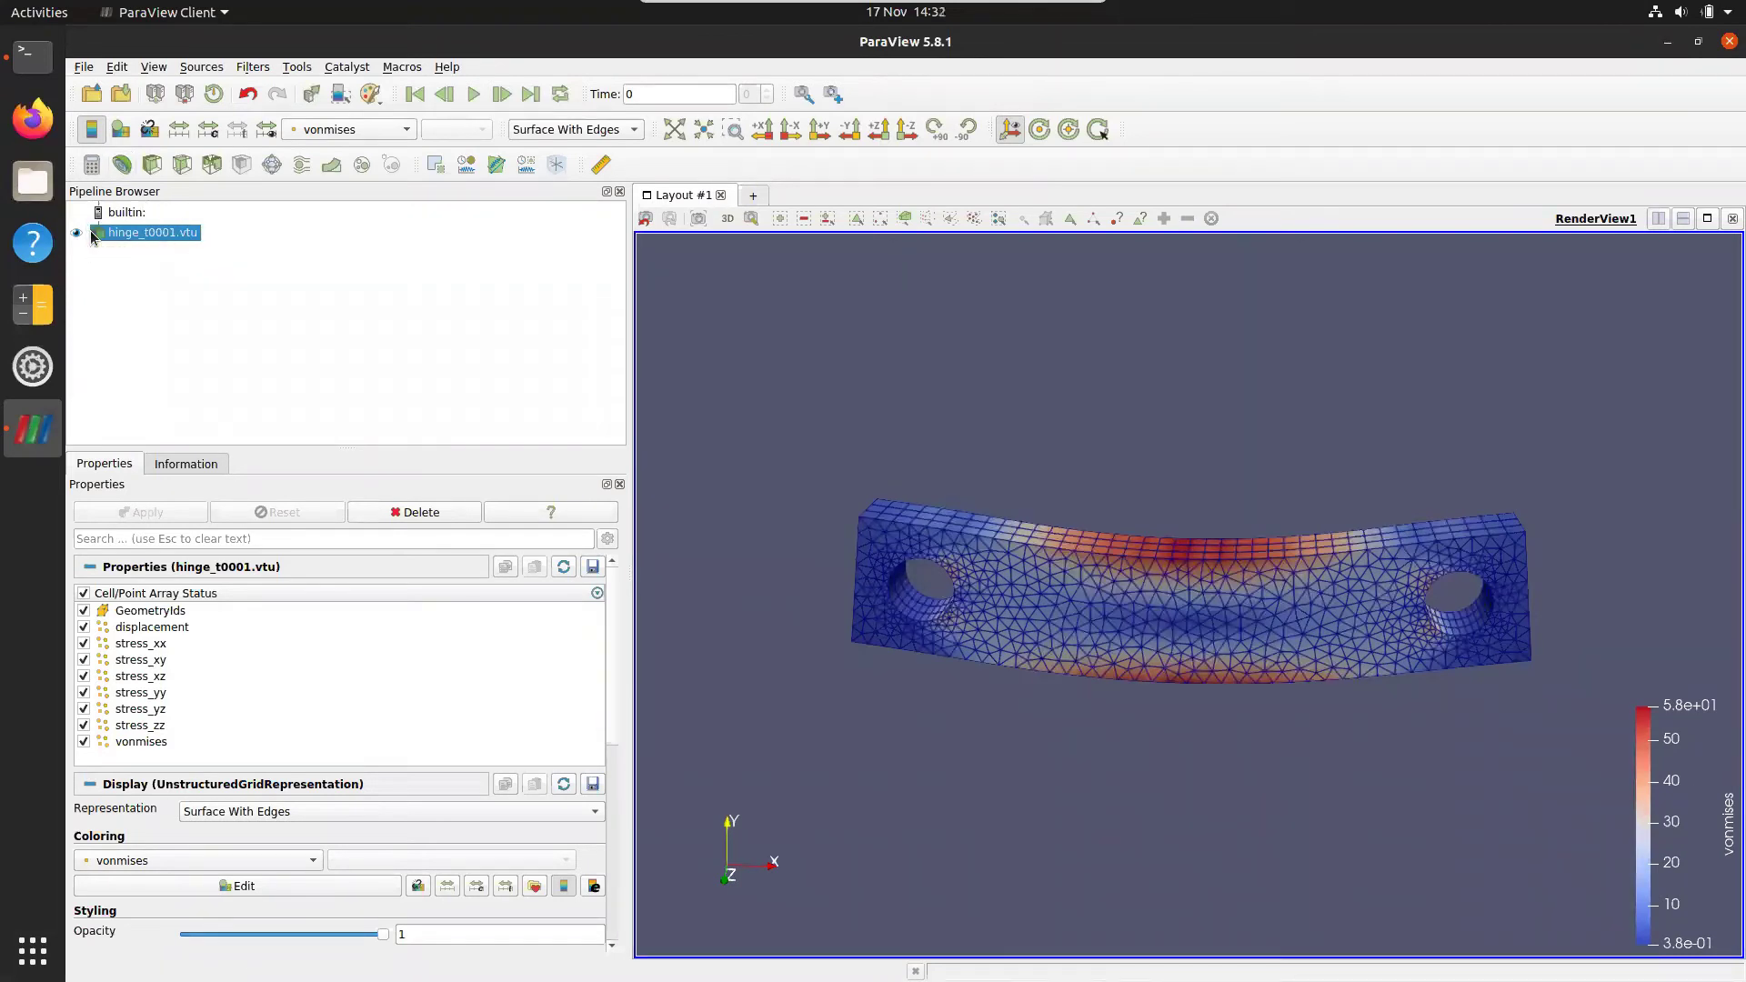
key("Delete")
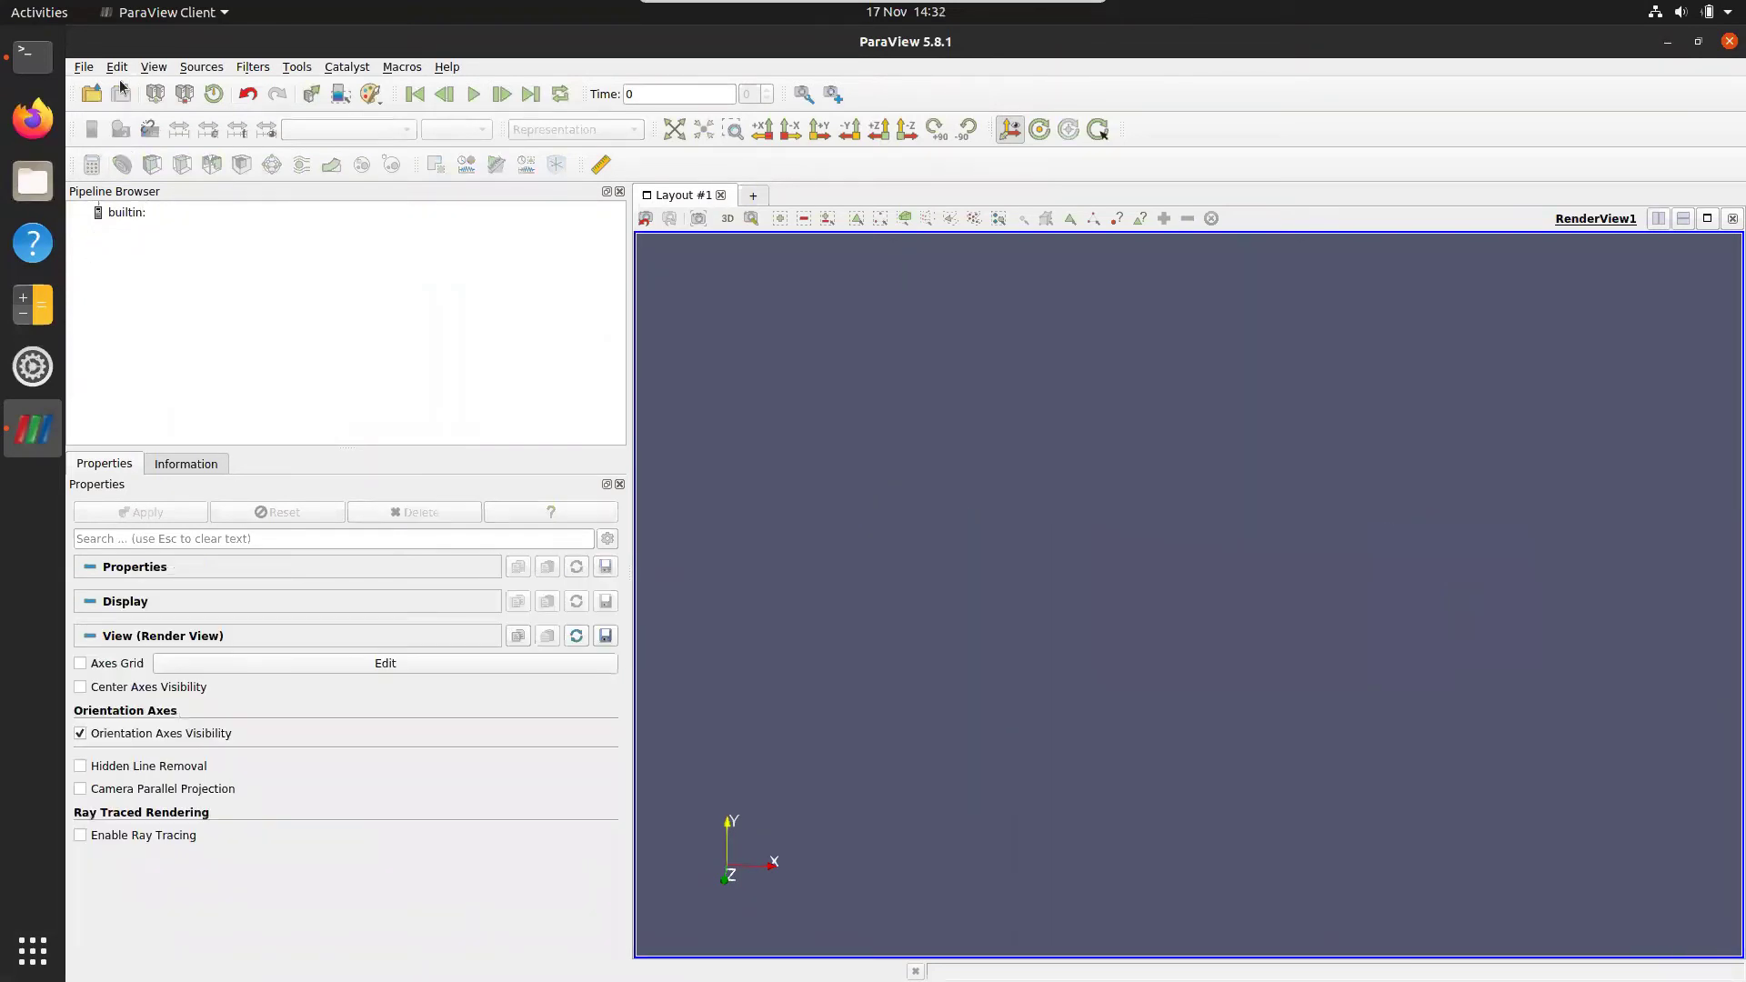
left_click(83, 68)
left_click(109, 82)
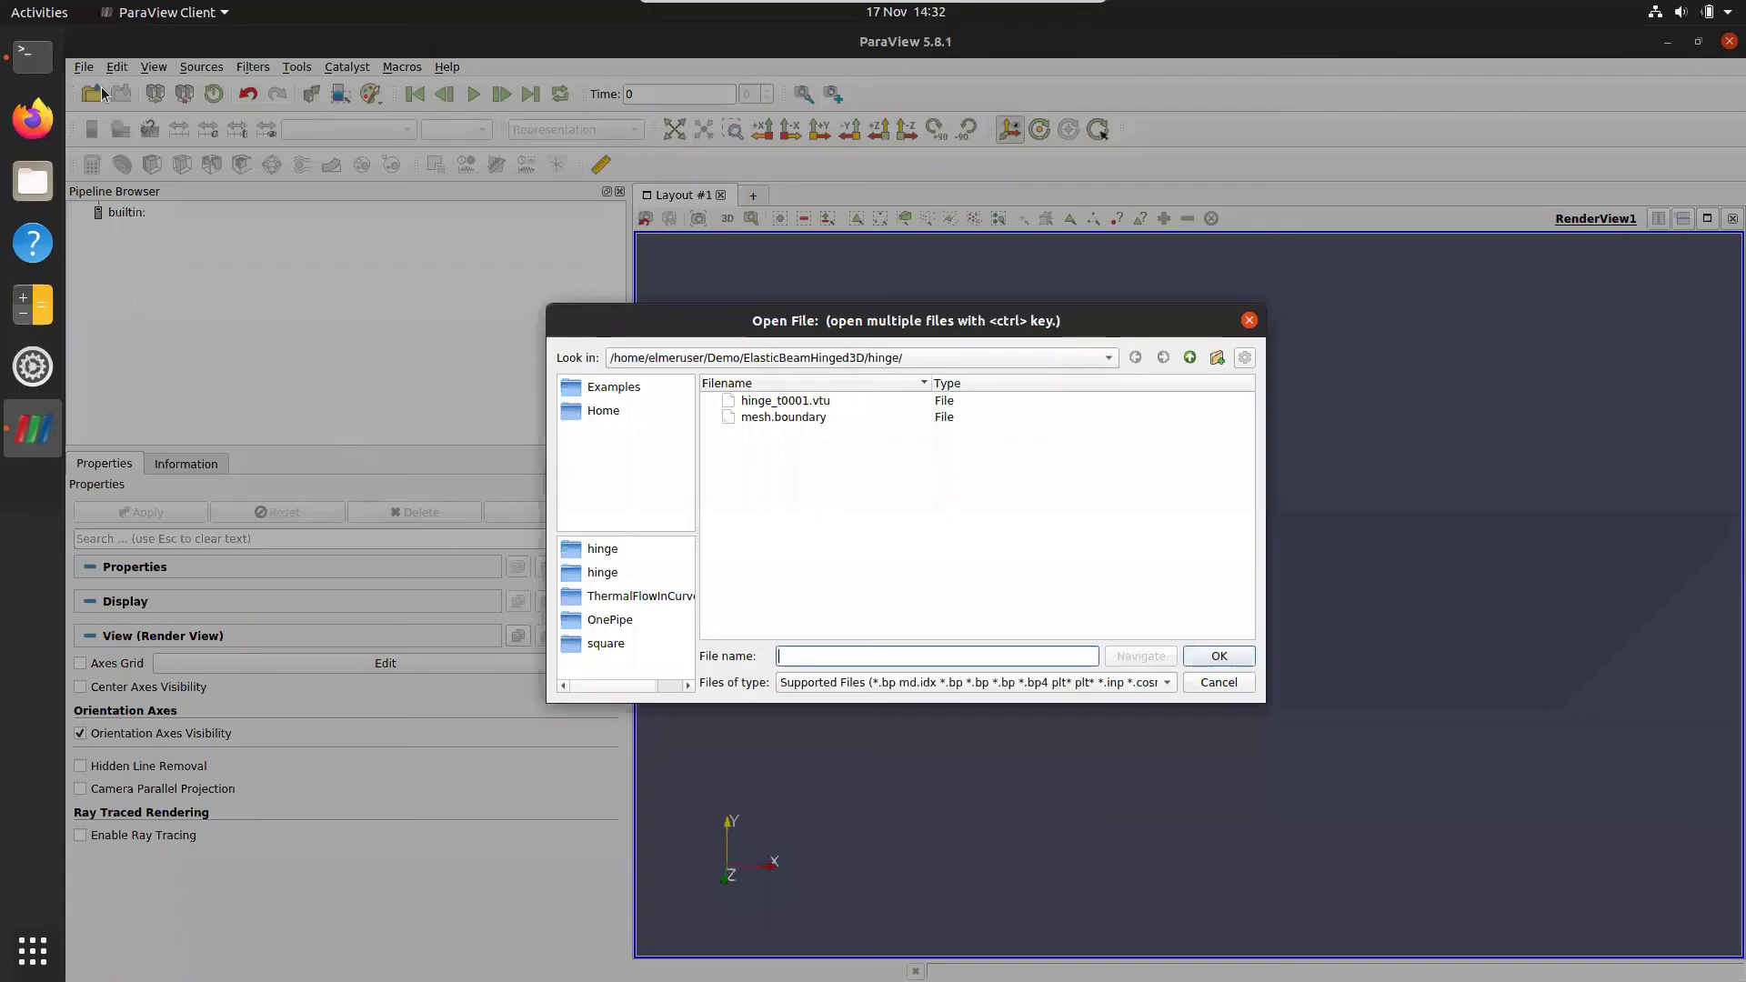
left_click(841, 356)
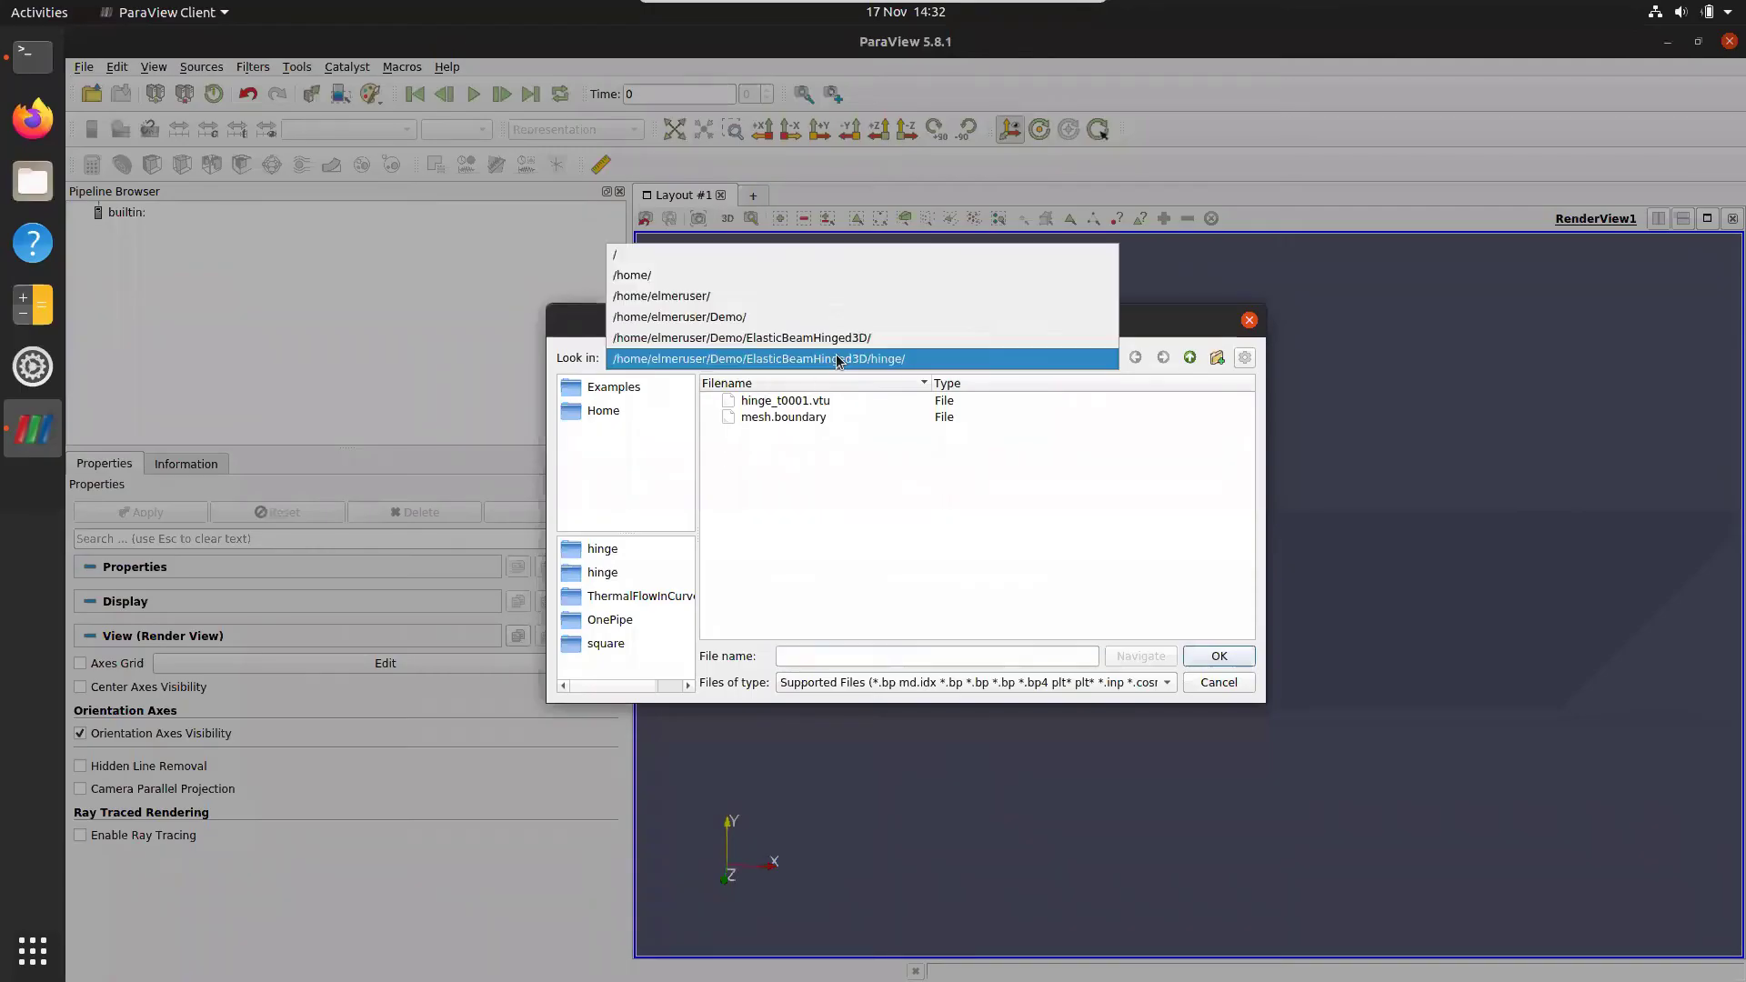
left_click(758, 312)
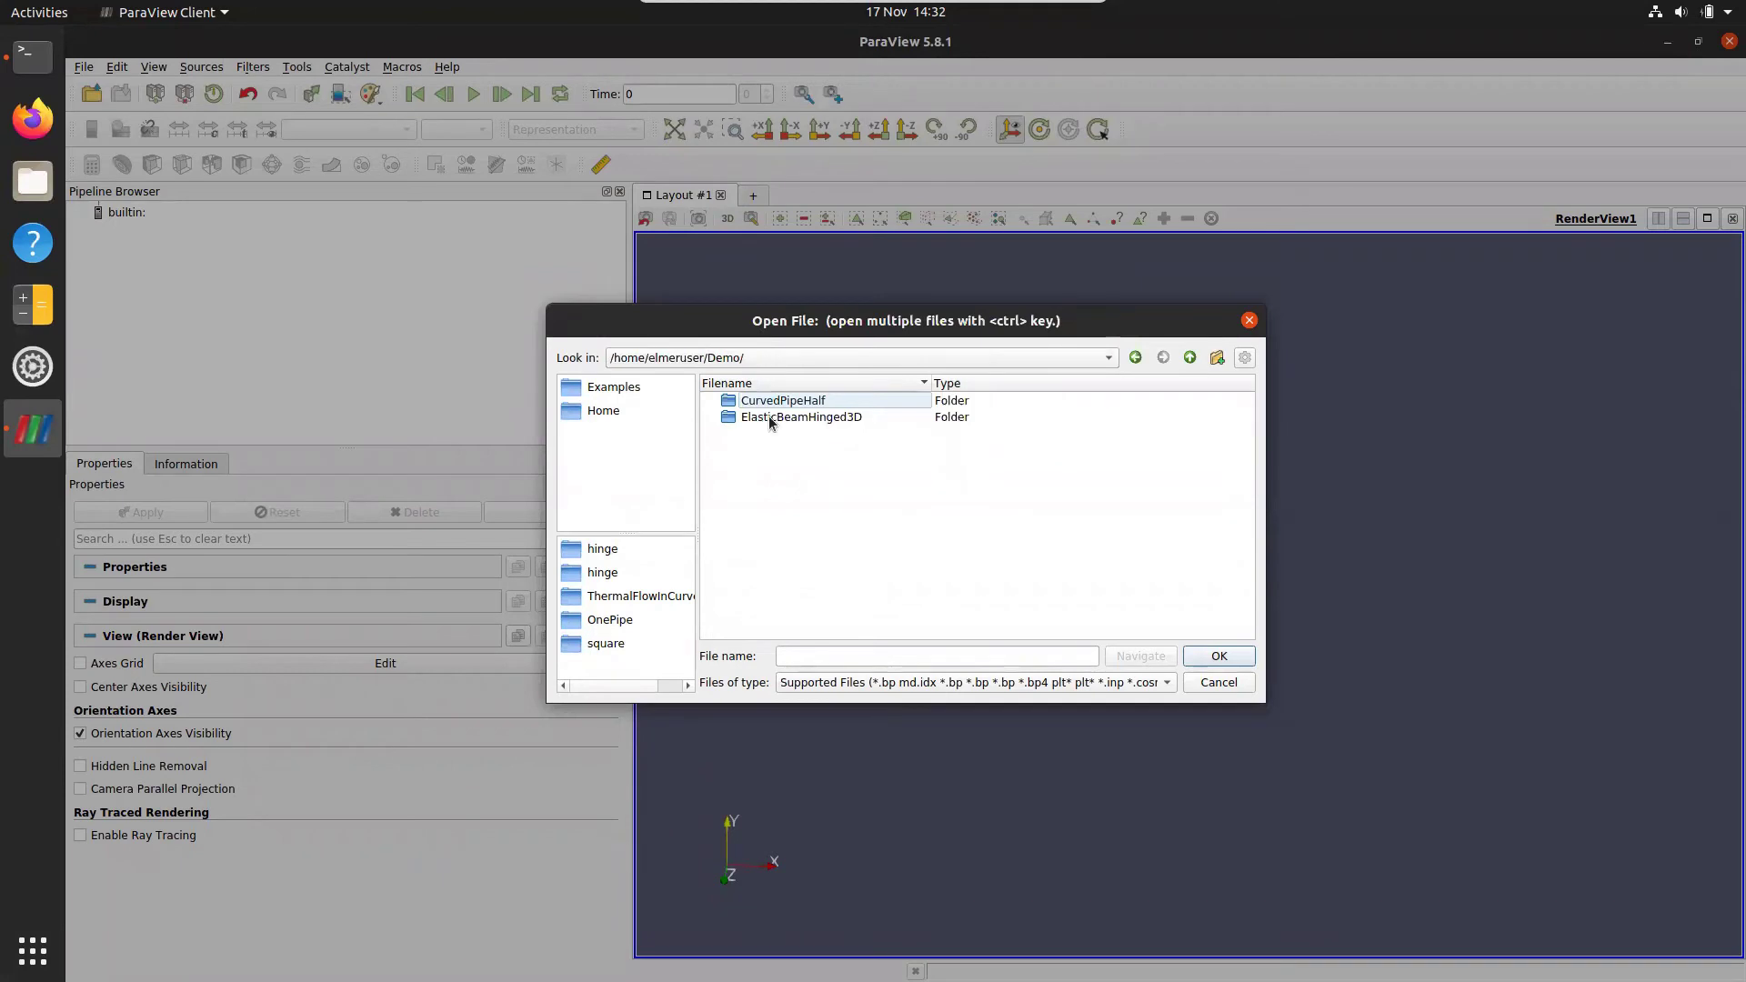
double_click(770, 401)
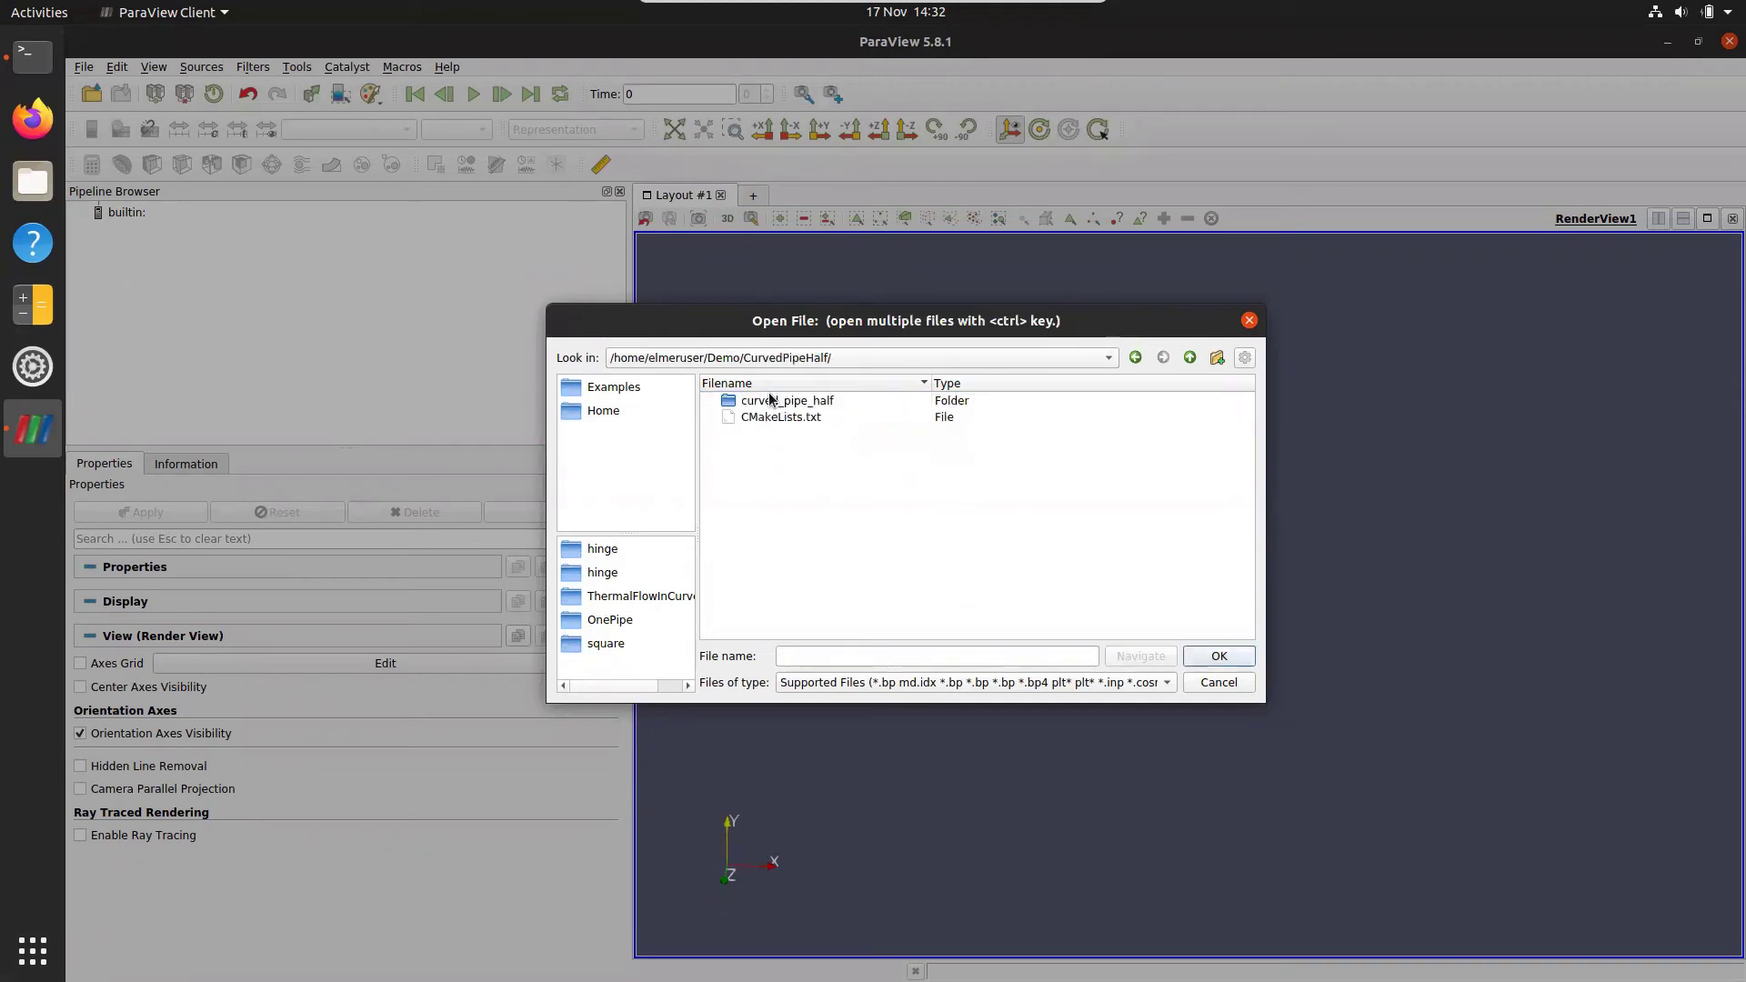
double_click(771, 401)
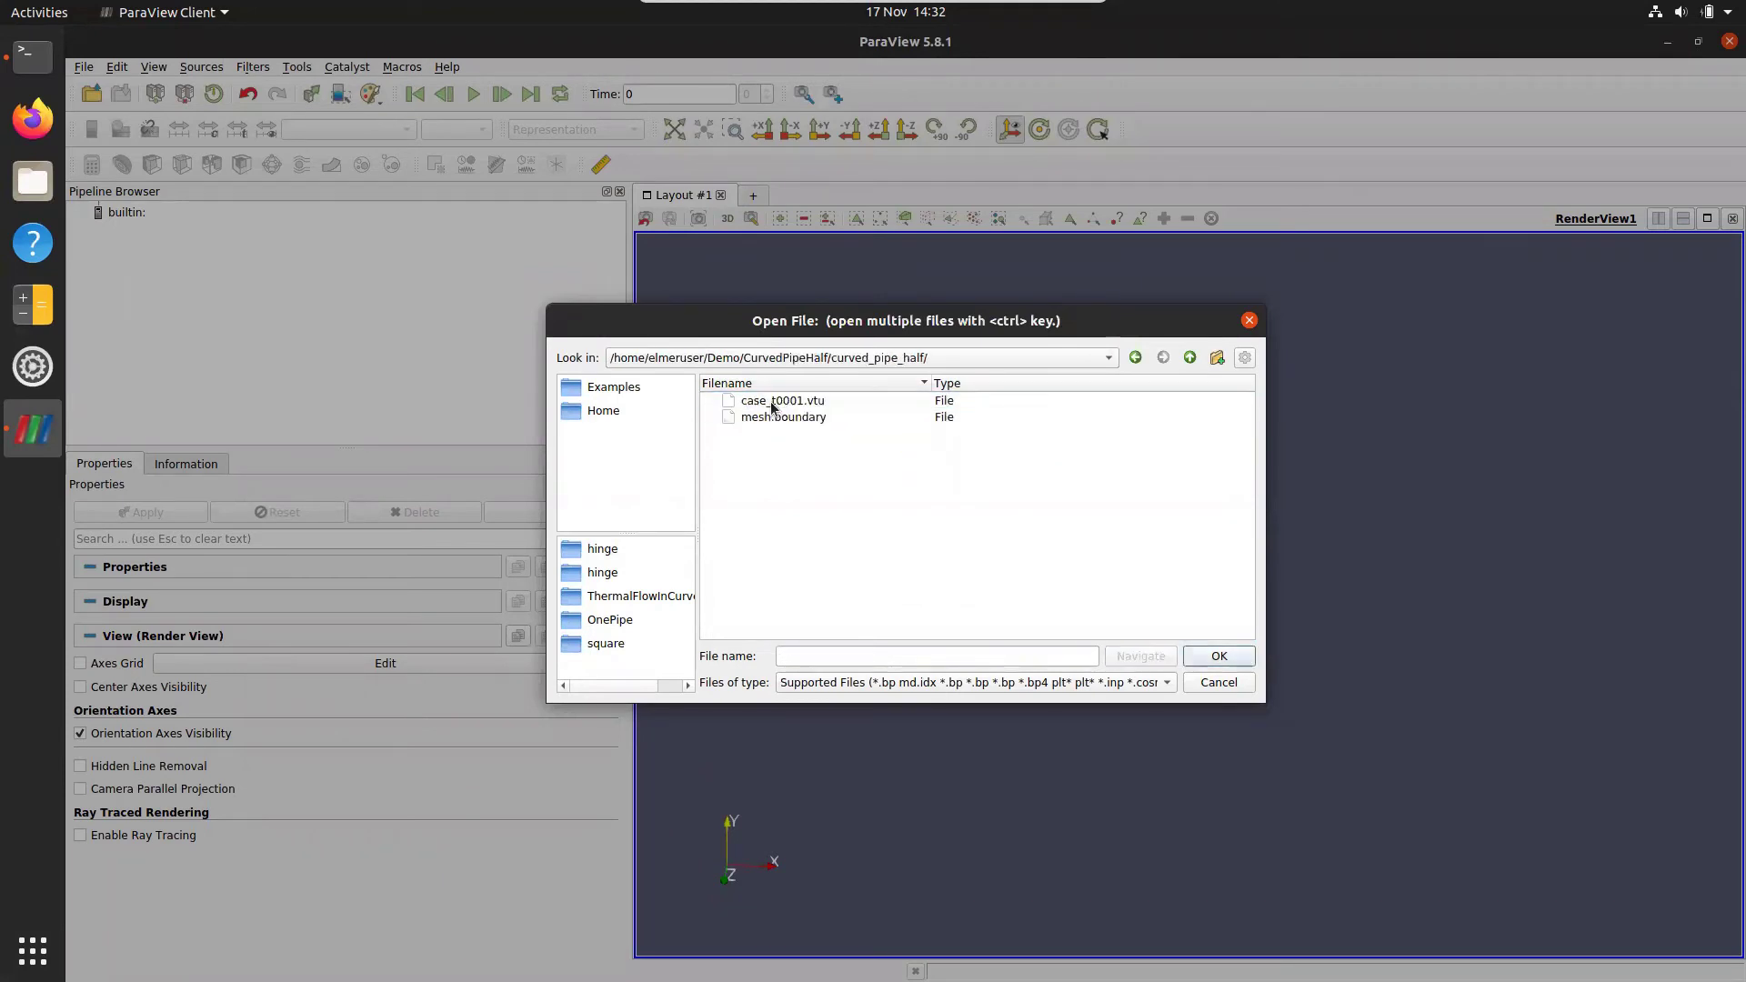
double_click(771, 401)
left_click(166, 514)
- Colour the curved half-pipe surface by the temperature field
left_click_drag(1217, 691, 1111, 455)
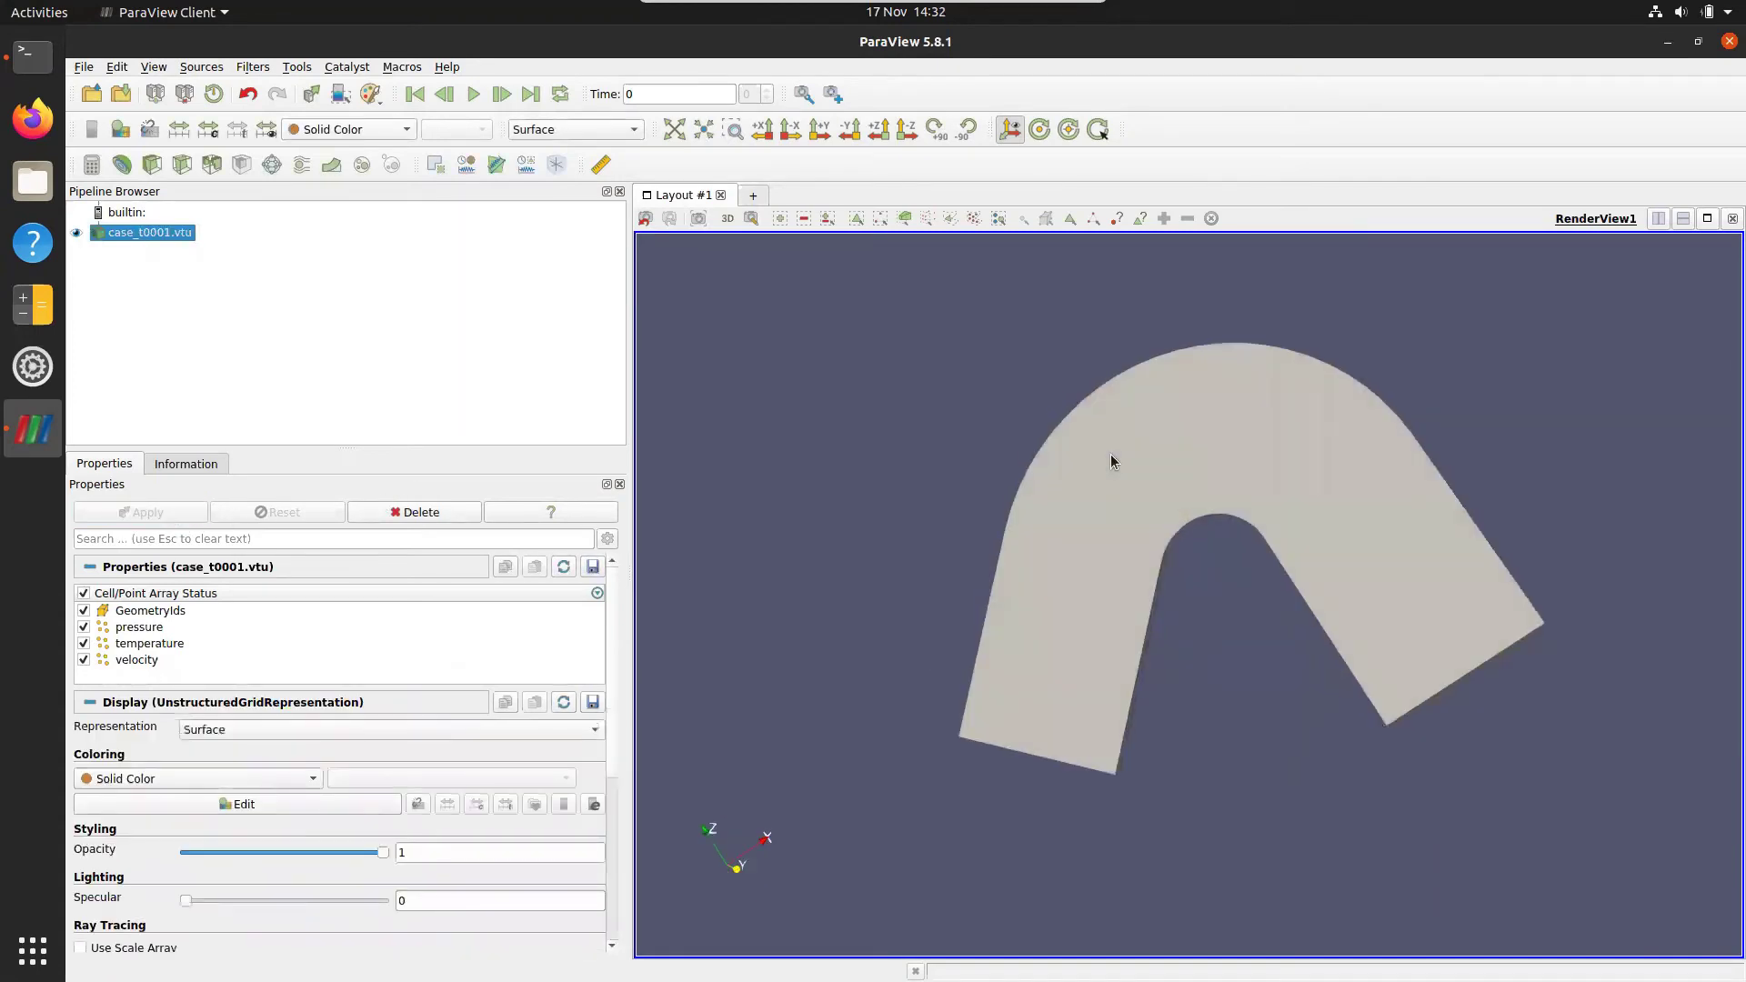
left_click(320, 129)
left_click(331, 173)
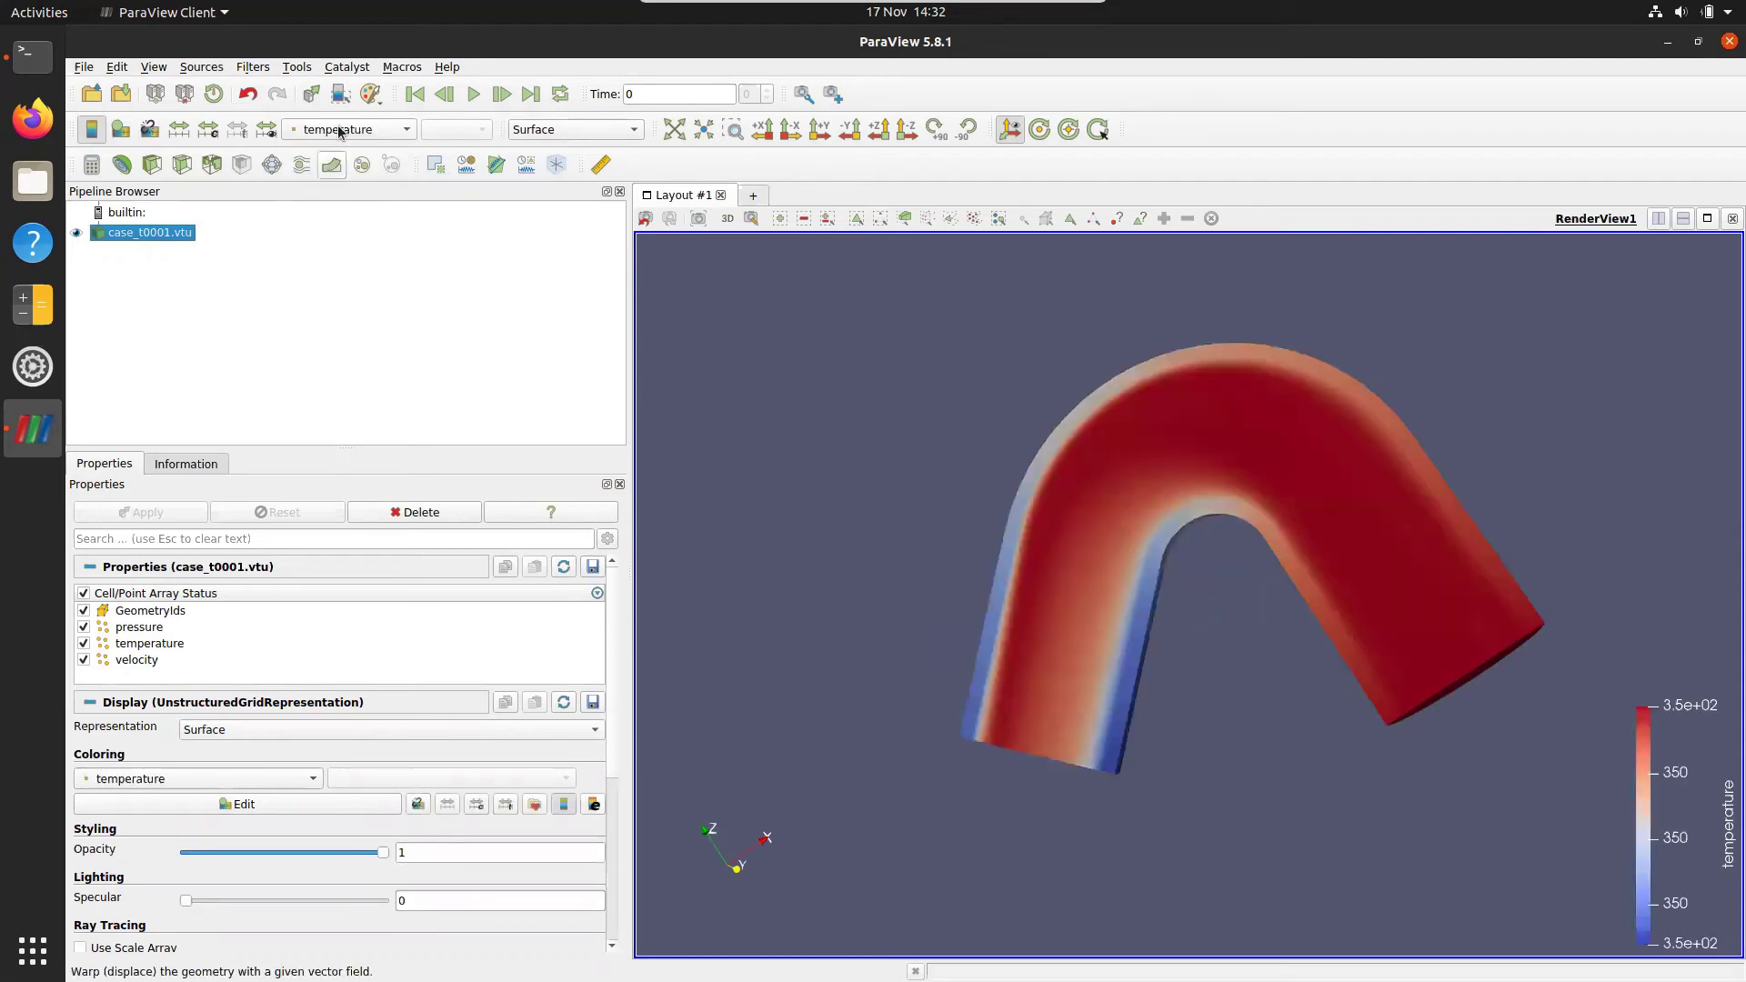
left_click_drag(1110, 622, 1121, 621)
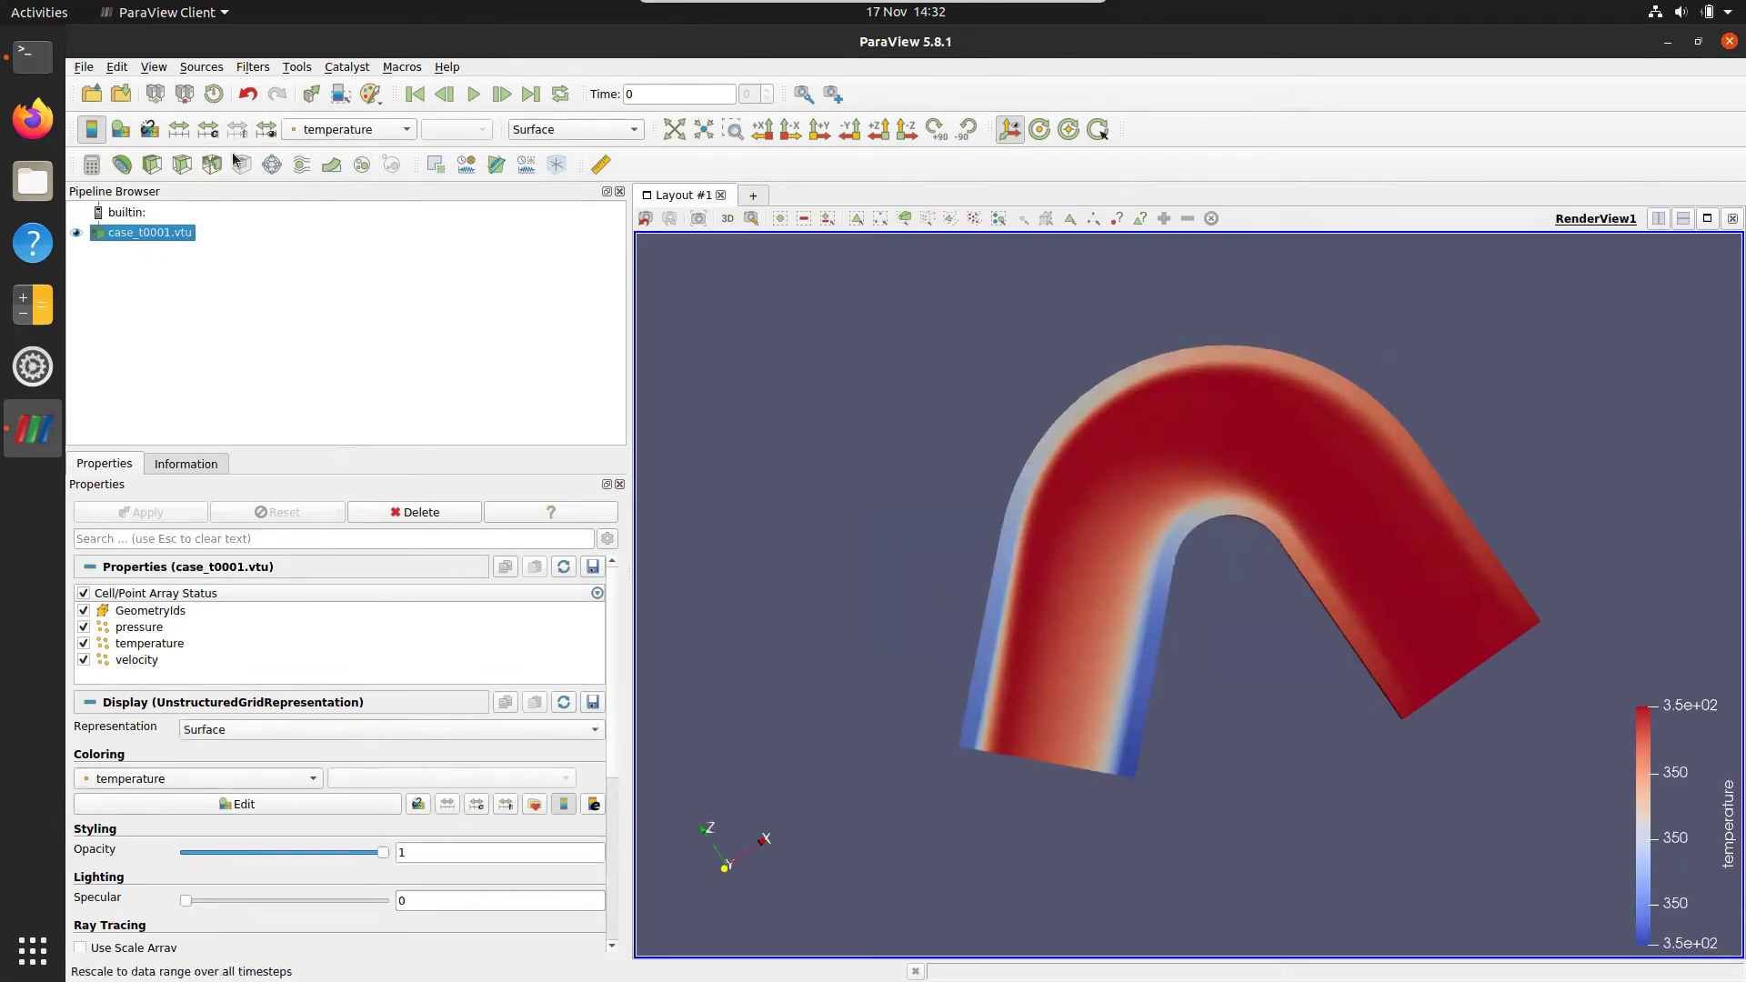
- Add a Glyph filter with arrows oriented and scaled by velocity
left_click(272, 165)
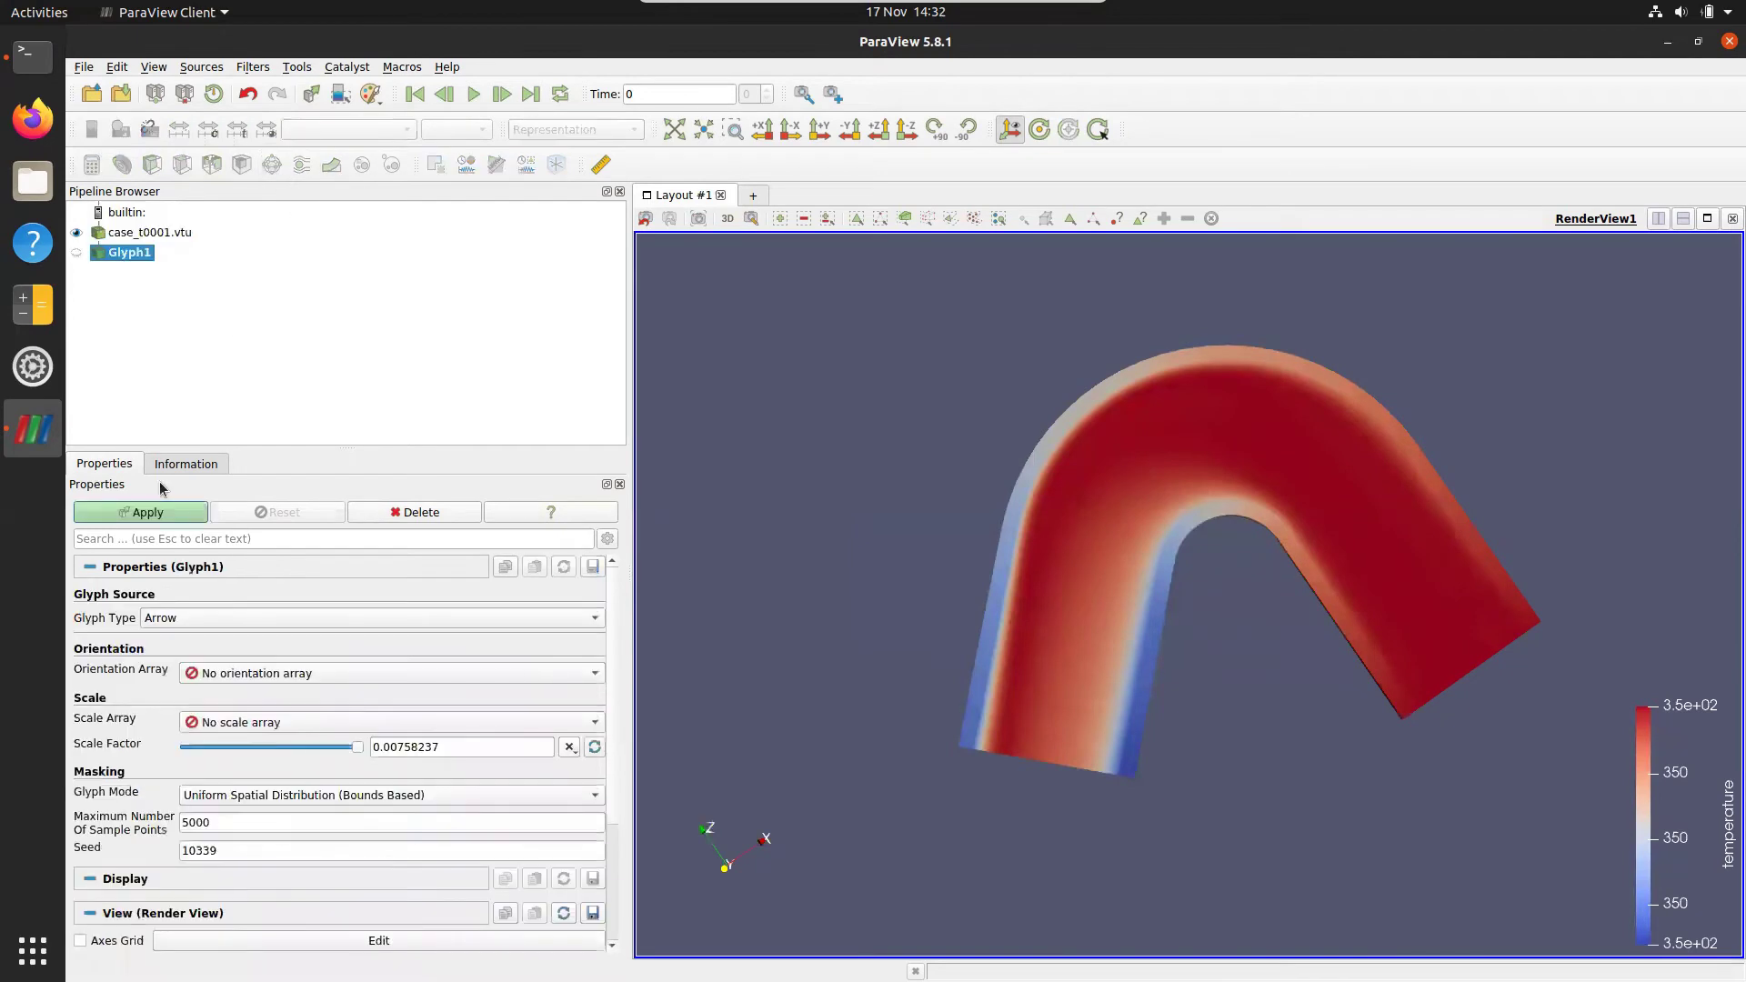
left_click(254, 674)
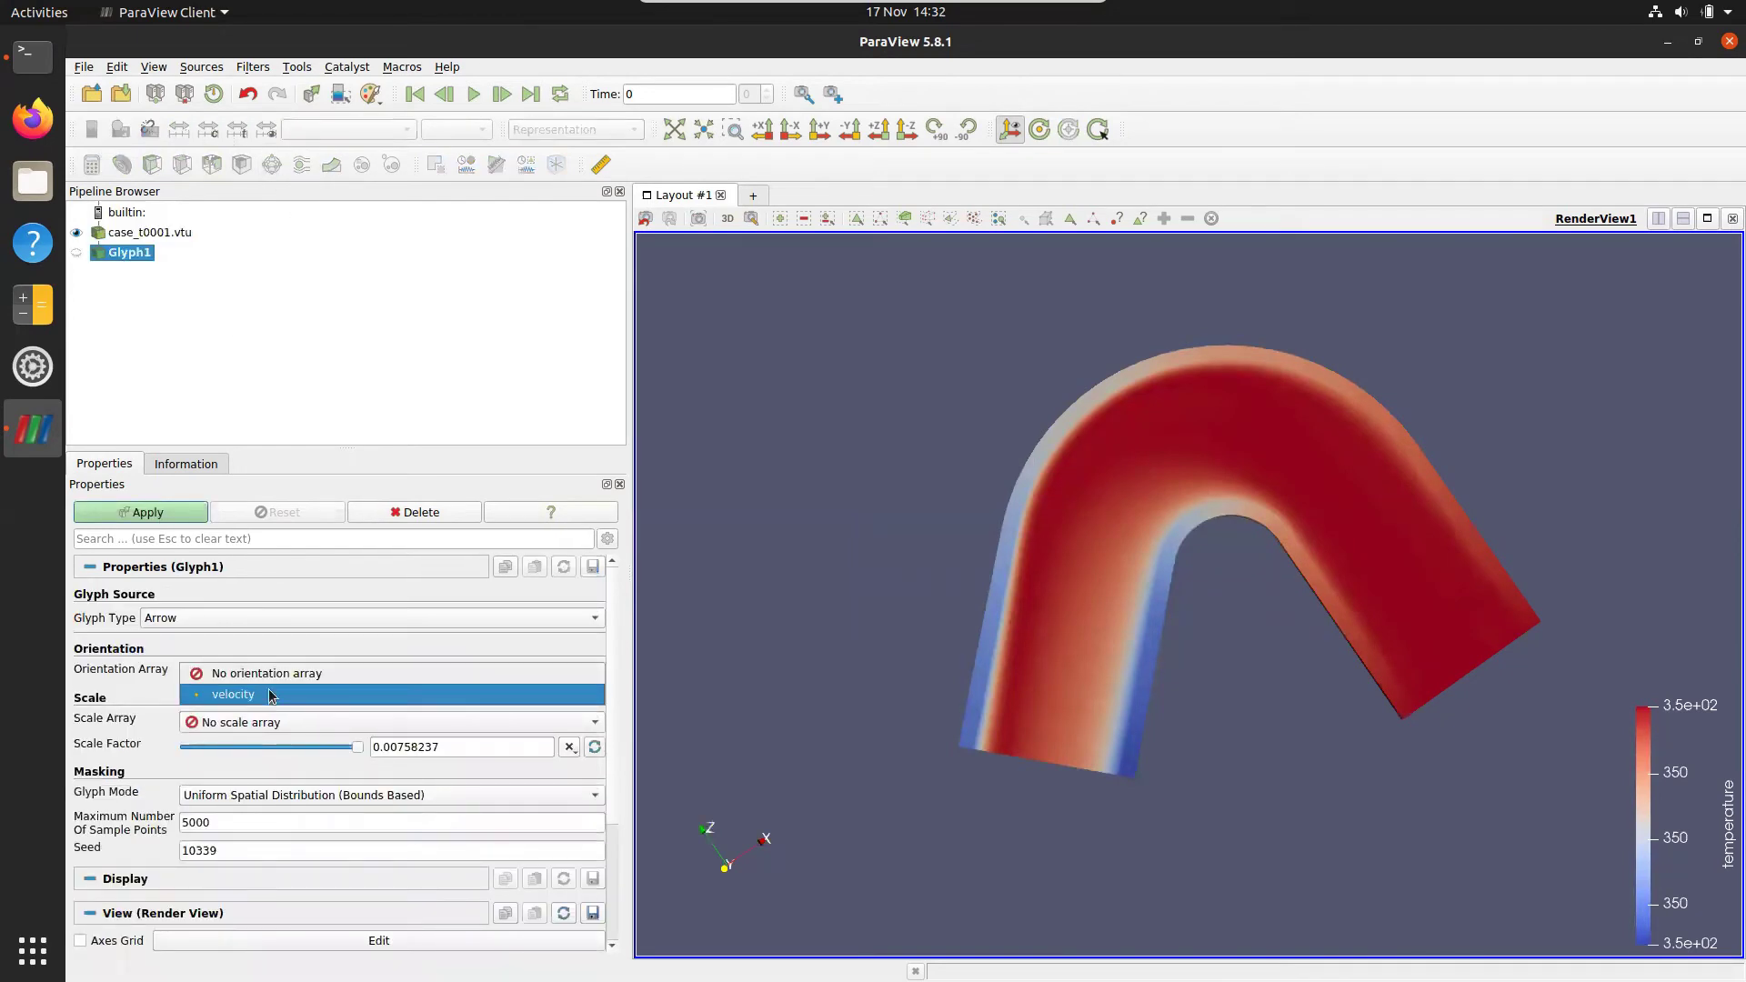
left_click(259, 692)
left_click(262, 723)
left_click(261, 785)
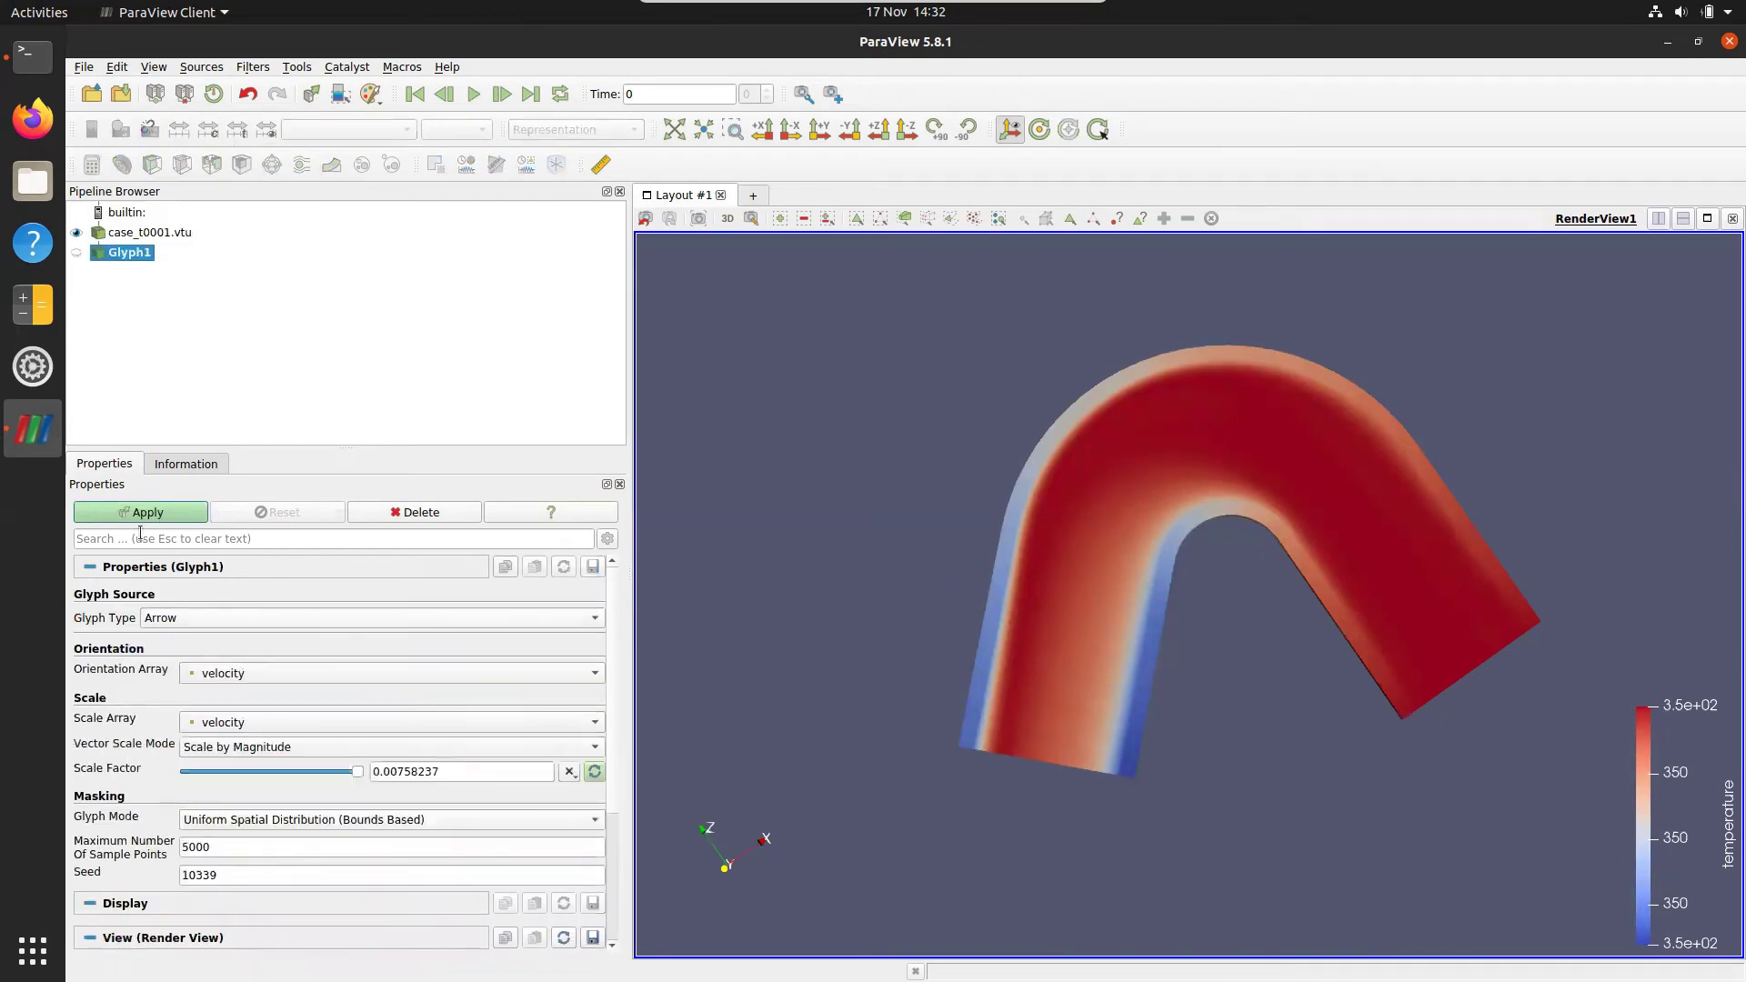
left_click(146, 513)
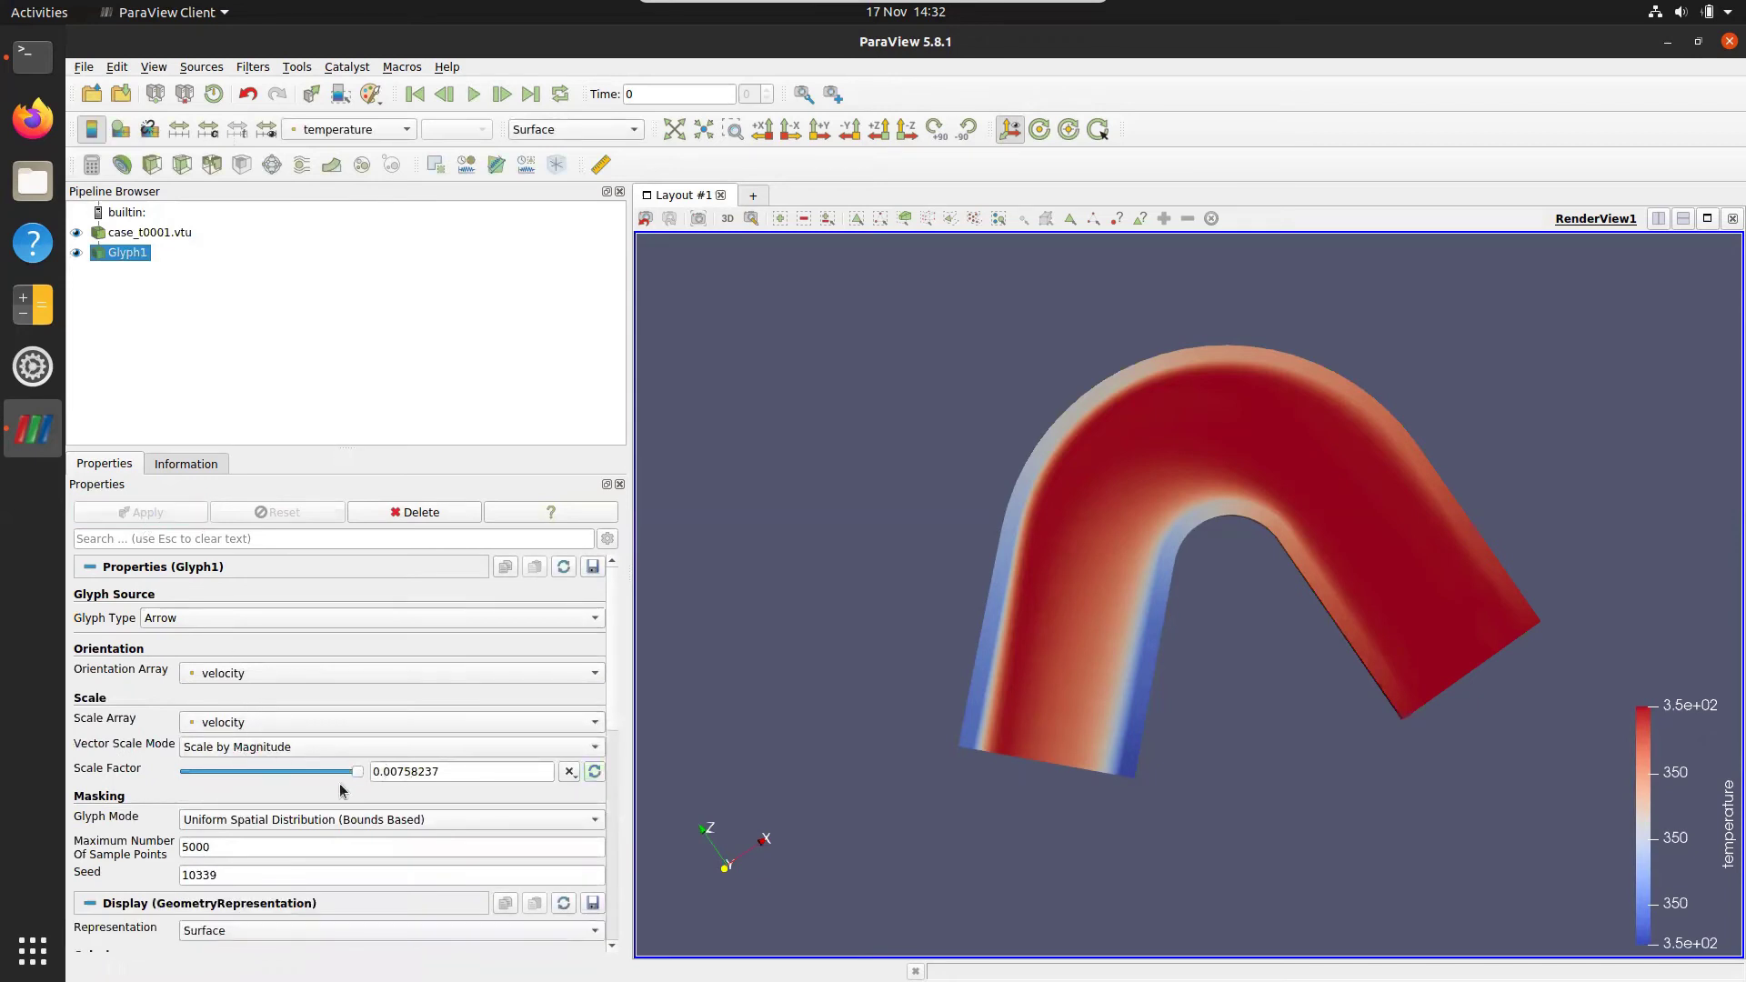
- Set the glyph Scale Factor to 0.758237
triple_click(400, 772)
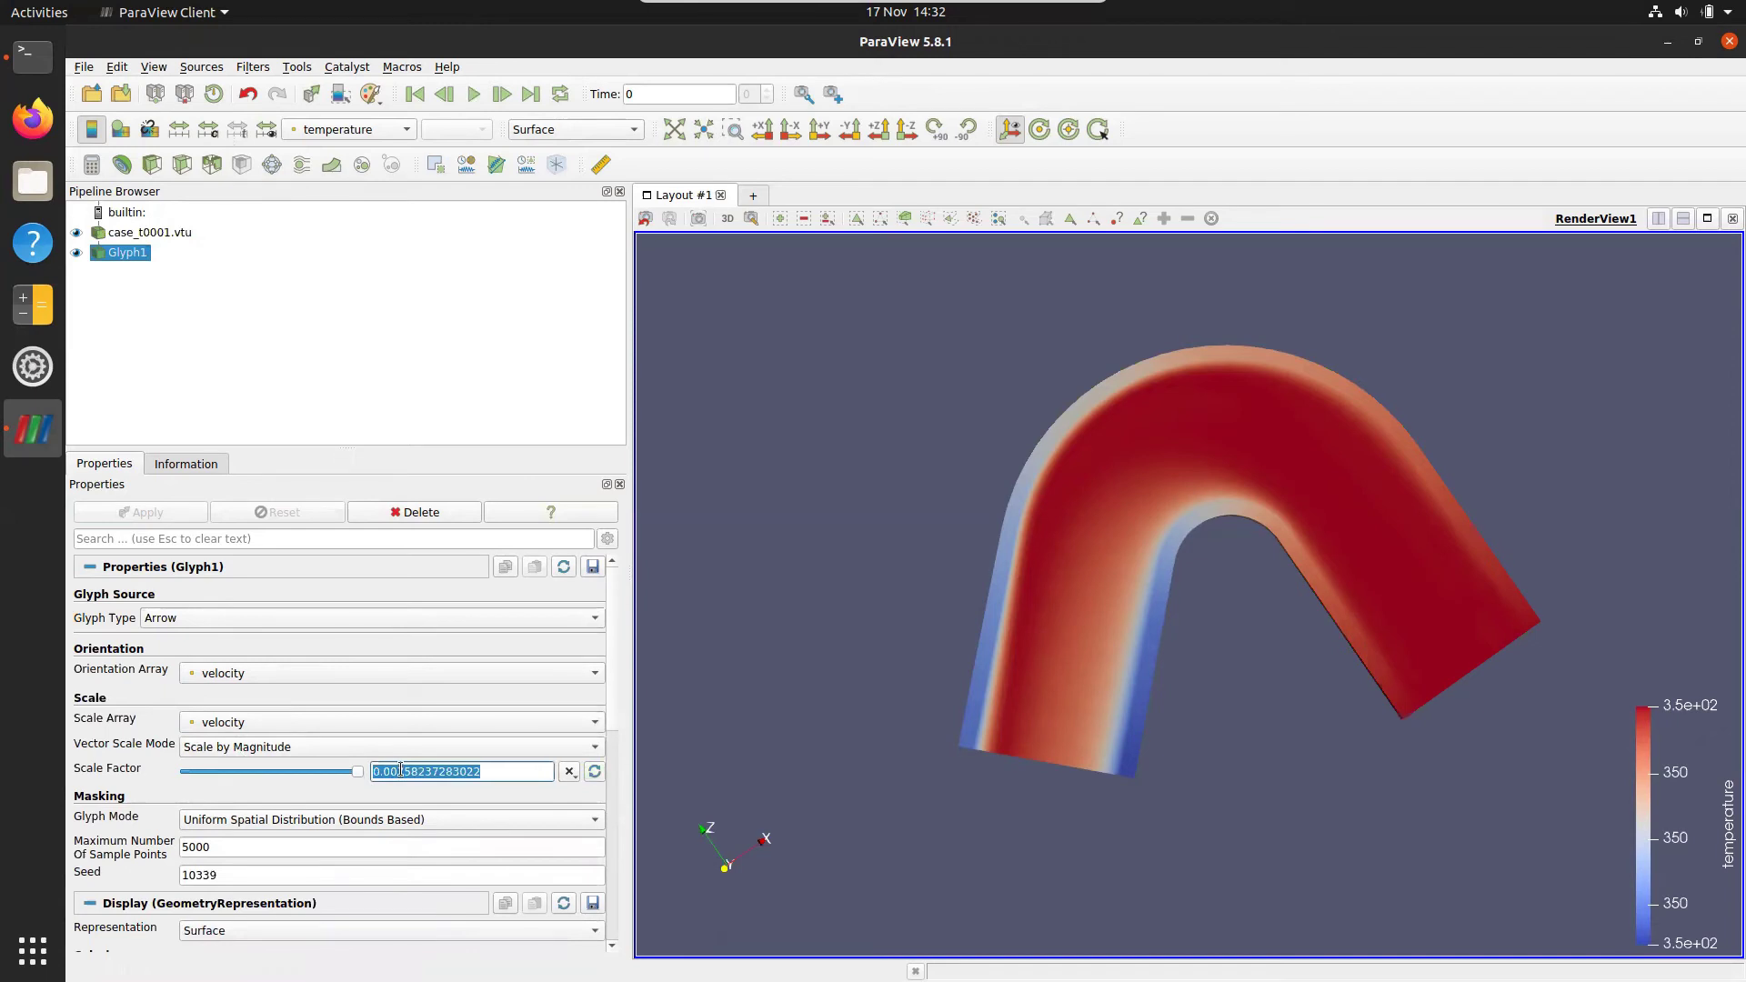
left_click(400, 770)
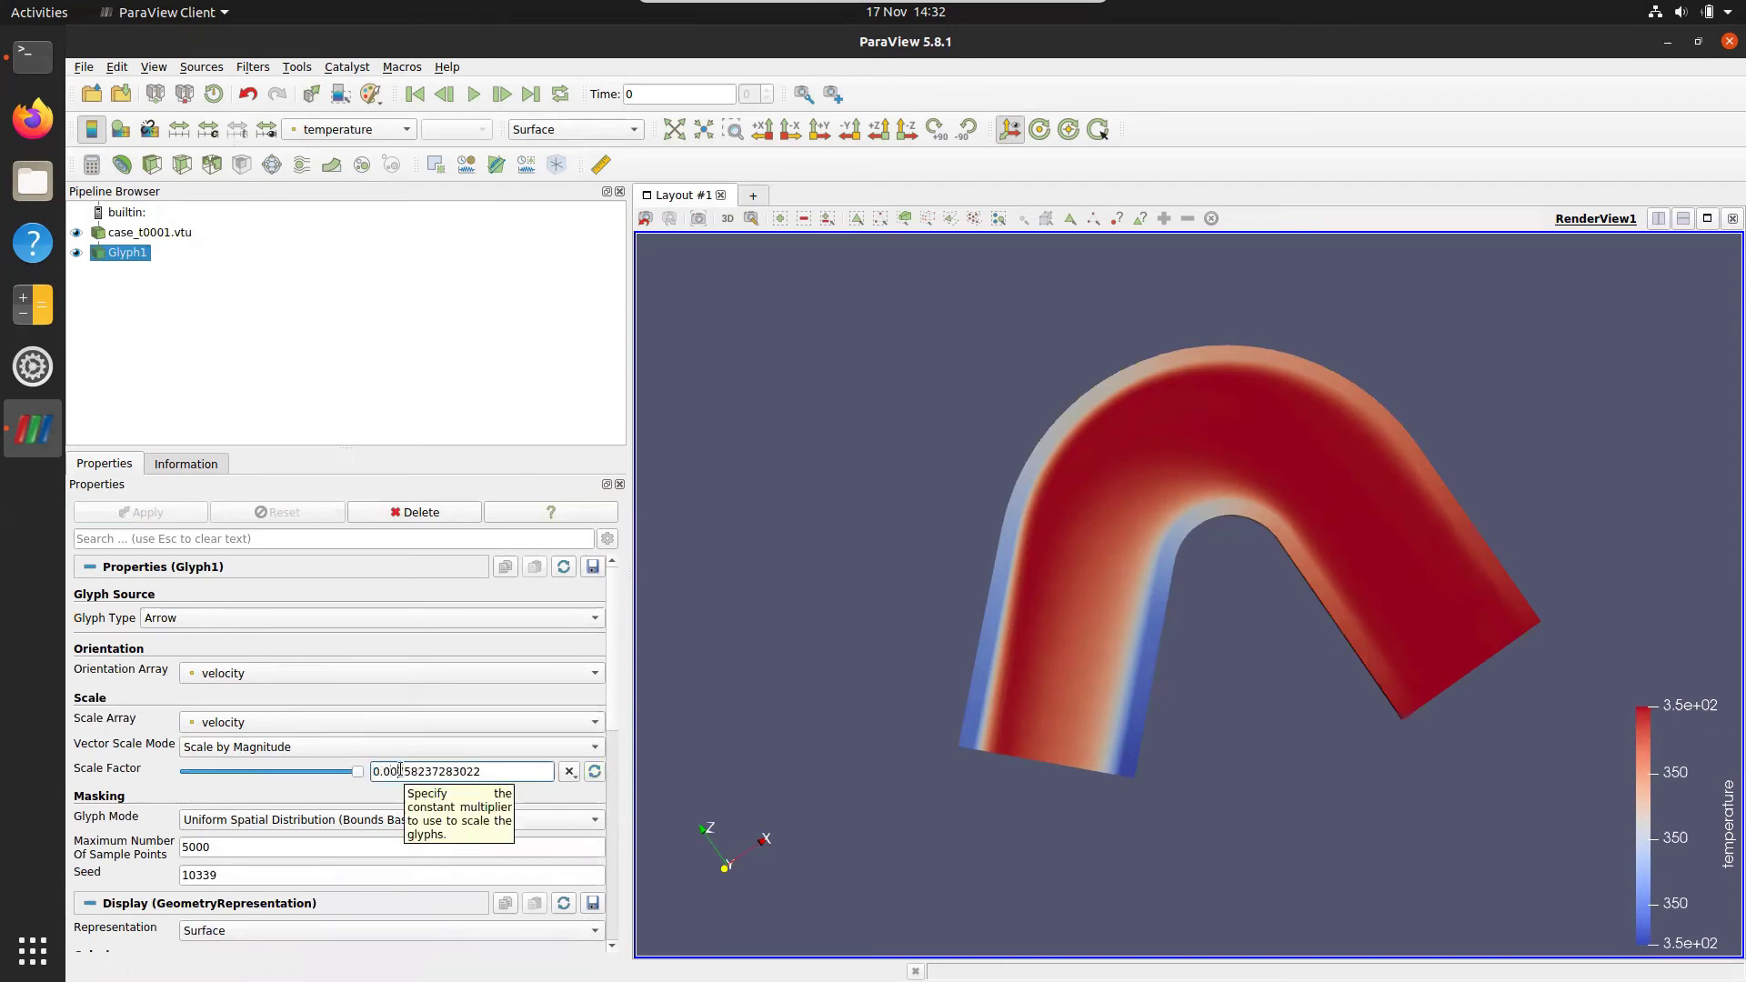
key("BackSpace")
key("BackSpace")
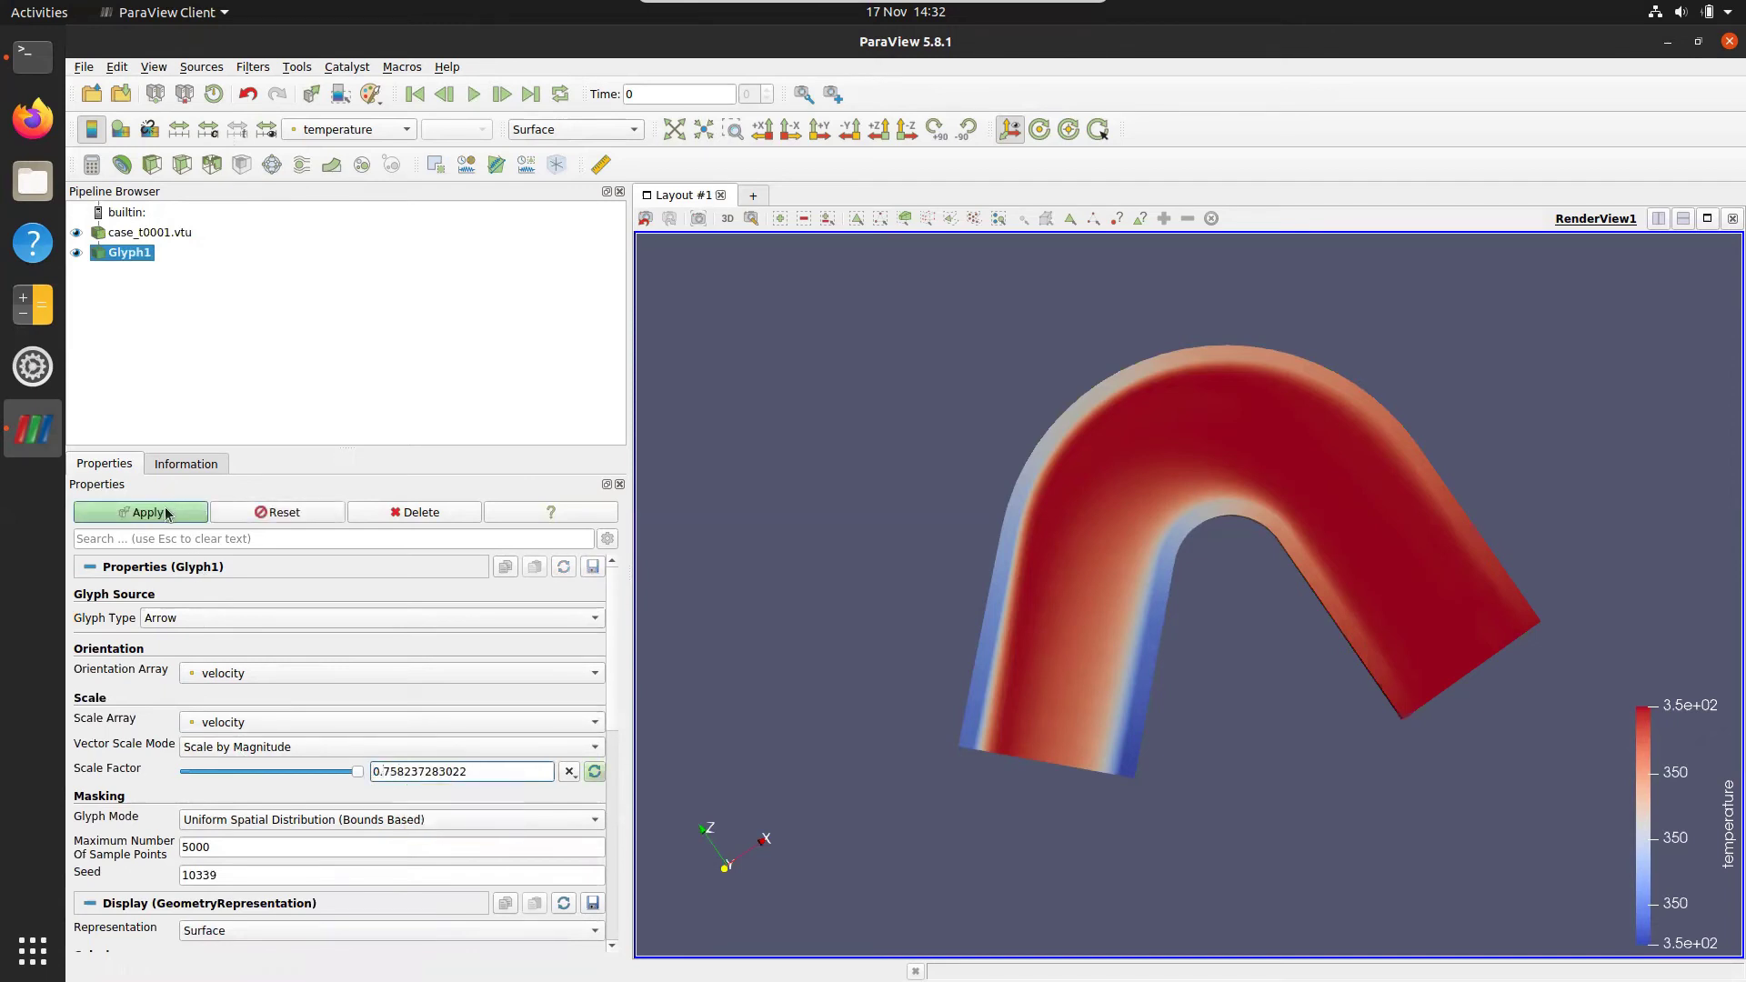
left_click(165, 513)
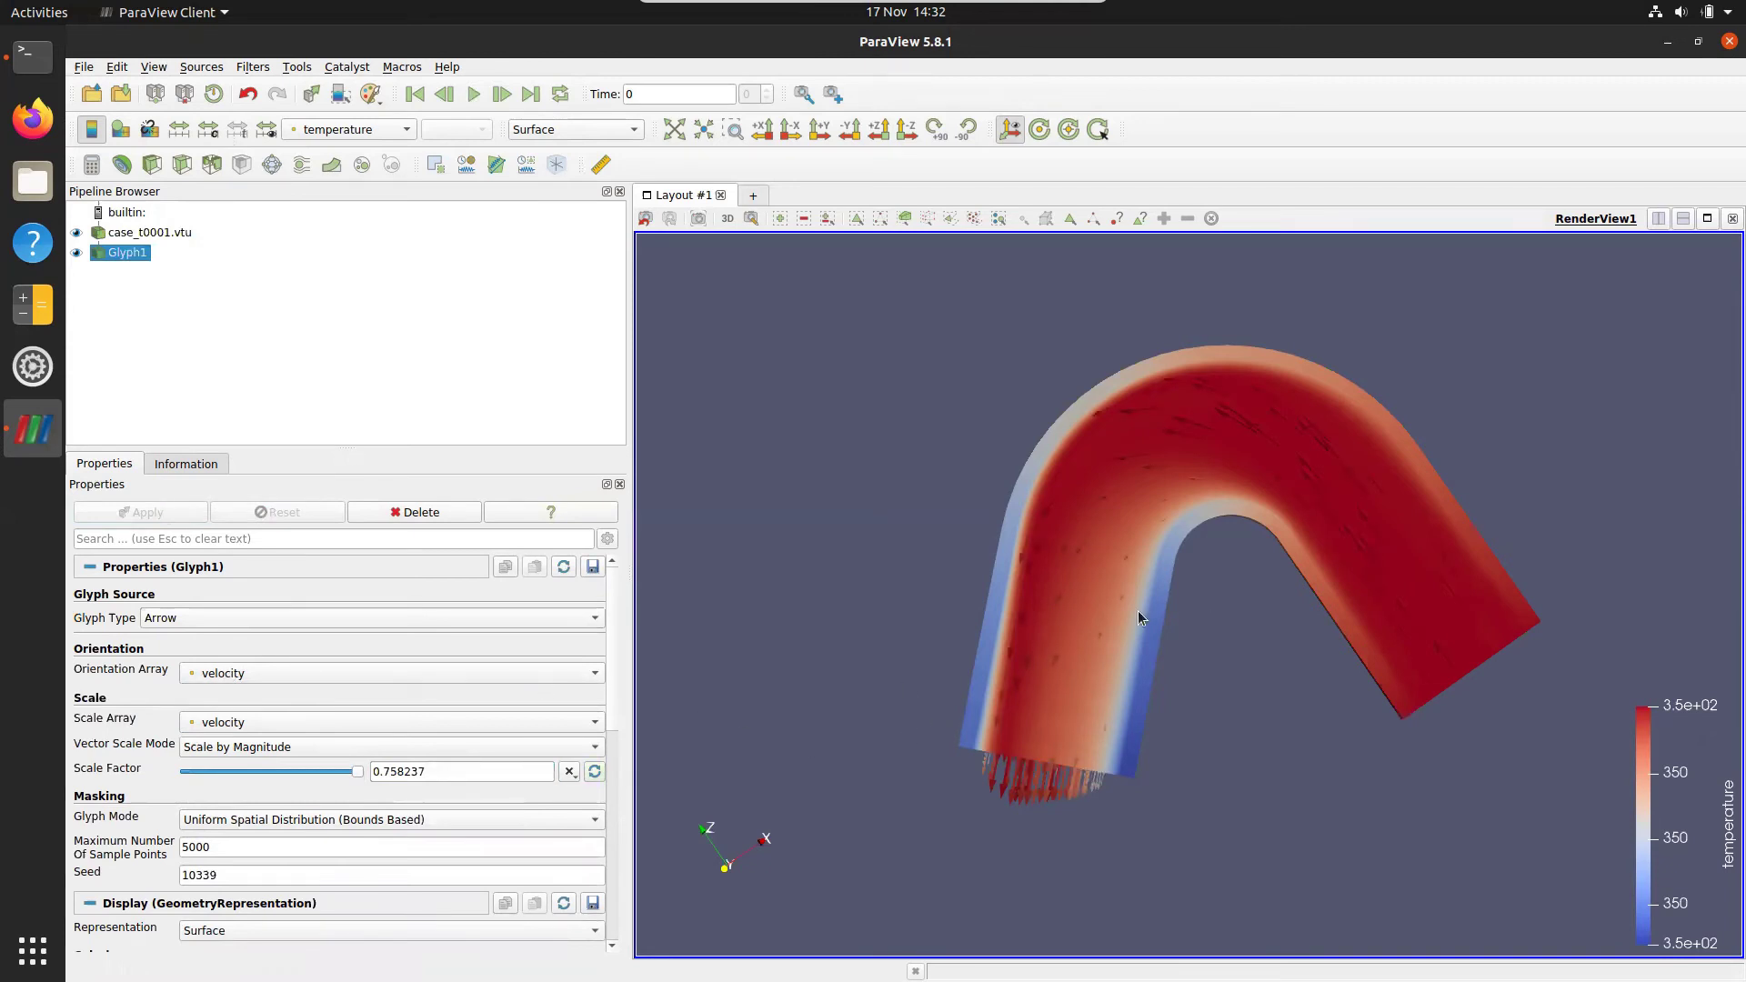
- Switch the Glyph Mode to All Points so every point gets an arrow
left_click(535, 822)
left_click(446, 804)
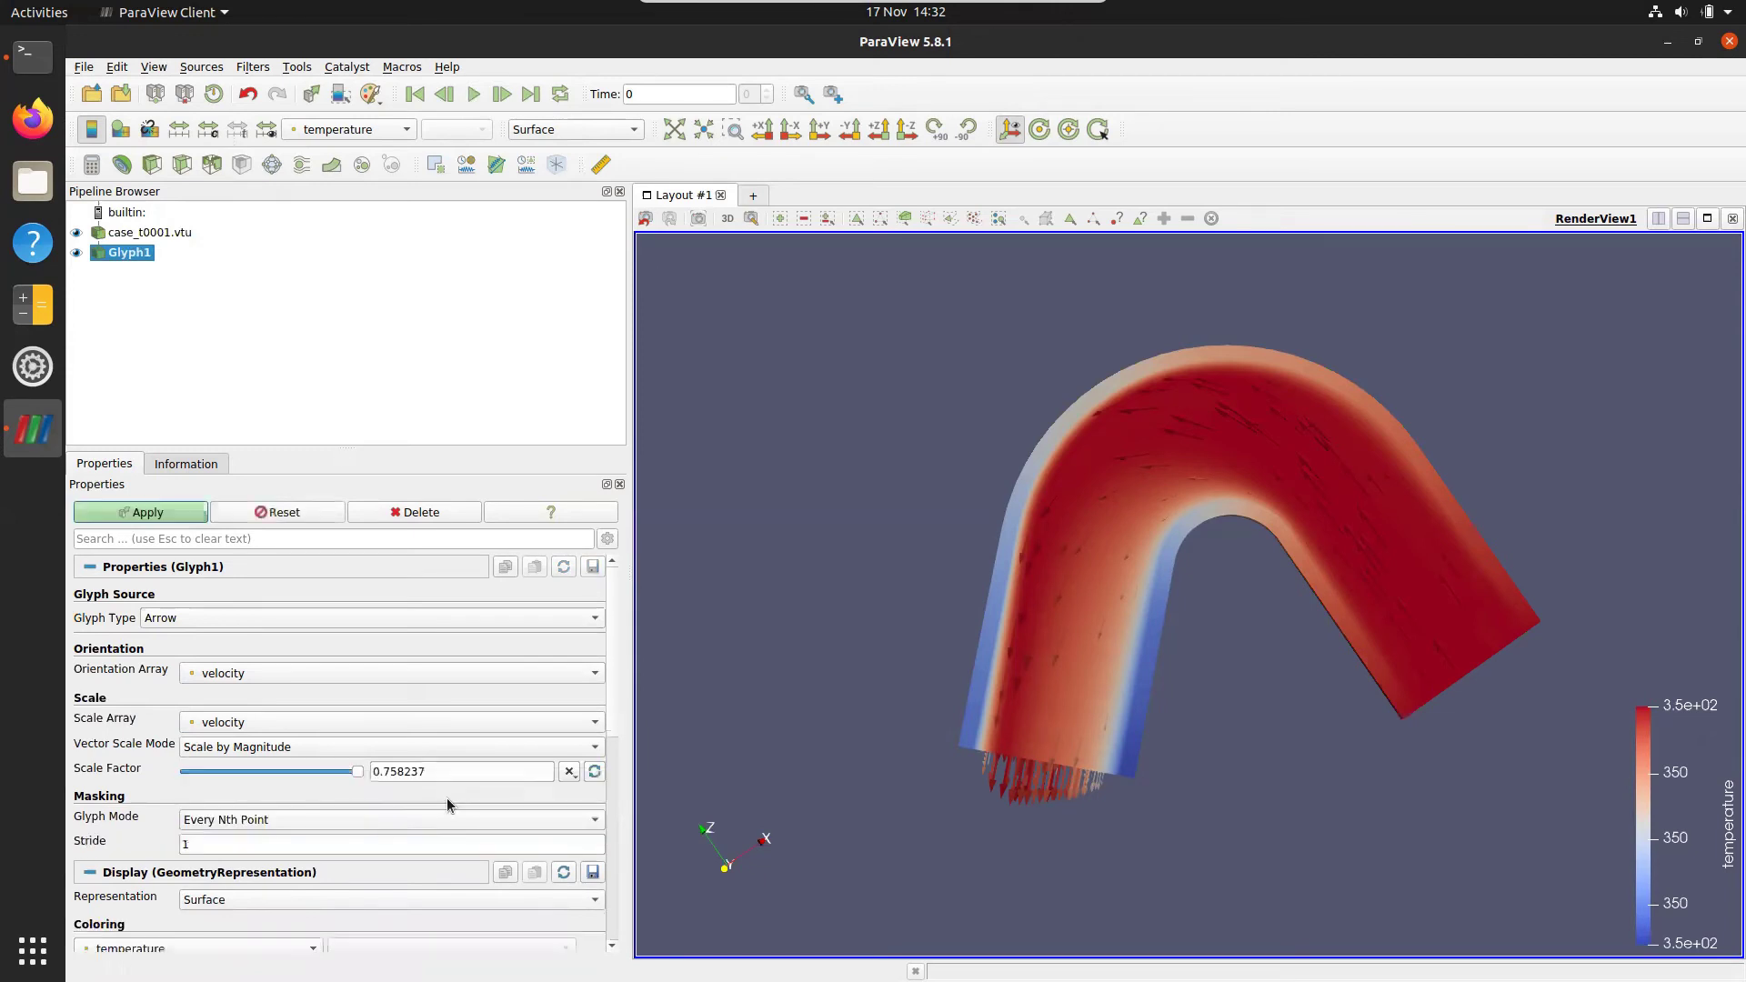
left_click(430, 817)
left_click(398, 801)
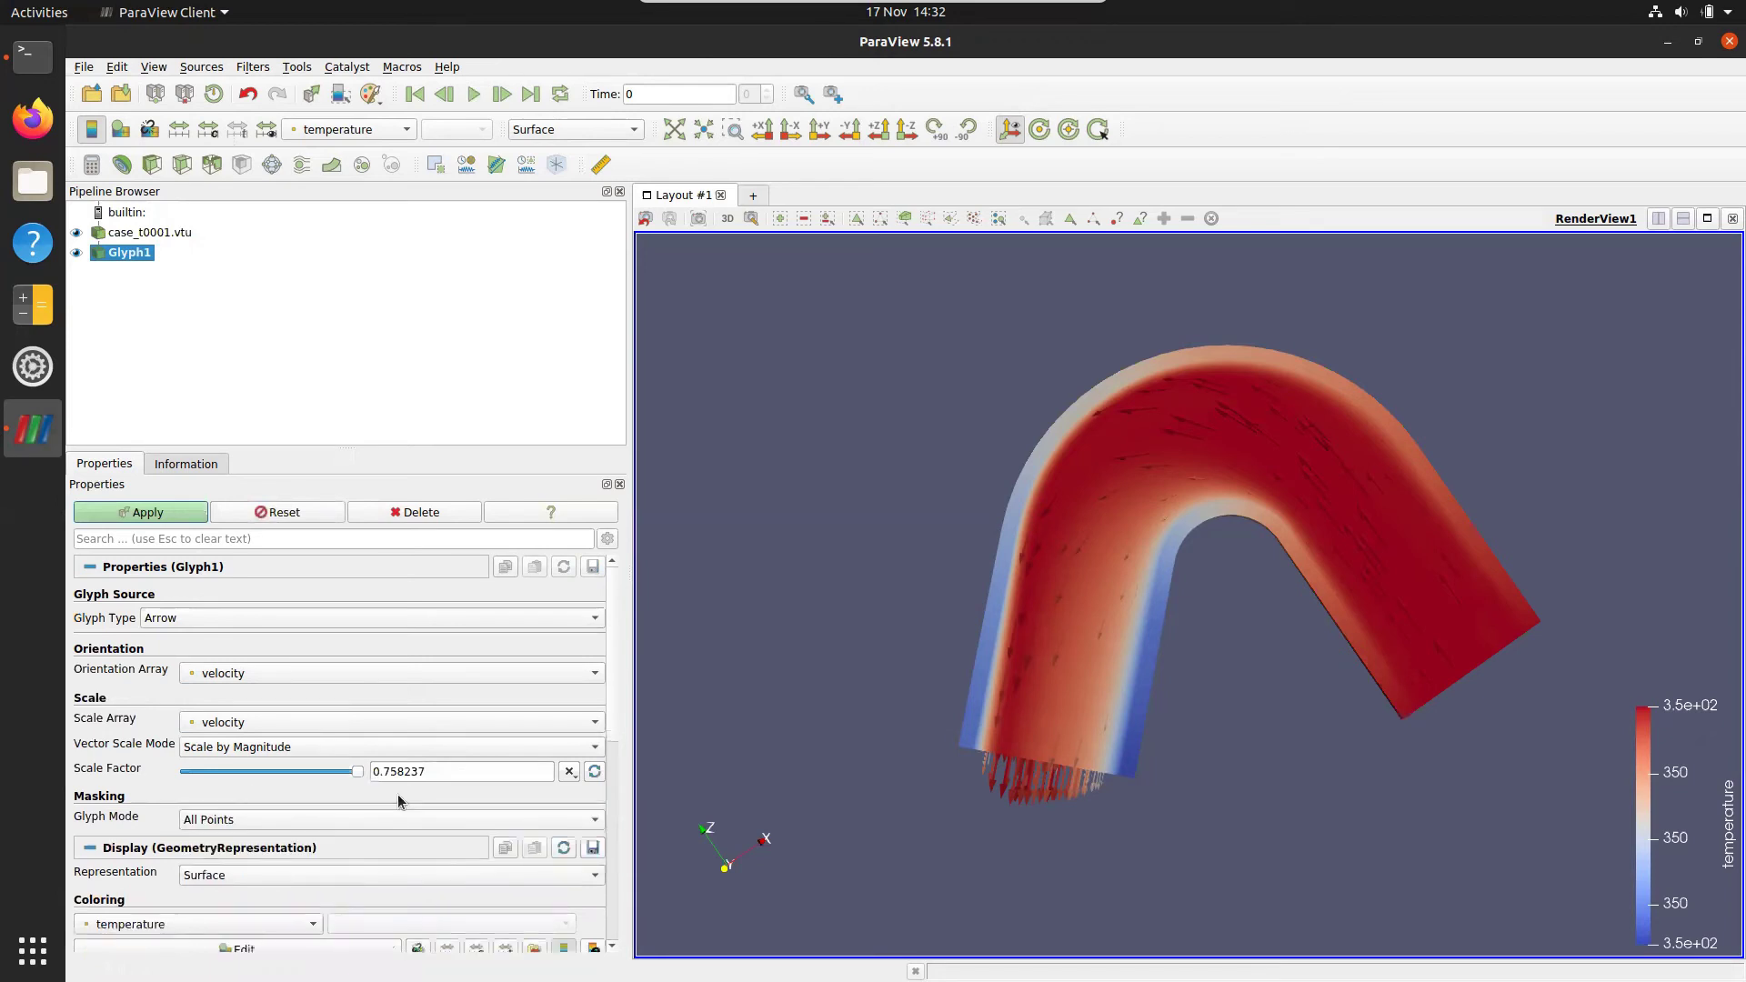
left_click(164, 515)
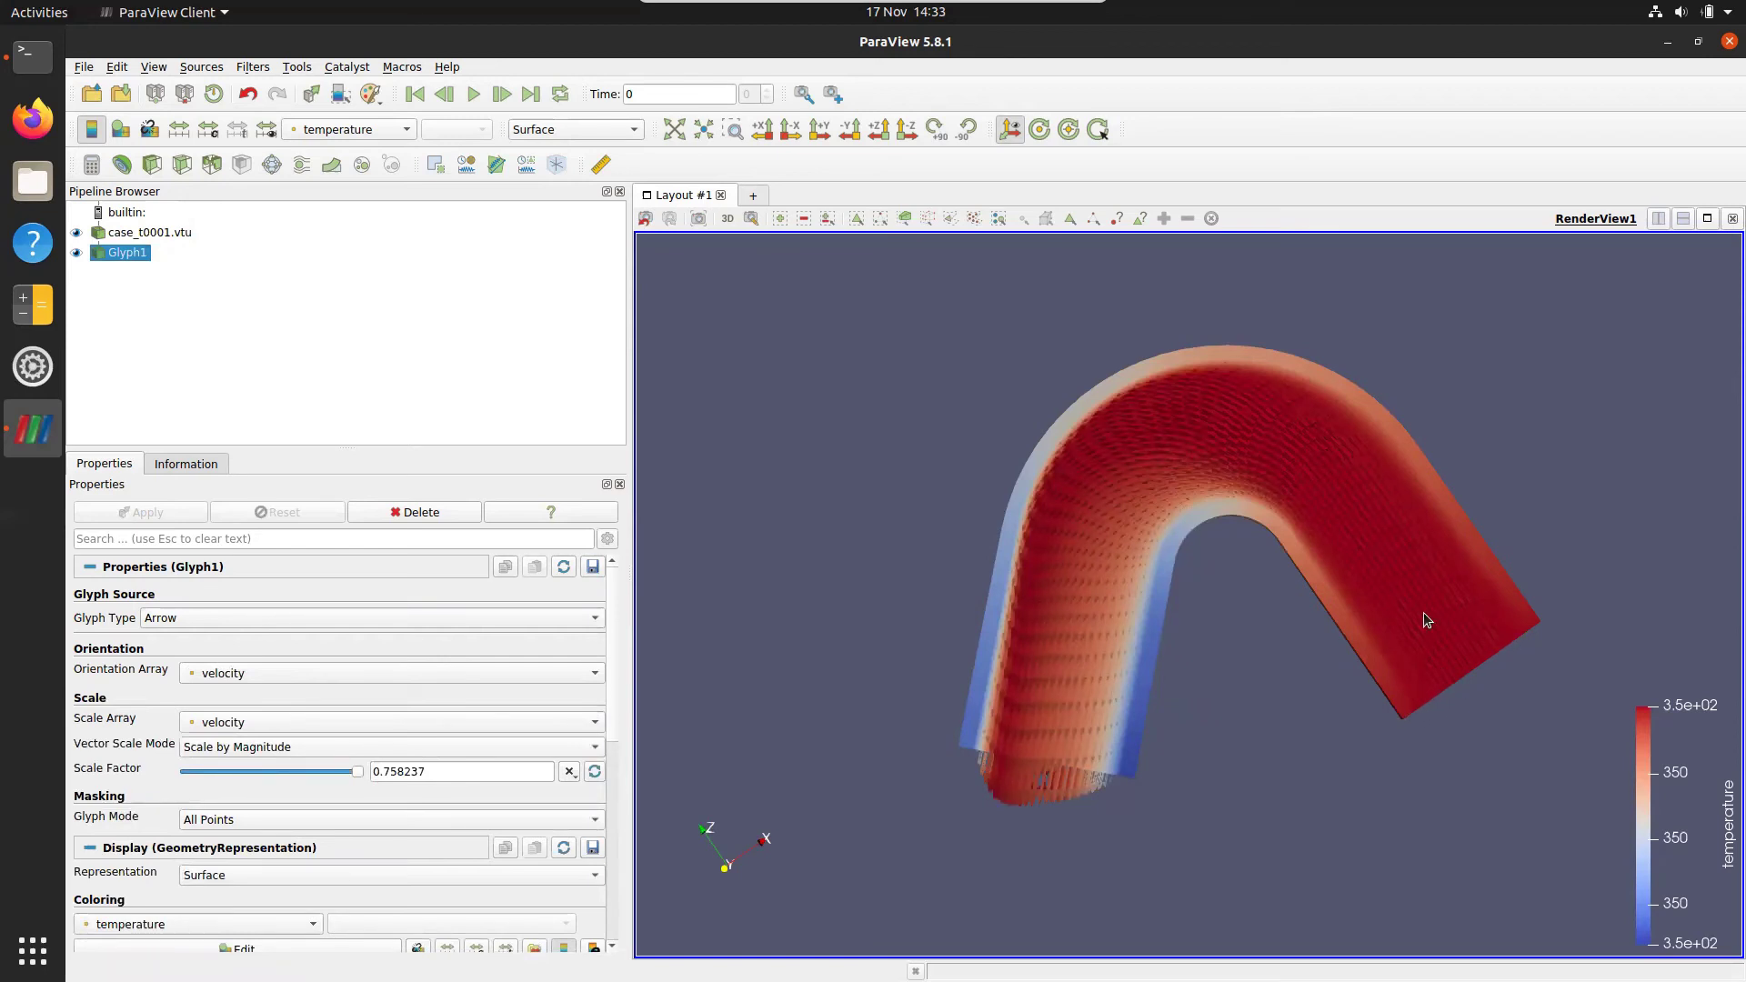
- Colour the arrows by velocity magnitude (0 to 1.0e-02), then minimise ParaView
left_click(341, 133)
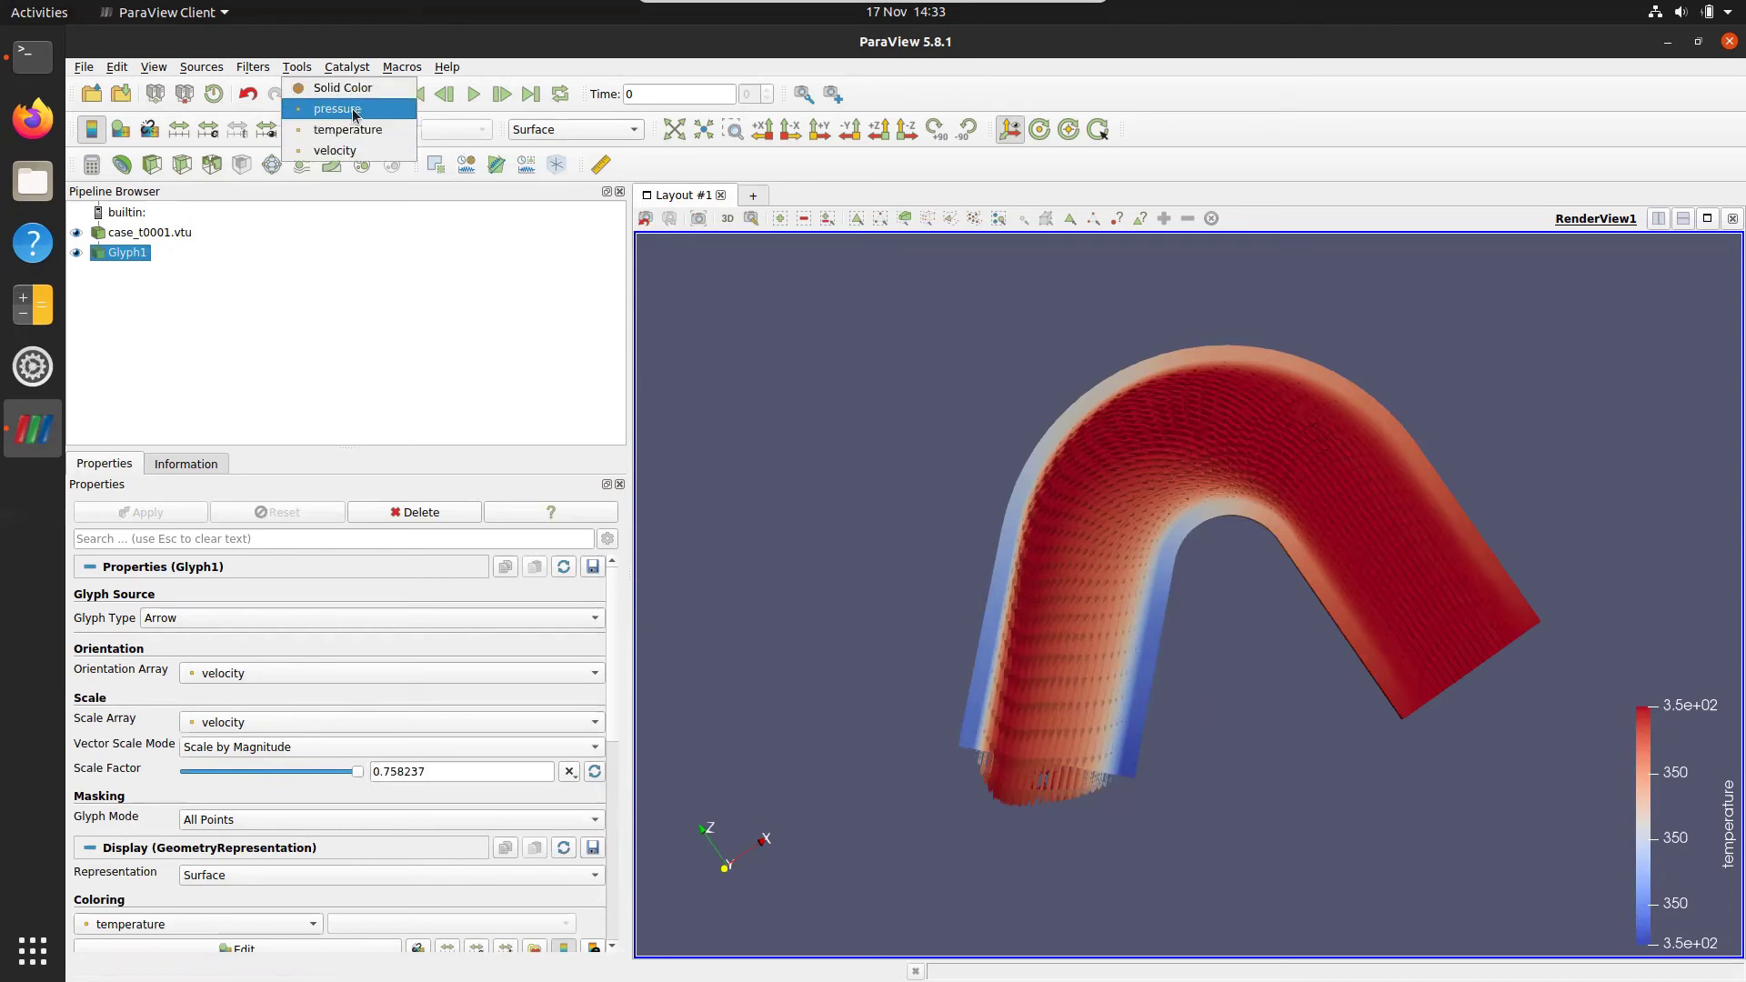
left_click(354, 111)
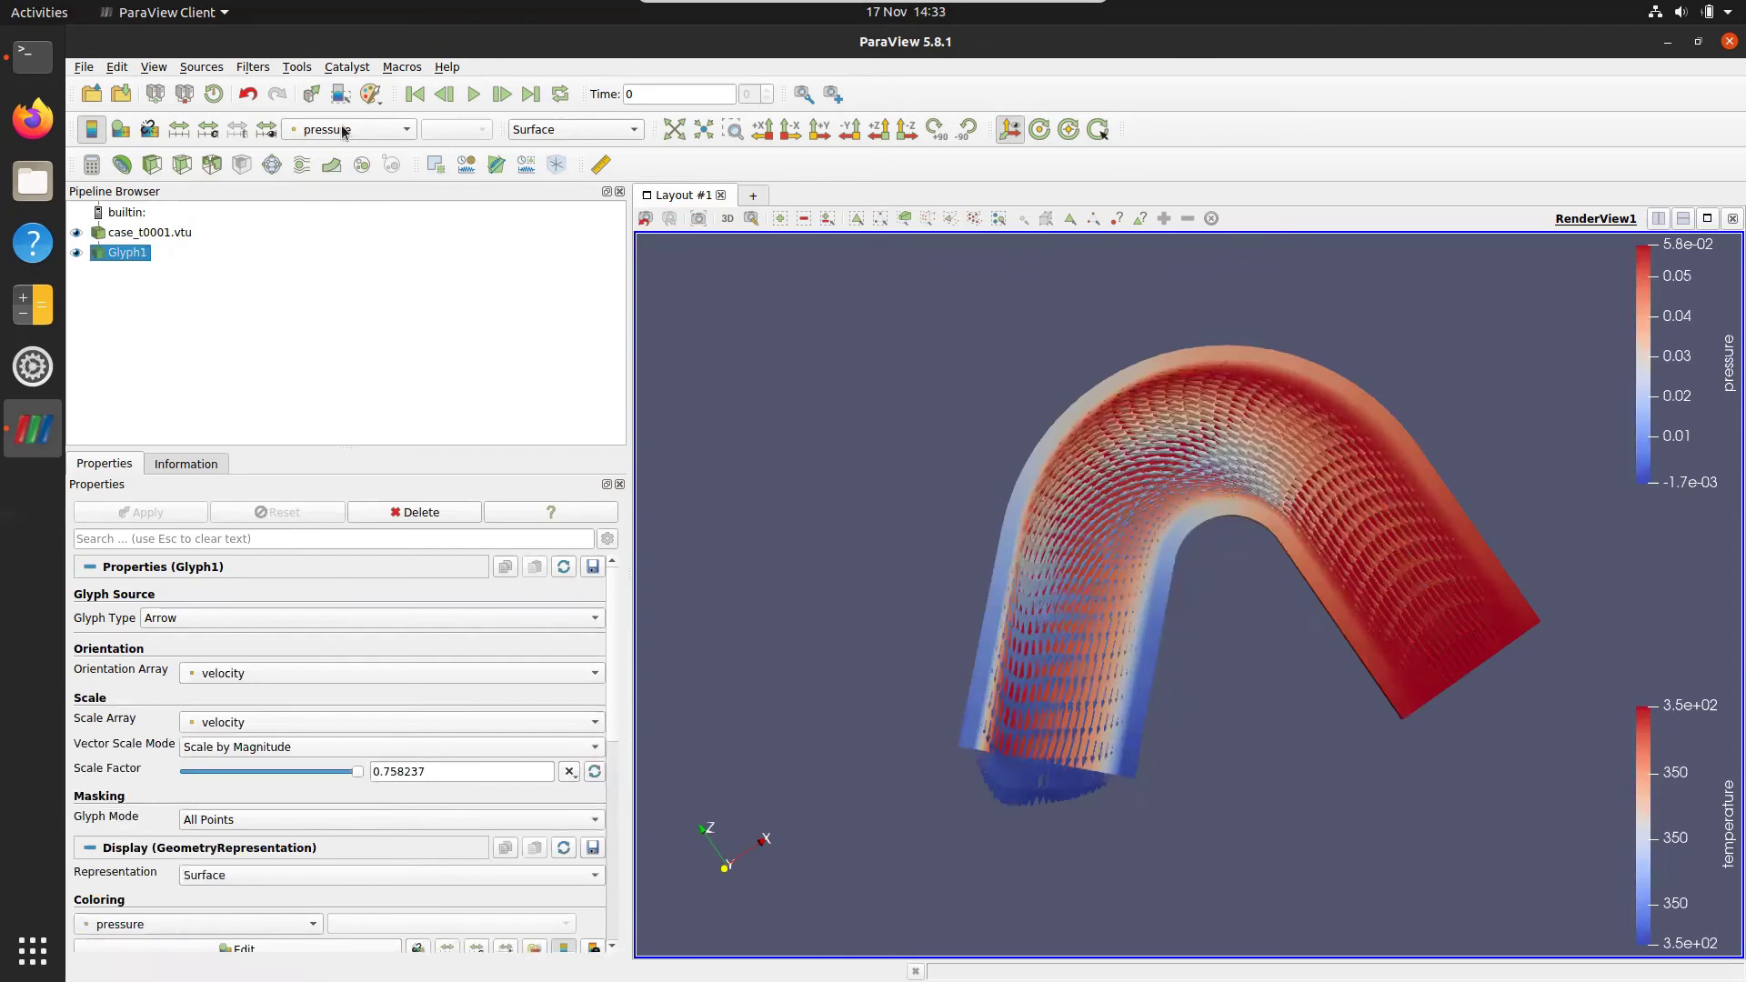
left_click(344, 133)
left_click(343, 170)
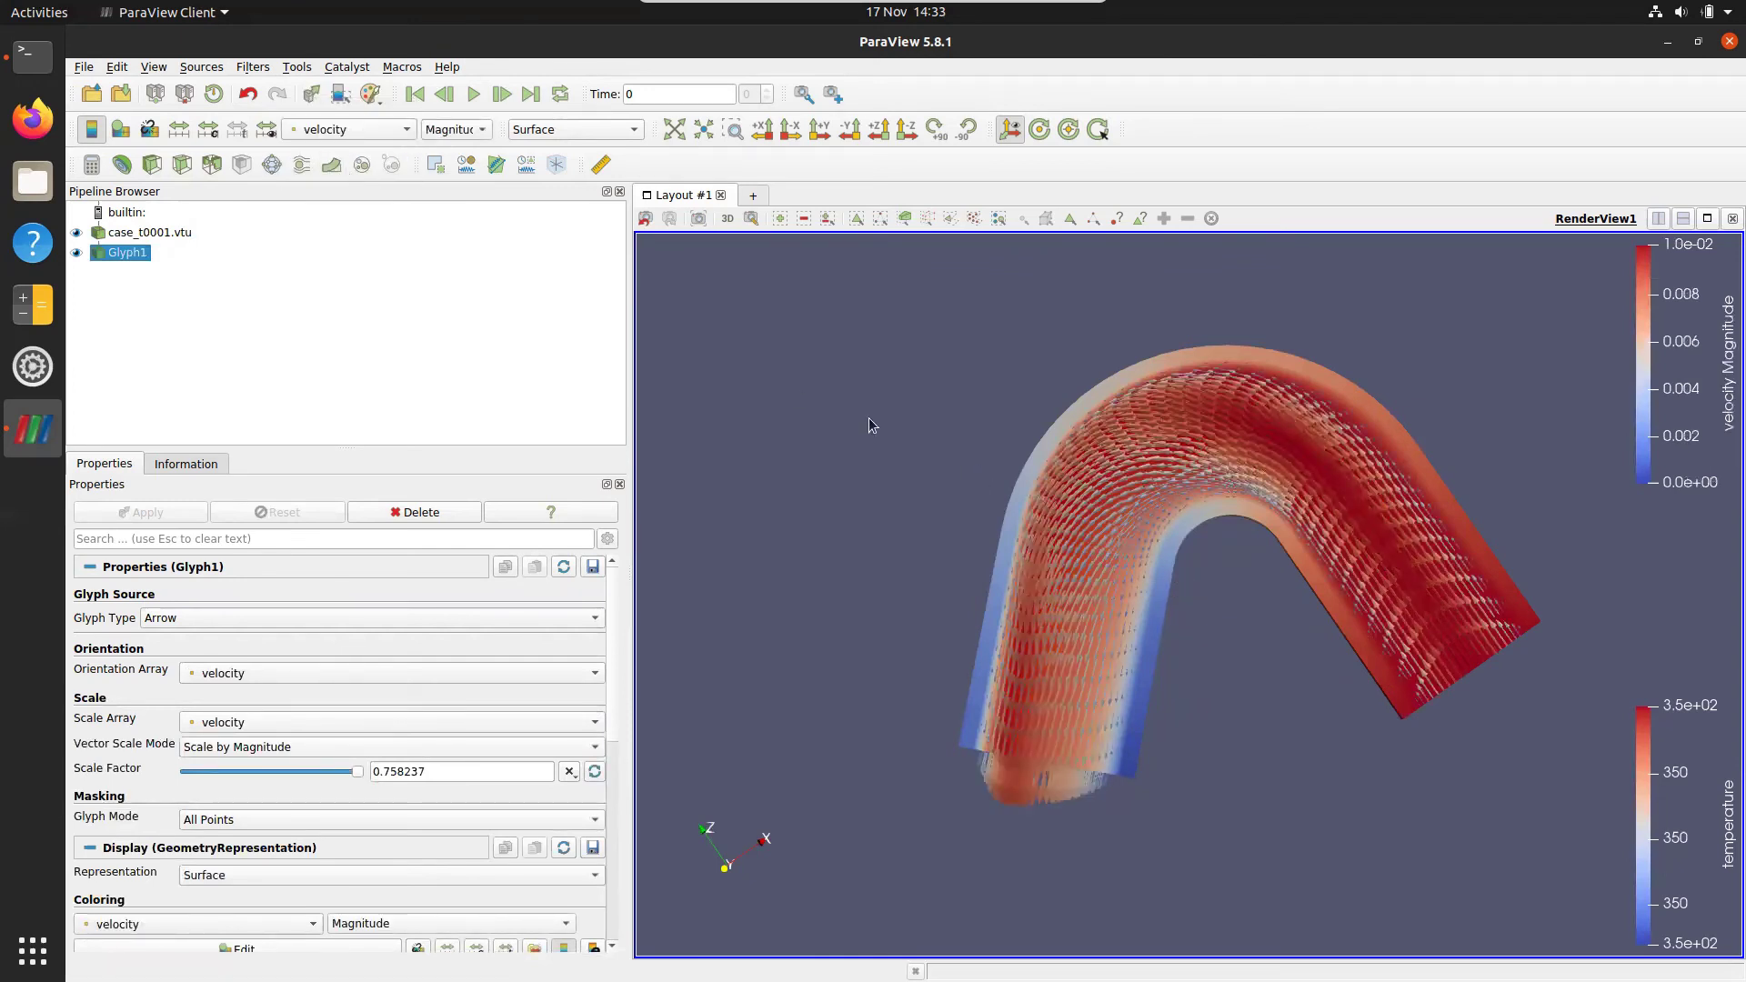
left_click_drag(1161, 561, 957, 673)
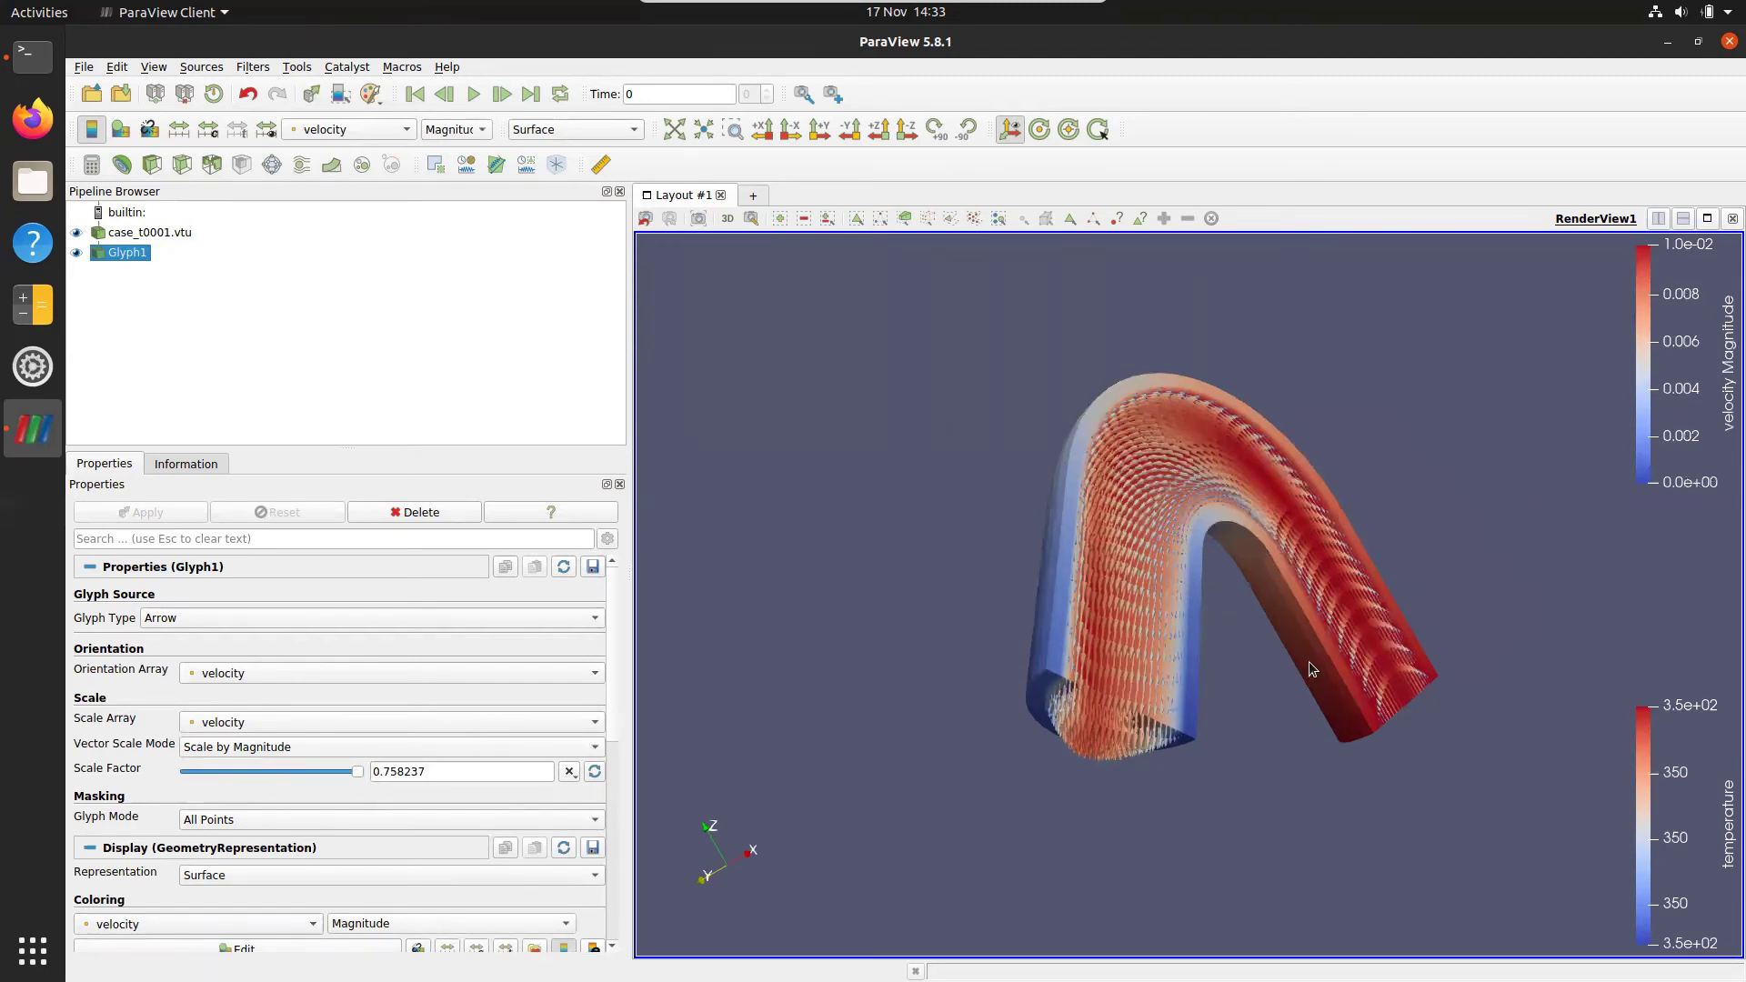
left_click_drag(1308, 662, 1224, 603)
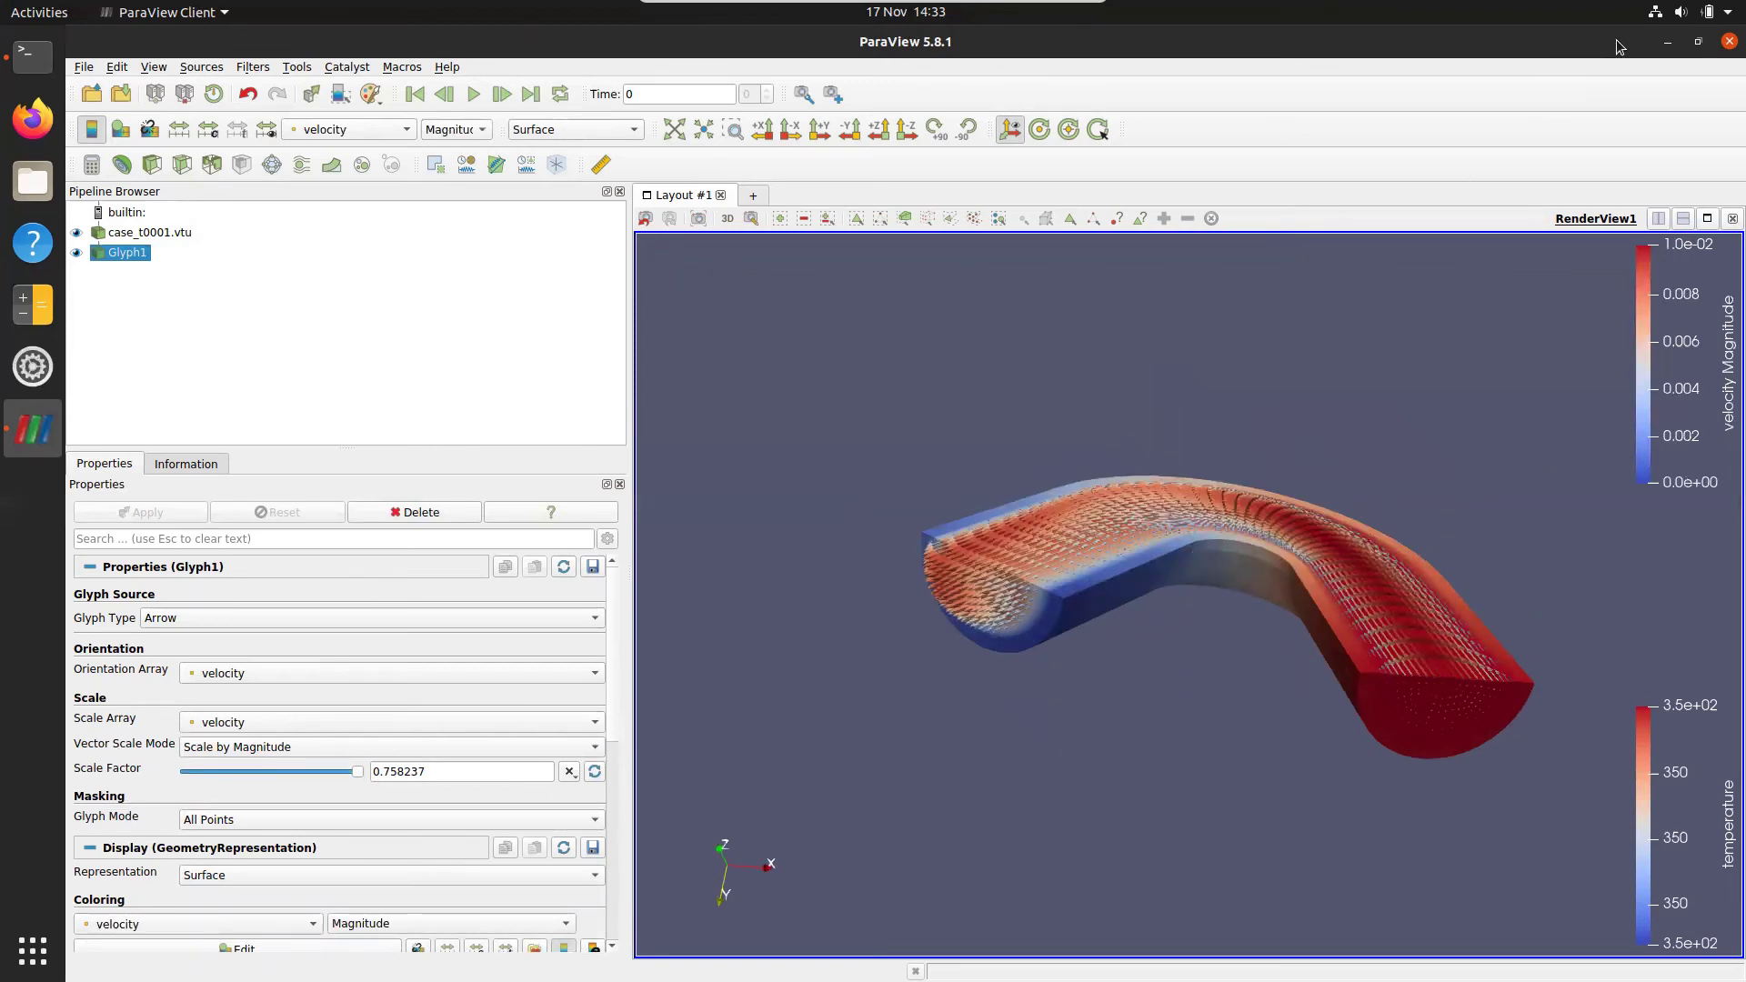
left_click(1667, 41)
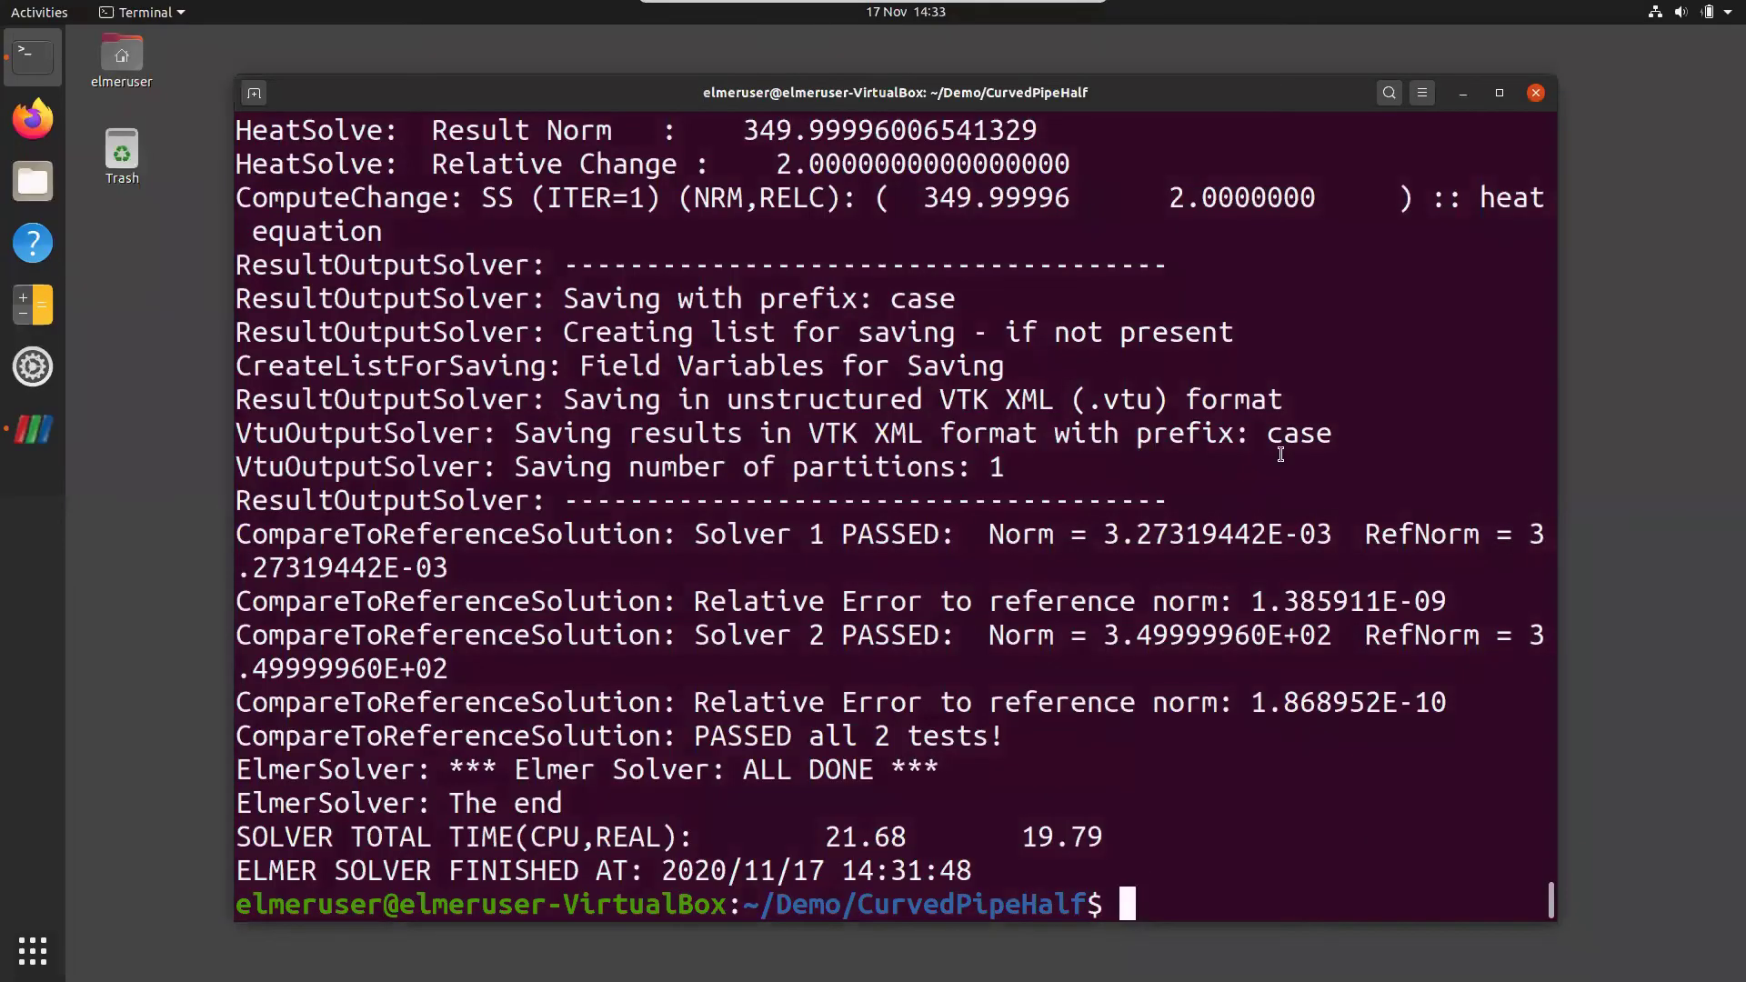
- Clear the terminal and open case.sif in Emacs with emacs -nw *.sif
key("ctrl+l")
type("emac")
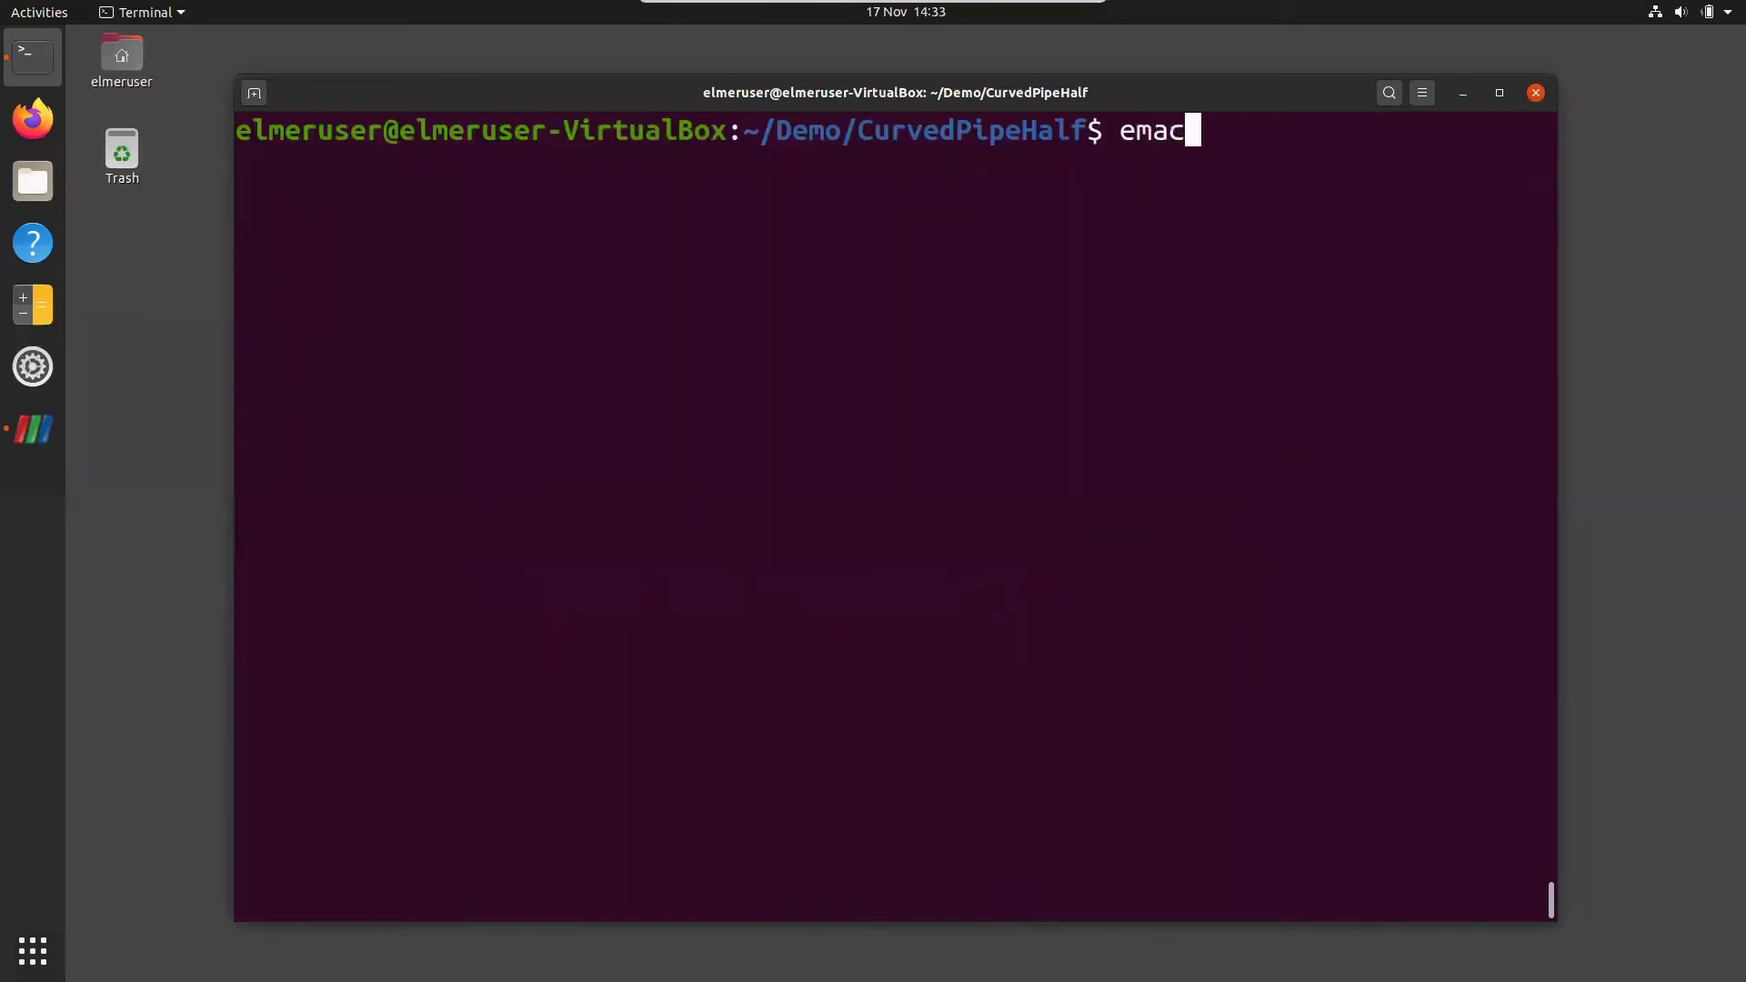
type("s -nw *.sif")
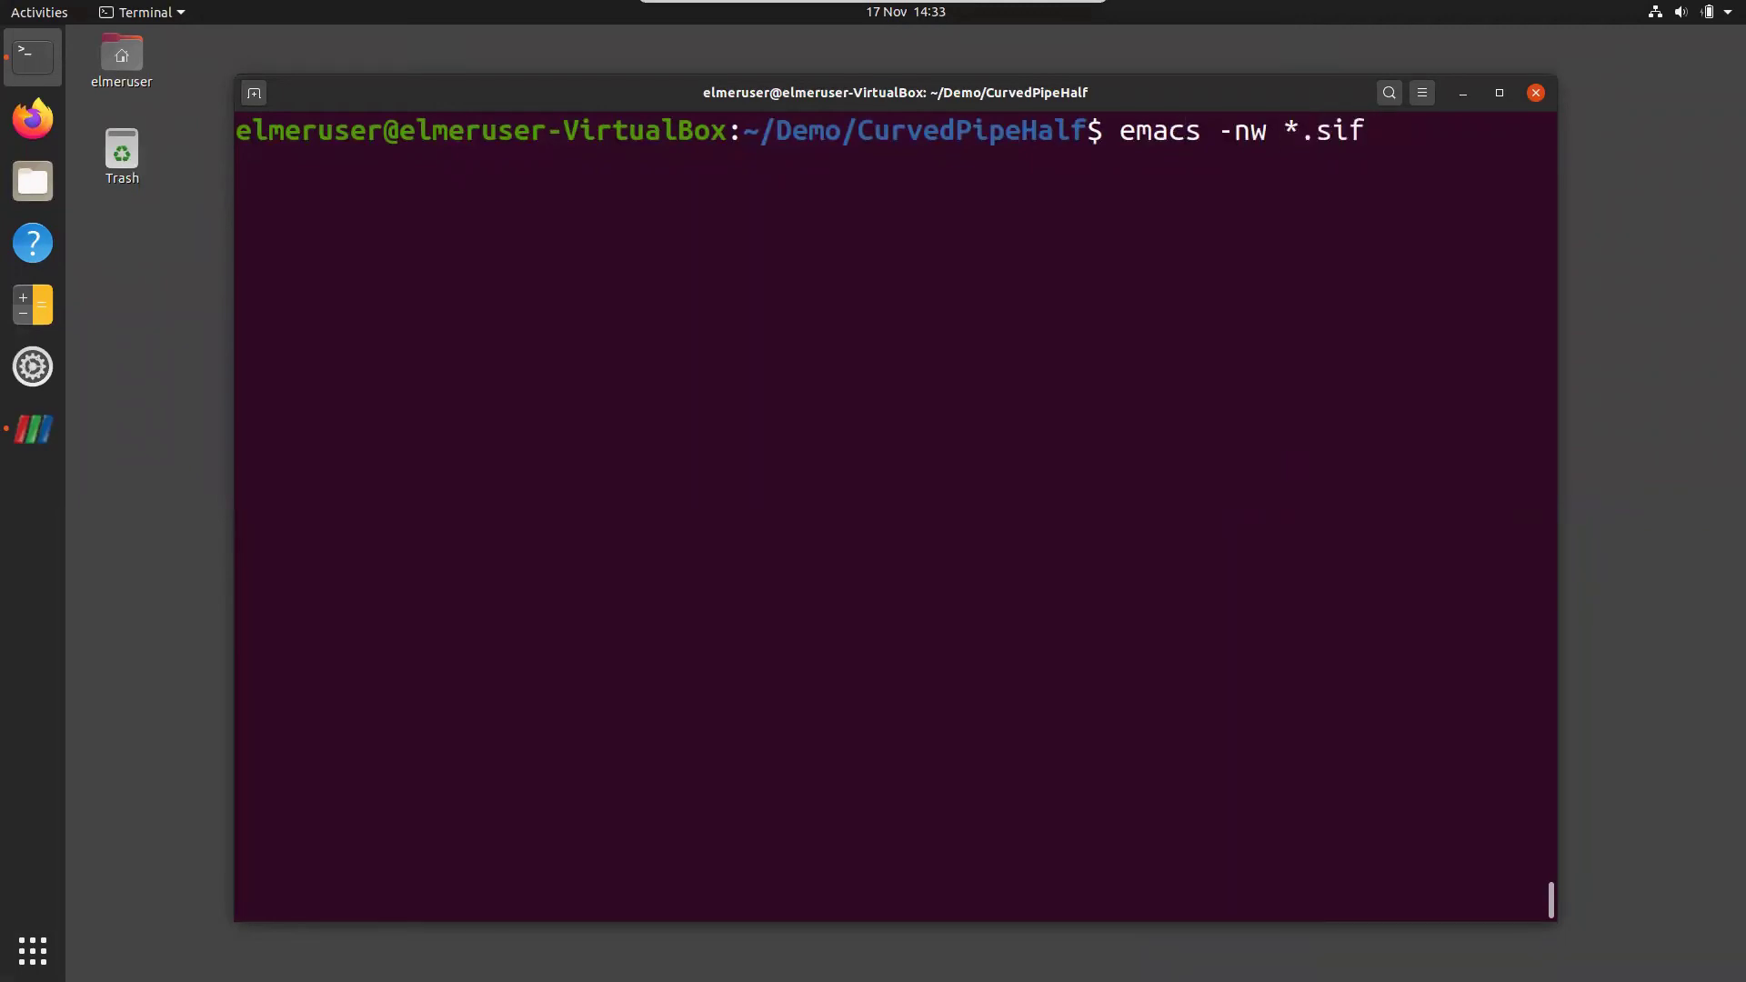
key("Return")
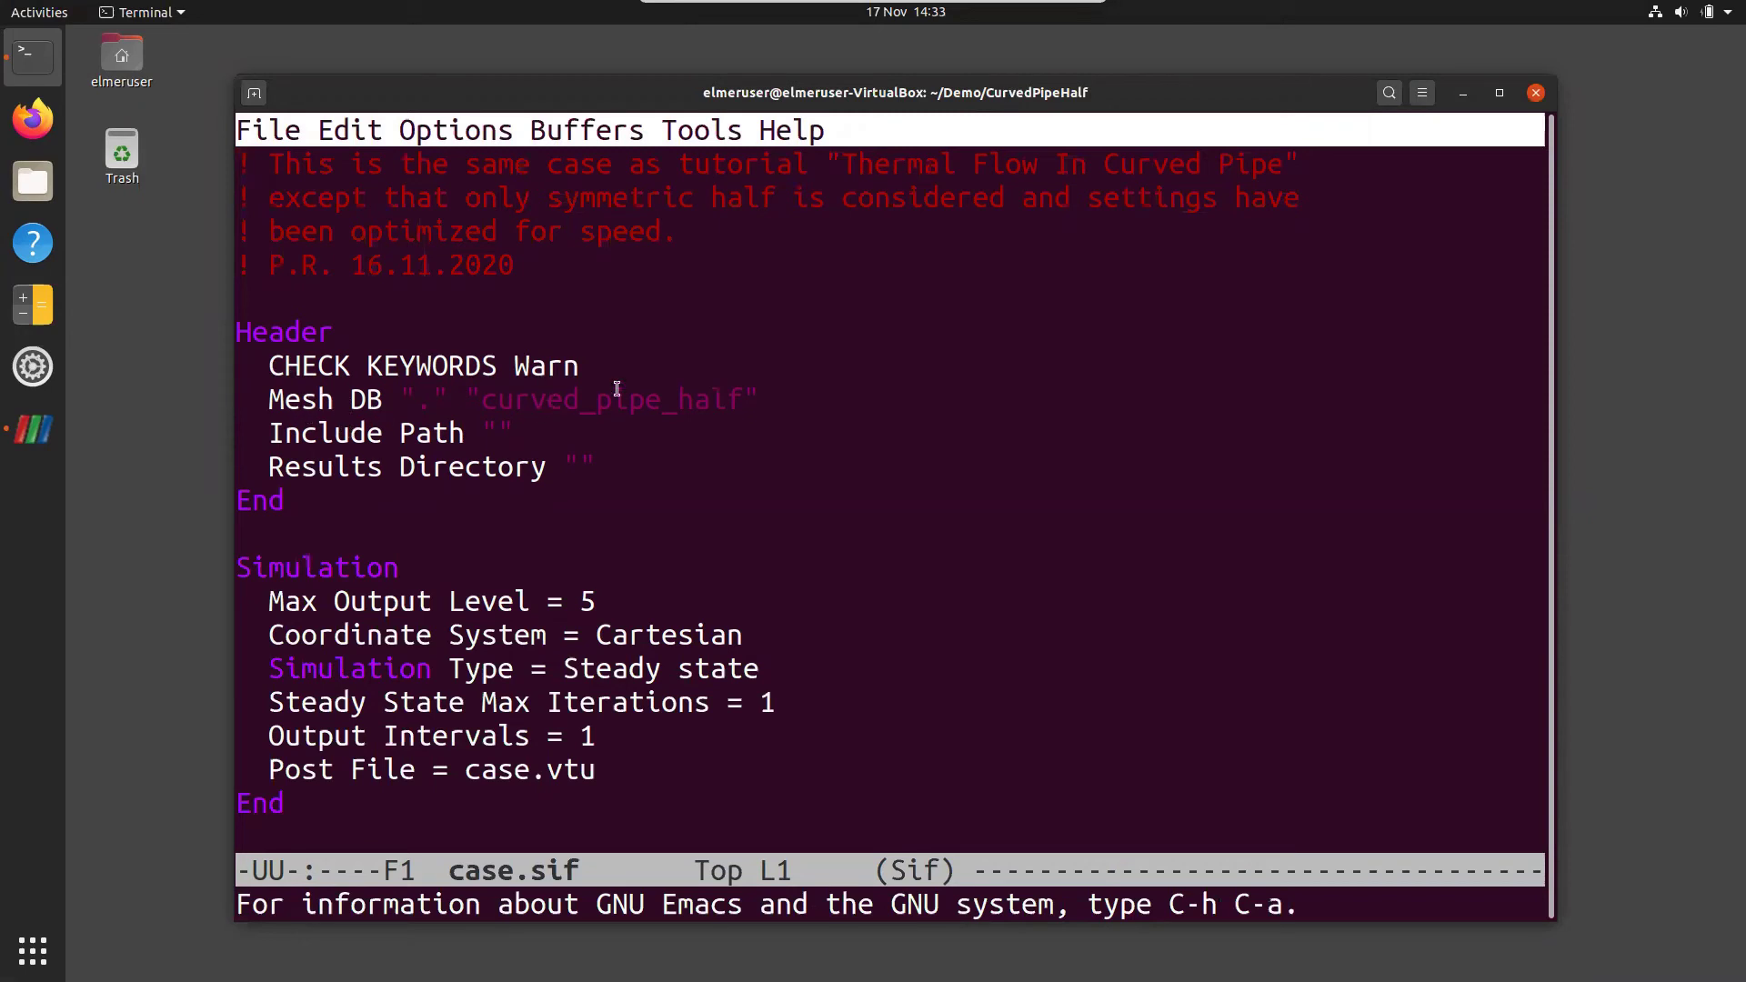
- Scroll past the header, Simulation Type and Constants sections to the Solver 1 section
key("Down")
key("Down")
key("Down")
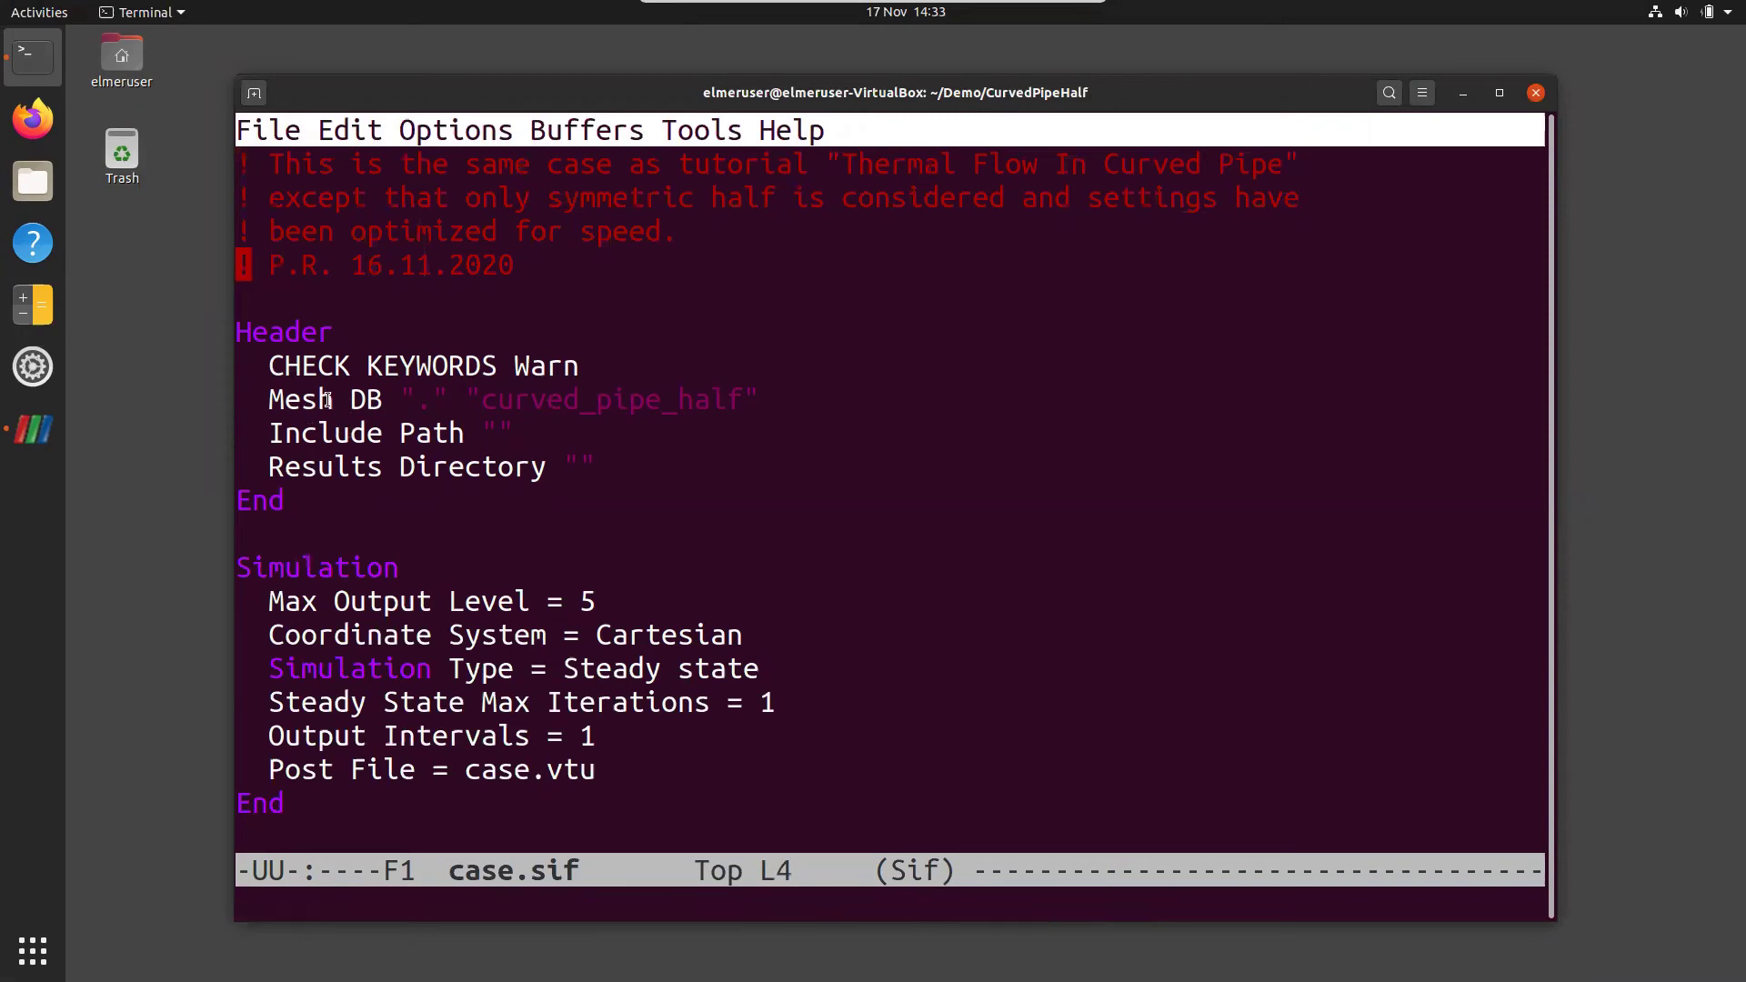
key("Down")
key("Down")
key("Down")
key("Down")
key("Down")
key("Down")
key("Down")
key("Down")
key("Down")
key("Down")
key("Down")
key("Down")
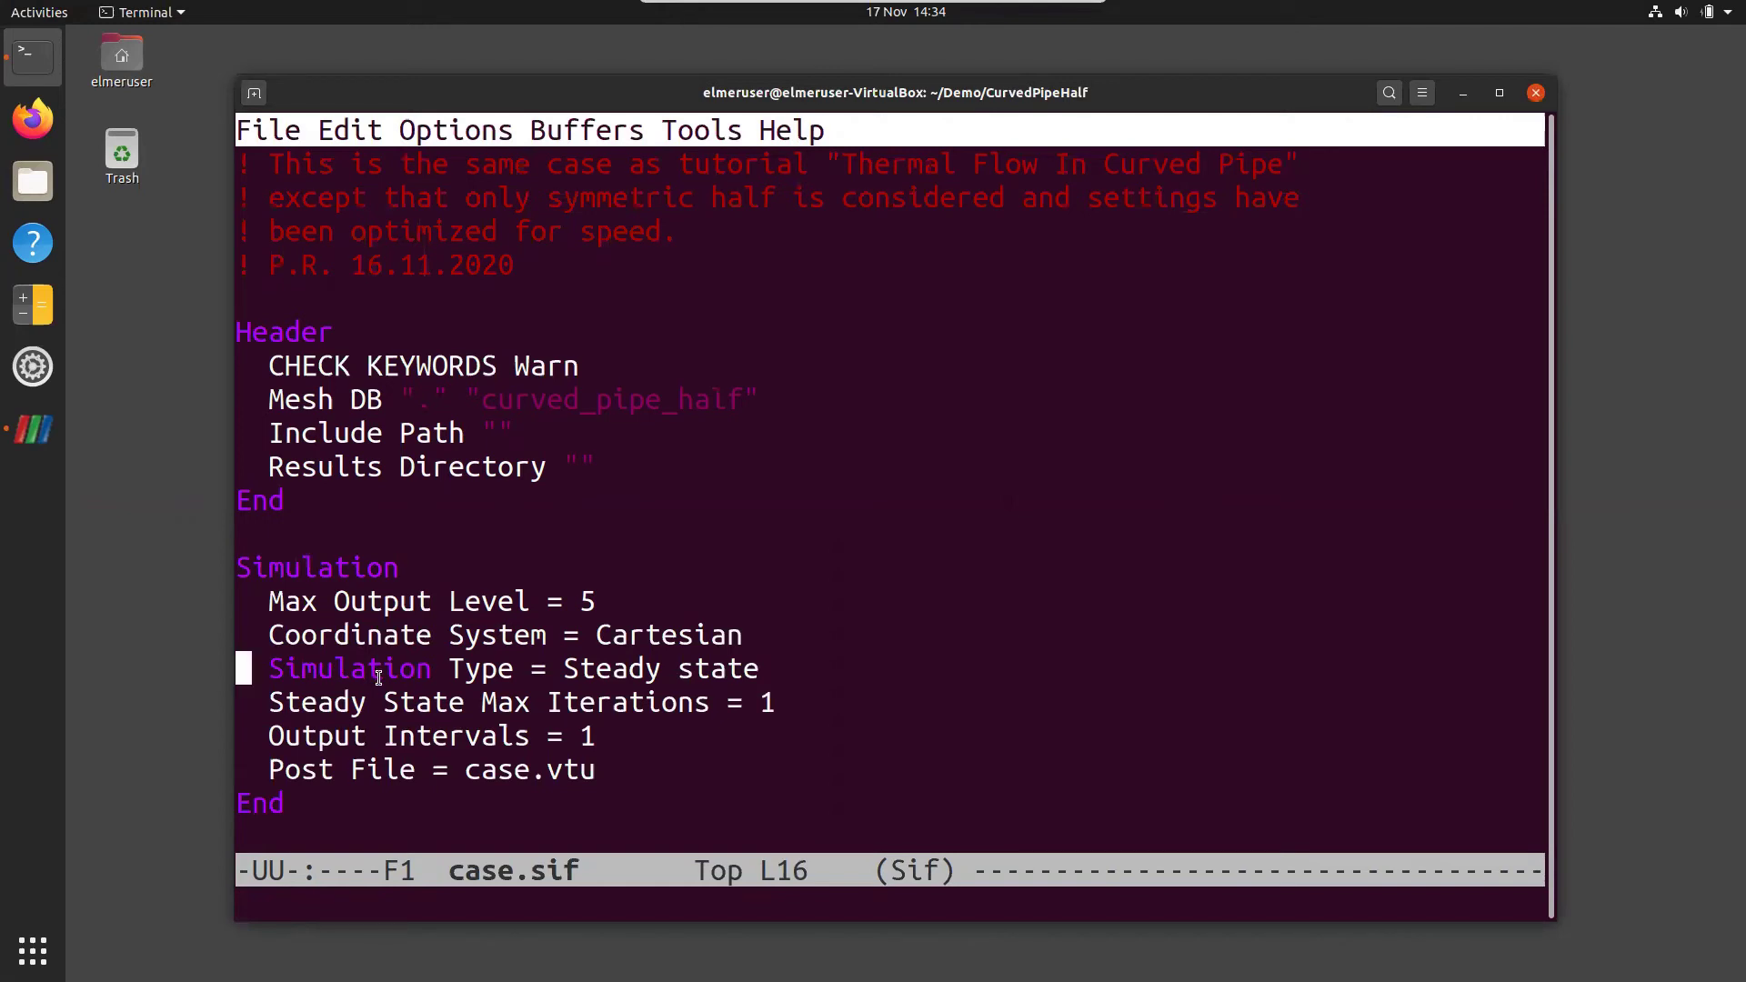
key("Down")
key("Down")
key("Down")
key("Down")
key("Down")
key("Down")
key("Down")
key("Down")
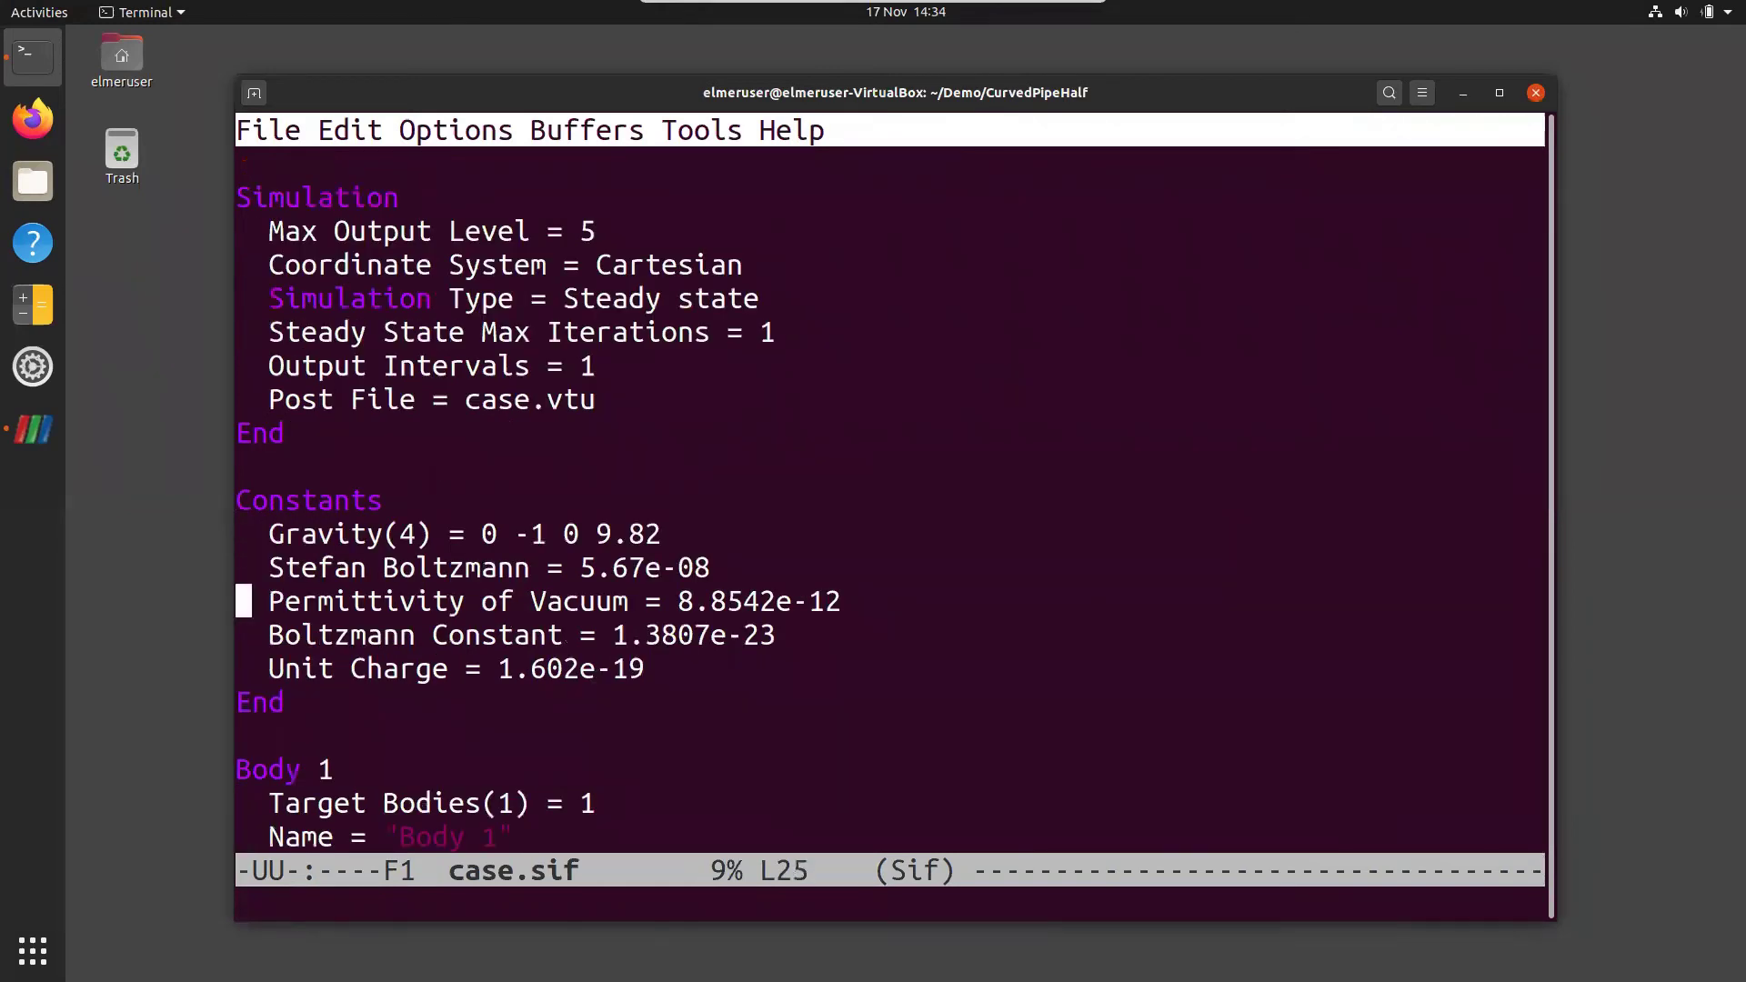
key("Down")
key("Down")
key("Down")
key("Down")
key("Down")
key("Down")
key("Down")
key("Down")
key("Down")
key("Down")
key("Down")
key("Down")
key("Down")
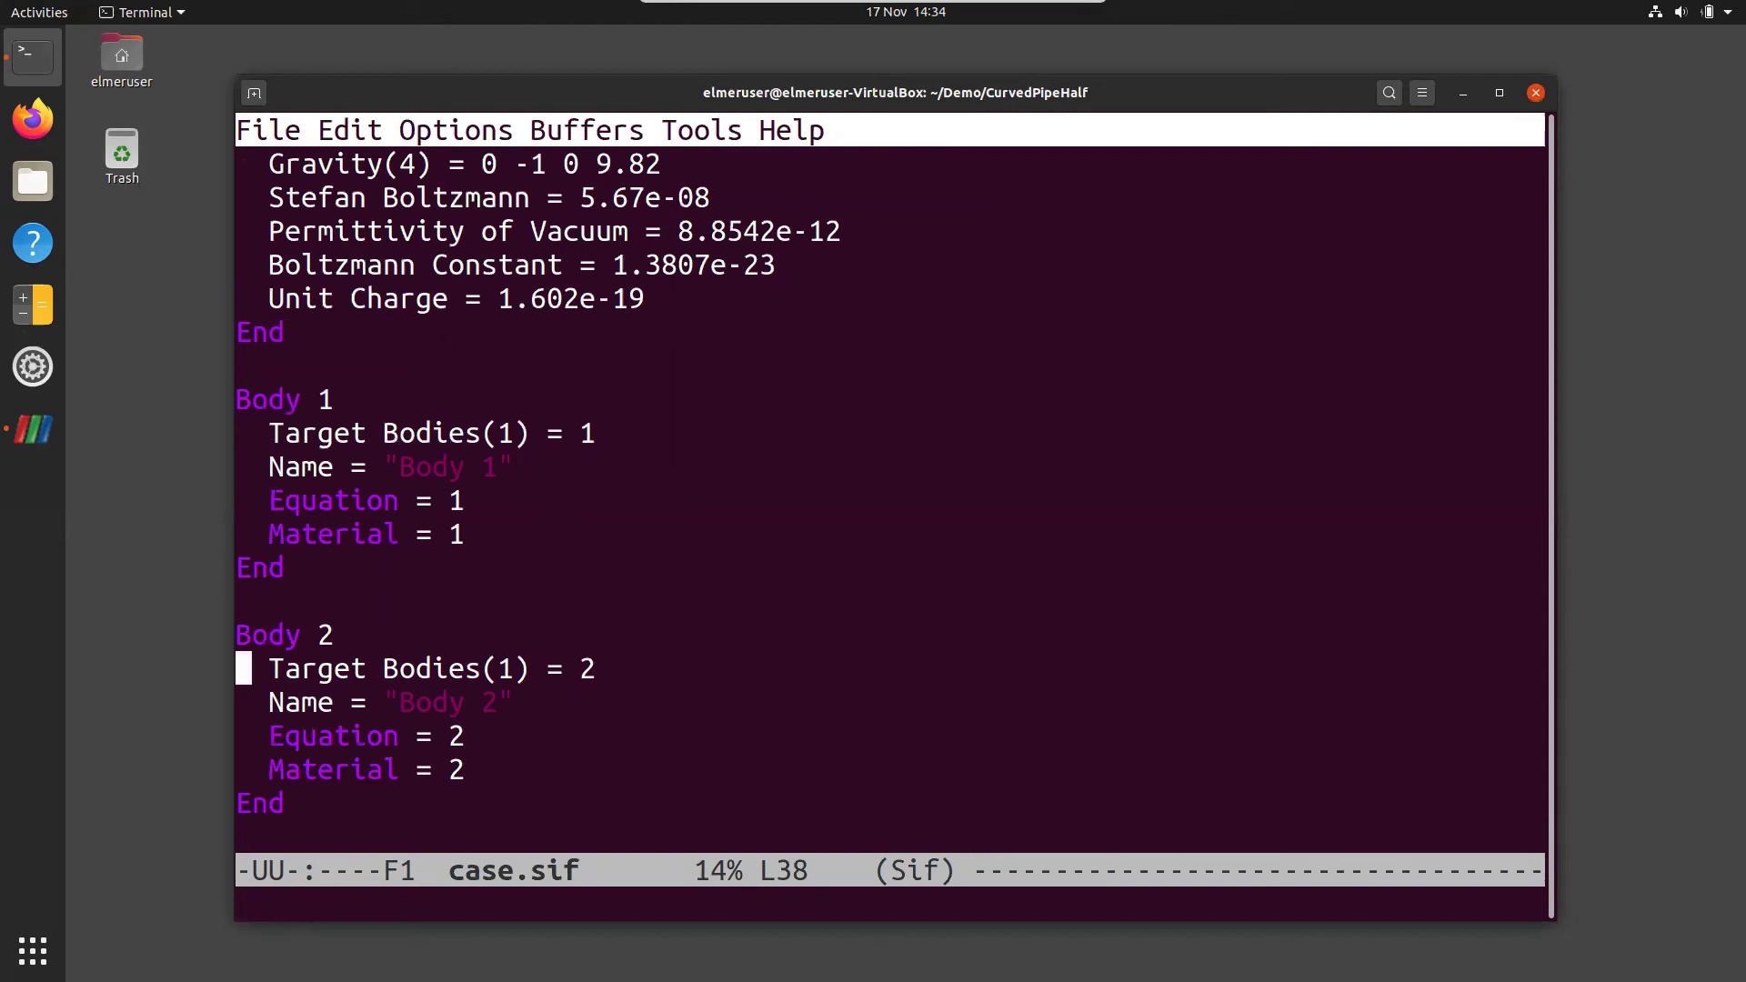
key("Down")
key("Down")
key("Down")
key("Down")
key("Down")
key("Down")
key("Down")
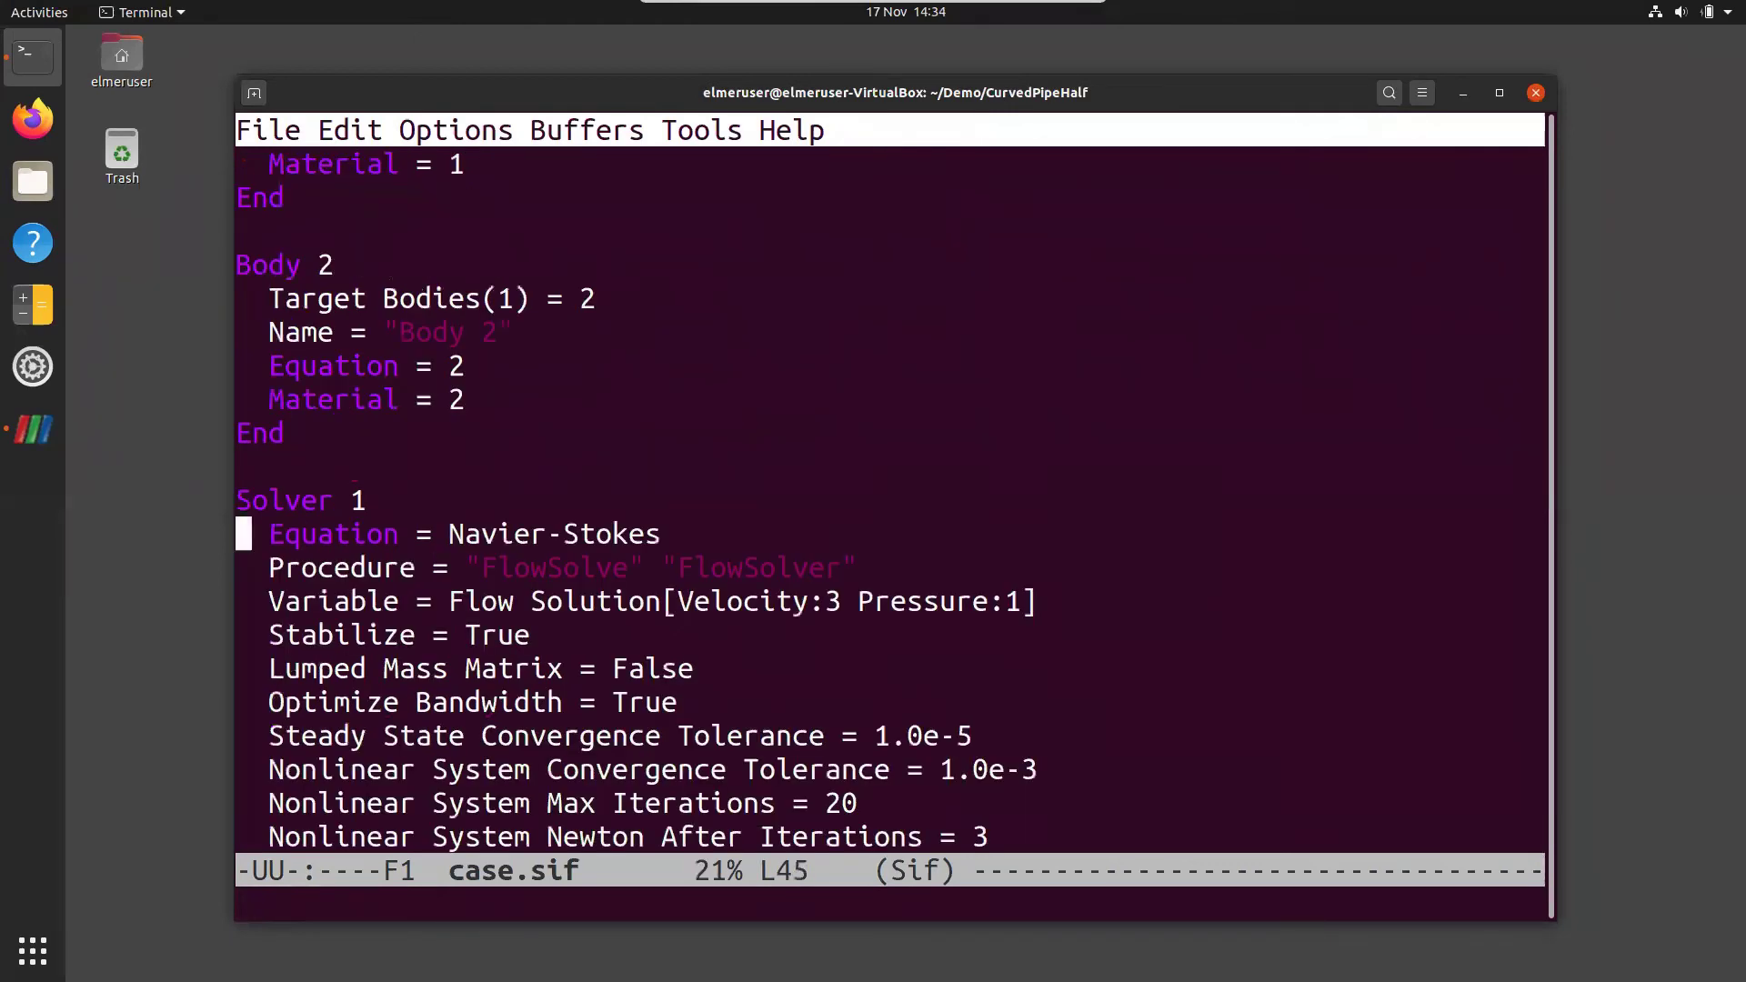
- Review the FlowSolver settings: idrs iterative method, Idrs Parameter 6 and ILU0 preconditioning
key("Down")
key("Down")
key("Down")
key("Down")
key("Down")
key("Down")
key("Down")
key("Down")
key("Down")
key("Down")
key("Down")
key("Down")
key("Down")
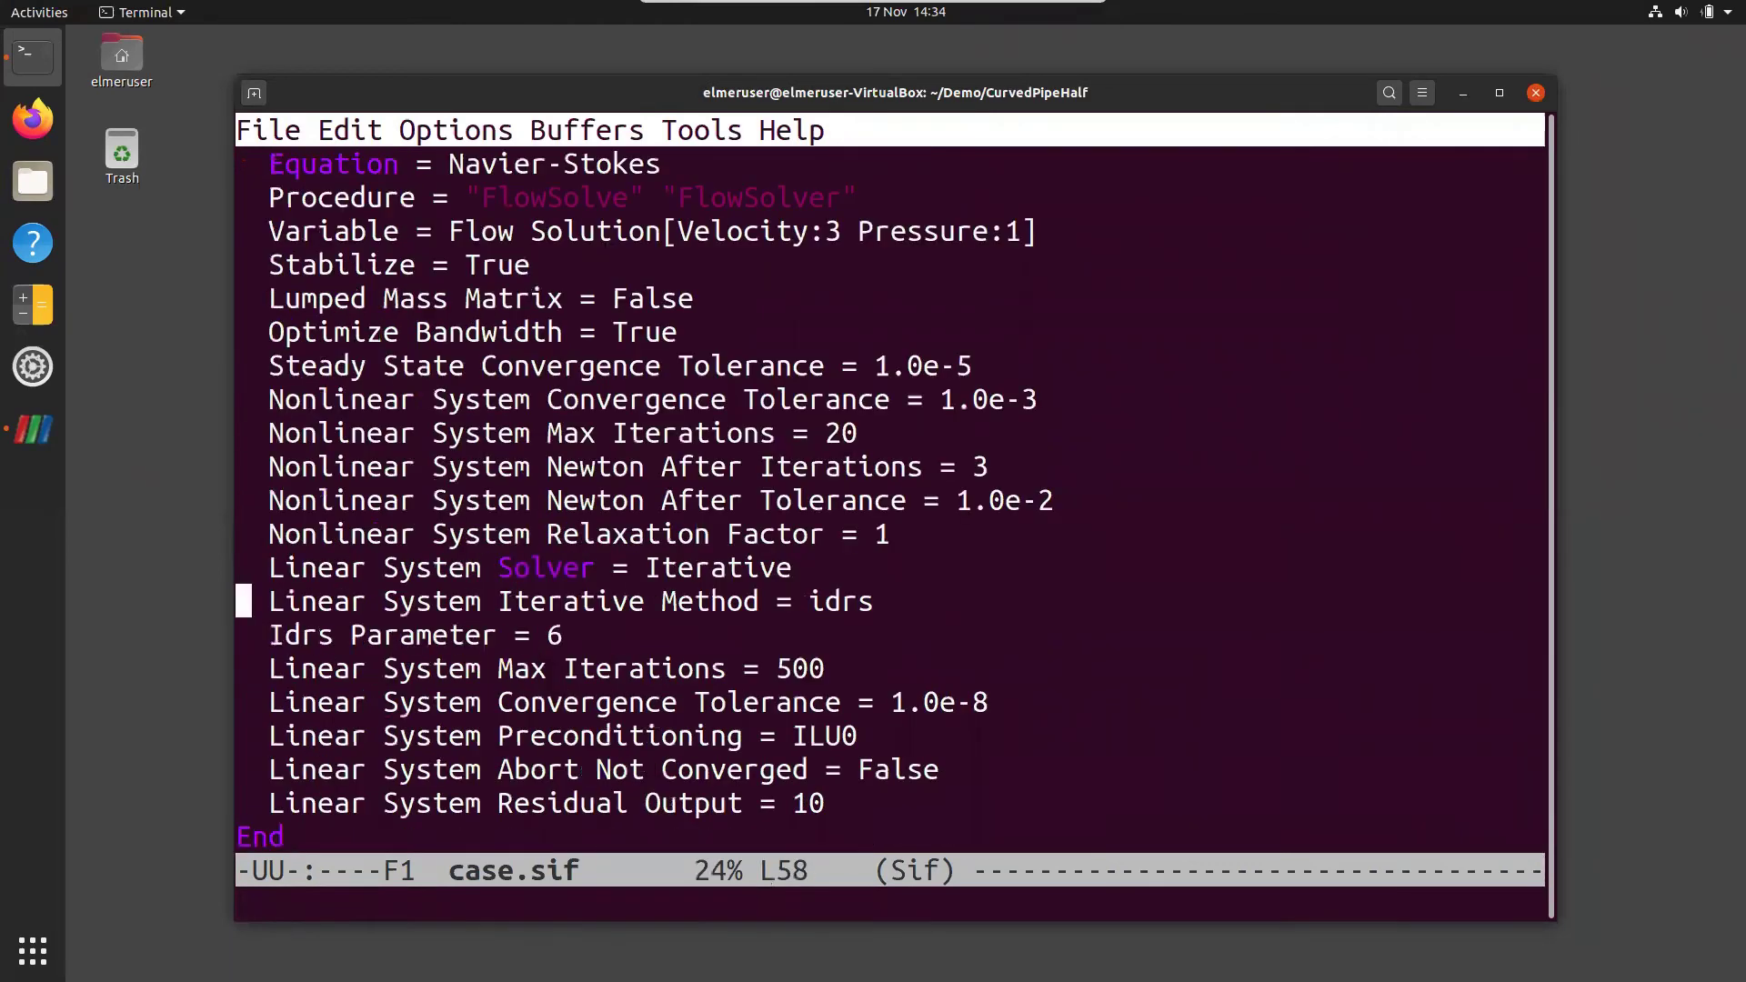
key("Up")
key("Up")
key("Up")
key("Up")
key("Up")
key("Up")
key("Up")
key("Up")
key("Up")
key("Up")
key("Right")
key("Down")
key("Down")
key("Down")
key("Down")
key("Down")
key("Down")
key("Down")
key("Down")
key("Up")
key("Up")
key("Up")
key("Right")
key("ctrl+Right")
key("ctrl+Right")
key("Right")
key("Down")
key("Down")
key("Down")
key("Down")
key("Down")
key("Down")
key("Down")
key("Down")
key("Up")
key("Up")
key("Up")
key("Down")
key("Left")
key("Left")
key("Left")
key("Left")
key("Left")
key("Left")
key("Left")
key("Left")
key("Left")
key("Left")
key("Left")
key("Left")
key("Left")
key("Left")
key("Left")
key("Left")
key("Left")
key("Up")
key("Right")
key("Right")
key("Right")
key("Right")
key("Right")
key("Right")
key("Right")
key("ctrl+Right")
key("ctrl+Right")
key("ctrl+Right")
key("ctrl+Right")
key("Down")
key("Down")
key("Down")
key("Down")
key("Down")
key("Down")
key("Down")
key("Down")
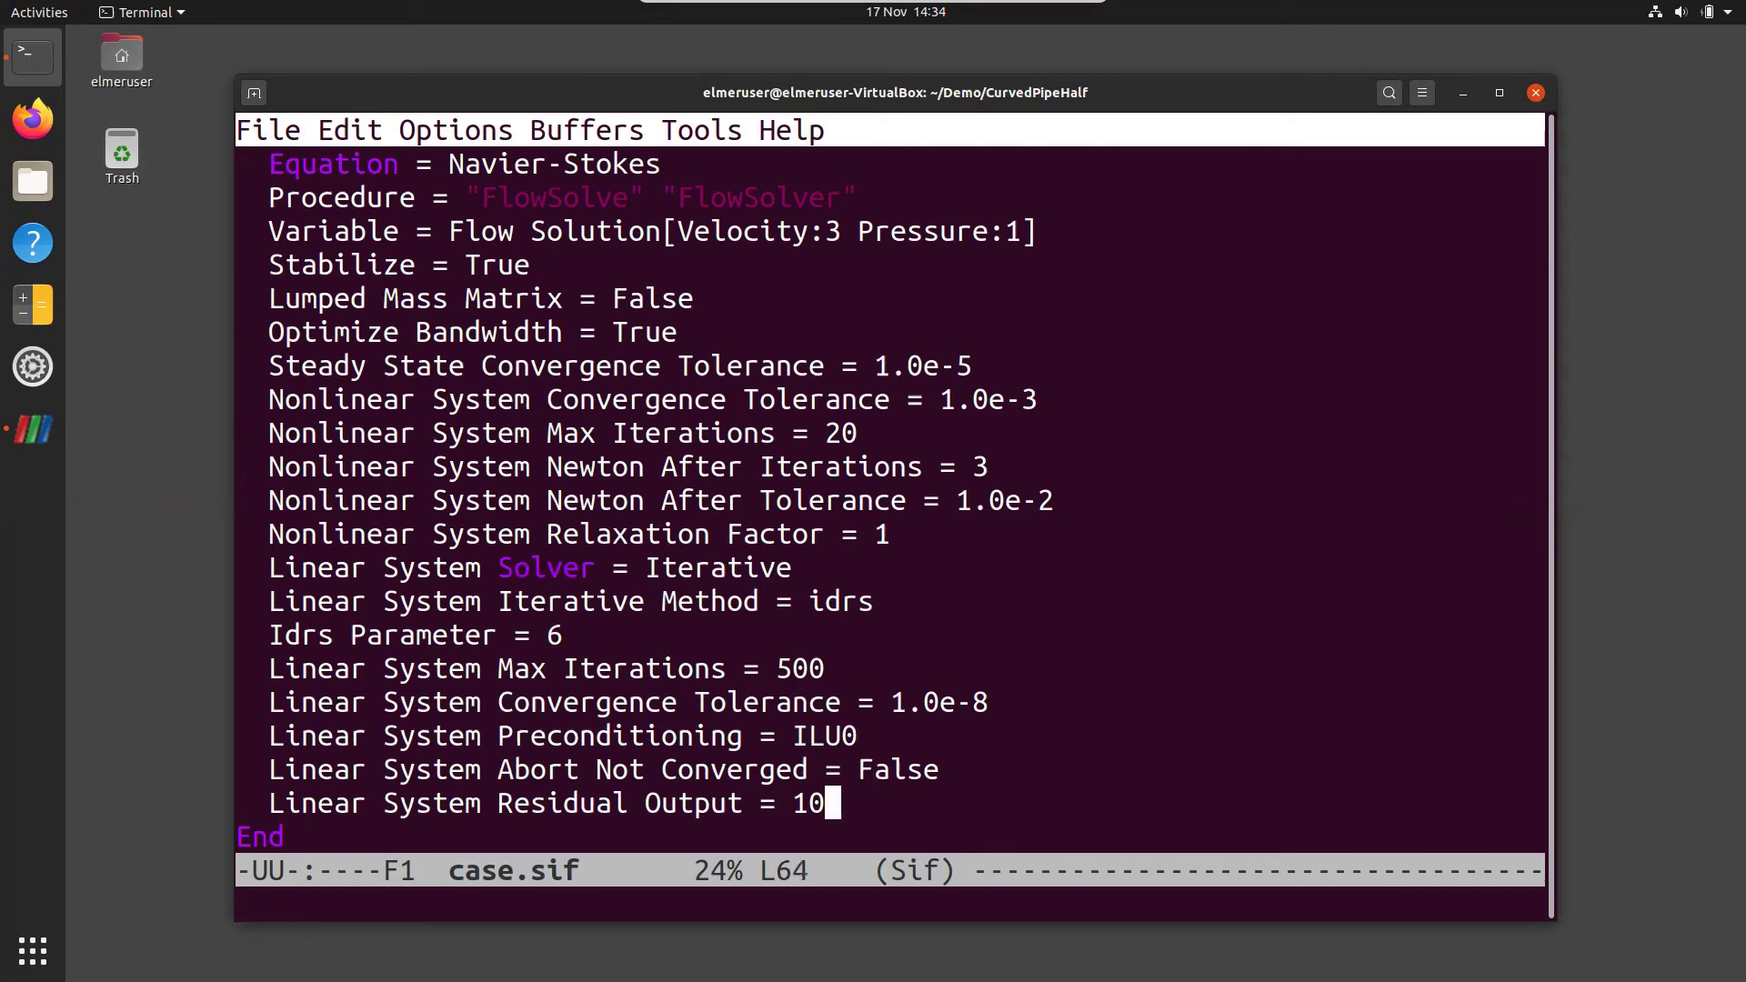
key("Down")
key("Down")
key("Down")
key("Down")
key("Down")
key("Down")
key("Down")
key("Down")
key("Down")
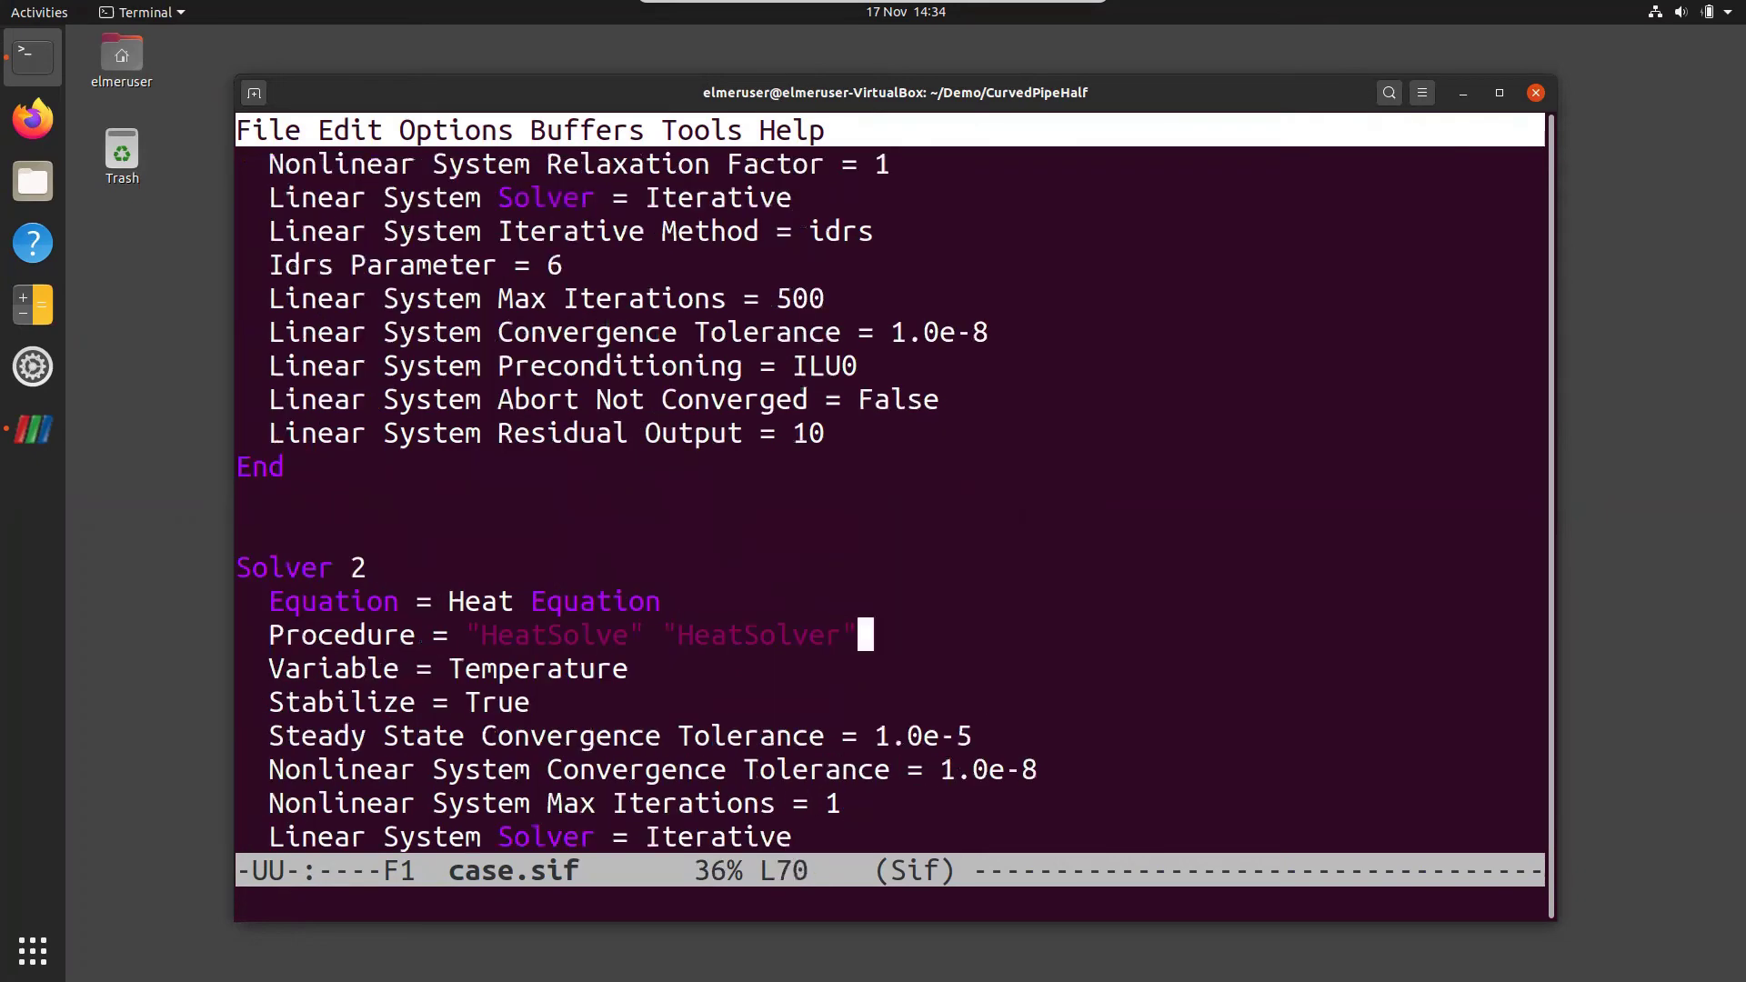
key("Up")
key("Up")
key("Up")
key("Up")
key("Down")
key("Down")
key("Down")
key("Down")
key("Down")
key("Down")
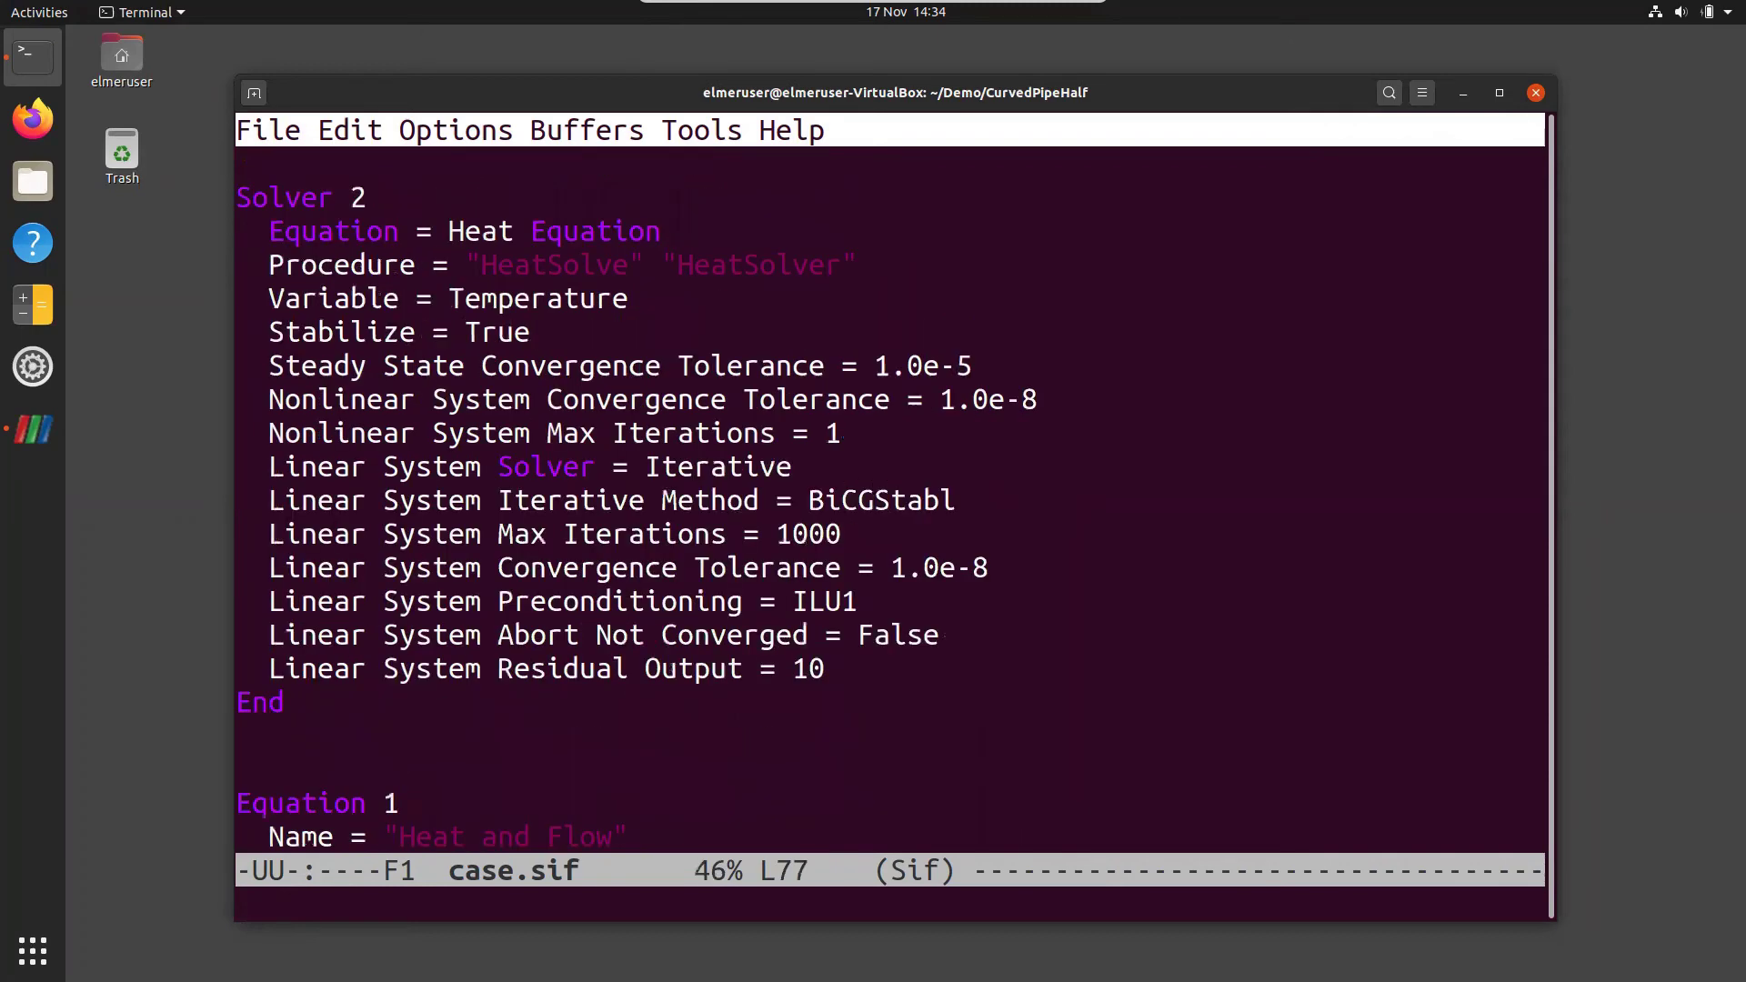
key("Down")
key("Down")
key("Up")
key("Up")
key("Down")
key("Down")
key("Down")
key("Down")
key("Up")
key("Down")
key("Down")
key("Down")
key("Down")
key("Down")
key("Down")
key("Down")
key("Down")
key("Down")
key("Down")
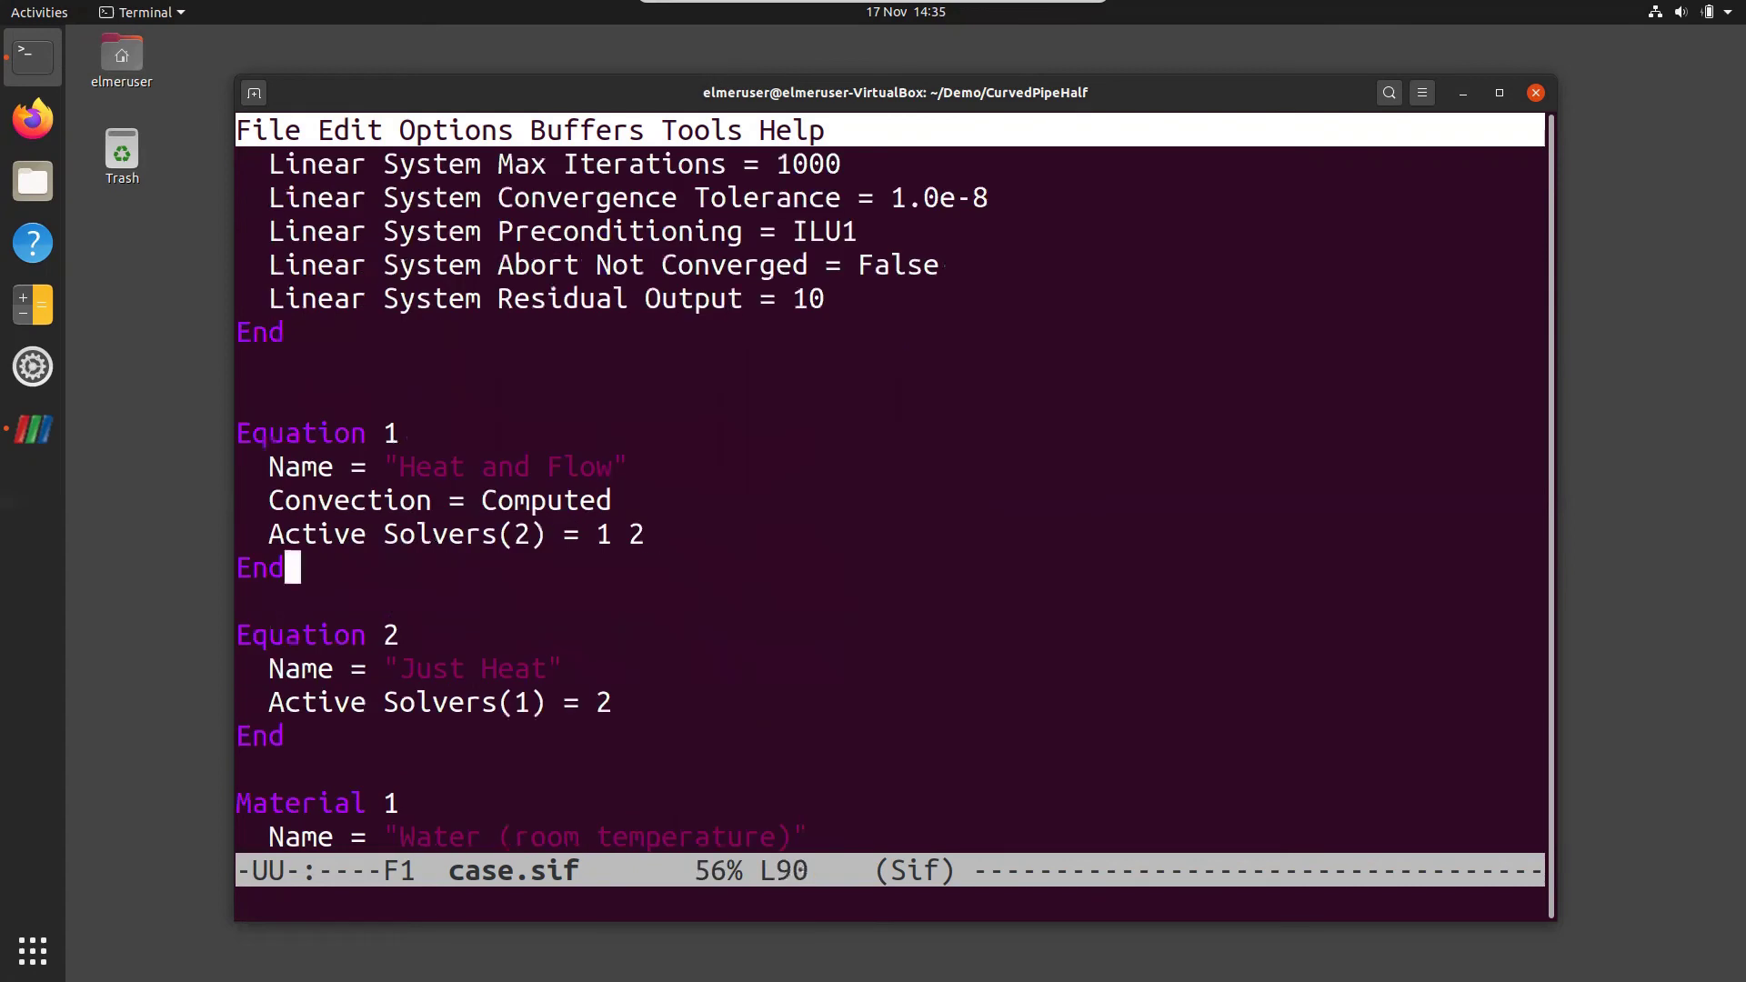
key("Up")
key("Up")
key("Up")
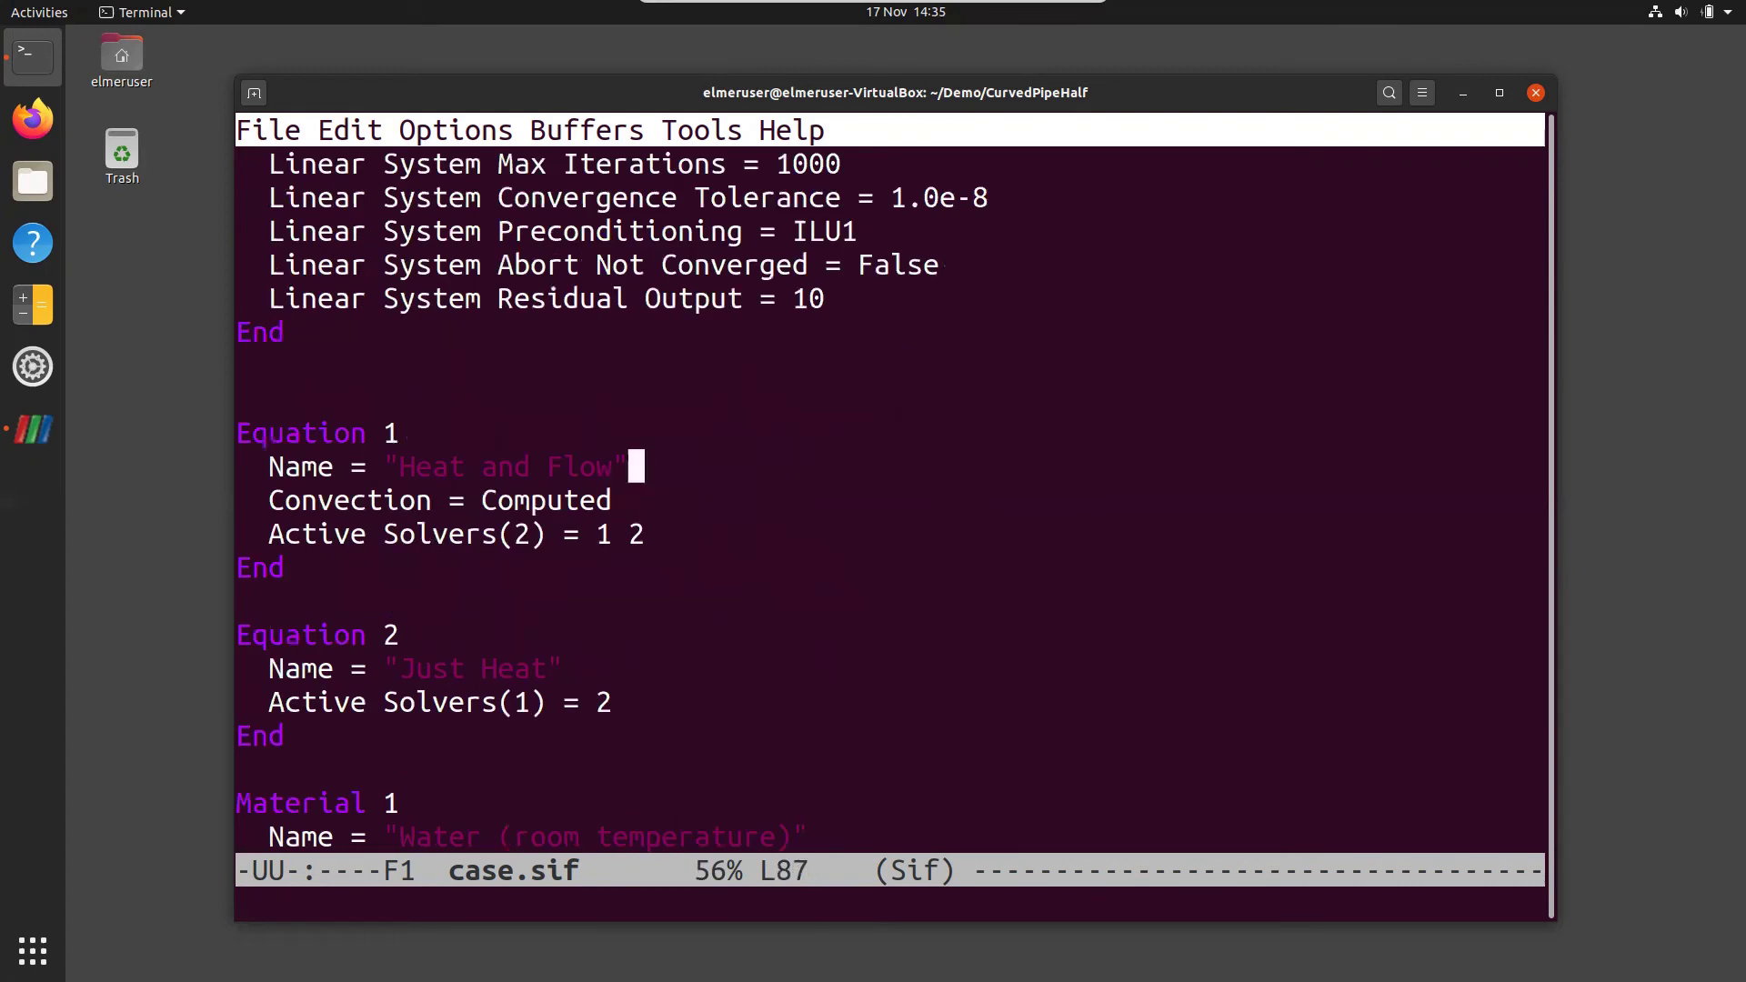
key("Left")
key("Left")
key("Left")
key("Left")
key("Left")
key("Left")
key("Down")
key("Down")
key("Down")
key("Down")
key("Down")
key("Down")
key("Down")
key("Down")
key("Down")
key("Down")
key("Down")
key("Down")
key("Down")
key("Down")
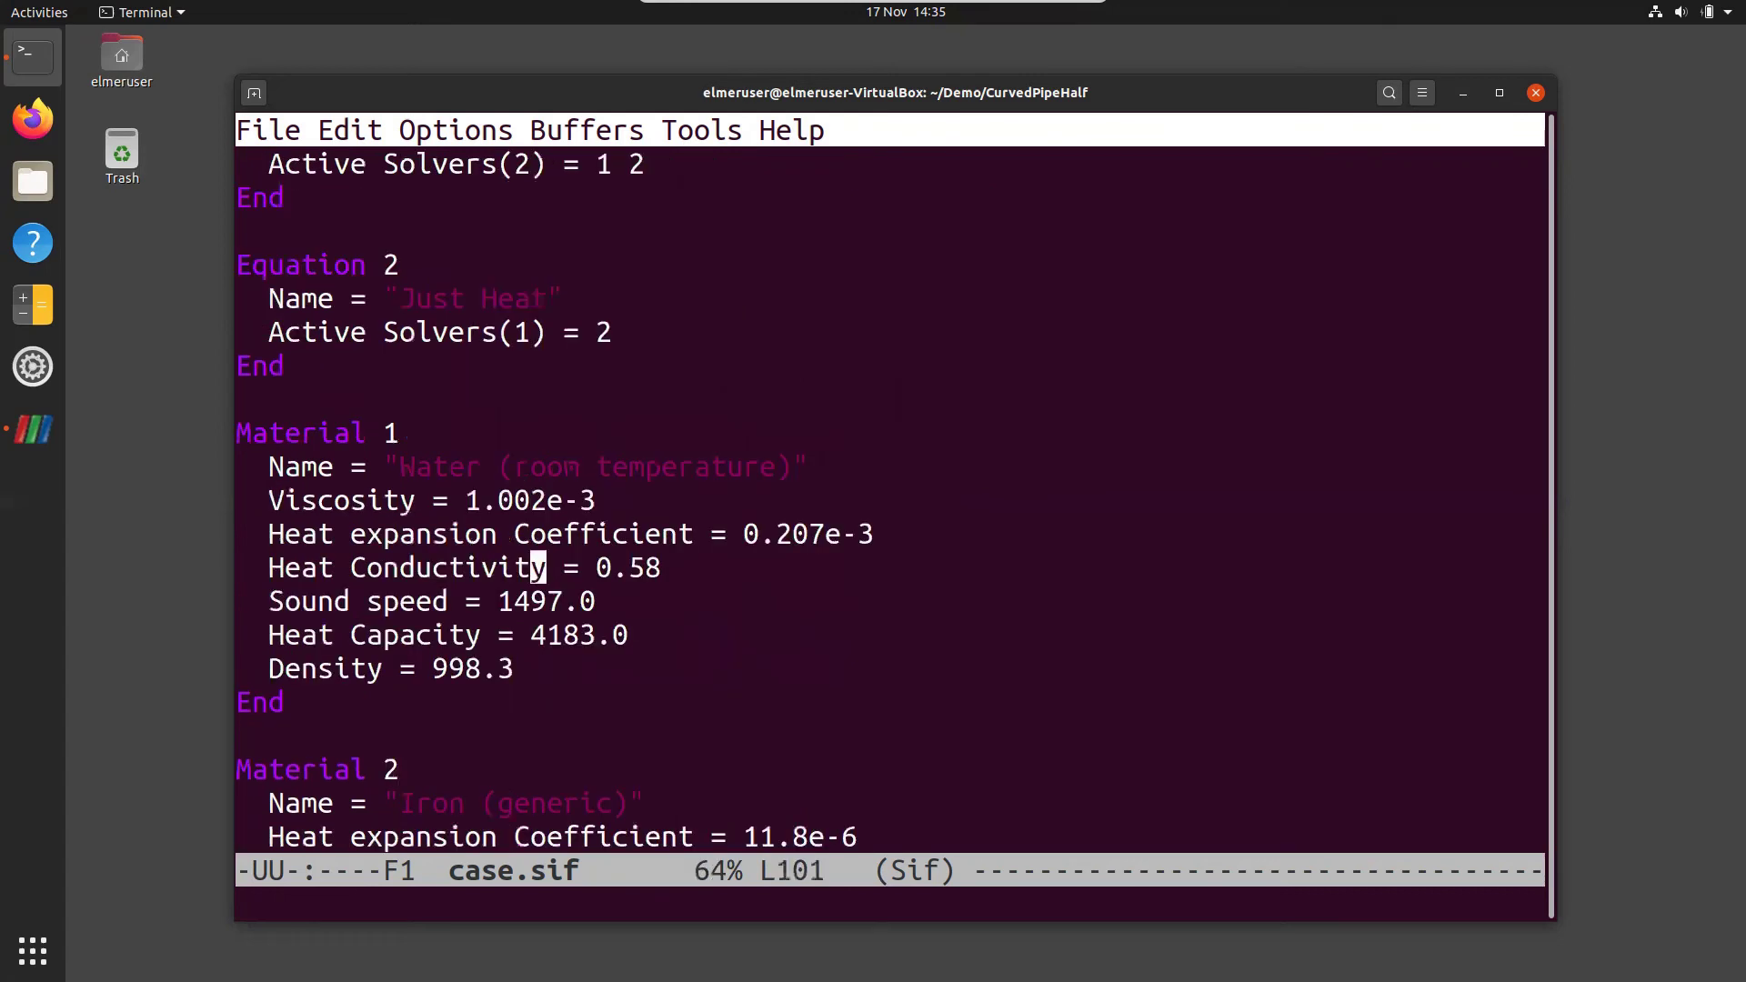
key("Up")
key("Down")
key("Down")
key("Down")
key("Up")
key("Up")
key("Up")
key("Down")
key("Down")
key("Down")
key("Down")
key("Down")
key("Down")
key("Down")
key("Down")
key("Down")
key("Down")
key("Down")
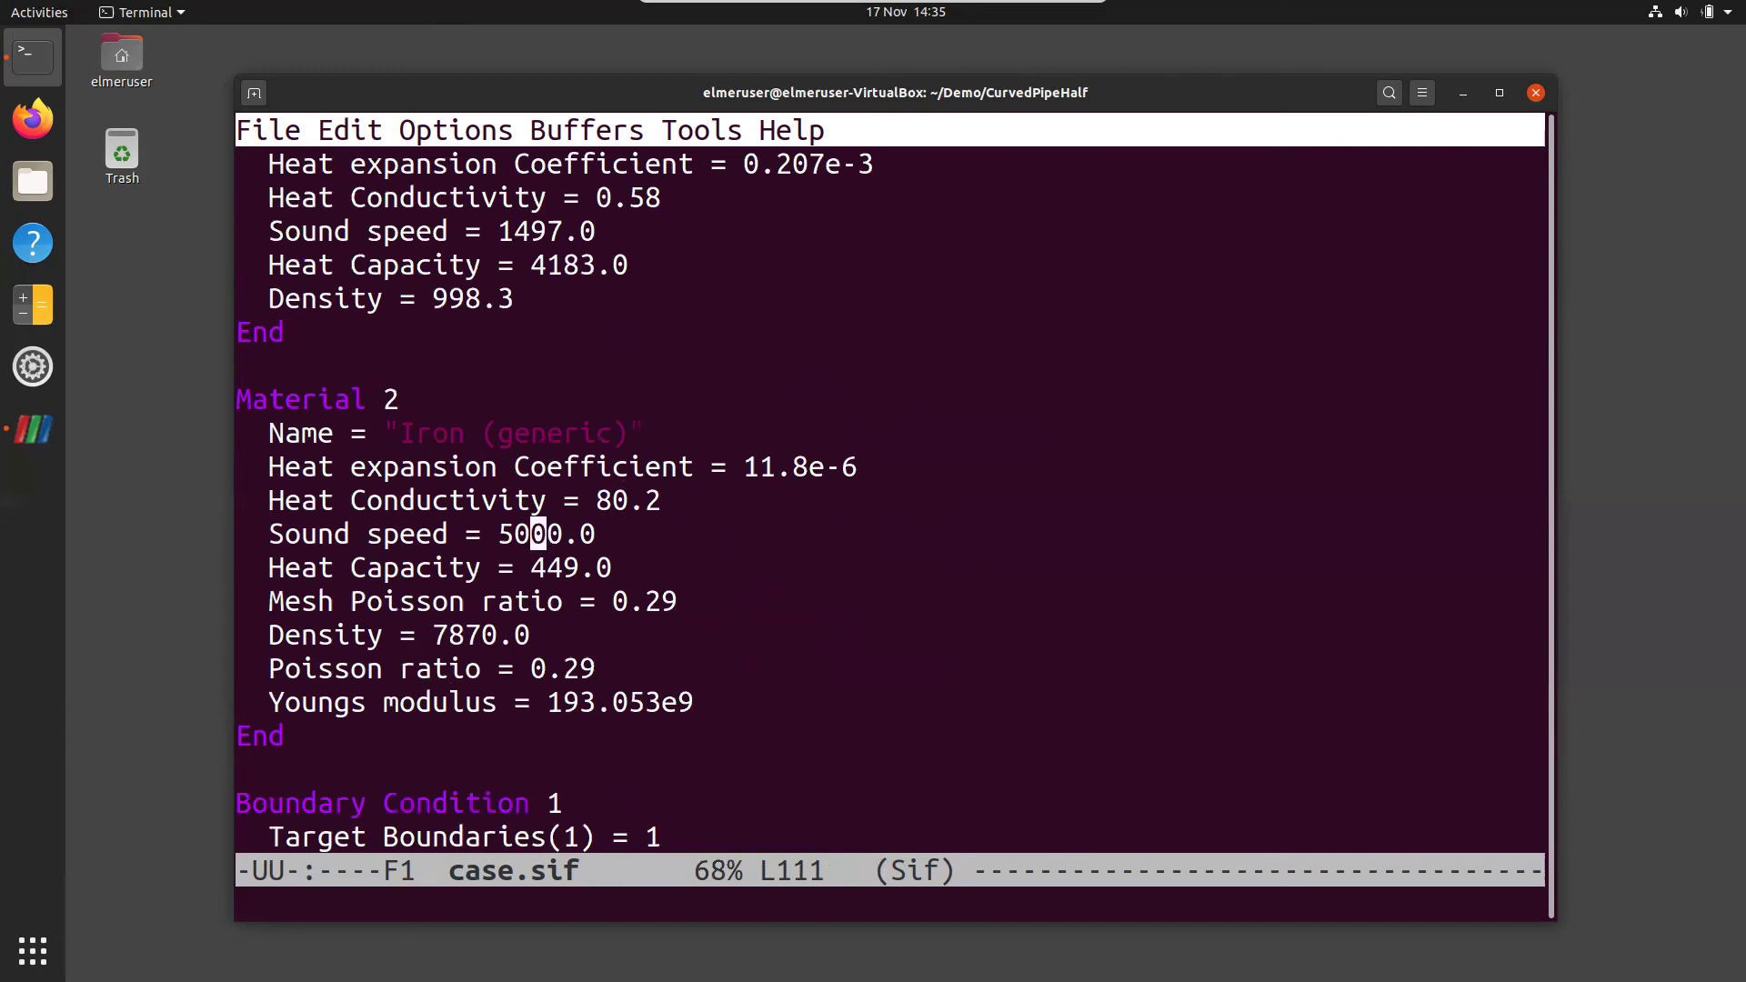
key("Down")
key("Down")
key("Down")
key("Down")
key("Down")
key("Up")
key("Up")
key("Up")
key("Up")
key("Up")
key("Up")
key("Up")
key("Down")
key("Down")
key("Down")
key("Down")
key("Down")
key("Down")
key("Down")
key("Down")
key("Down")
key("Down")
- Move to the Velocity 3 lines of Boundary Condition 1, HotInFlow
key("Down")
key("Down")
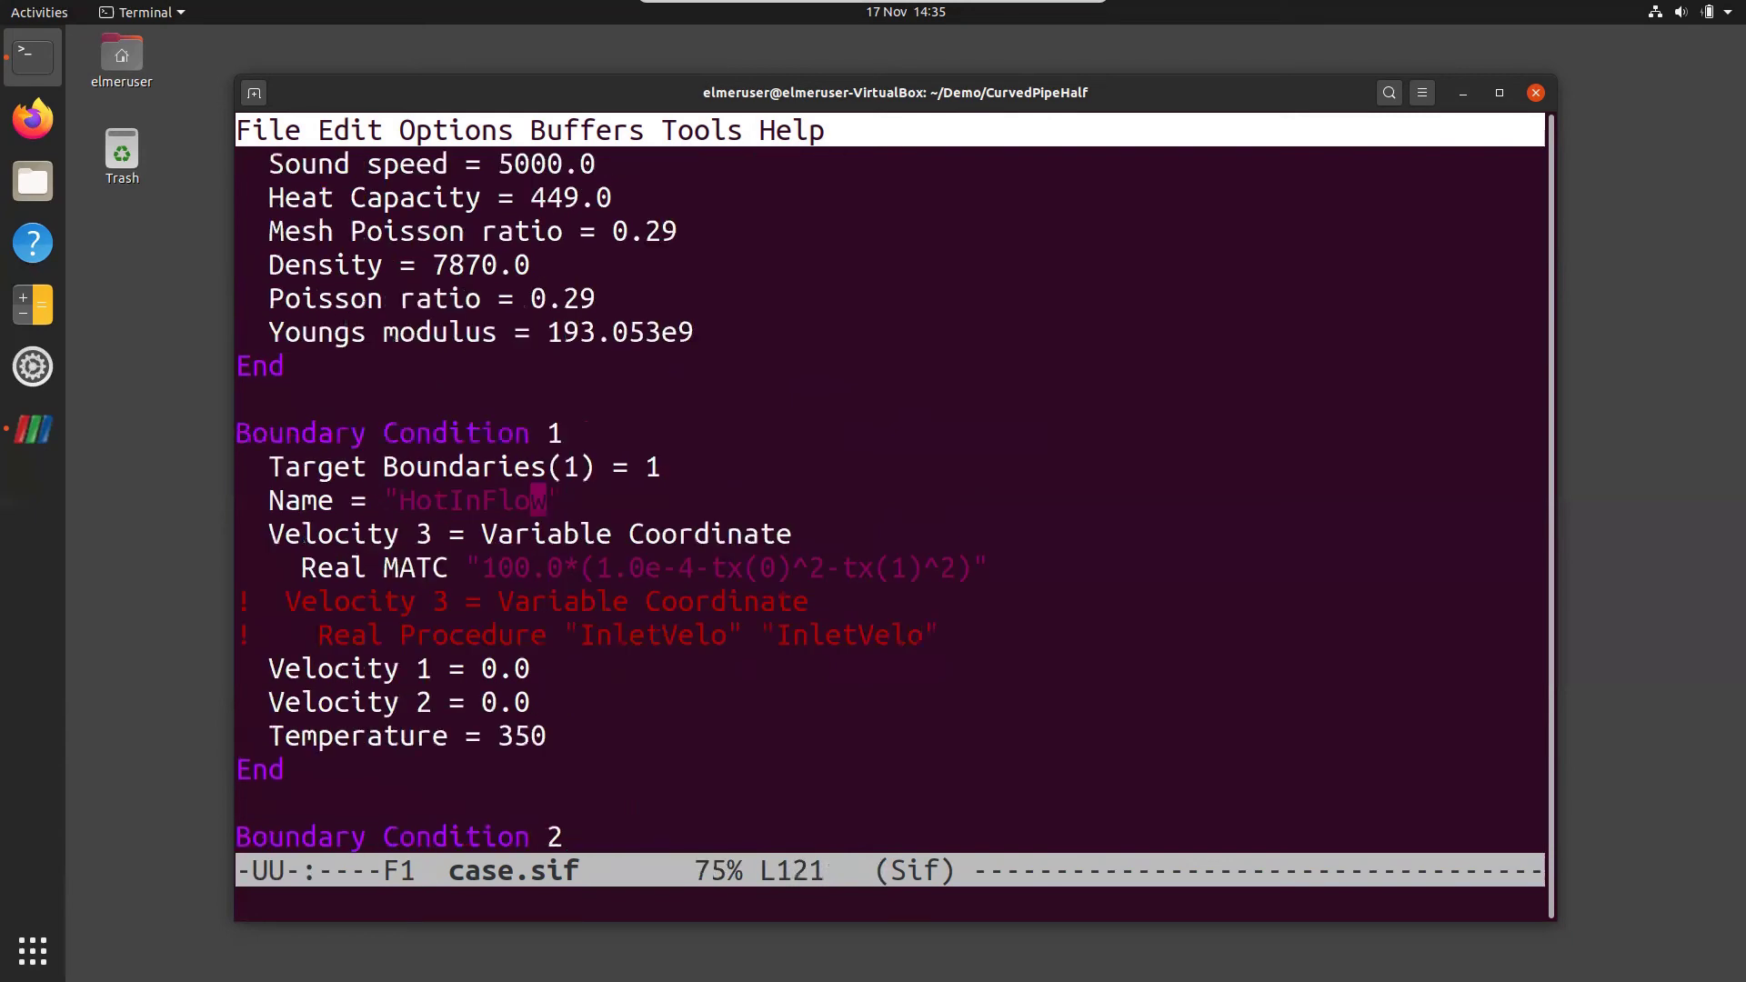
key("Up")
key("Up")
key("Up")
key("Down")
key("Down")
key("Down")
- Uncomment the InletVelo Velocity 3 and Real Procedure lines, and comment out the MATC lines
key("Down")
key("Down")
key("Down")
key("Down")
key("Down")
key("Down")
key("Down")
key("Up")
key("Up")
key("Up")
key("Up")
key("Up")
key("Down")
key("Down")
key("Up")
key("Up")
key("Up")
key("Right")
key("Down")
key("Down")
key("ctrl+a")
key("ctrl+d")
key("Down")
key("ctrl+d")
key("Up")
key("Up")
key("Up")
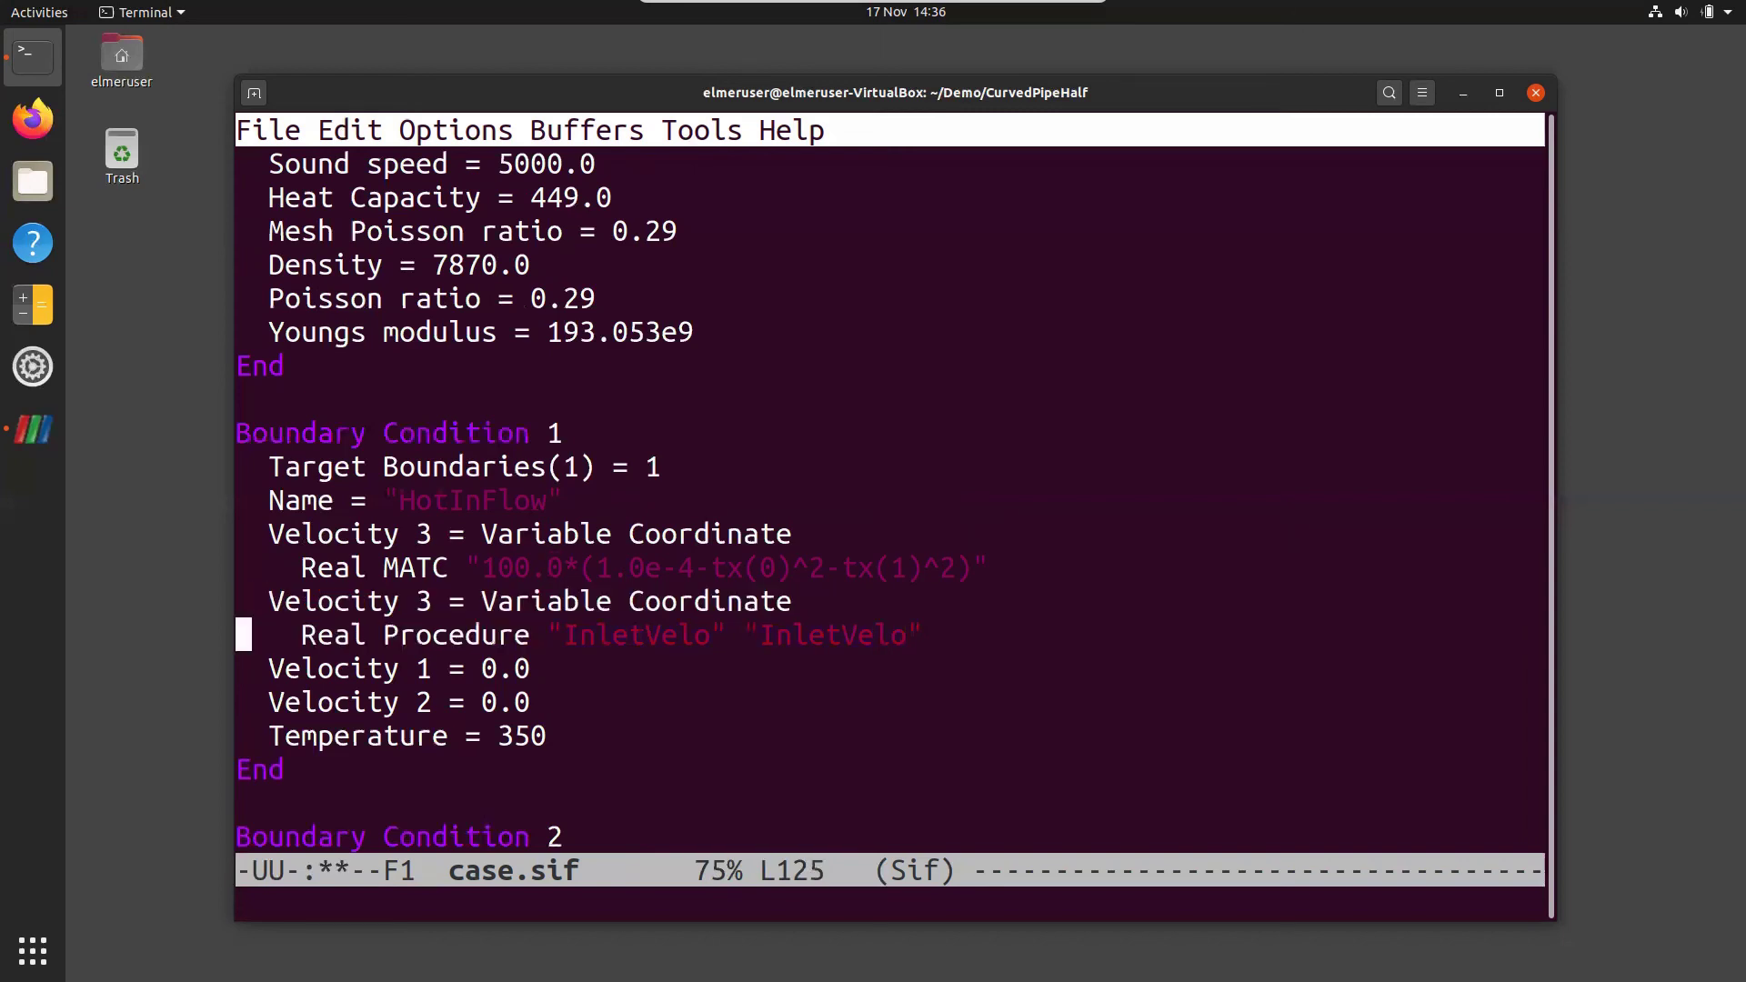
type("!")
key("Down")
key("ctrl+a")
type("!")
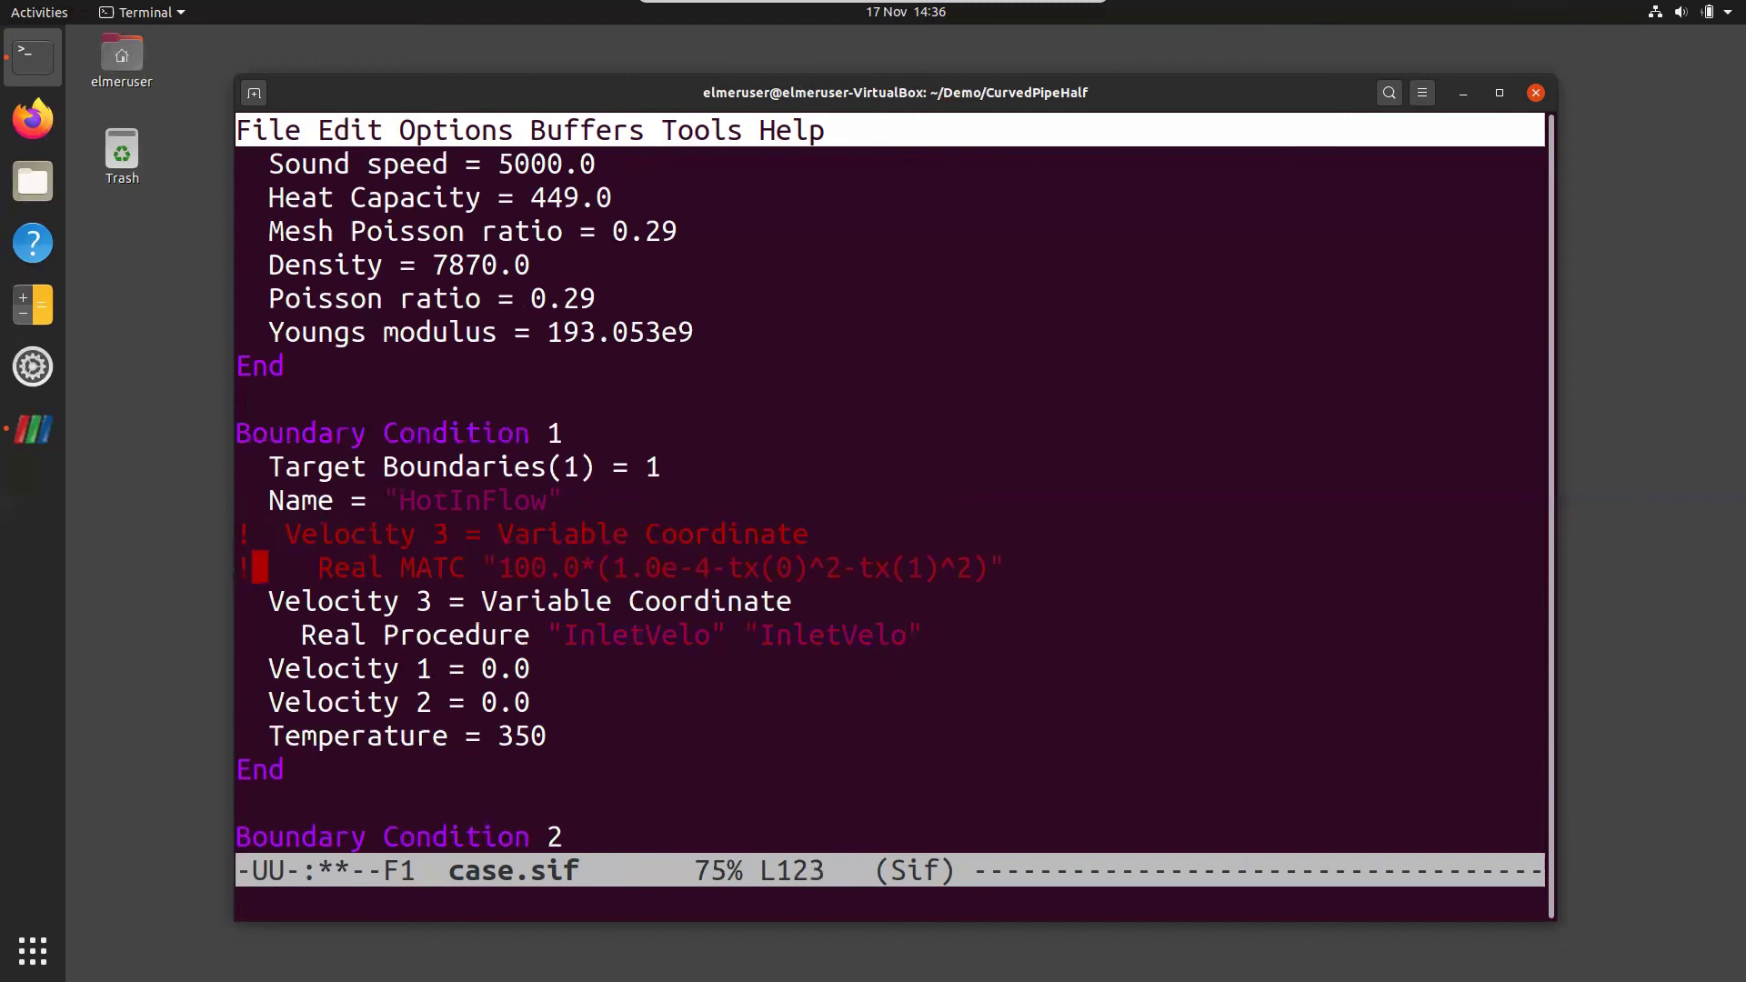
key("Down")
key("Down")
key("Down")
key("Down")
key("Down")
key("Down")
key("Down")
key("Down")
key("Down")
key("Down")
key("Up")
- Review the NoSlip, Outflow and Symmetry boundary conditions, then quit Emacs
key("Down")
key("Down")
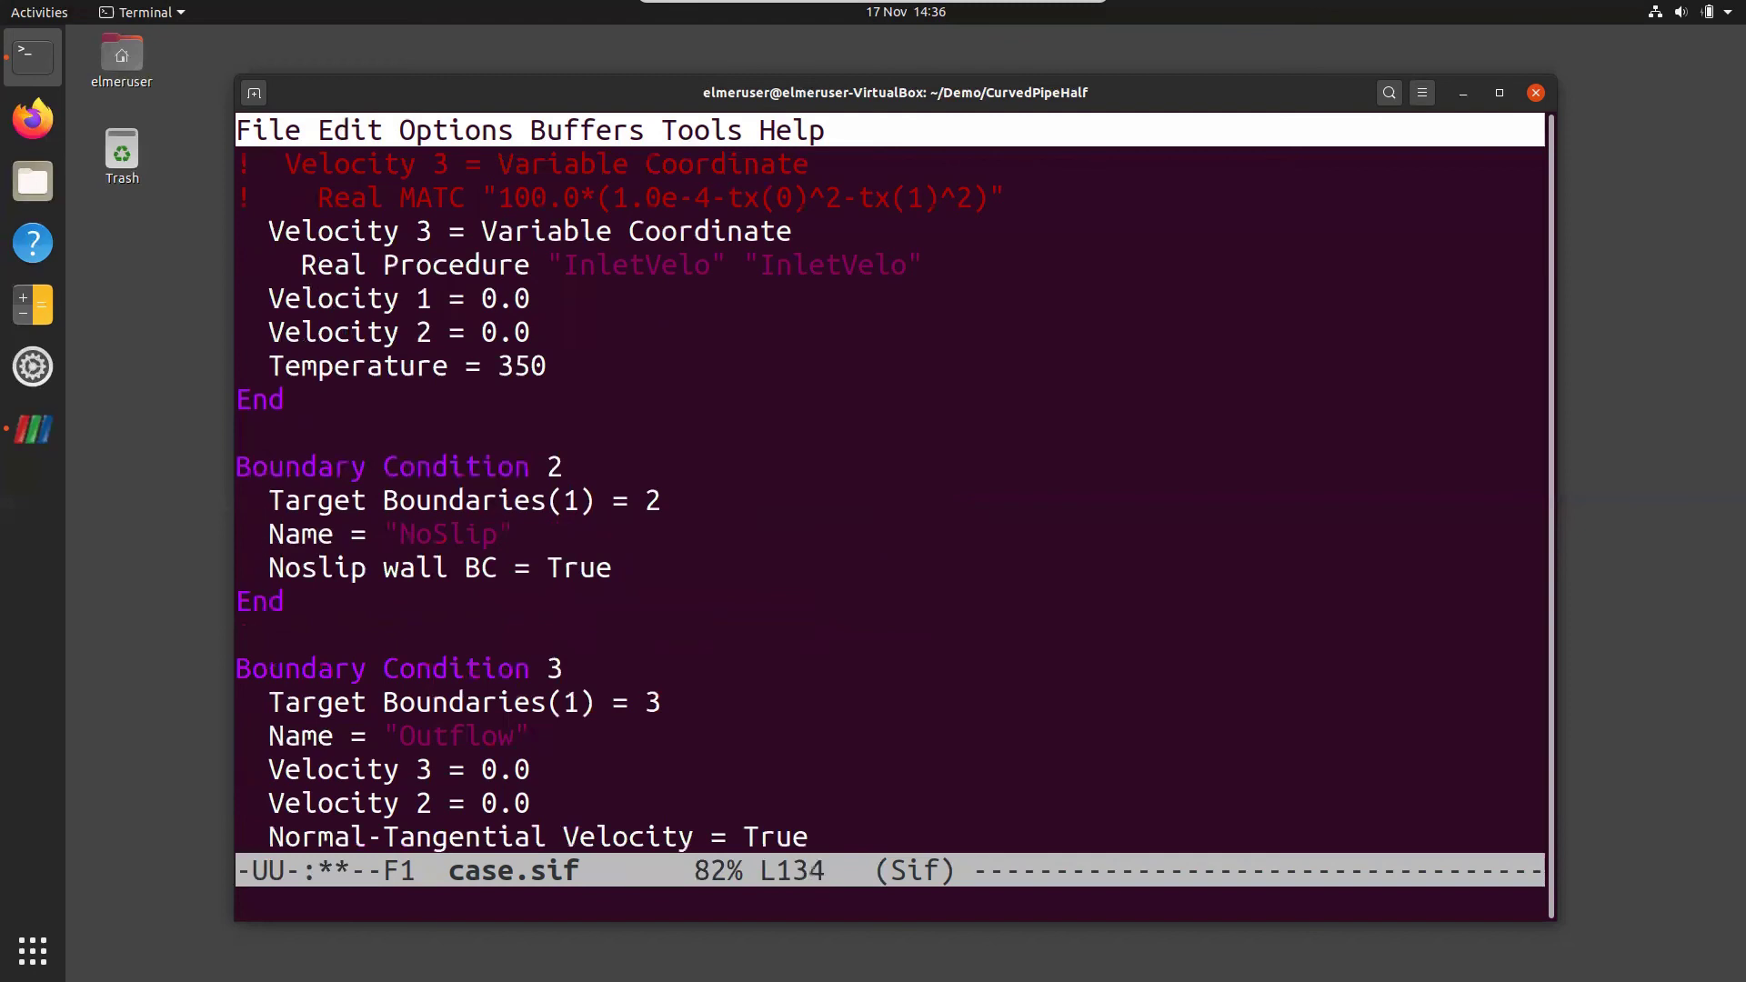
key("Right")
key("Right")
key("Right")
key("Right")
key("Right")
key("Right")
key("Right")
key("Right")
key("Right")
key("Right")
key("Right")
key("Right")
key("Right")
key("Right")
key("Down")
key("Down")
key("Down")
key("Down")
key("Down")
key("Down")
key("Down")
key("Down")
key("Down")
key("Down")
key("Down")
key("Down")
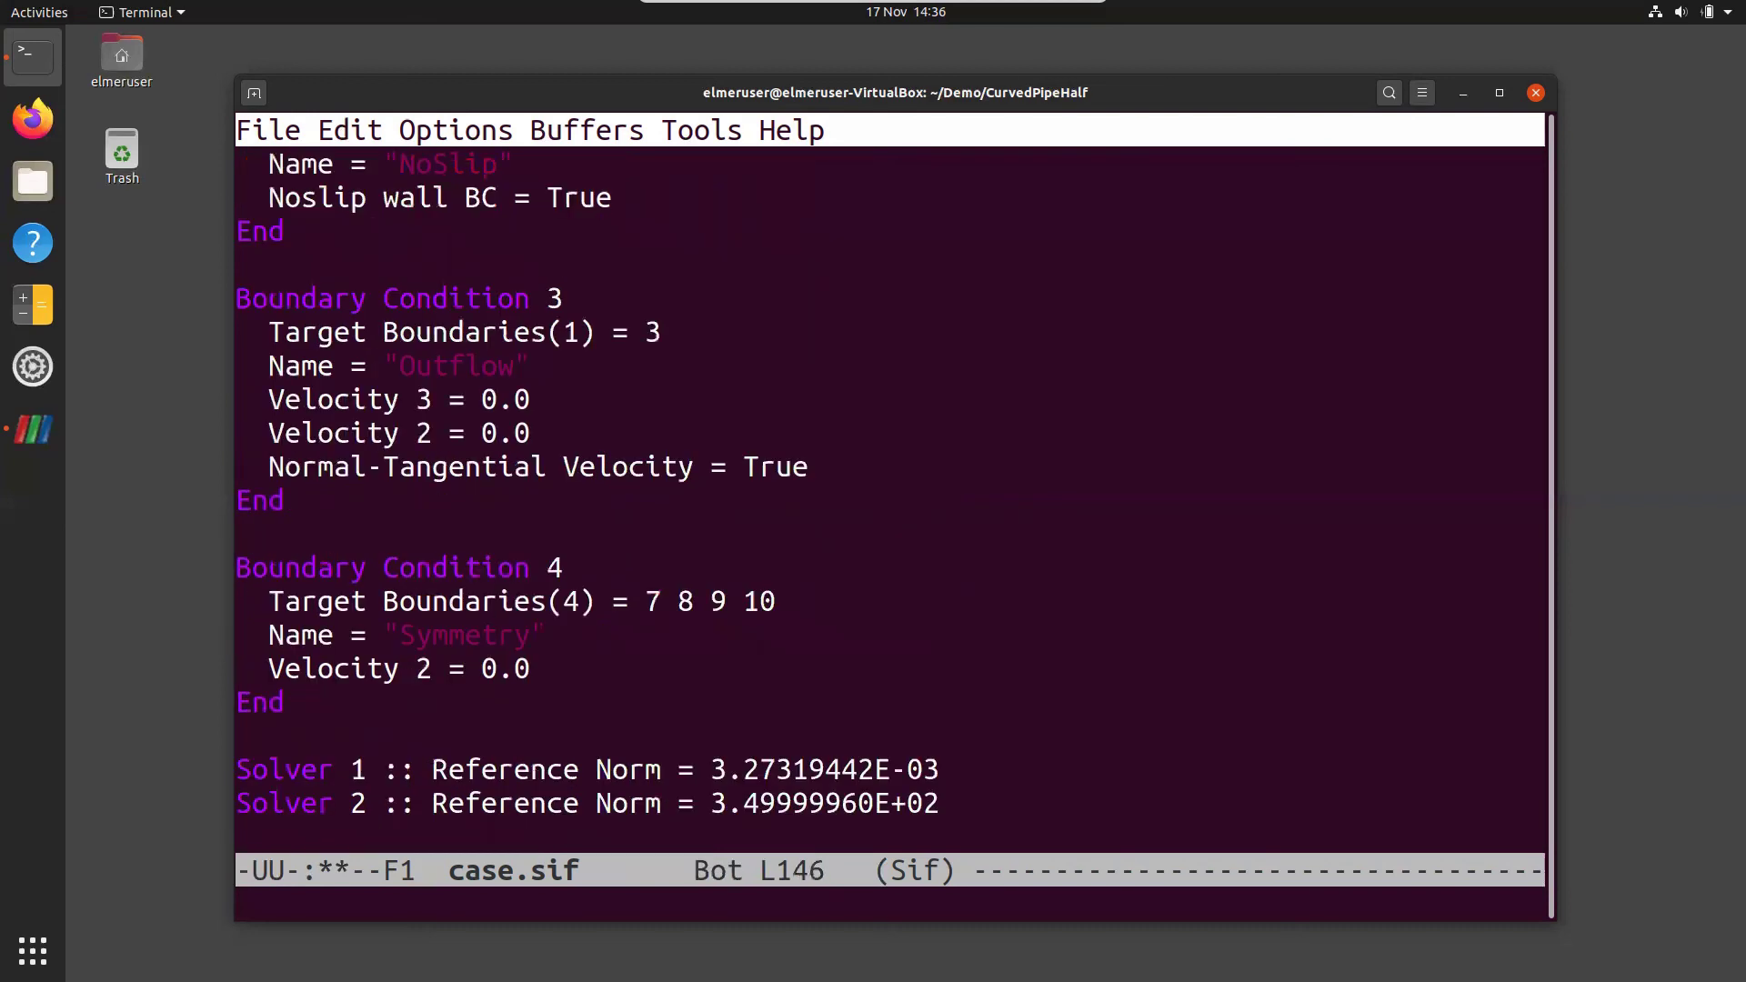
key("Up")
key("Up")
key("Up")
key("Up")
key("Up")
key("Up")
key("Up")
key("Down")
key("Down")
key("Down")
key("Down")
key("Down")
key("Down")
key("Down")
key("Down")
key("Down")
key("Down")
key("Down")
key("Down")
key("Up")
key("Up")
key("Up")
key("Up")
key("Down")
key("Down")
key("Down")
key("Down")
key("Down")
key("Down")
key("Up")
key("ctrl+x")
key("ctrl+c")
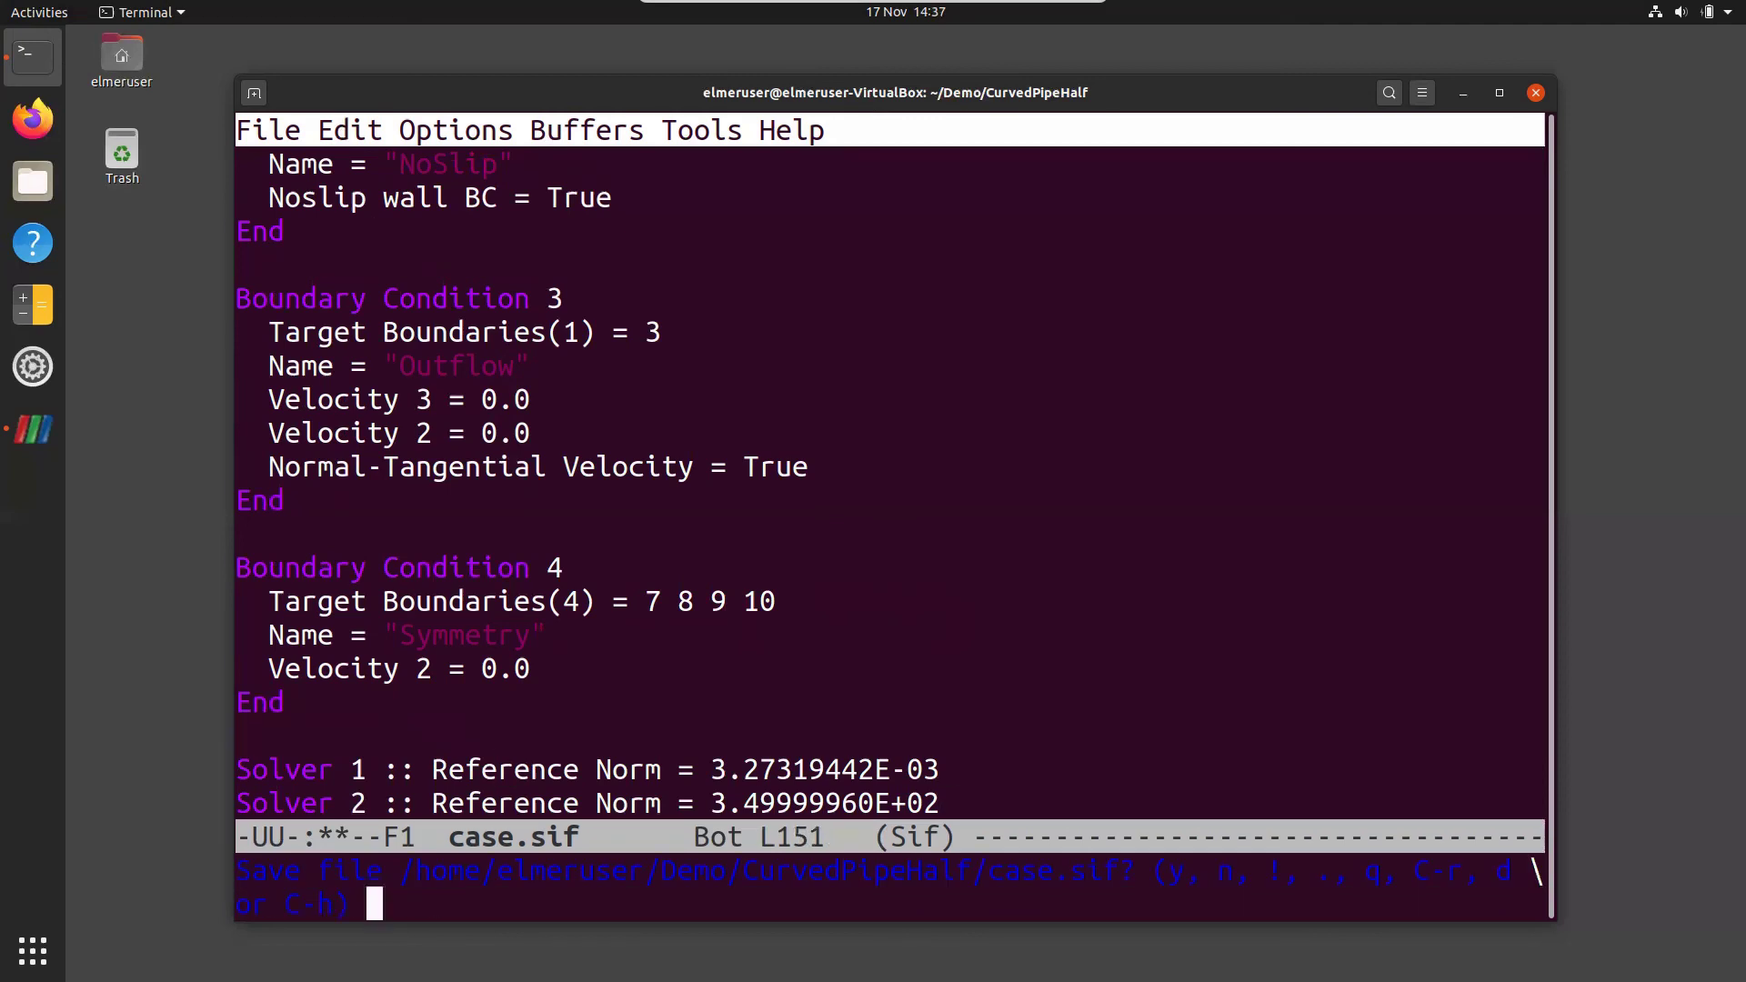
- Save case.sif and run ElmerSolver on the edited case
key("y")
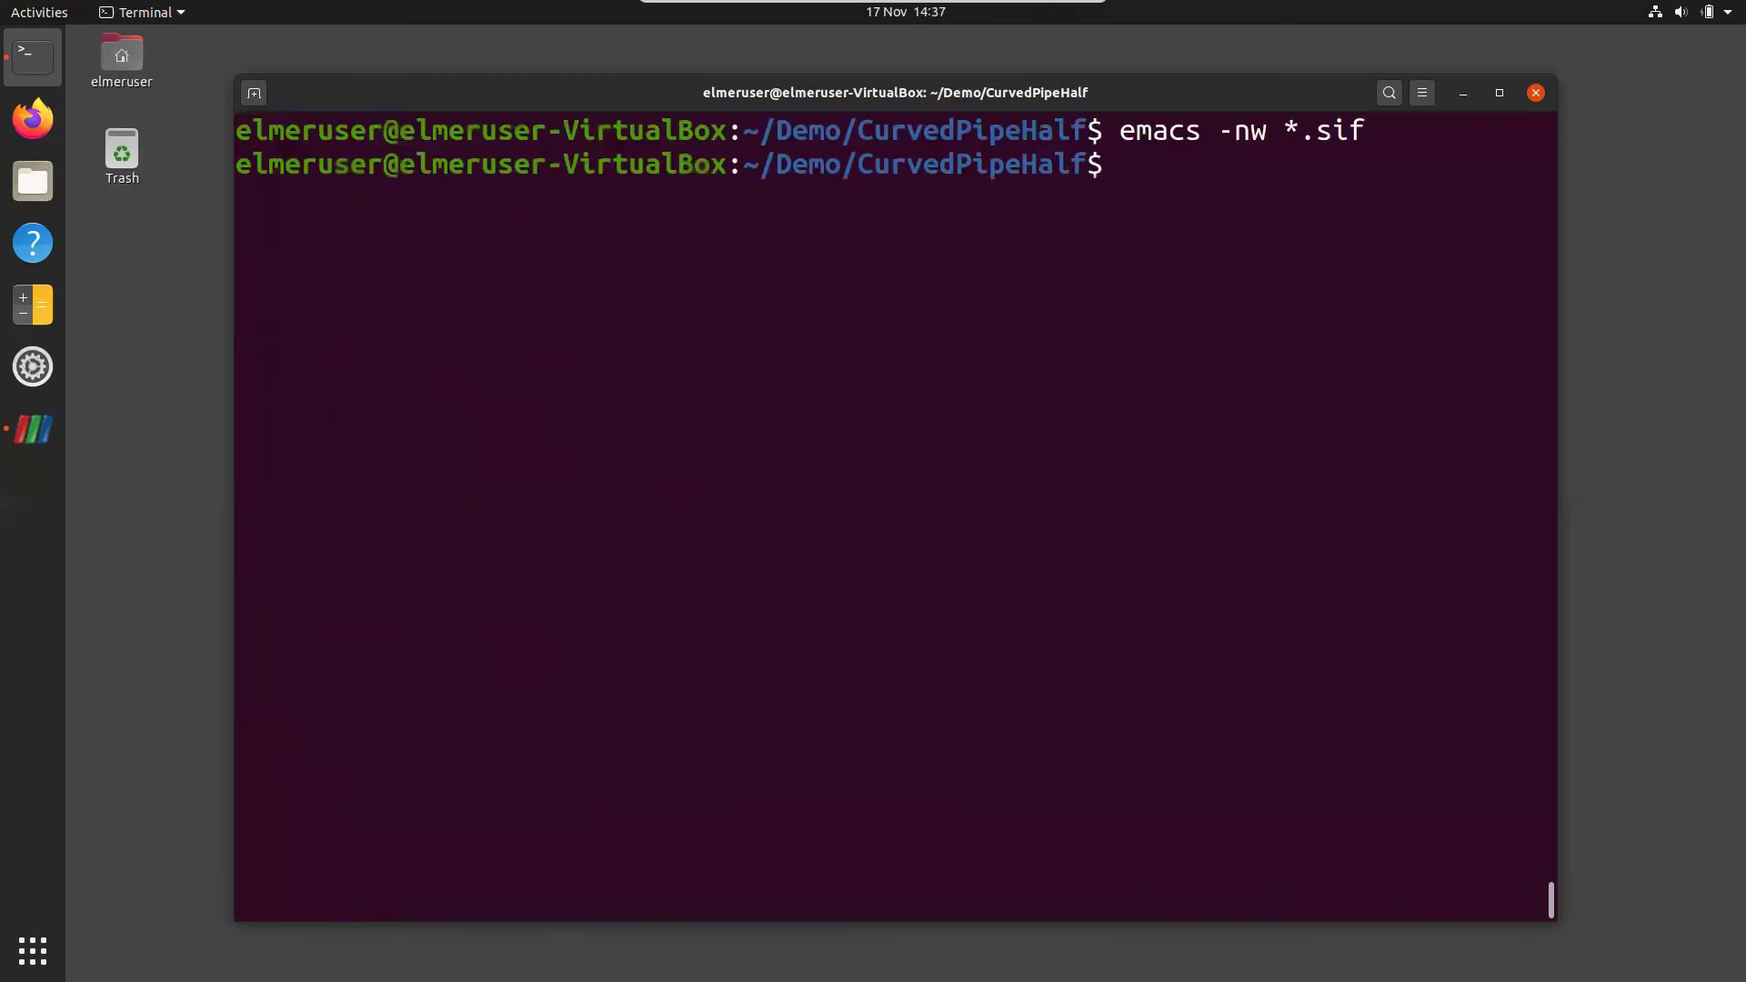
type("ElmerS")
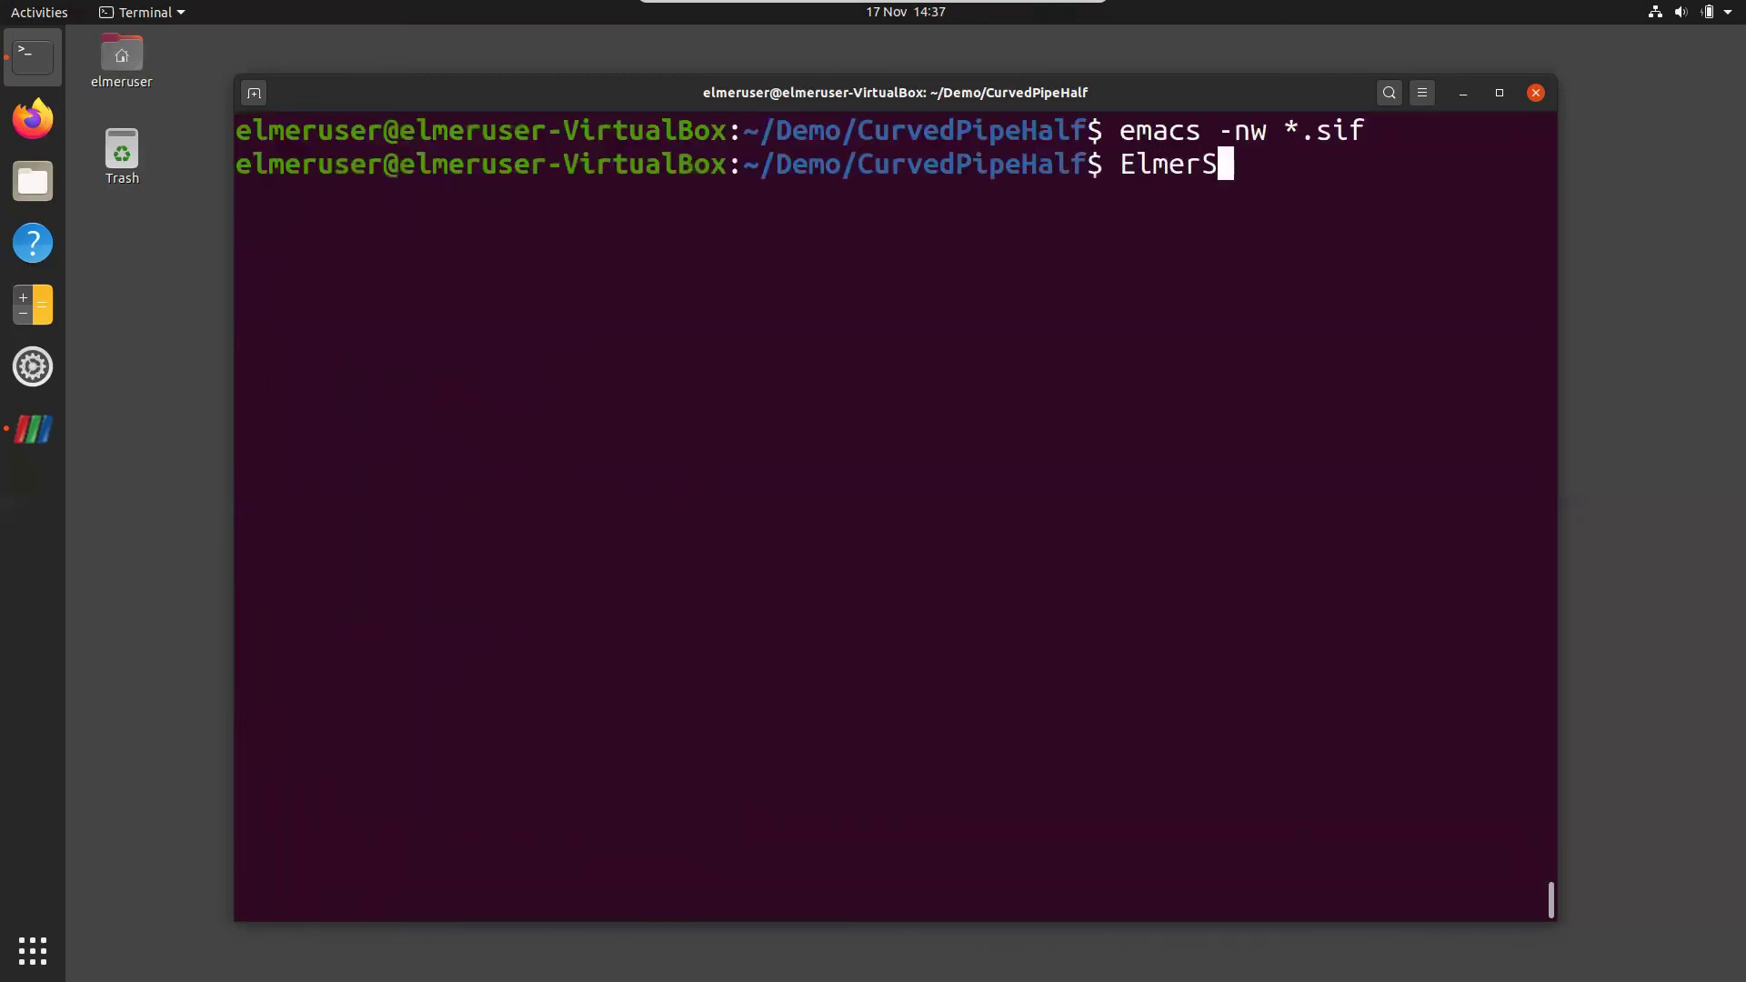
type("olver")
key("Return")
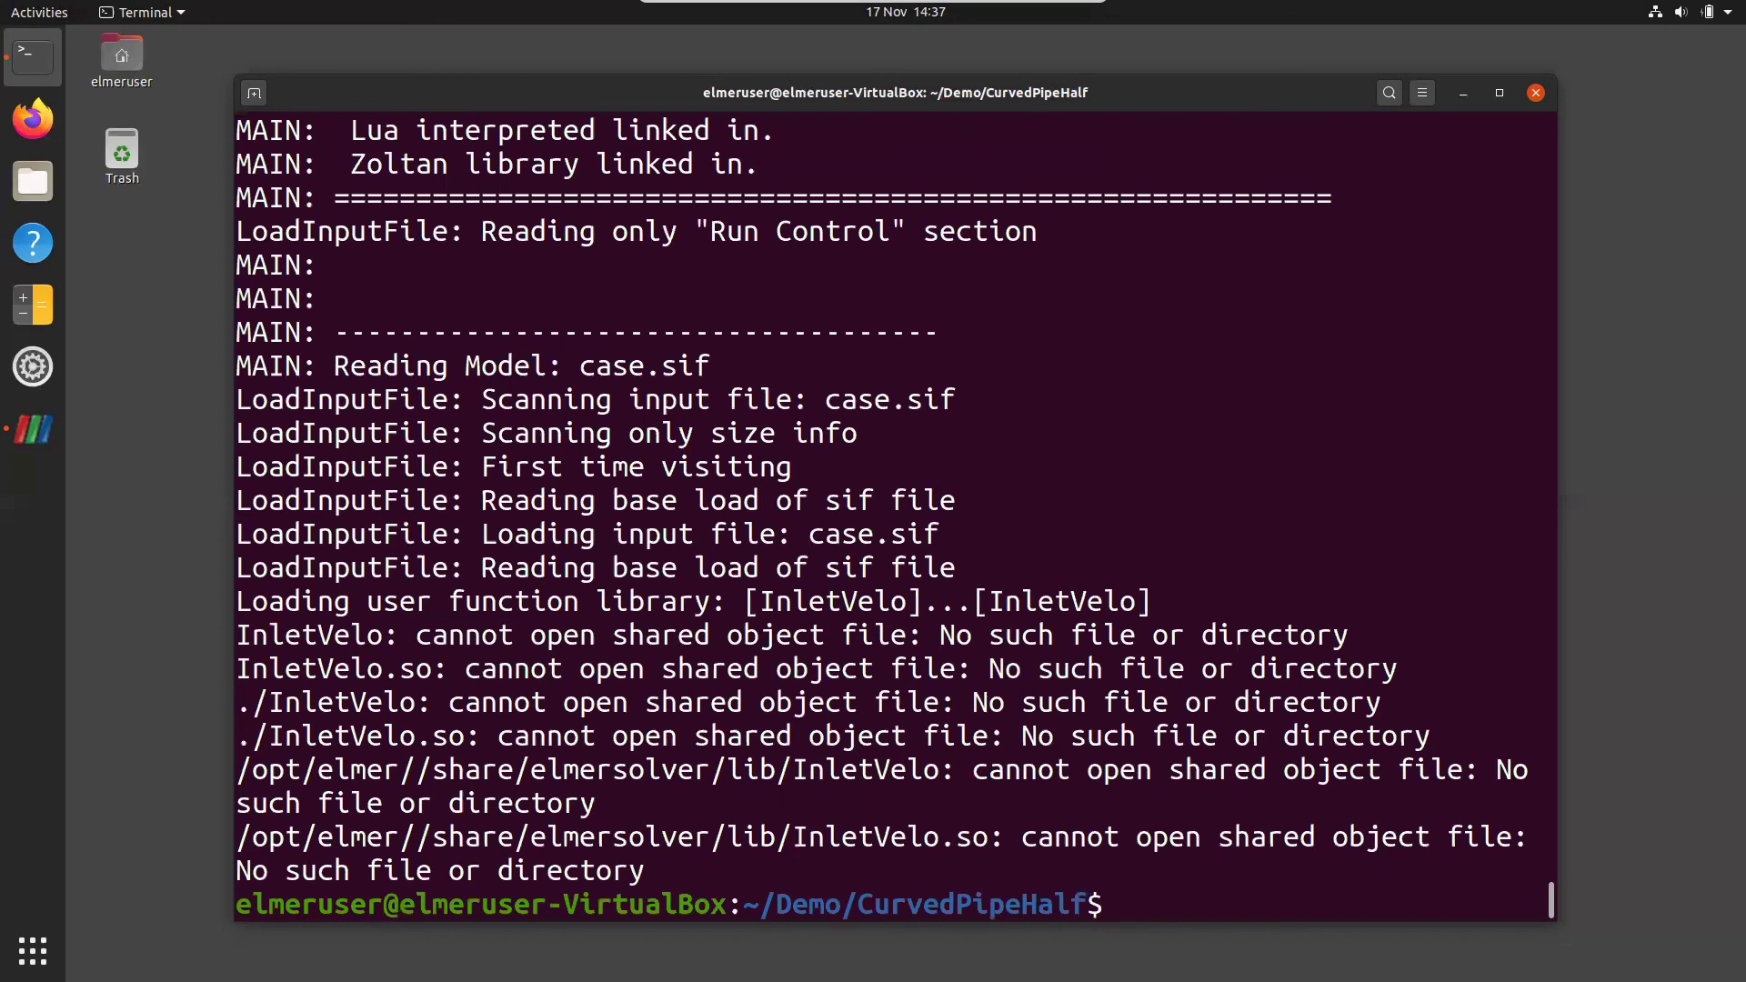
- List the case folder and display the InletVelo.F90 source with more
type("ls")
key("Return")
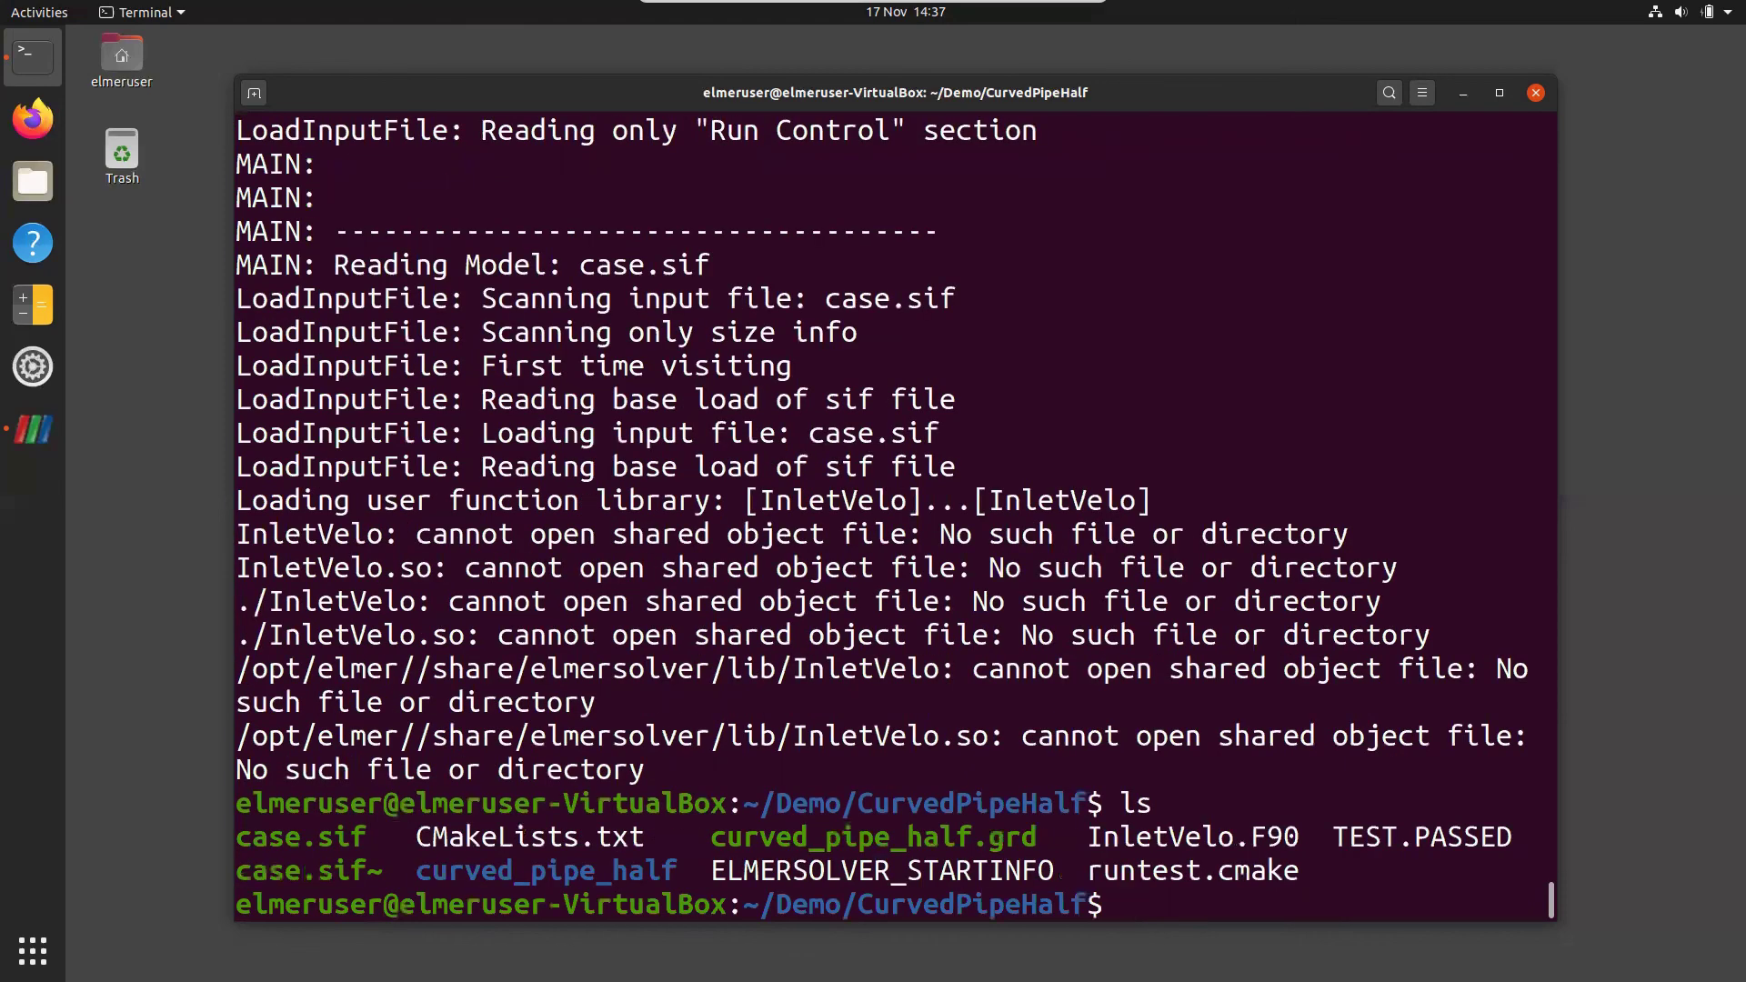
type("more I")
key("Tab")
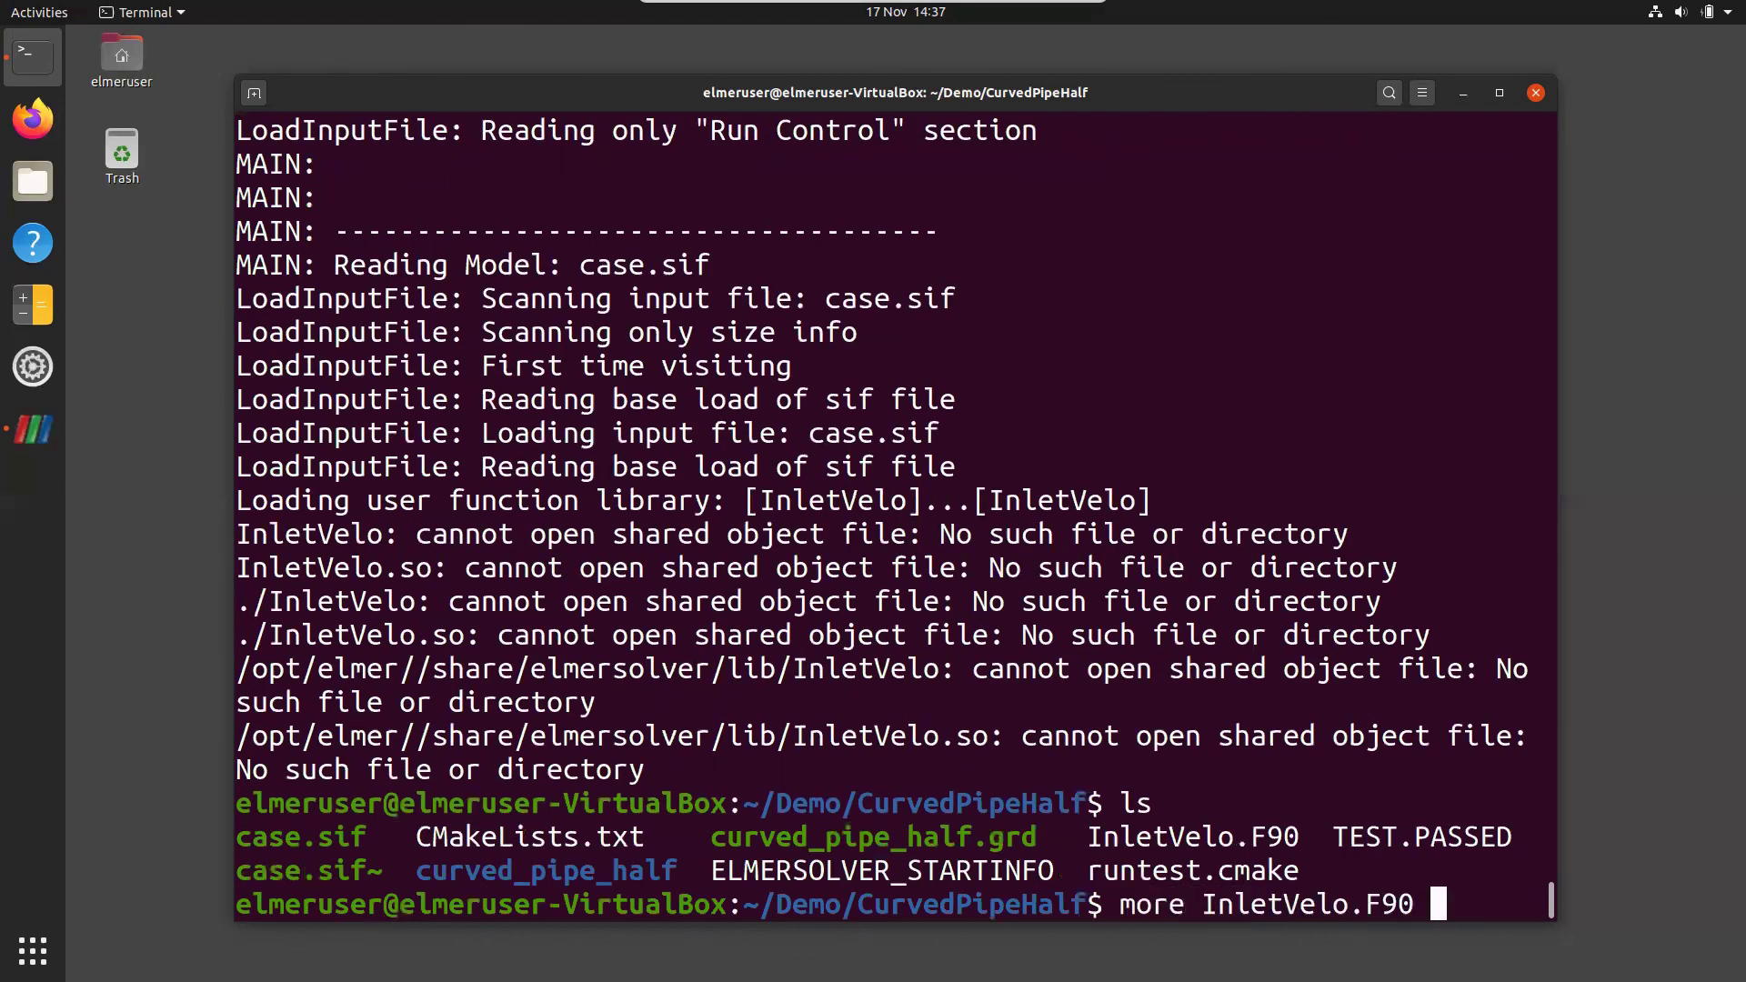
key("Return")
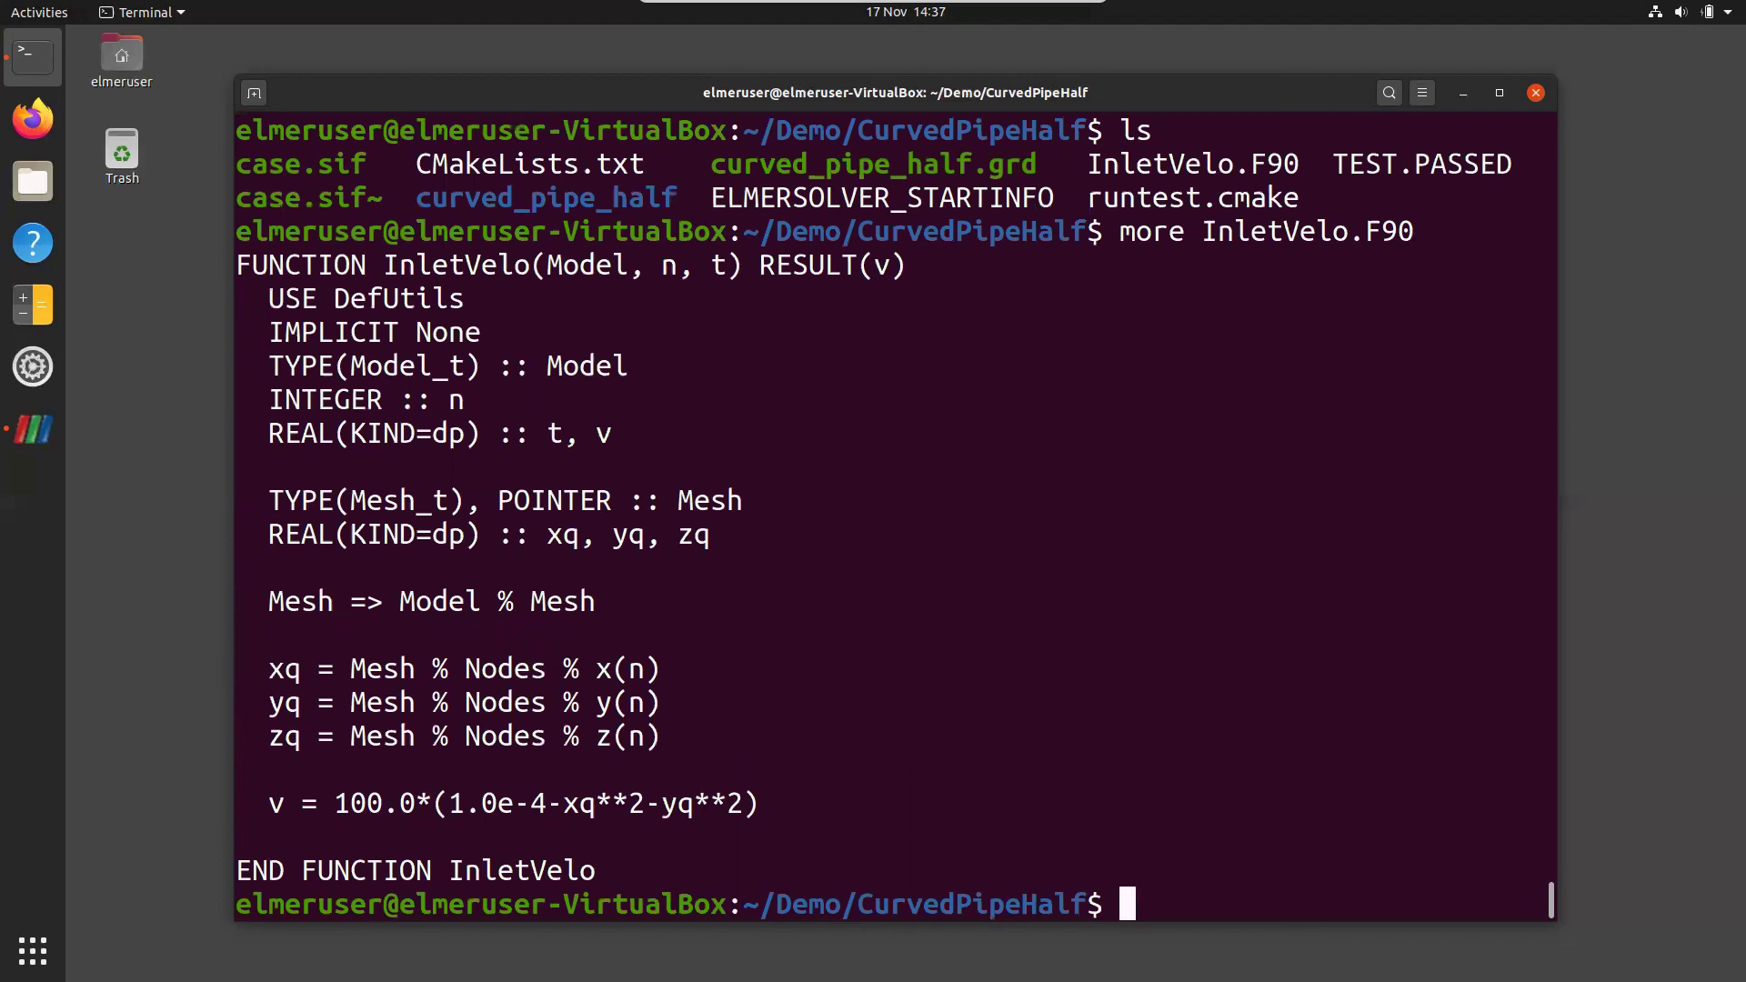
- Compile InletVelo.F90 into InletVelo.so with elmerf90 and rerun ElmerSolver
type("elm")
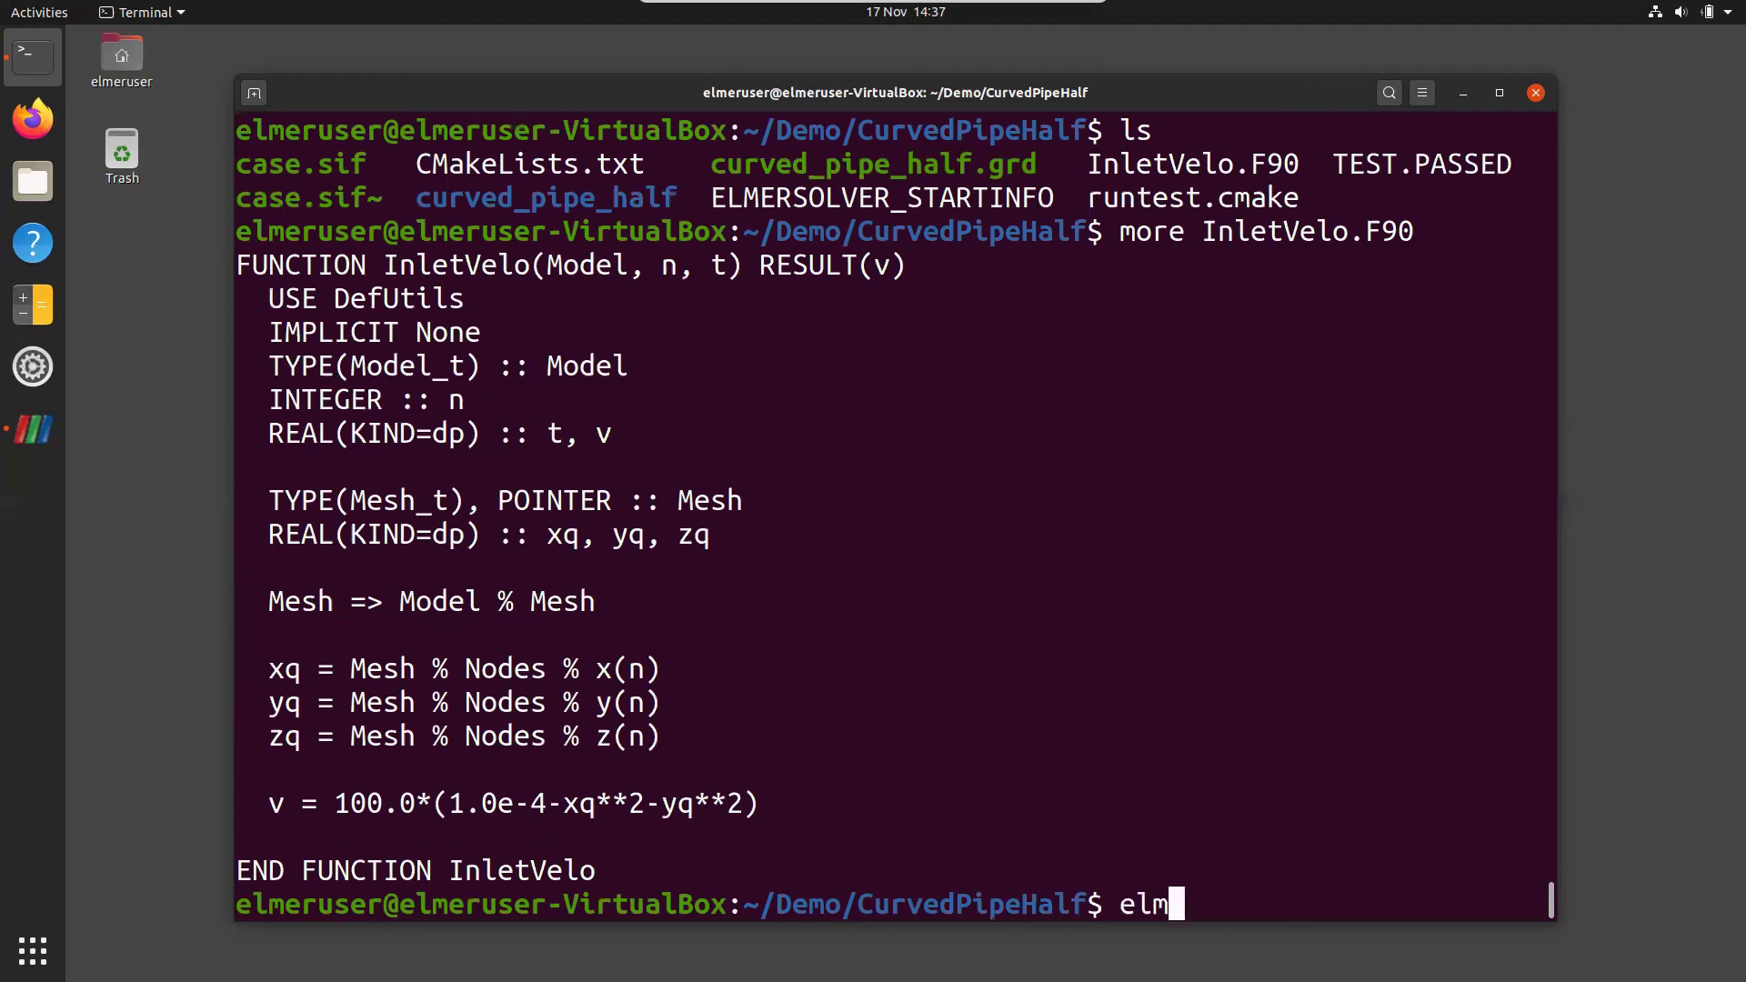
type("erf90 -")
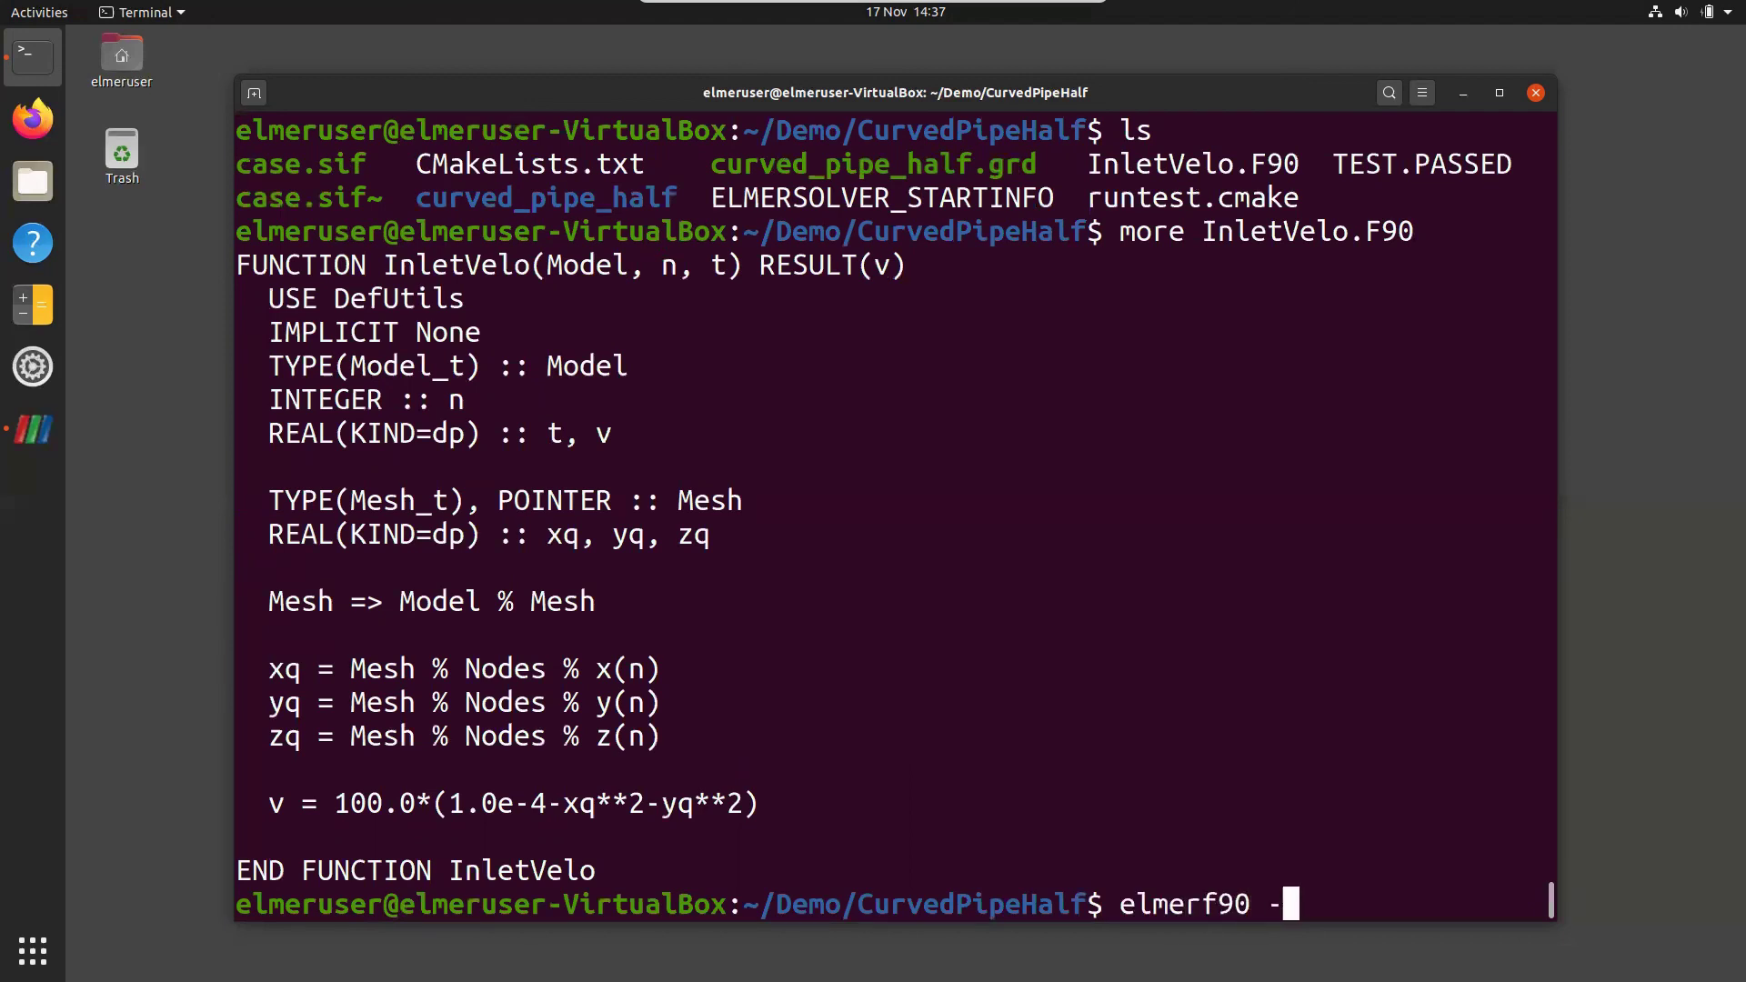
type("o I")
key("Tab")
key("BackSpace")
key("BackSpace")
key("BackSpace")
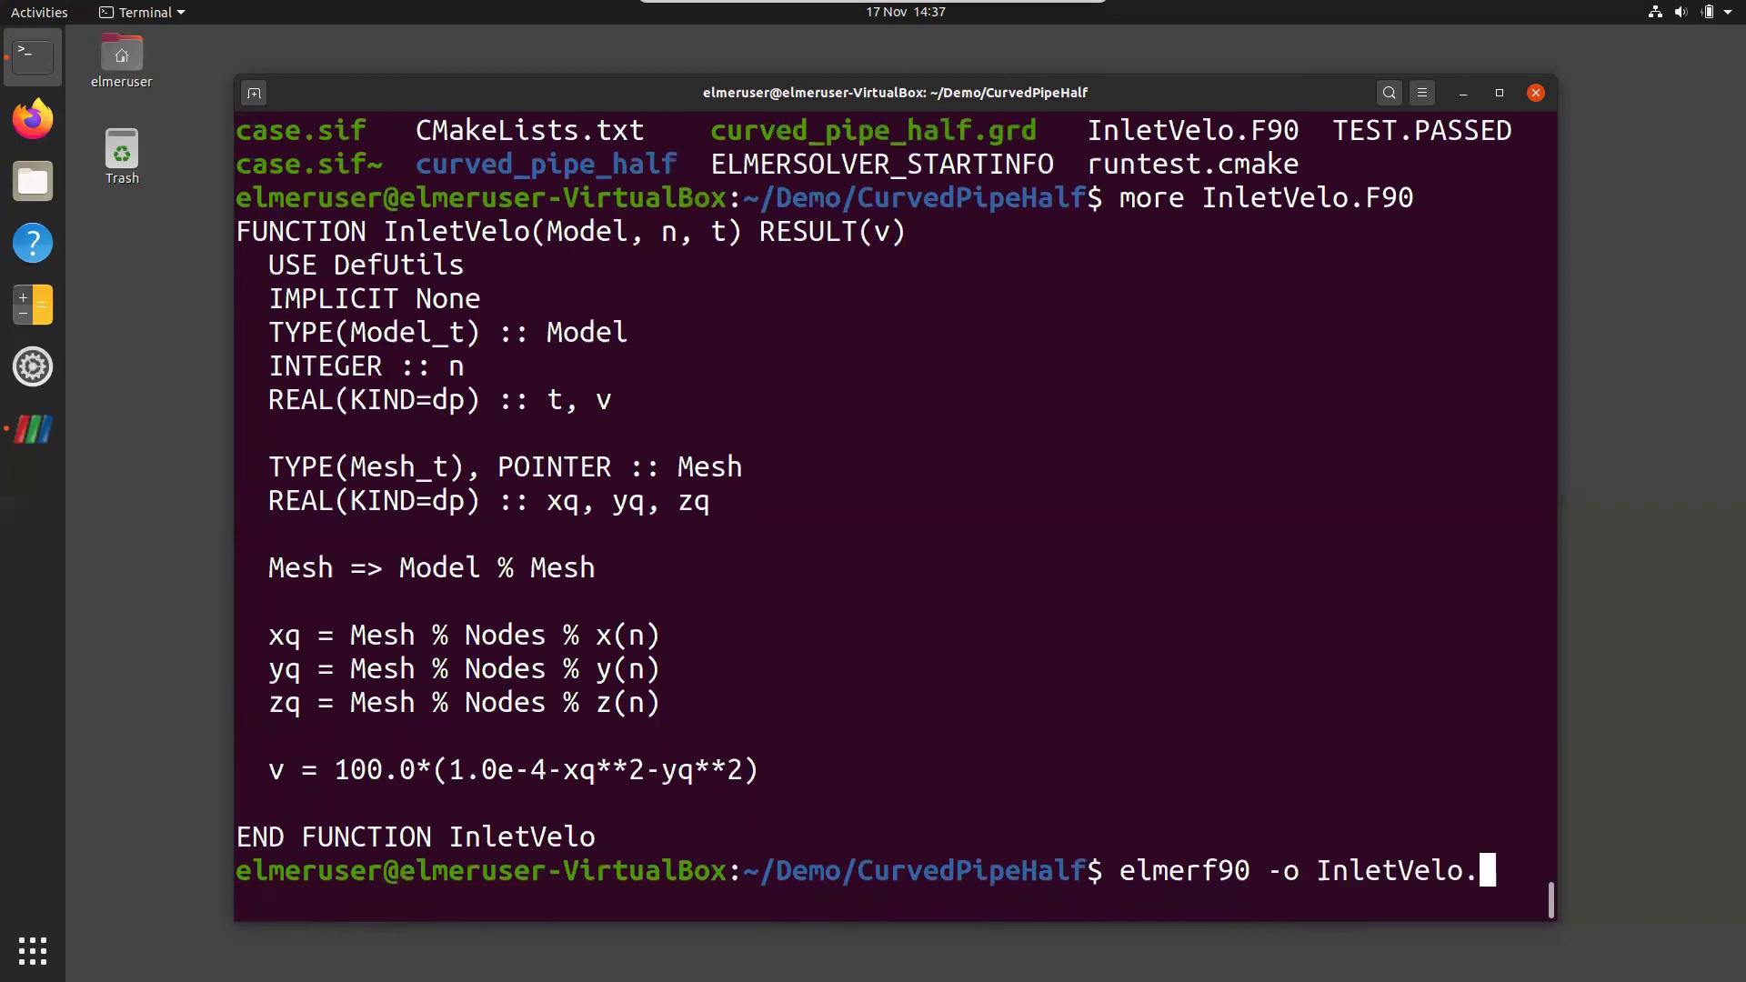
type("so I")
key("Tab")
key("Return")
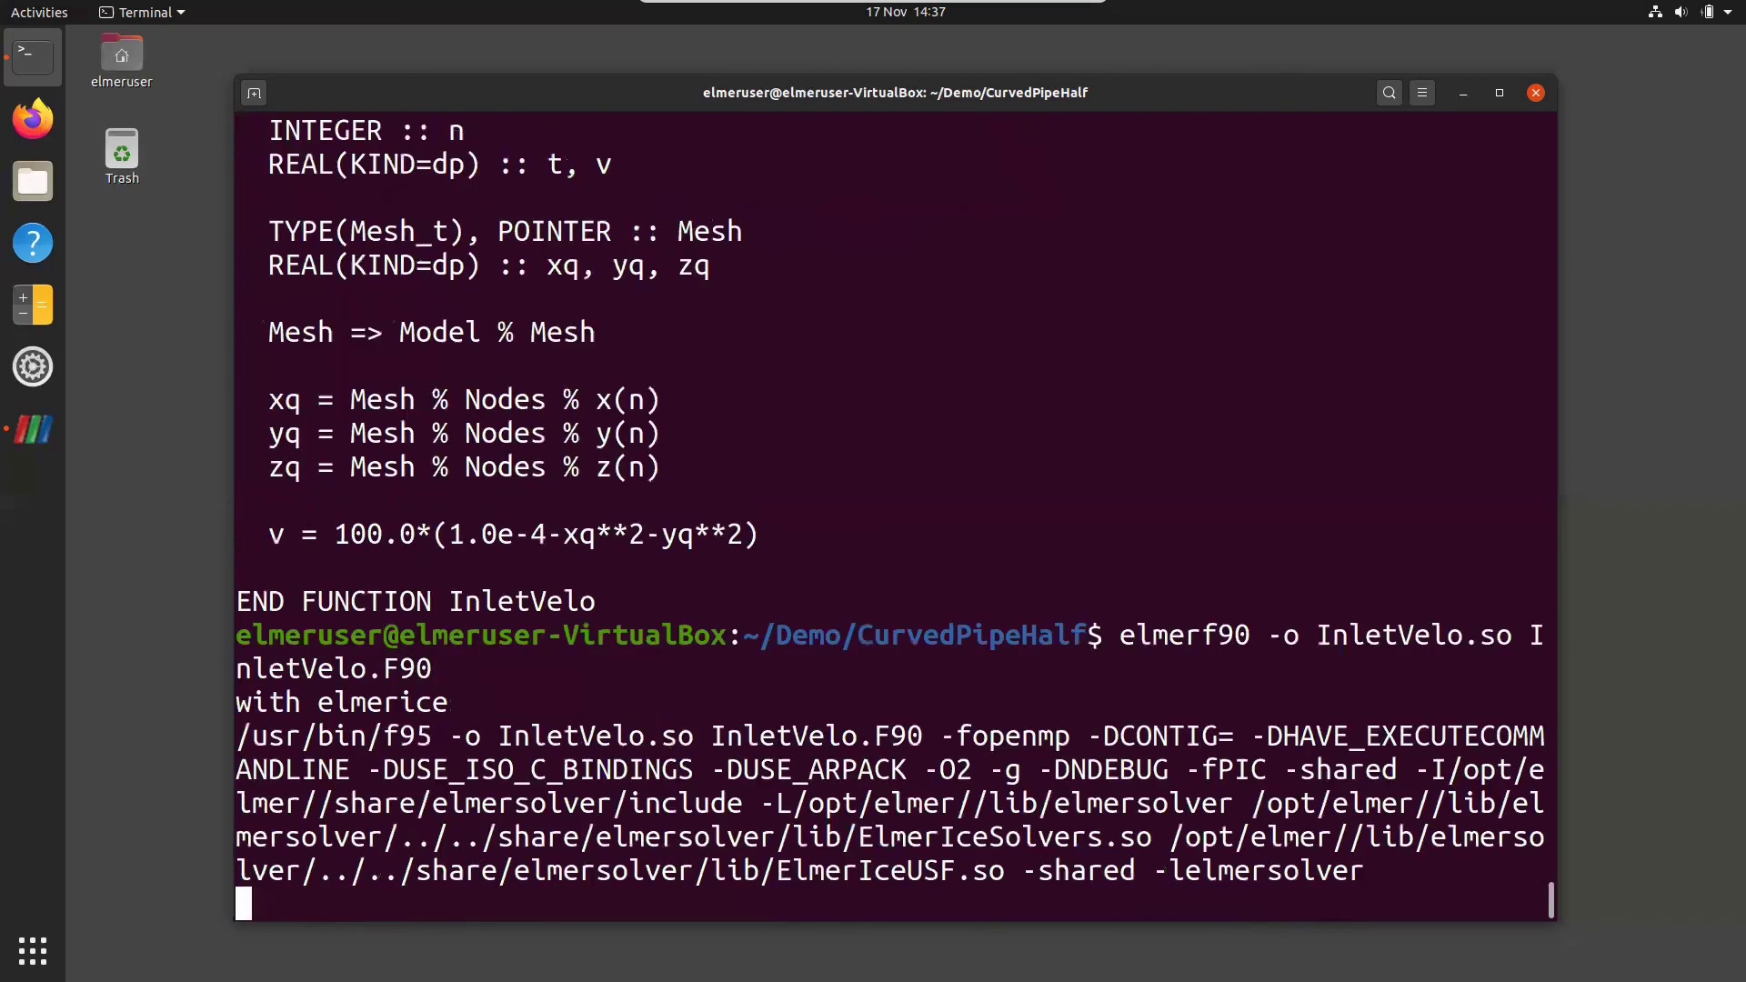
type("ElmerSolver")
key("Return")
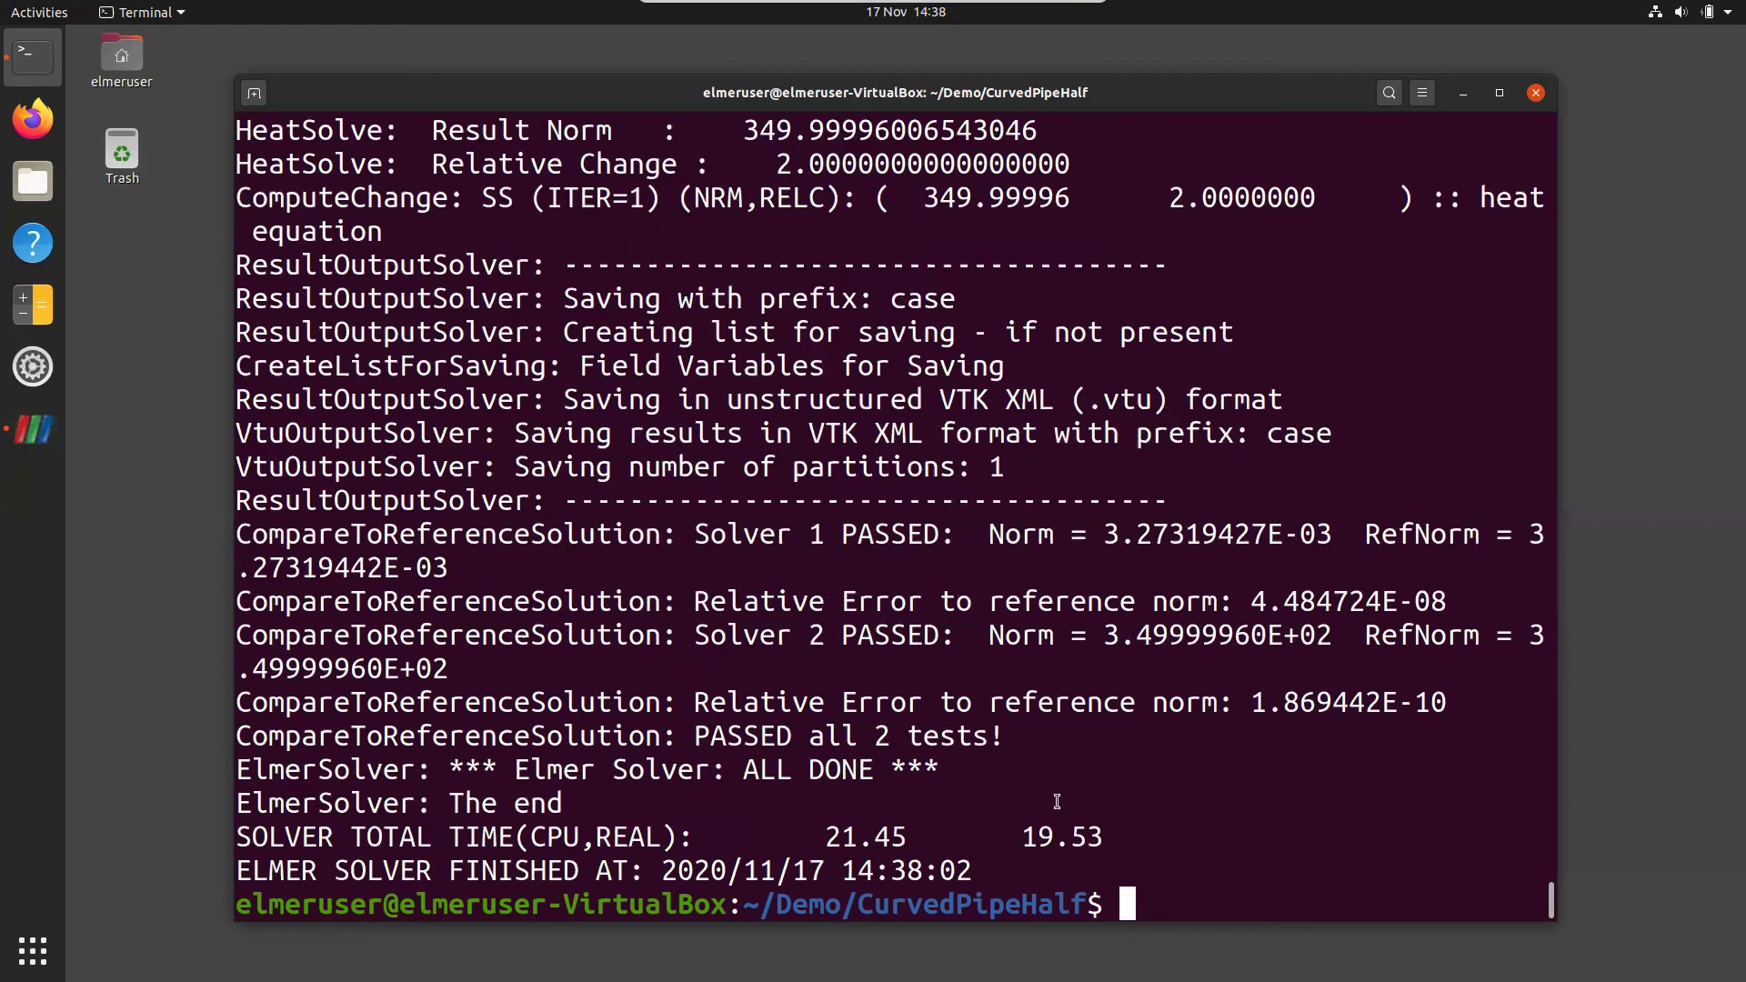
- Load the new case_t0001.vtu results into ParaView and apply them
type("pa")
left_click(52, 440)
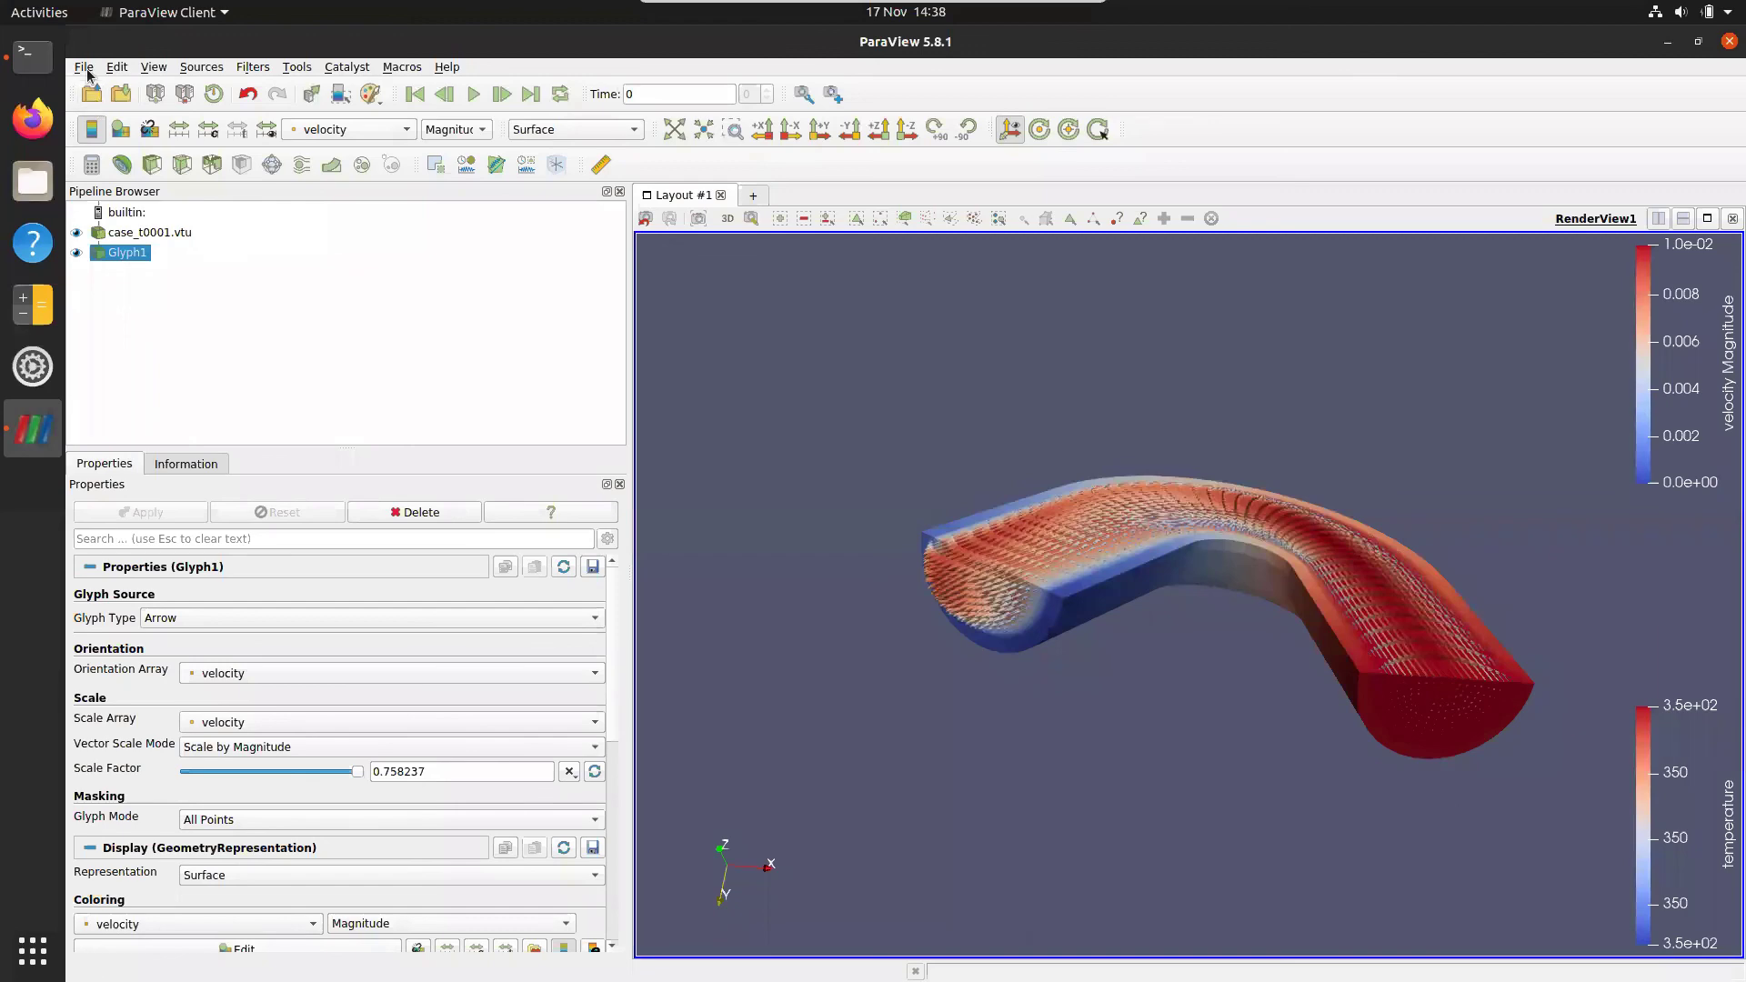
left_click(84, 67)
left_click(103, 87)
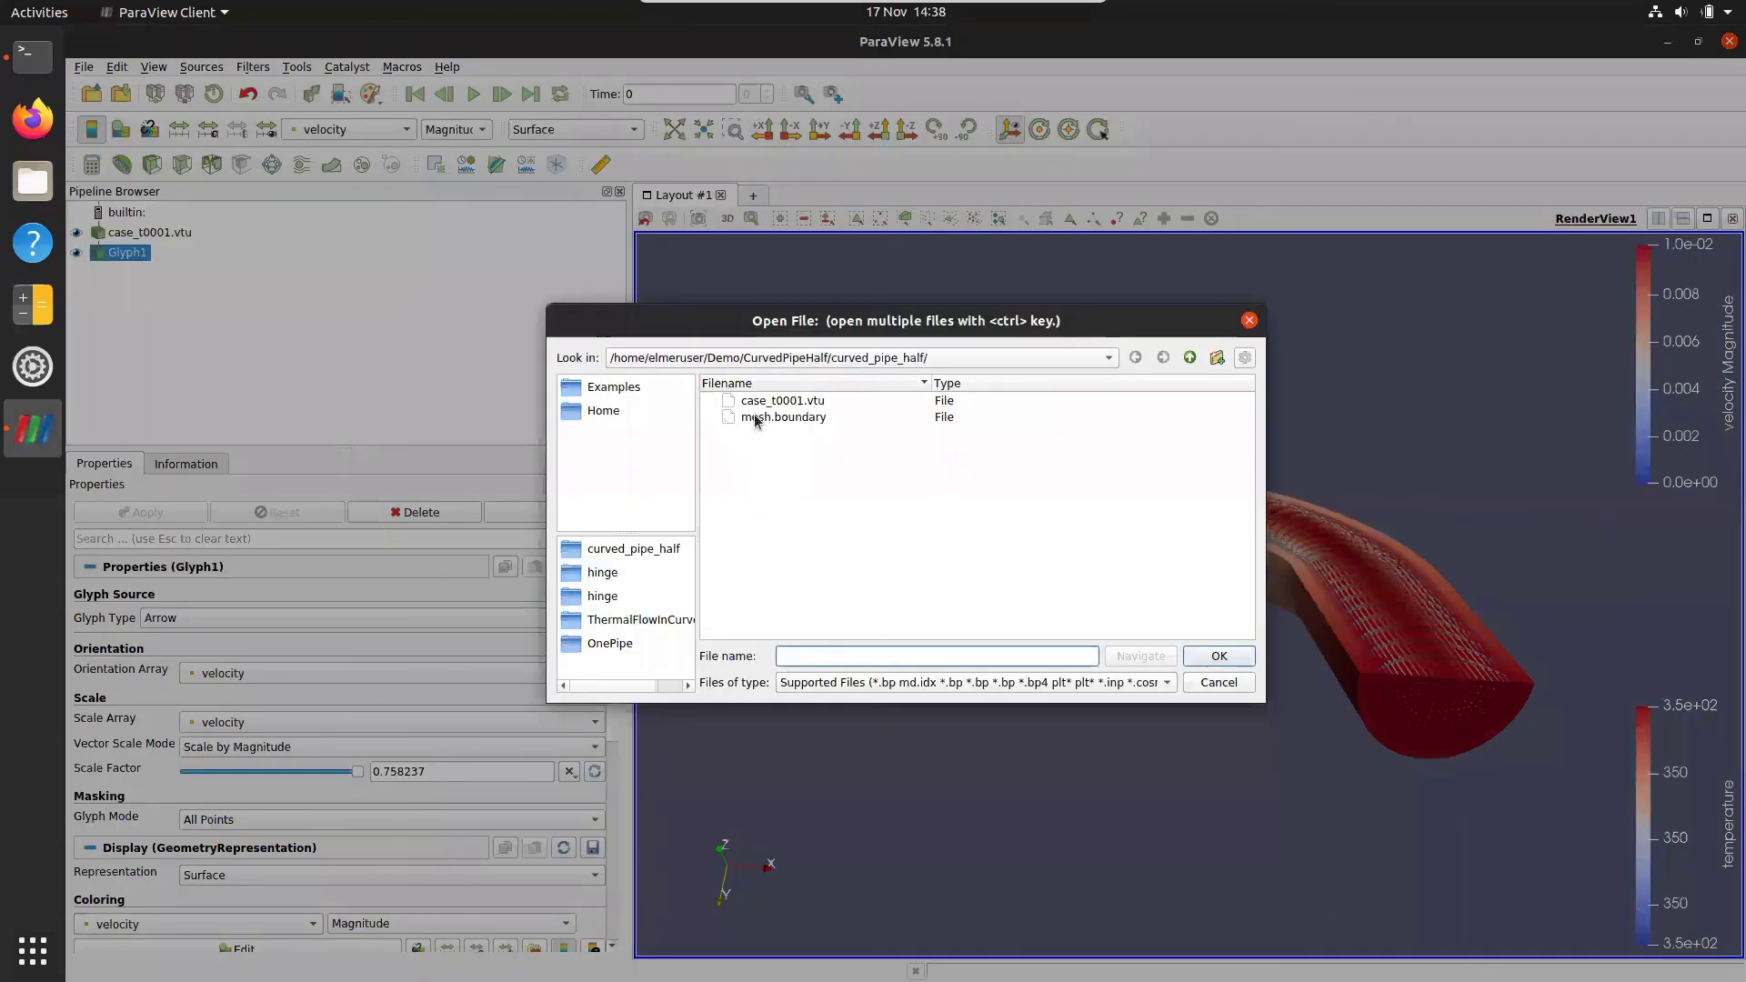
left_click(765, 404)
double_click(765, 405)
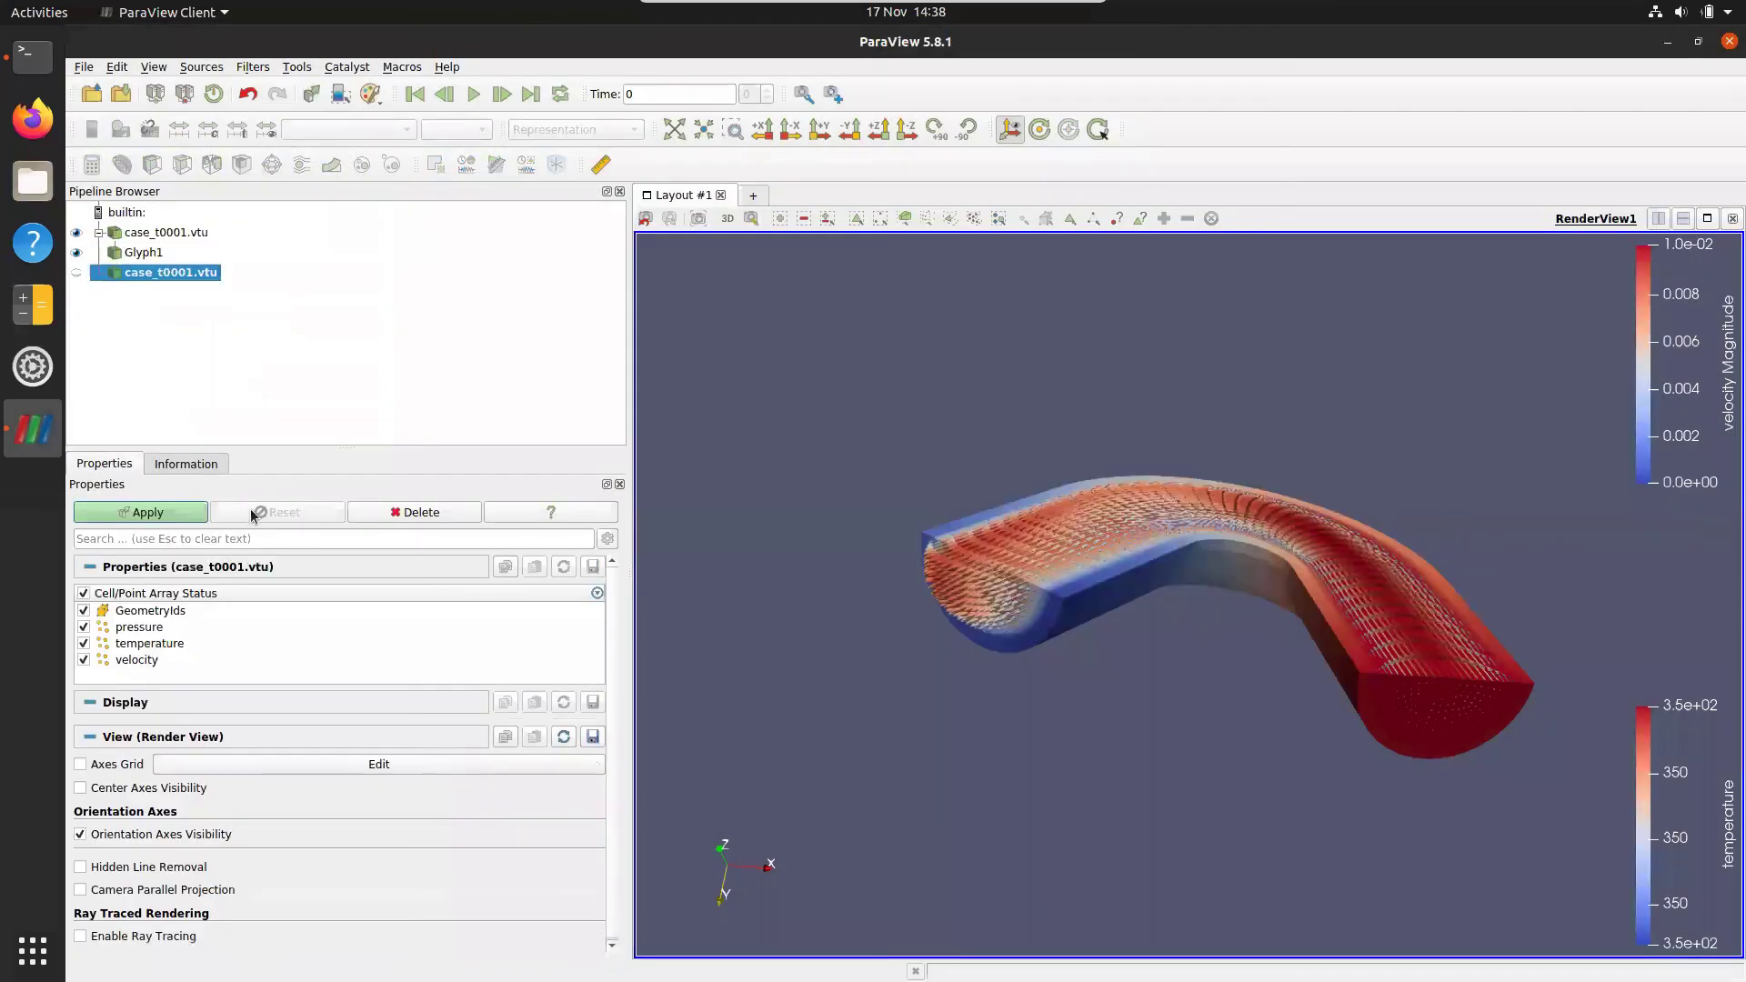
left_click(197, 515)
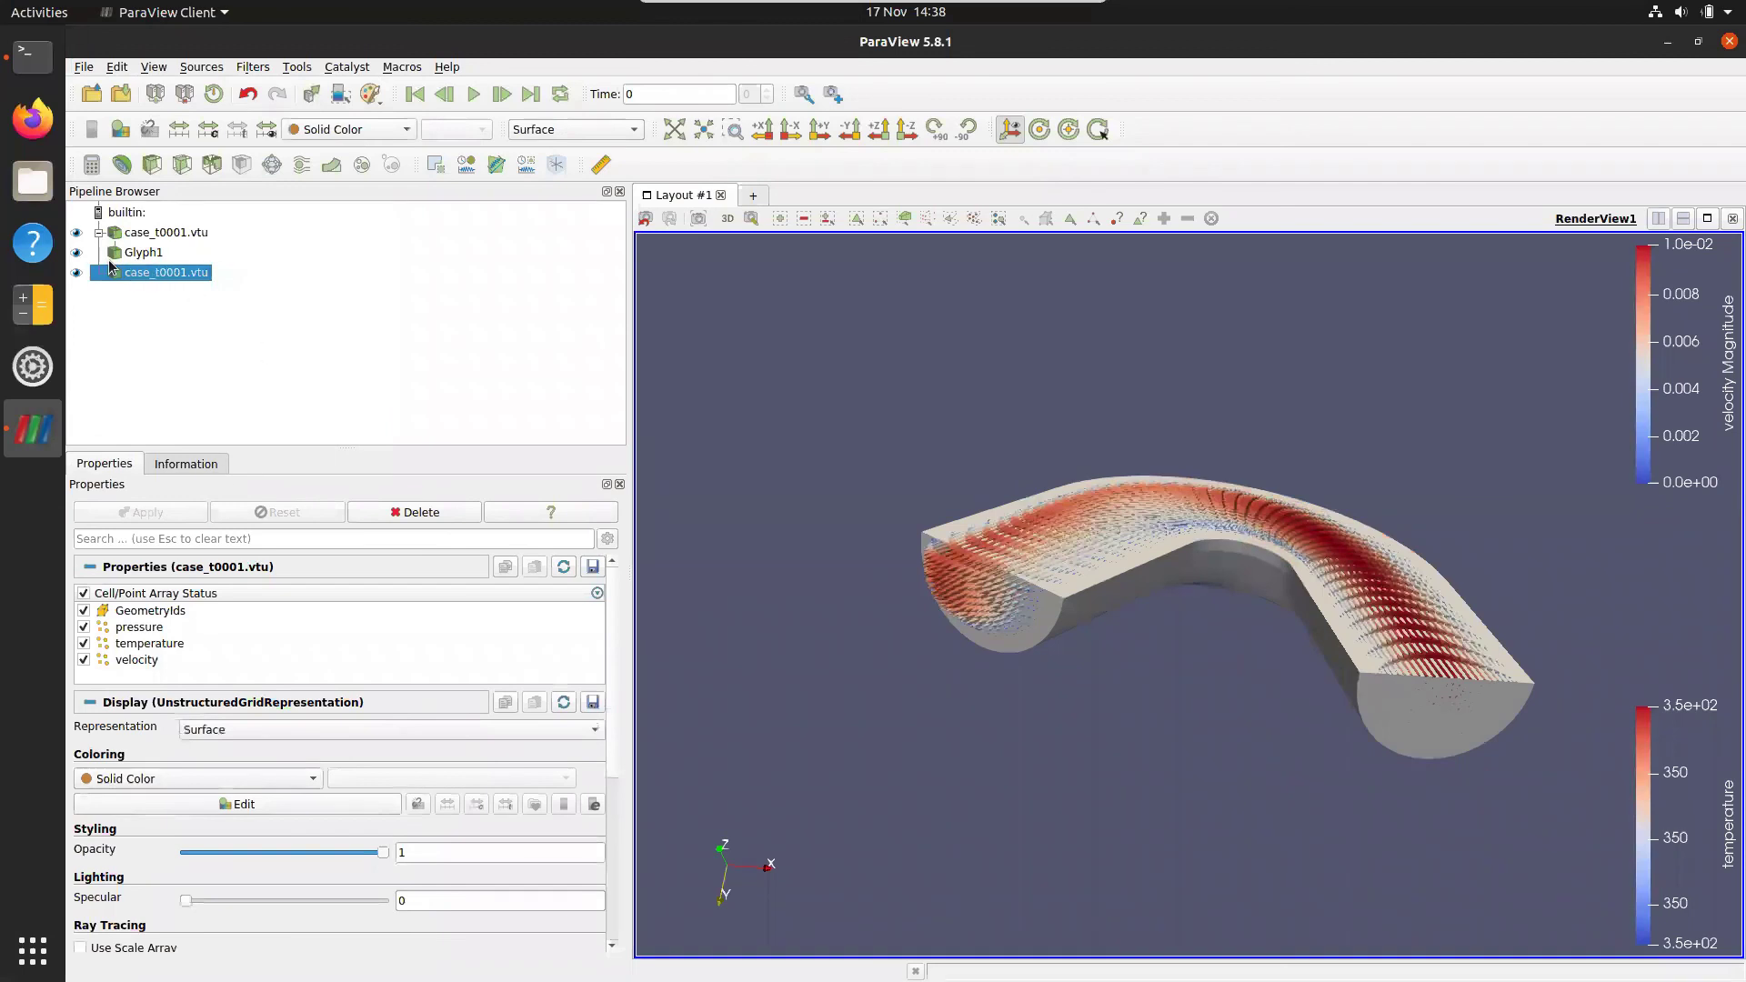
- Hide Glyph1, color case_t0001.vtu by temperature, rotate the pipe, then minimize ParaView
left_click(76, 252)
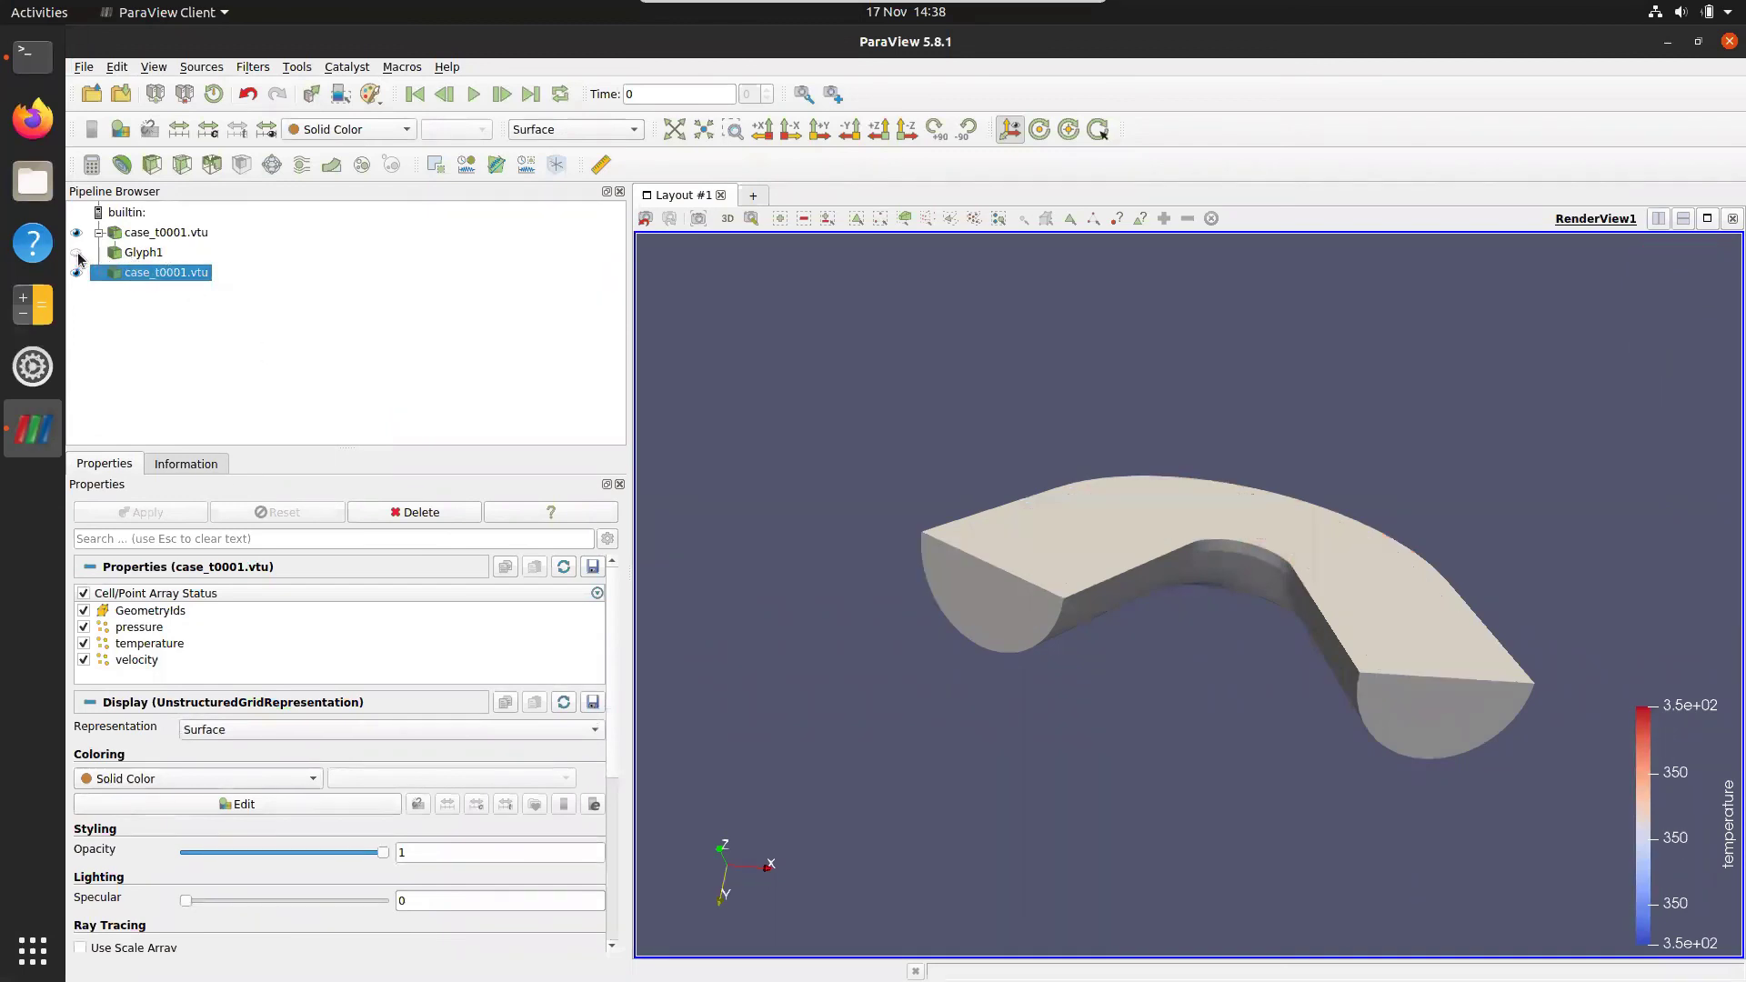
left_click(185, 230)
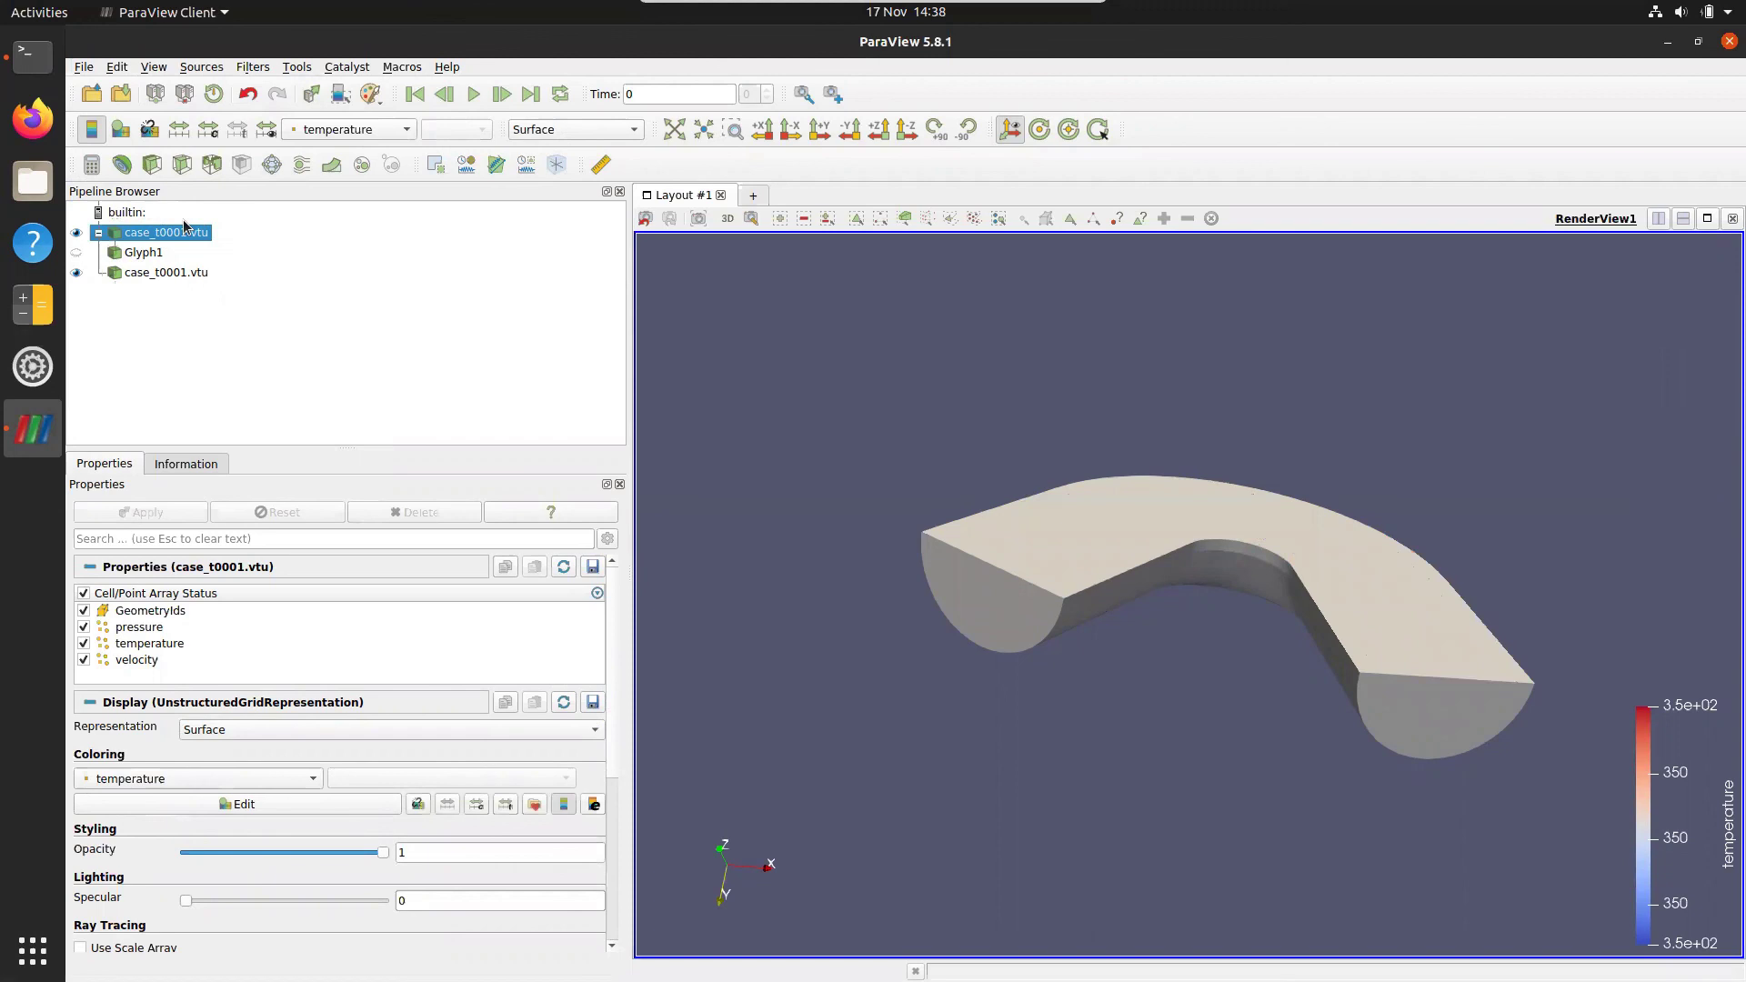
left_click(142, 275)
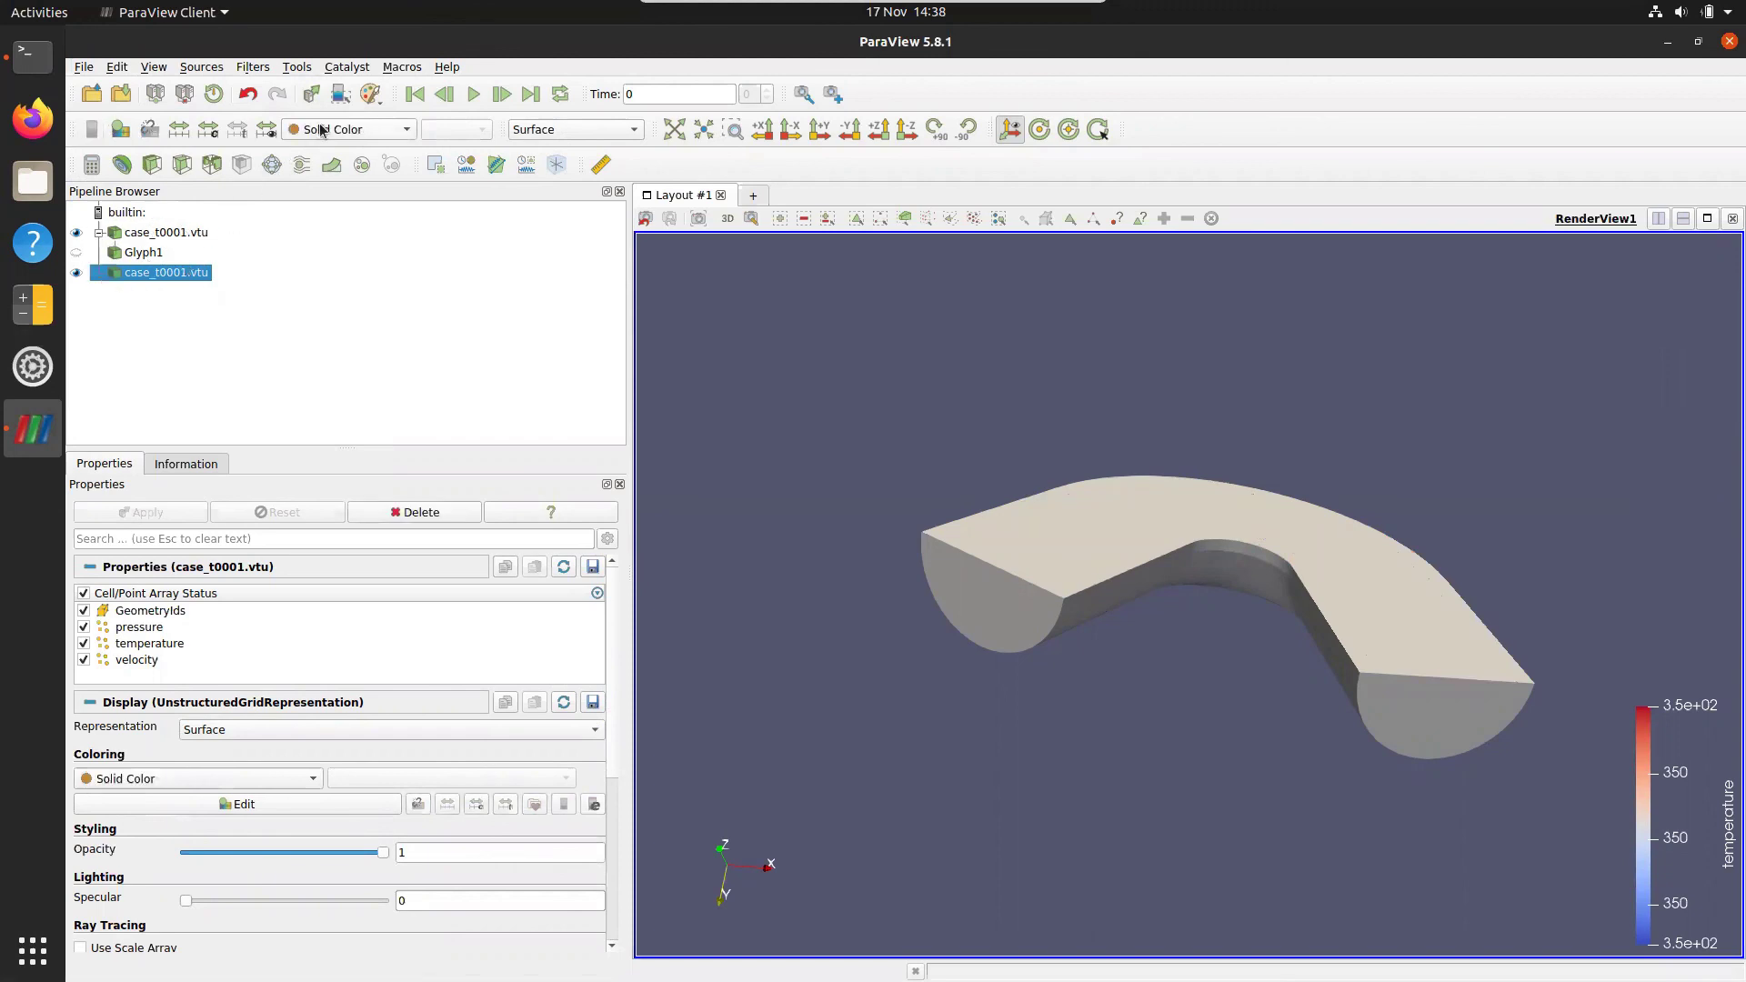
left_click(323, 129)
left_click(342, 173)
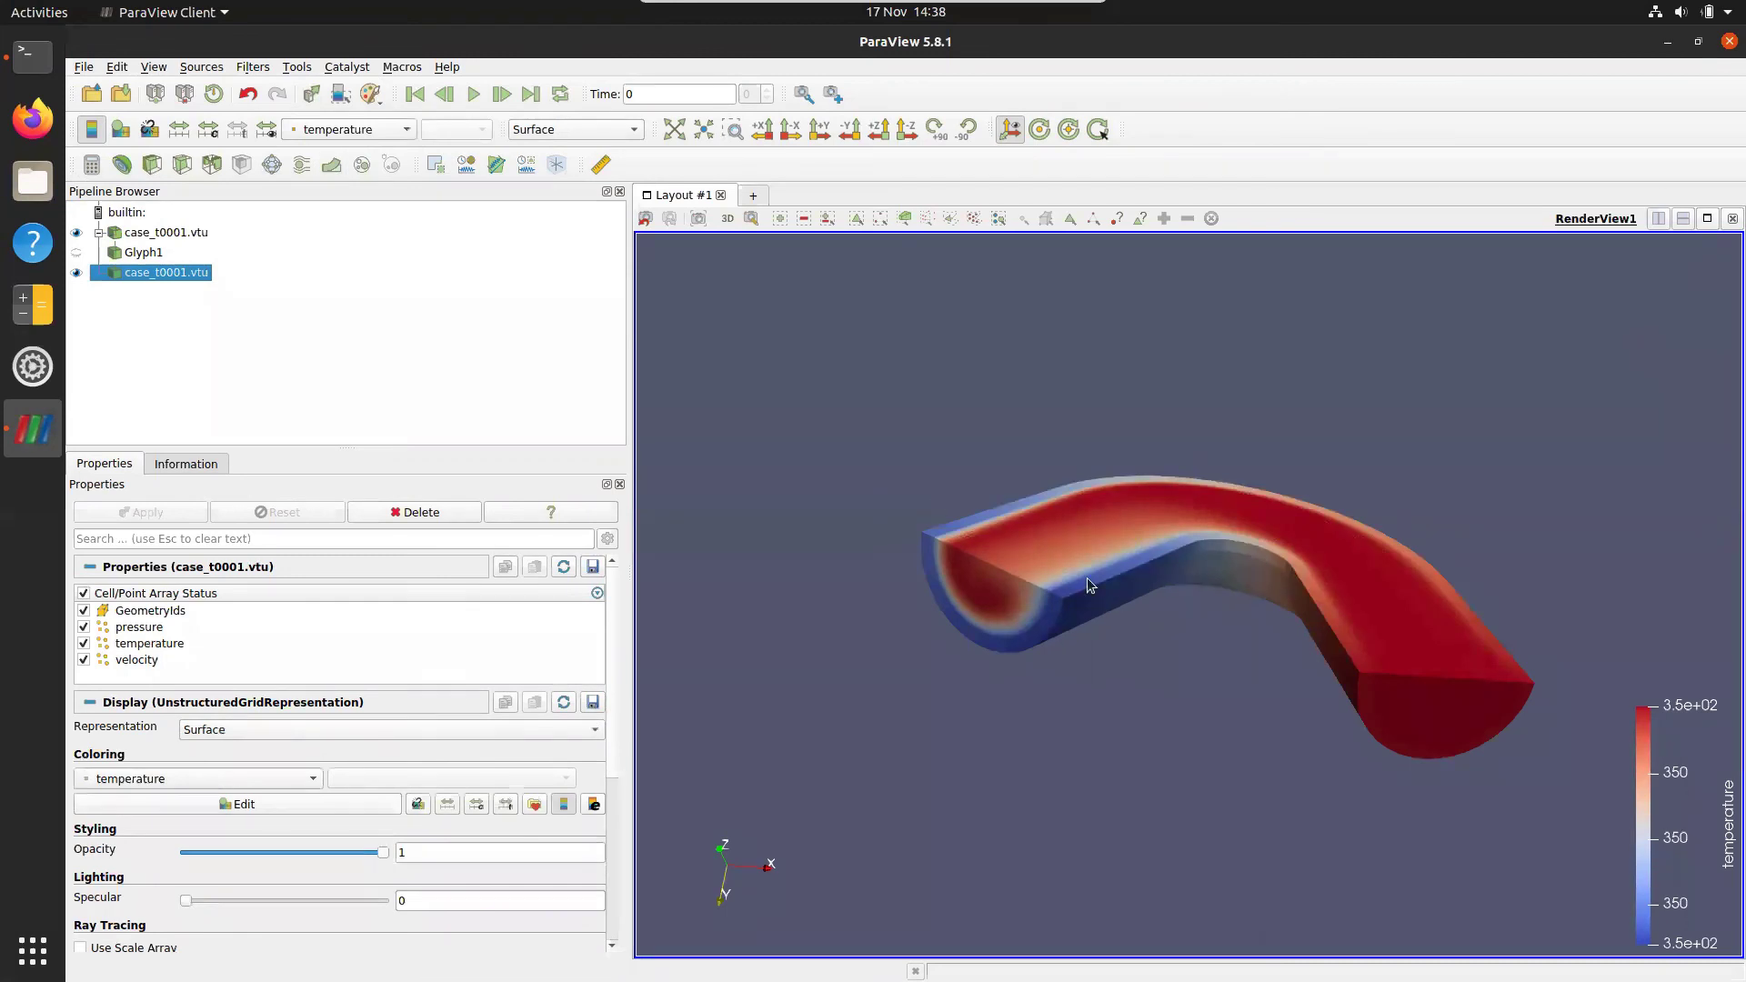
left_click_drag(1087, 576, 1046, 640)
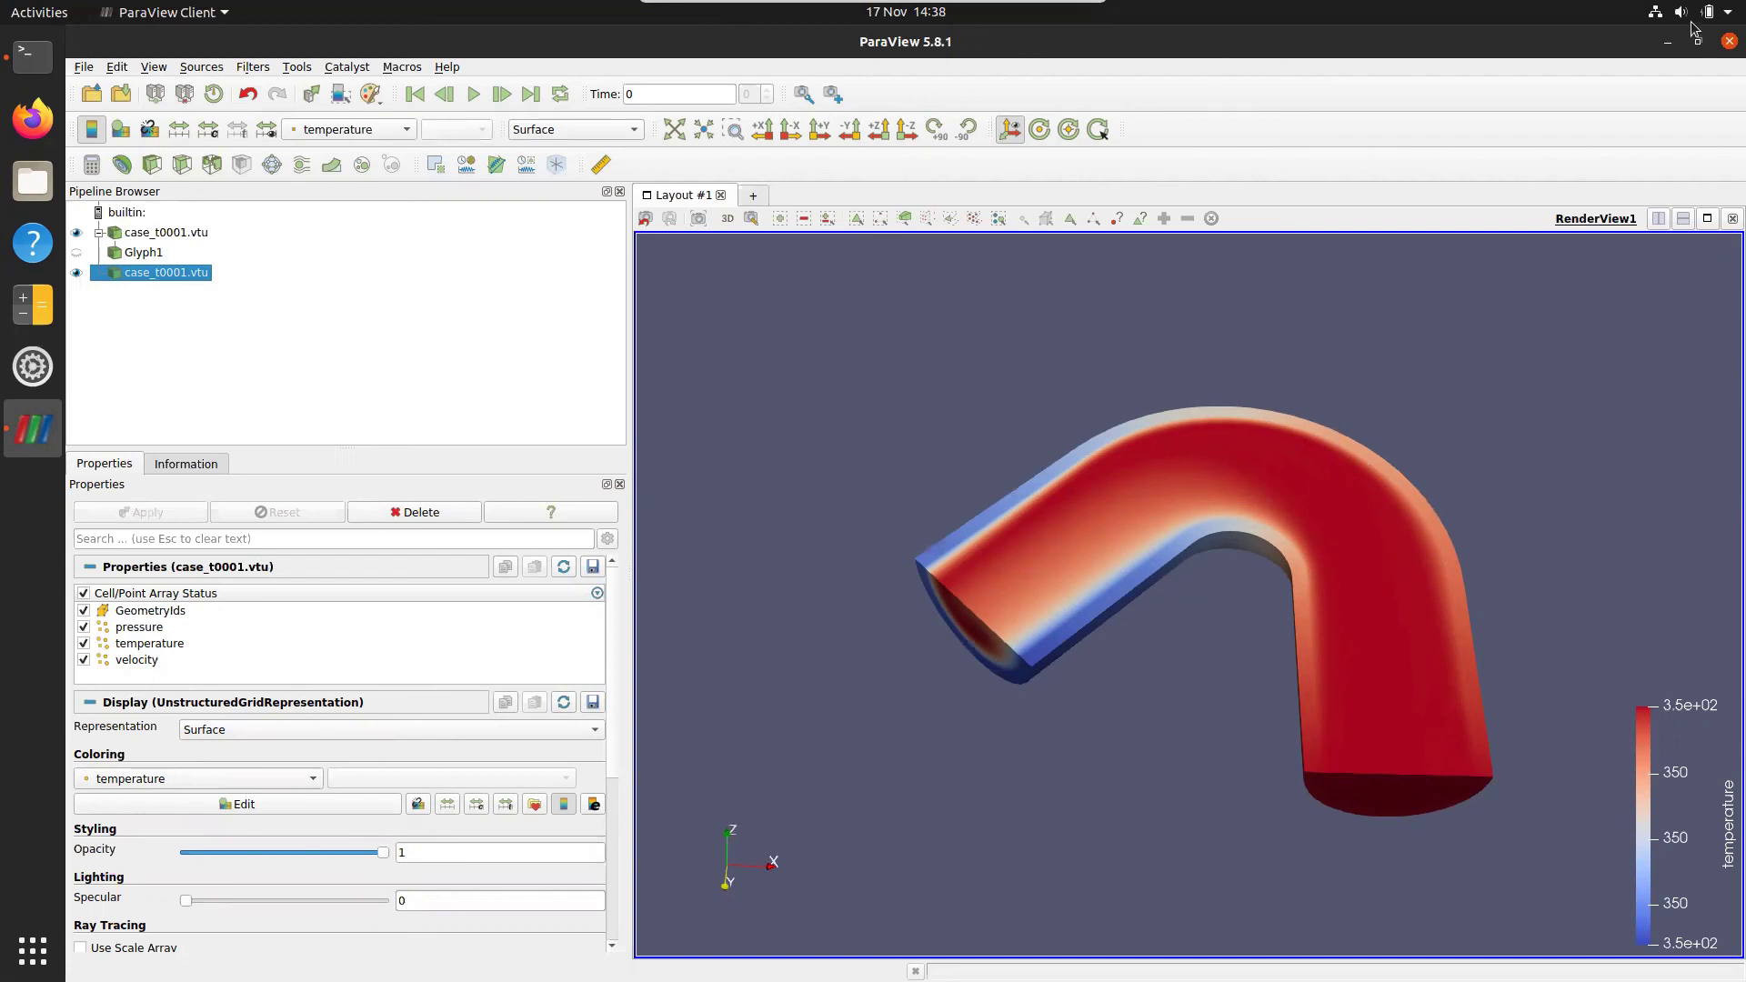
left_click(1670, 42)
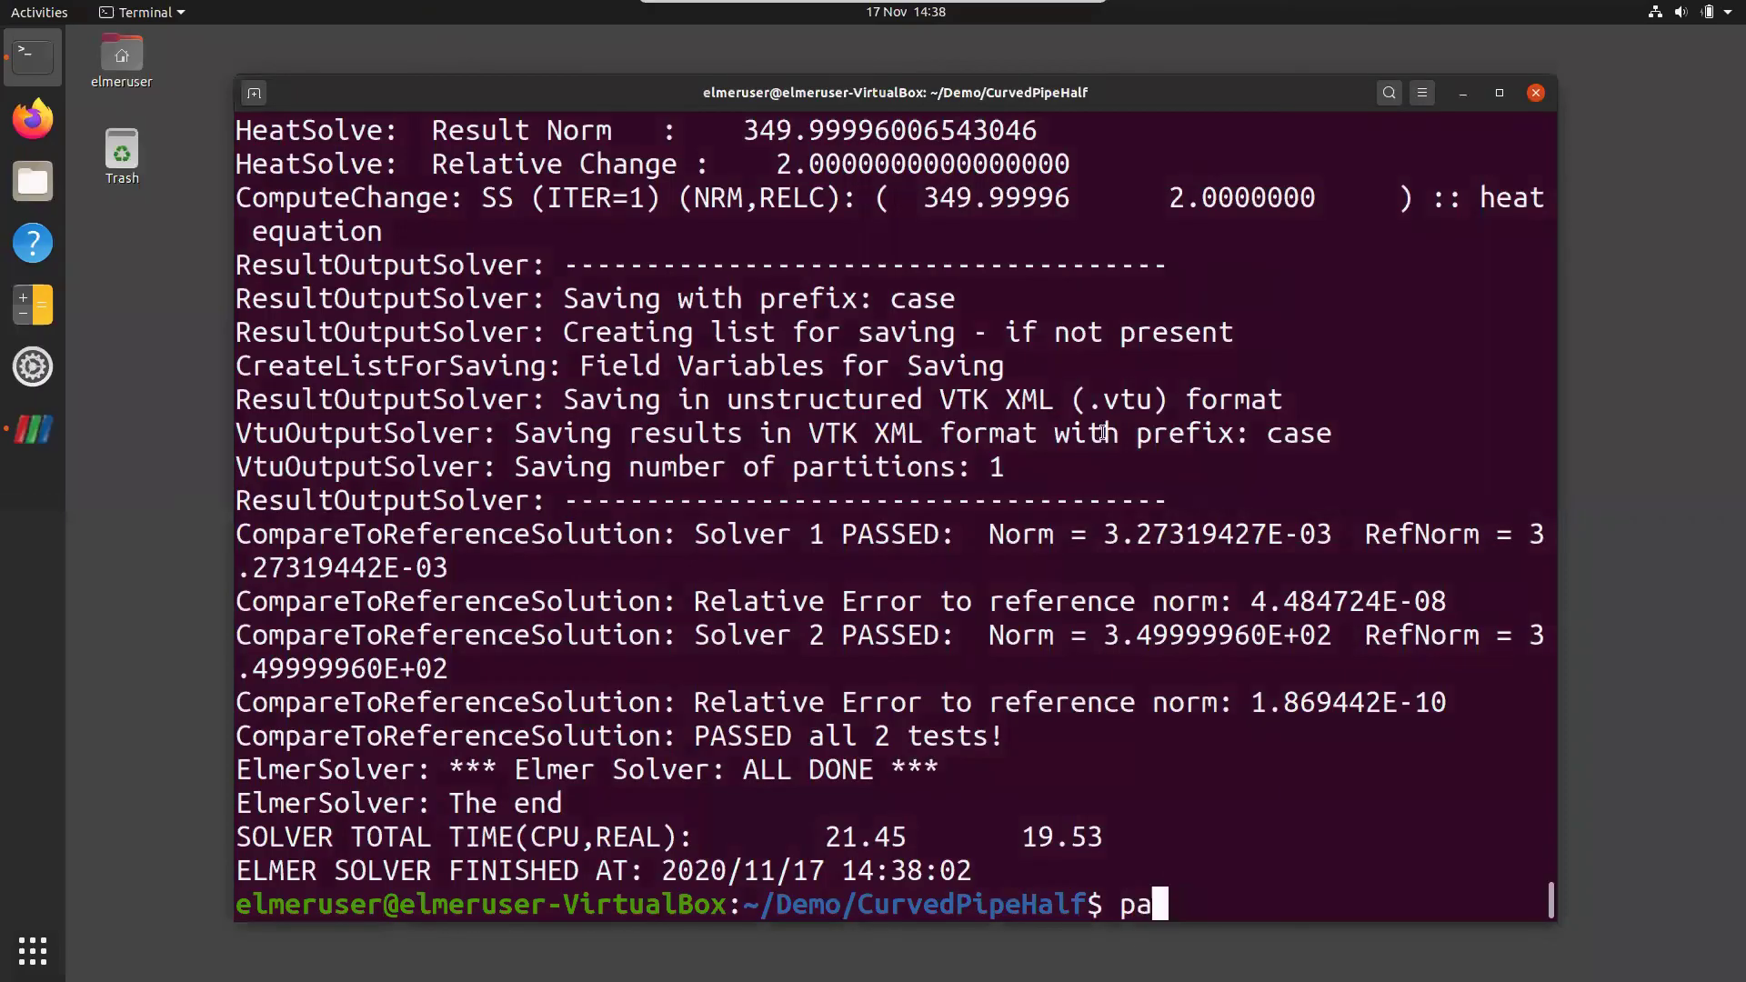